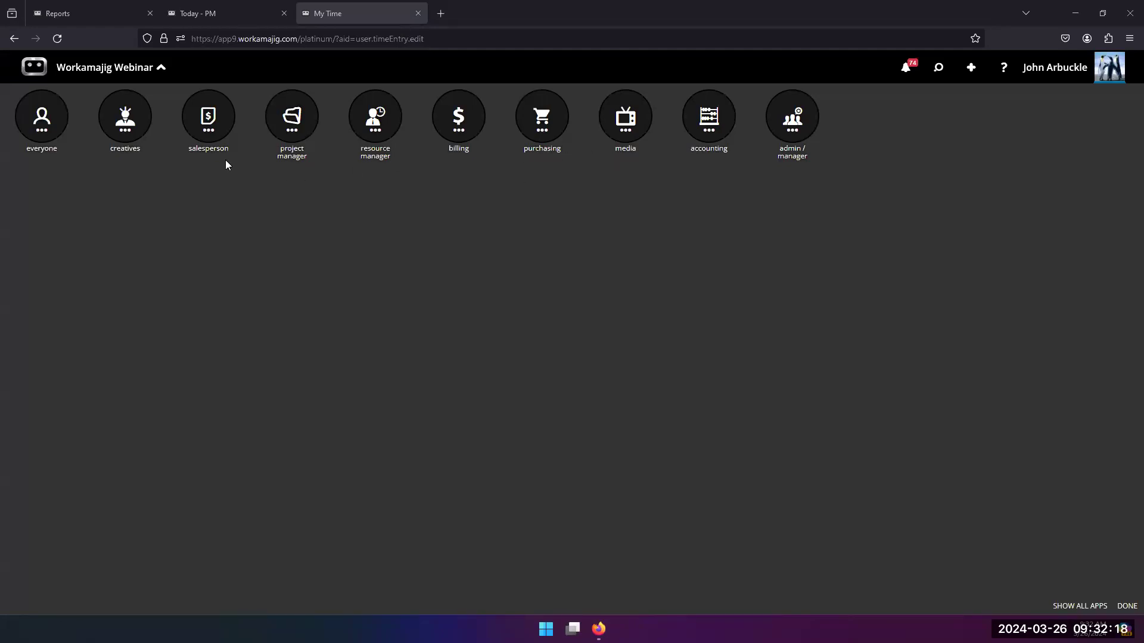
Step: Open the Companies by Company Type view from the salesperson's Today - Sales page
left_click(209, 121)
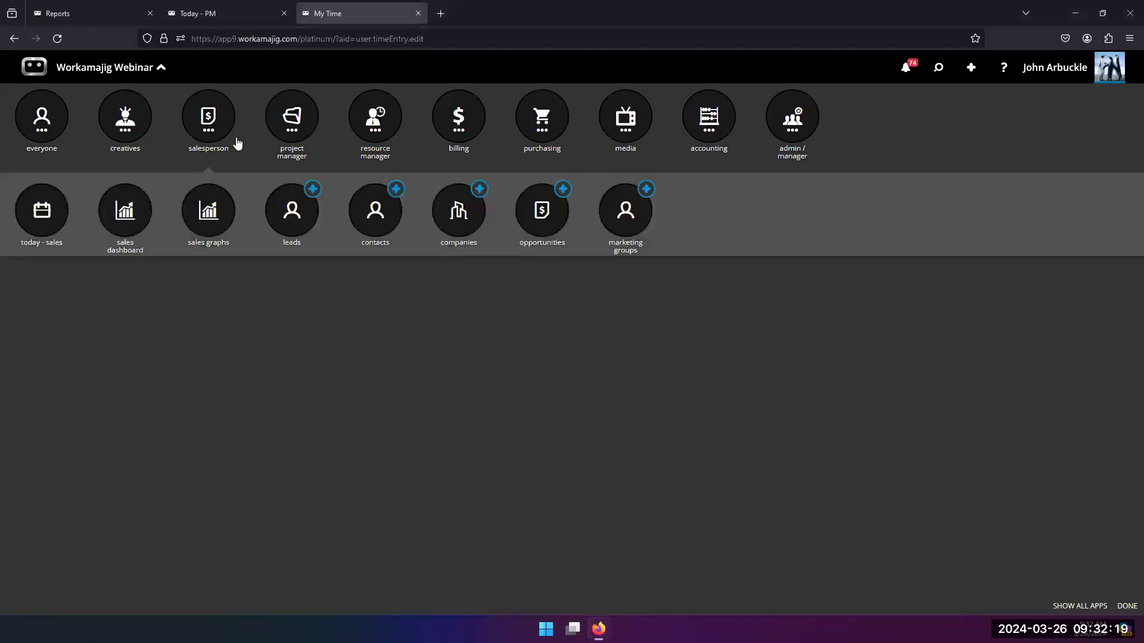
left_click(40, 222)
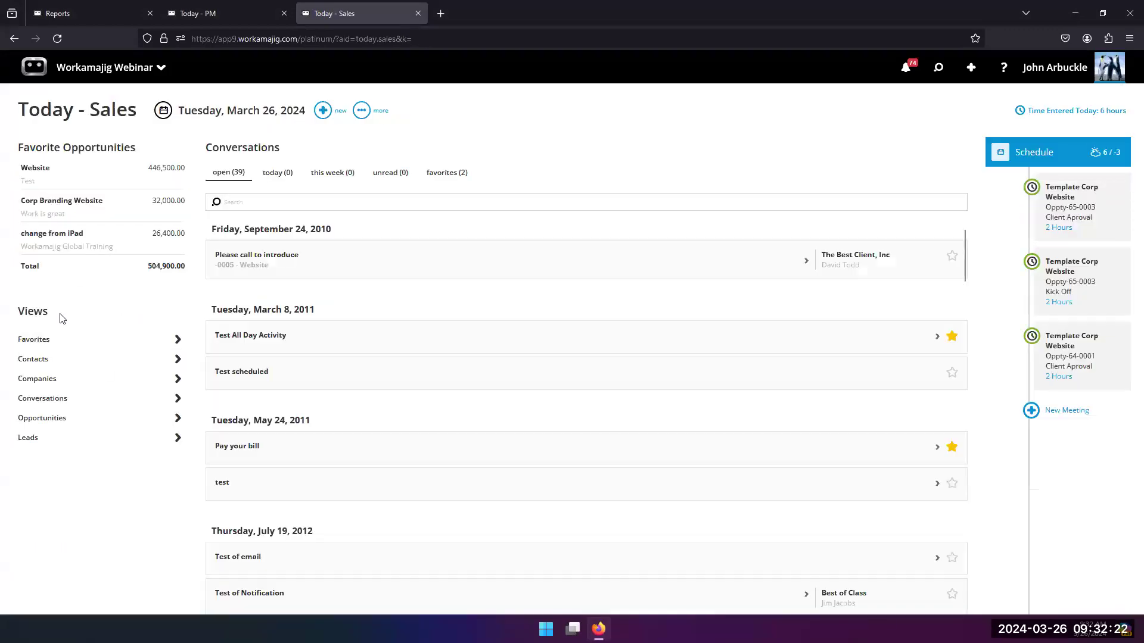
left_click(53, 385)
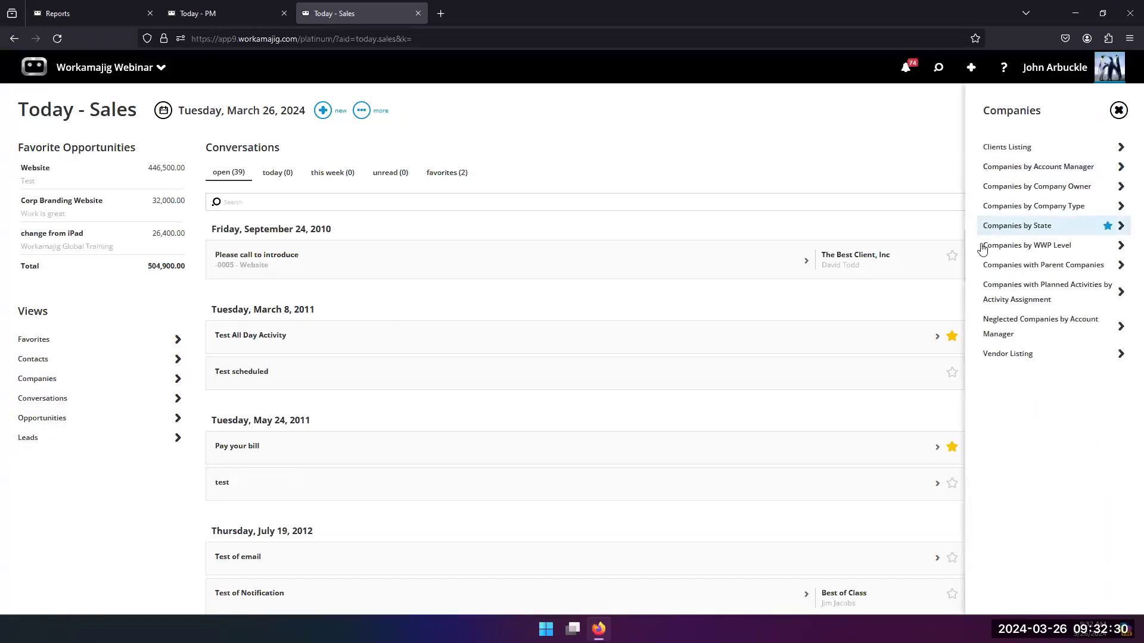
left_click(992, 210)
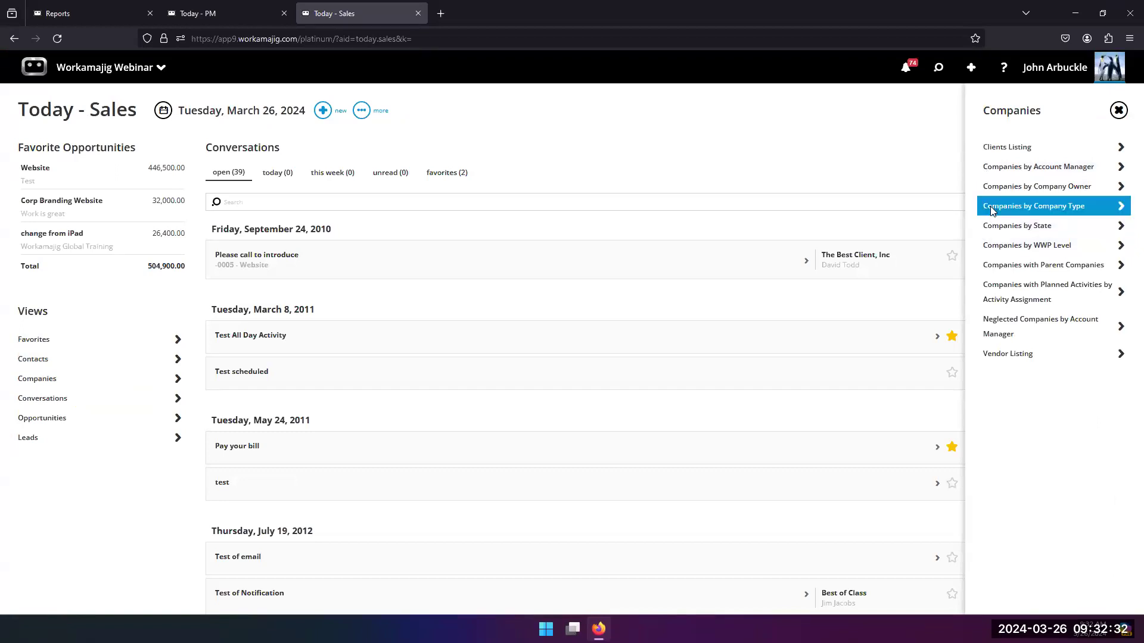
Step: Examine the fields available for a new column in the Companies by Company Type layout, and return to Today - Sales without adding one
left_click(414, 111)
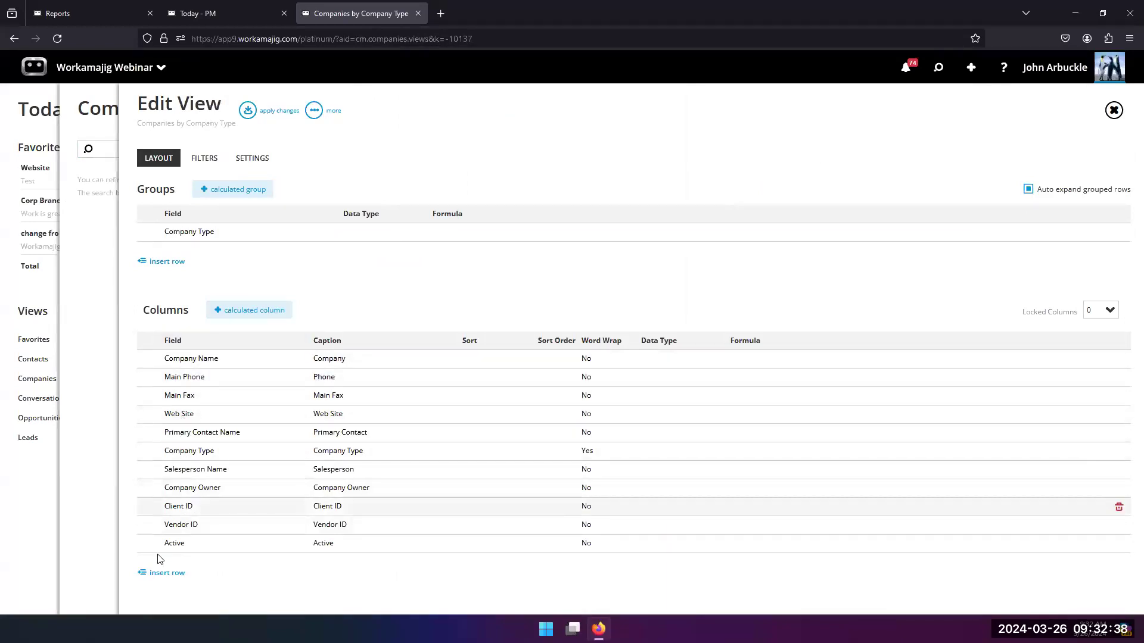
left_click(160, 573)
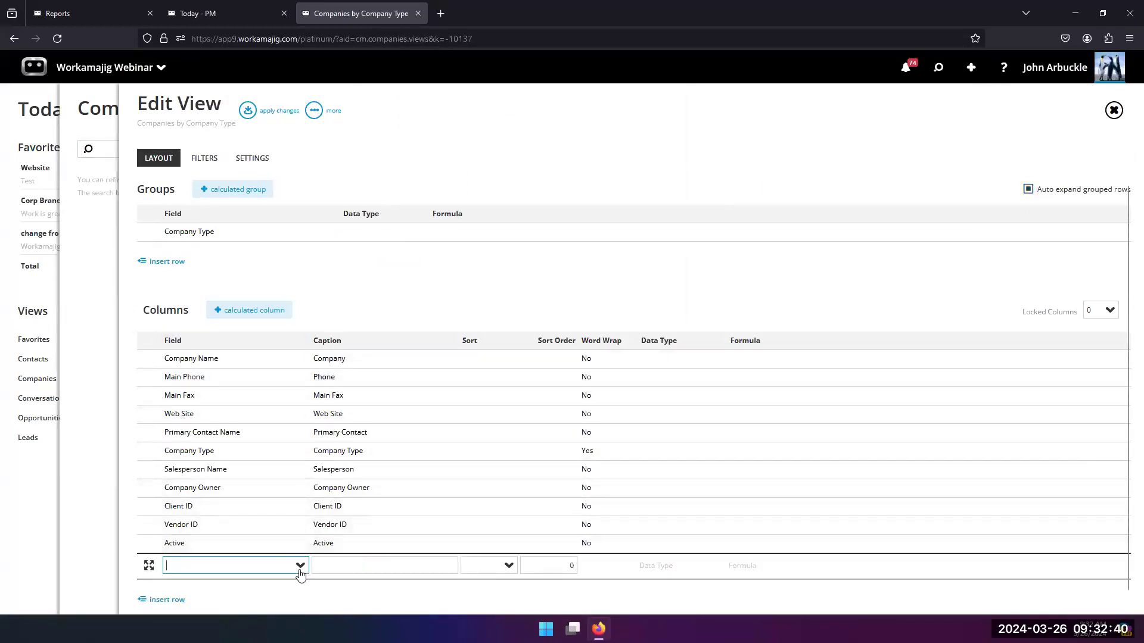
left_click(299, 569)
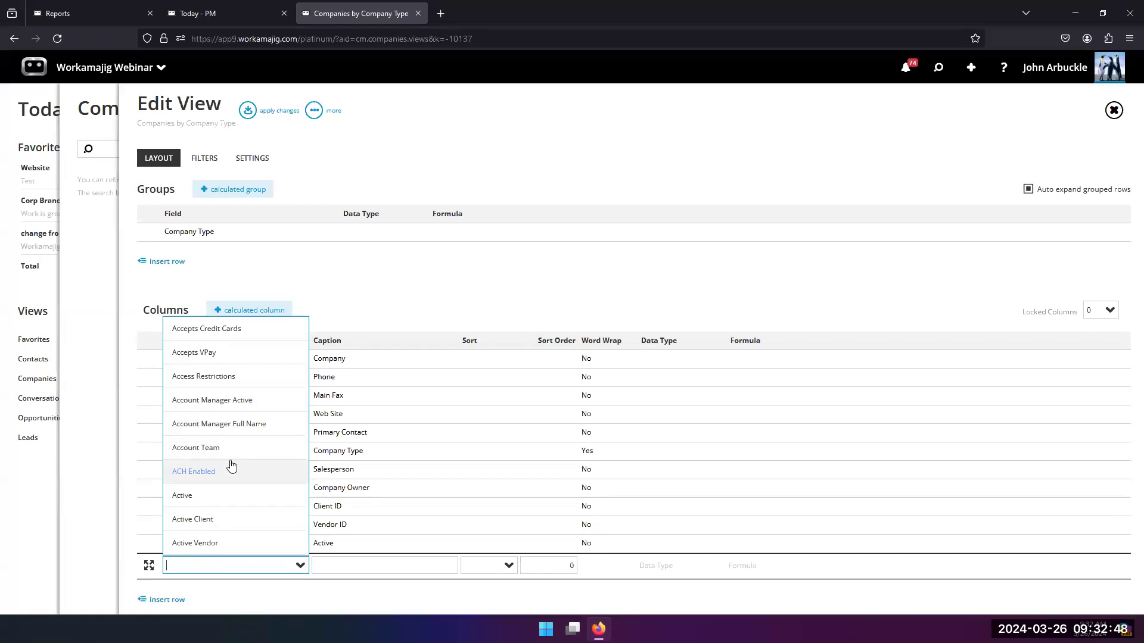
scroll(204, 395, "down", 5)
scroll(201, 454, "down", 6)
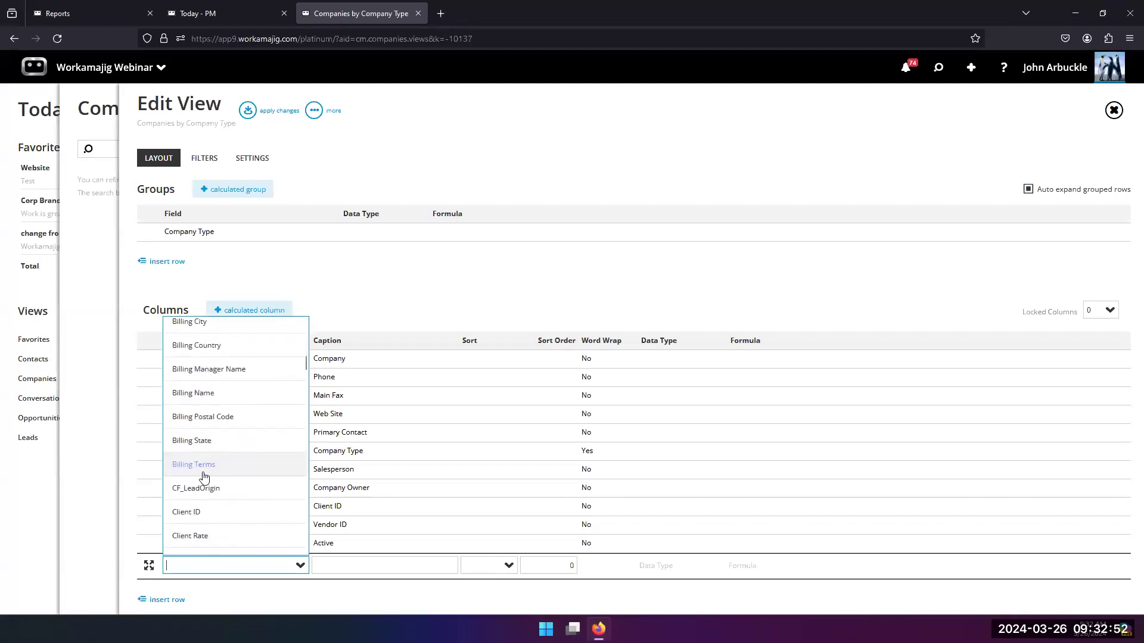
scroll(212, 519, "down", 3)
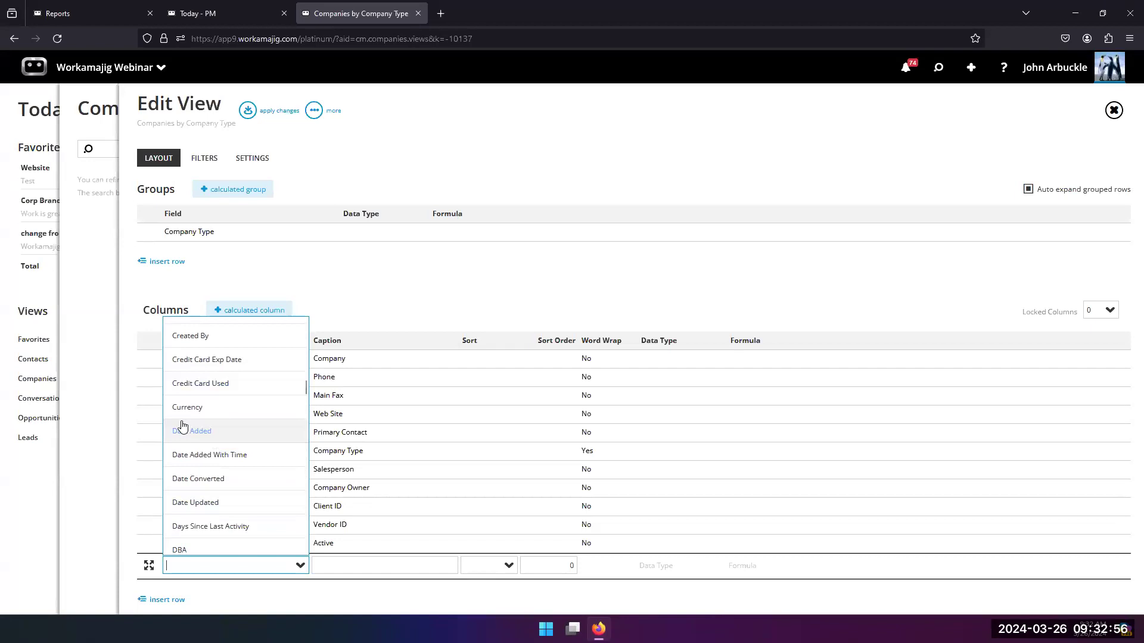
left_click(410, 299)
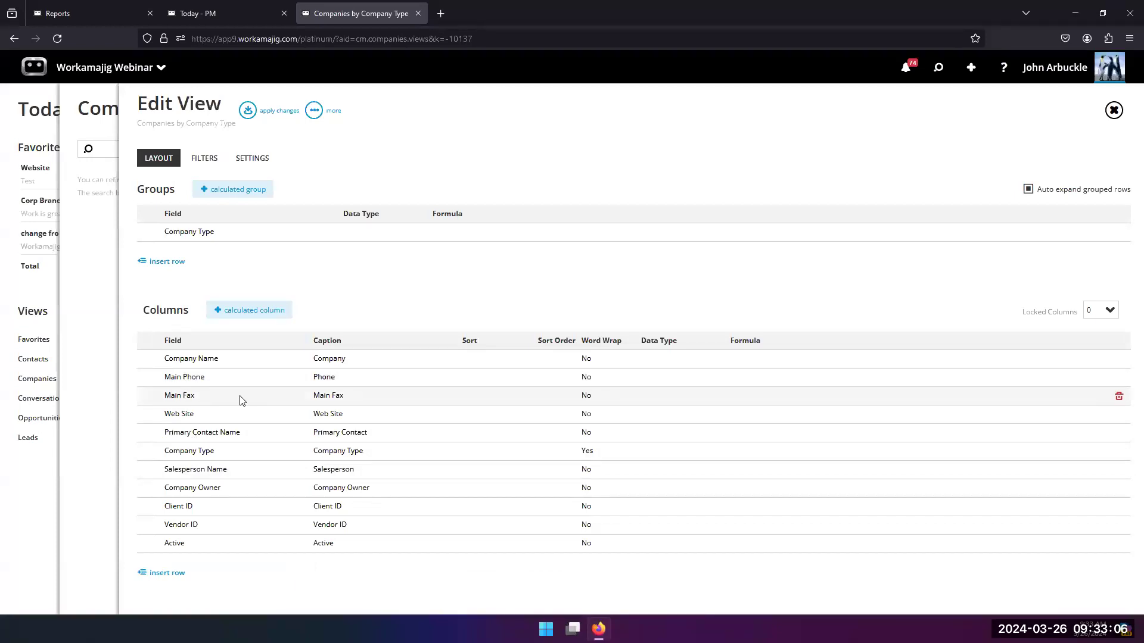
left_click(102, 313)
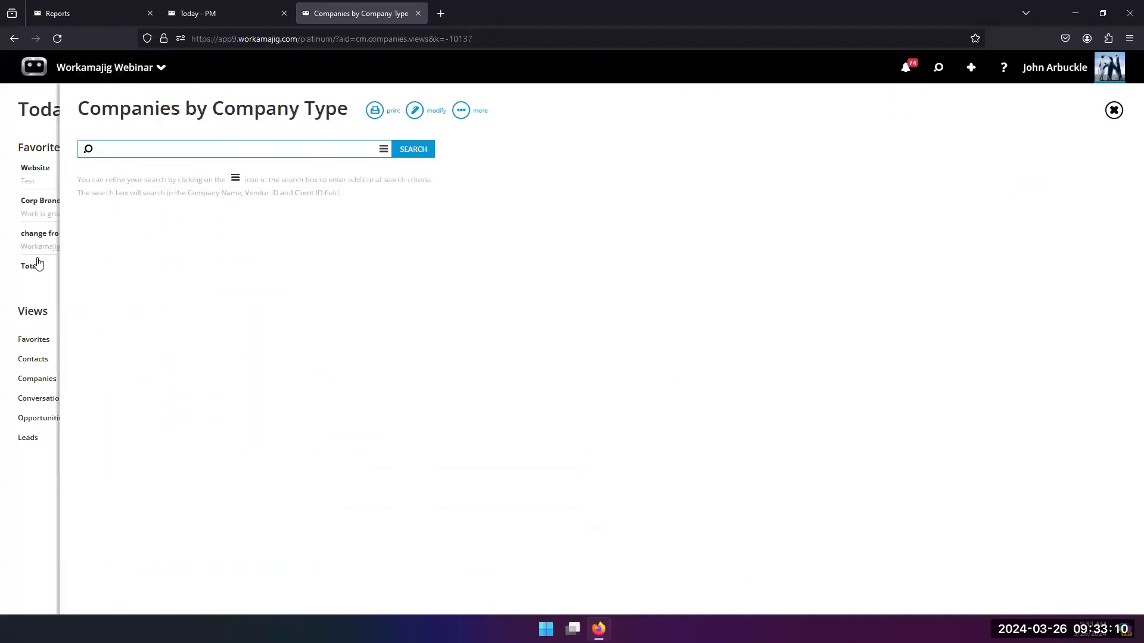
left_click(33, 289)
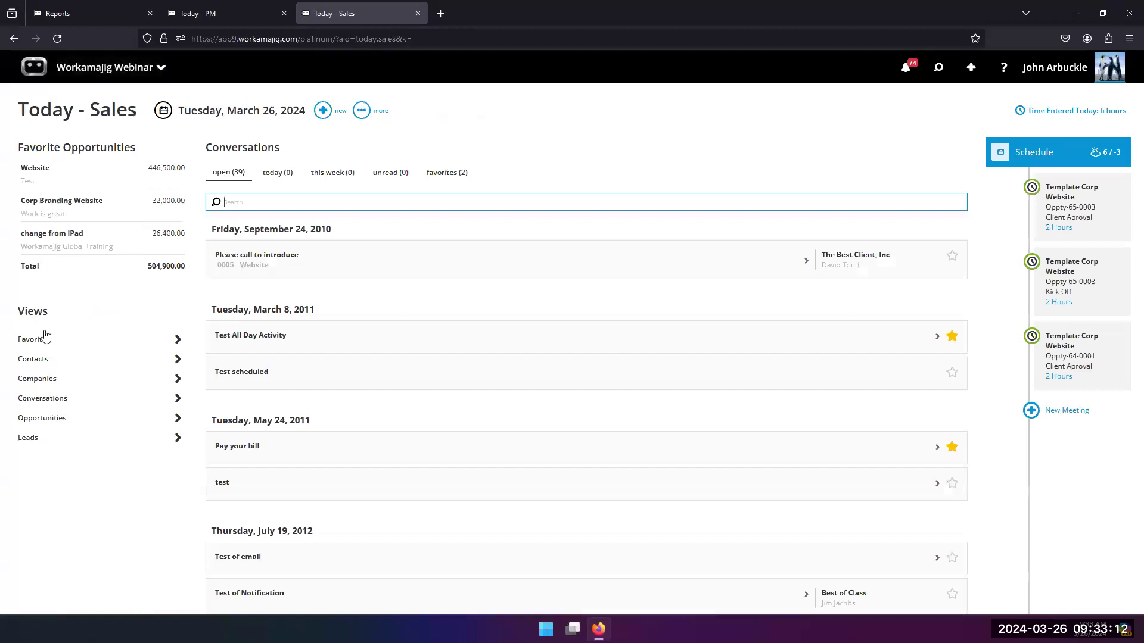
Step: Open the Today - Billing page and look through its views and billing reports
left_click(111, 69)
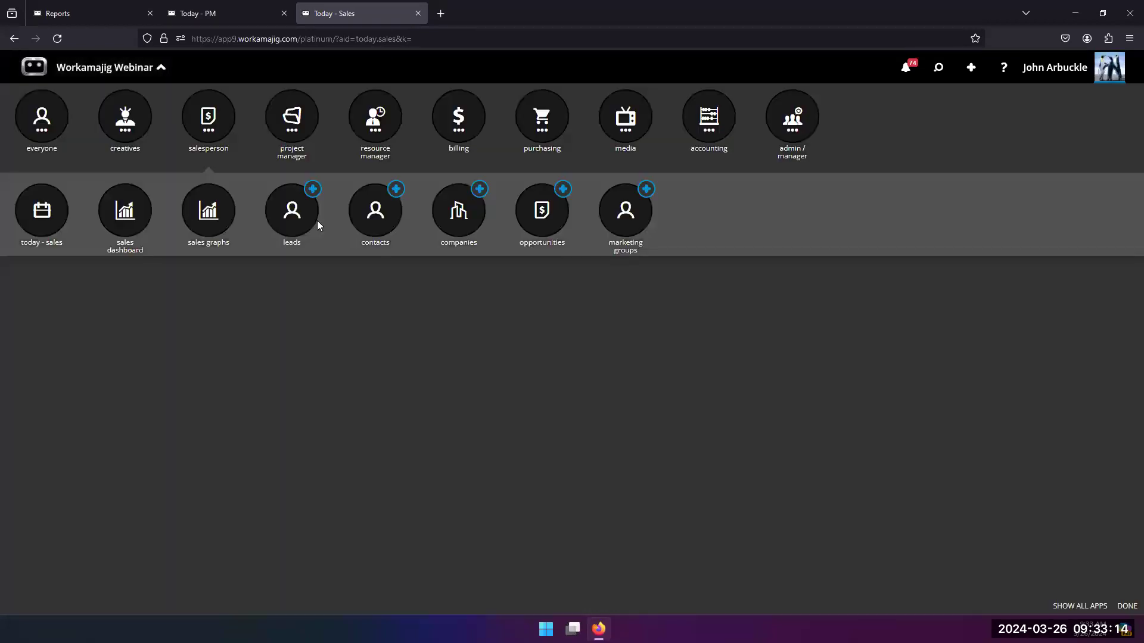
left_click(454, 119)
left_click(44, 213)
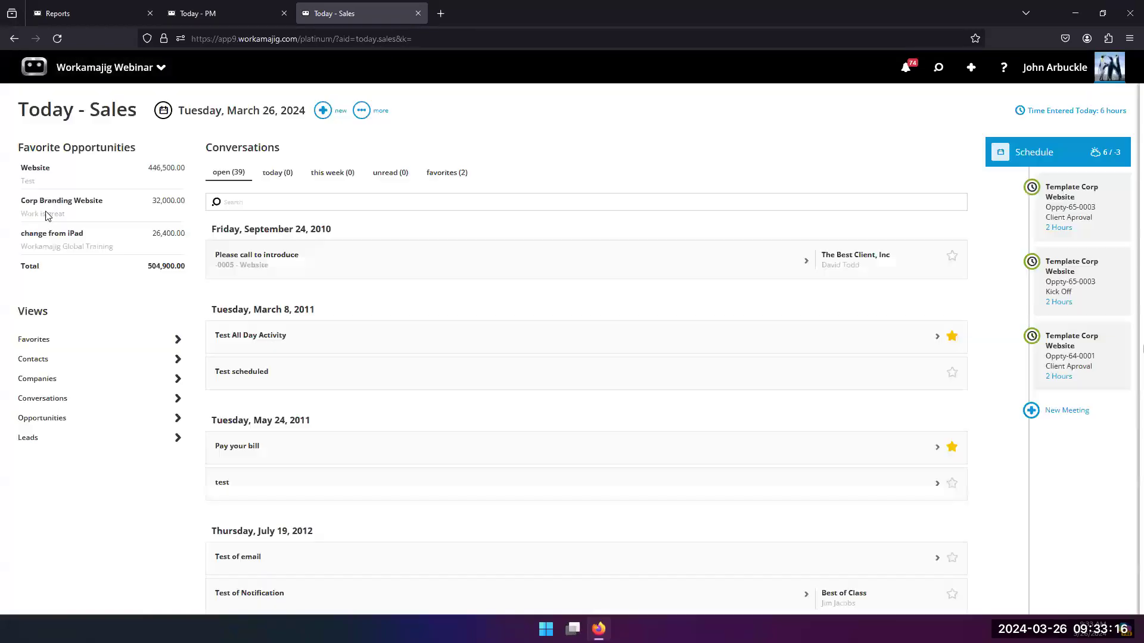
scroll(81, 453, "down", 4)
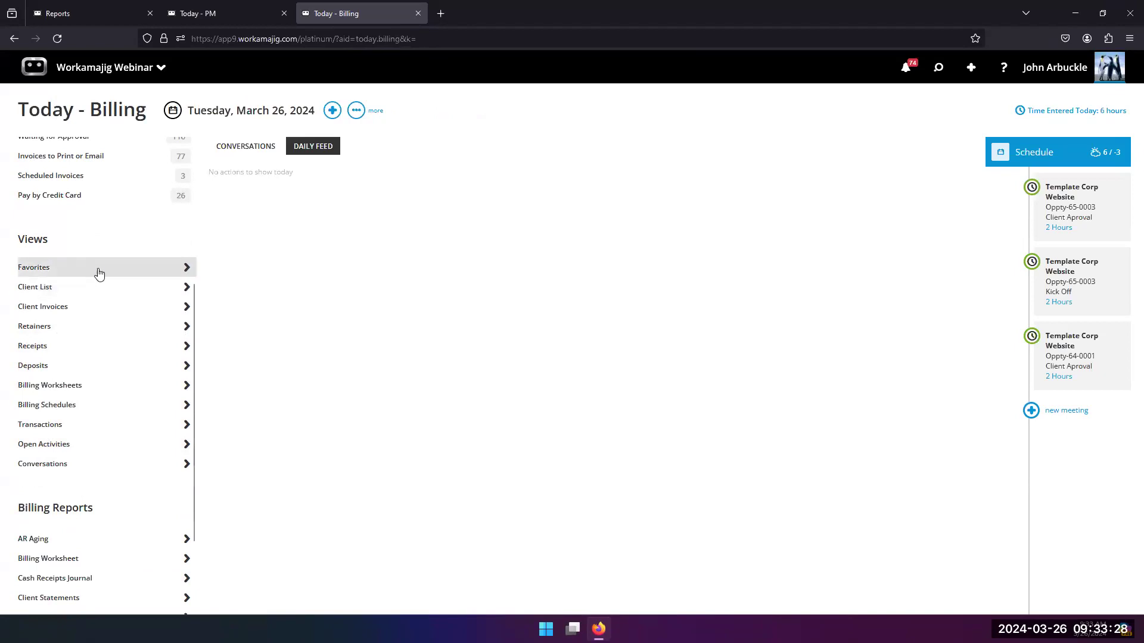
Step: Open the Today - Purchasing page and look through its views and purchasing reports
left_click(121, 76)
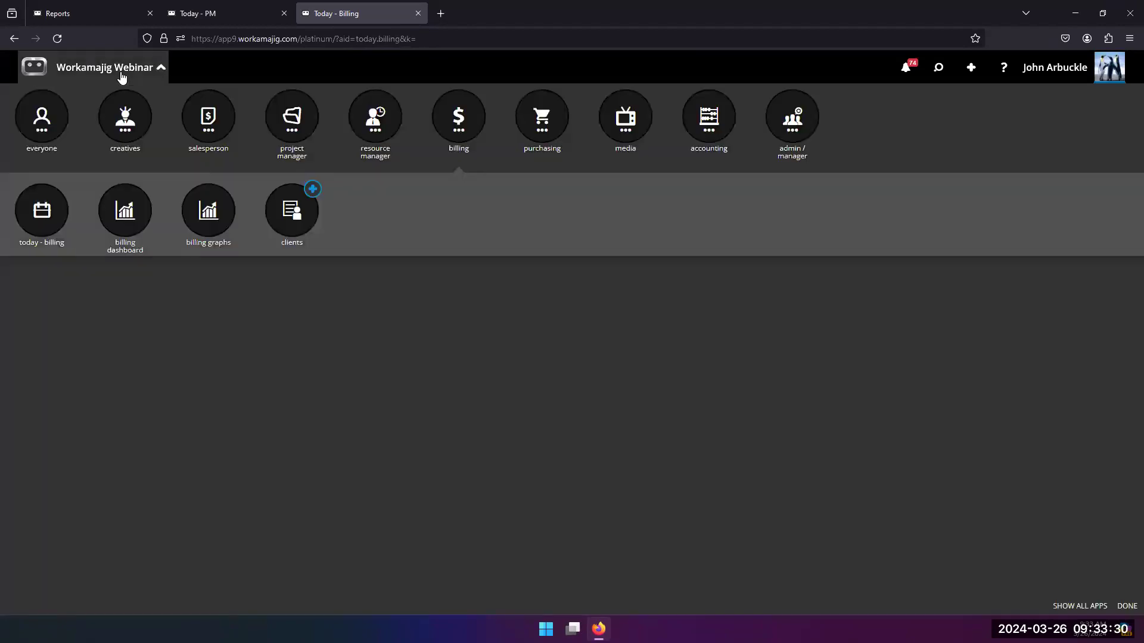
left_click(544, 119)
left_click(48, 229)
scroll(92, 401, "down", 6)
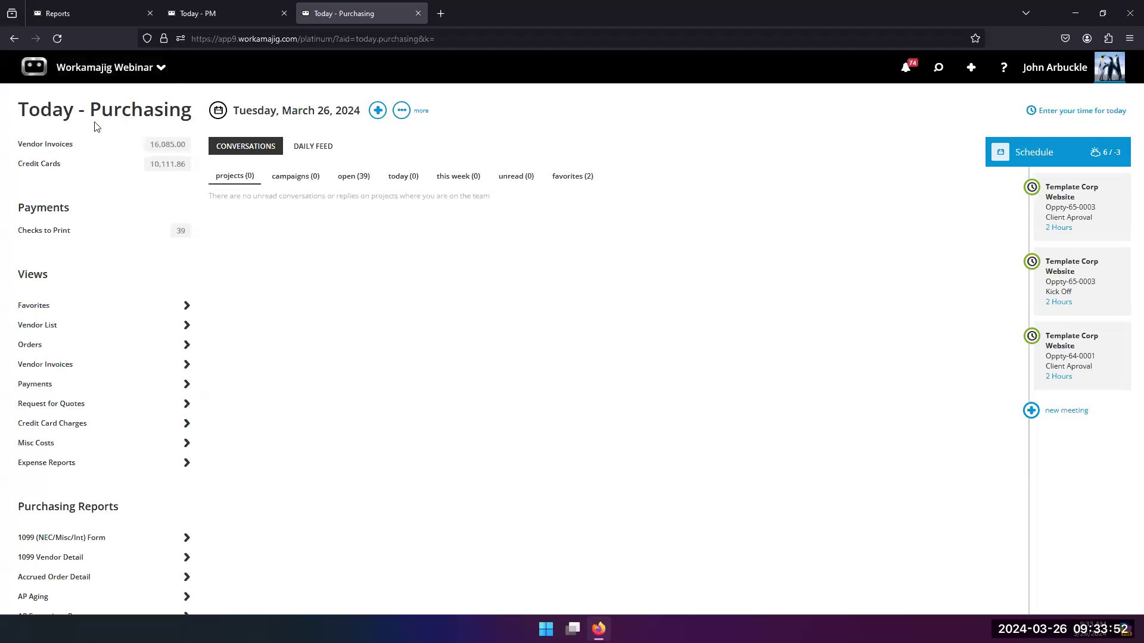
Step: Add the Open view of purchasing orders to the favorite views through the global view search, and return to the Today - Purchasing page
left_click(939, 70)
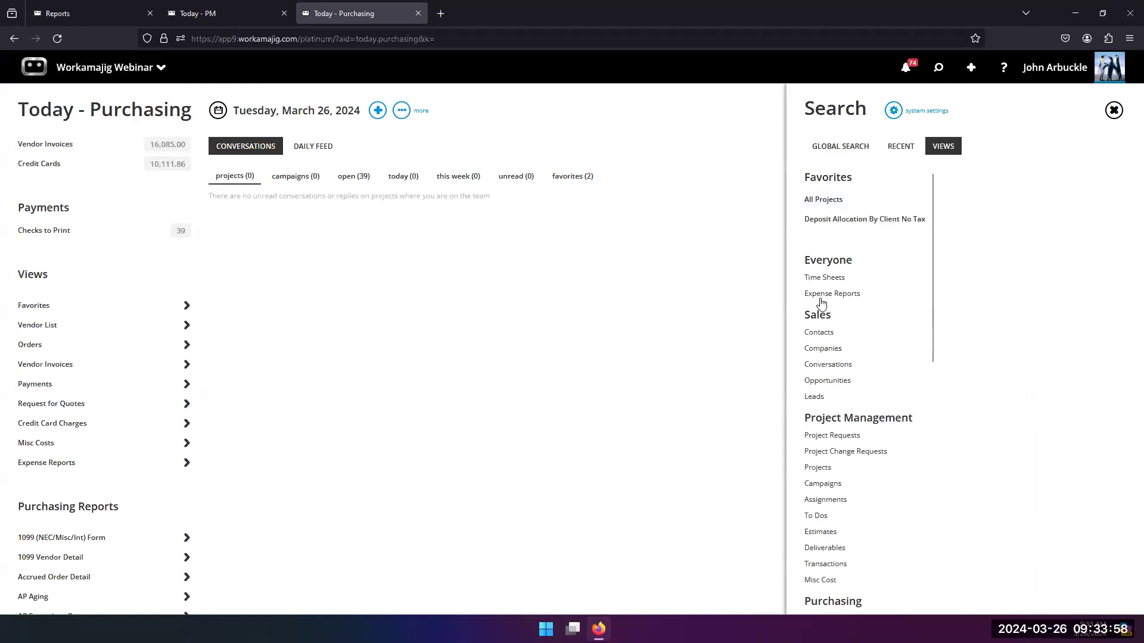
scroll(824, 357, "down", 10)
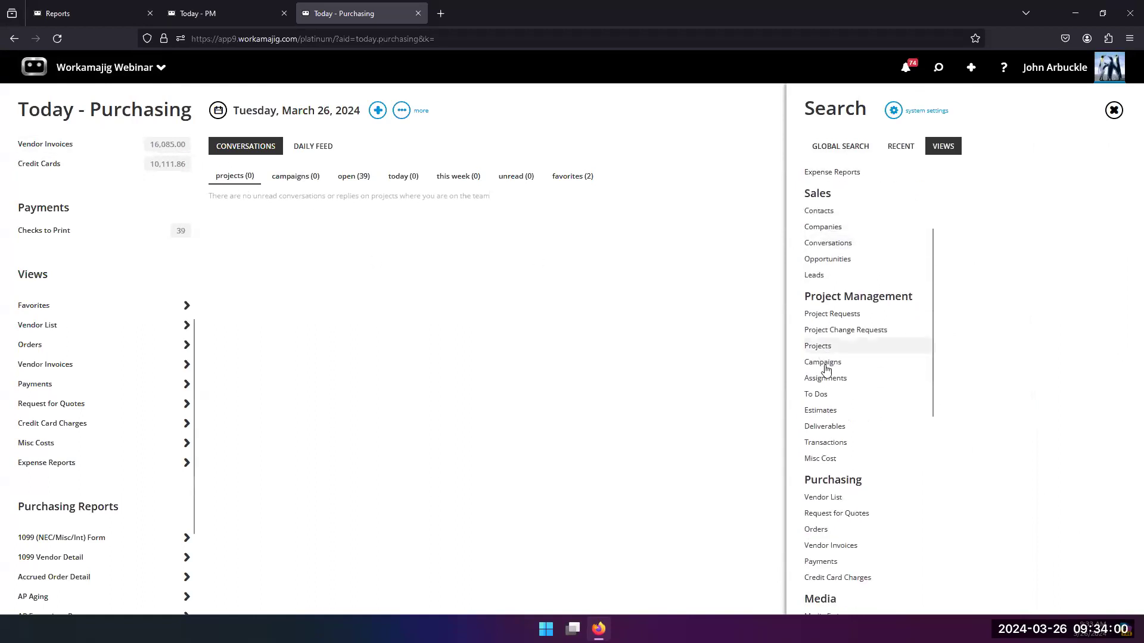
scroll(824, 414, "up", 10)
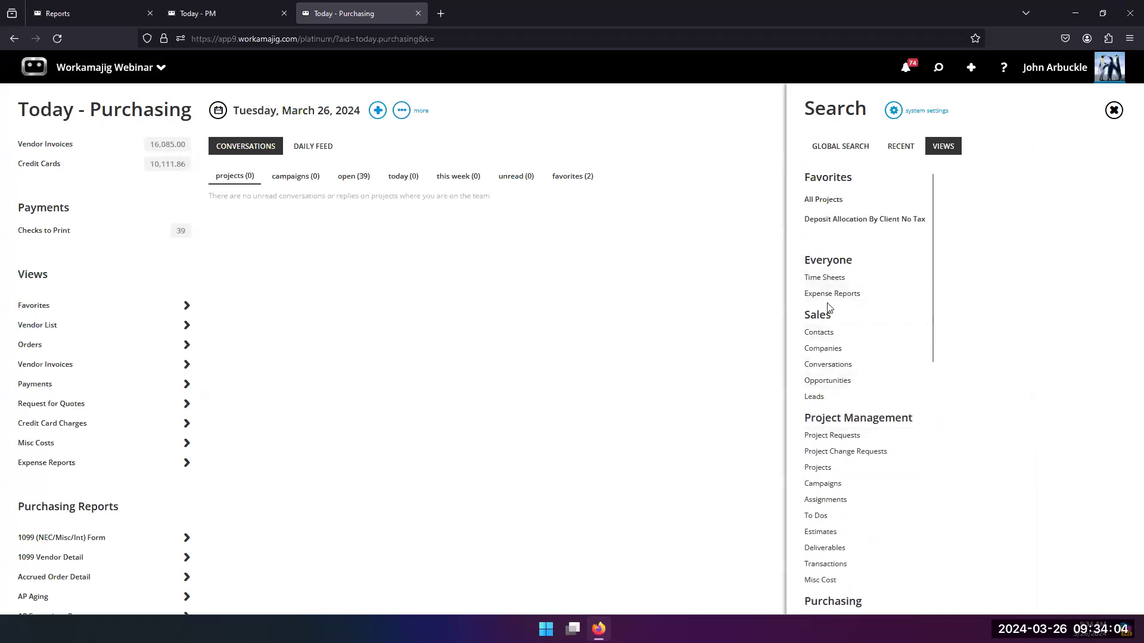
scroll(841, 338, "down", 3)
scroll(841, 338, "down", 1)
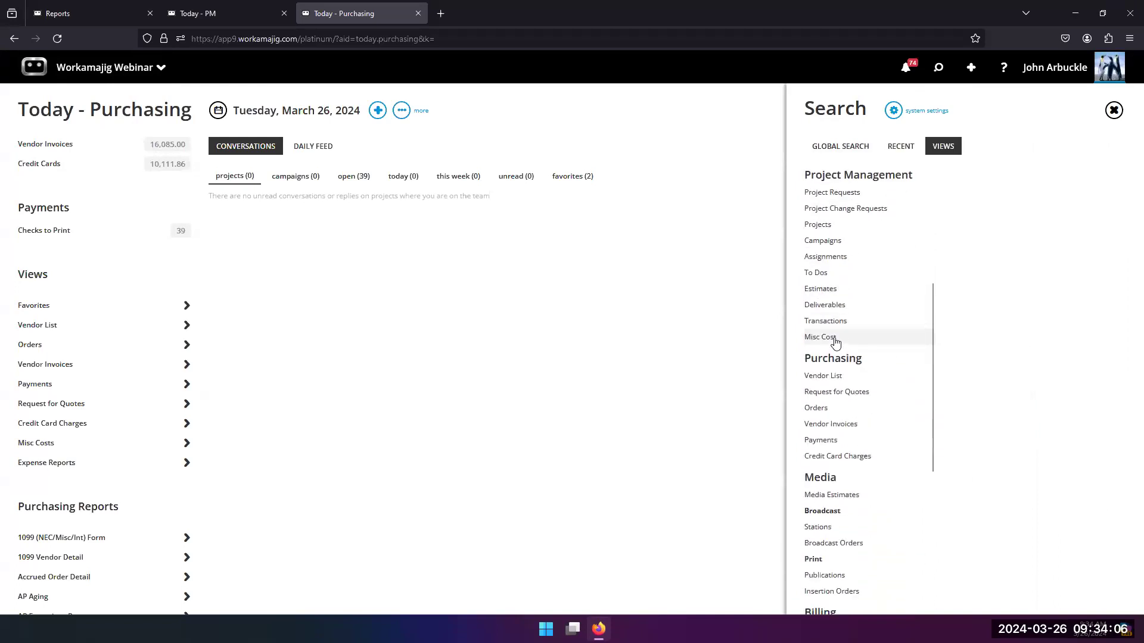
scroll(832, 339, "down", 3)
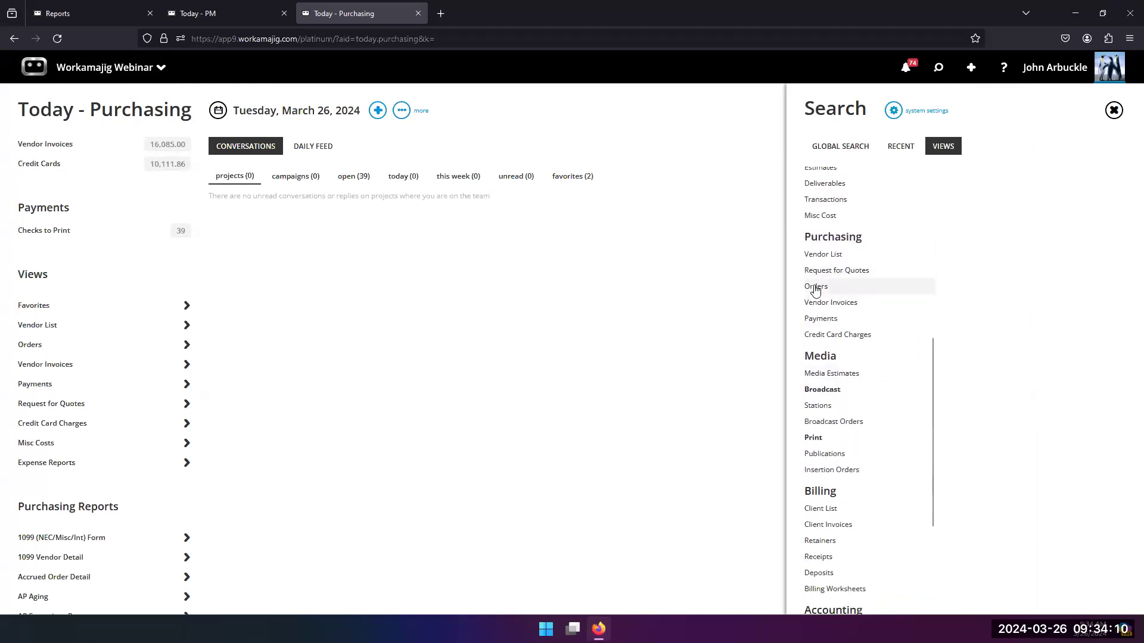
left_click(816, 287)
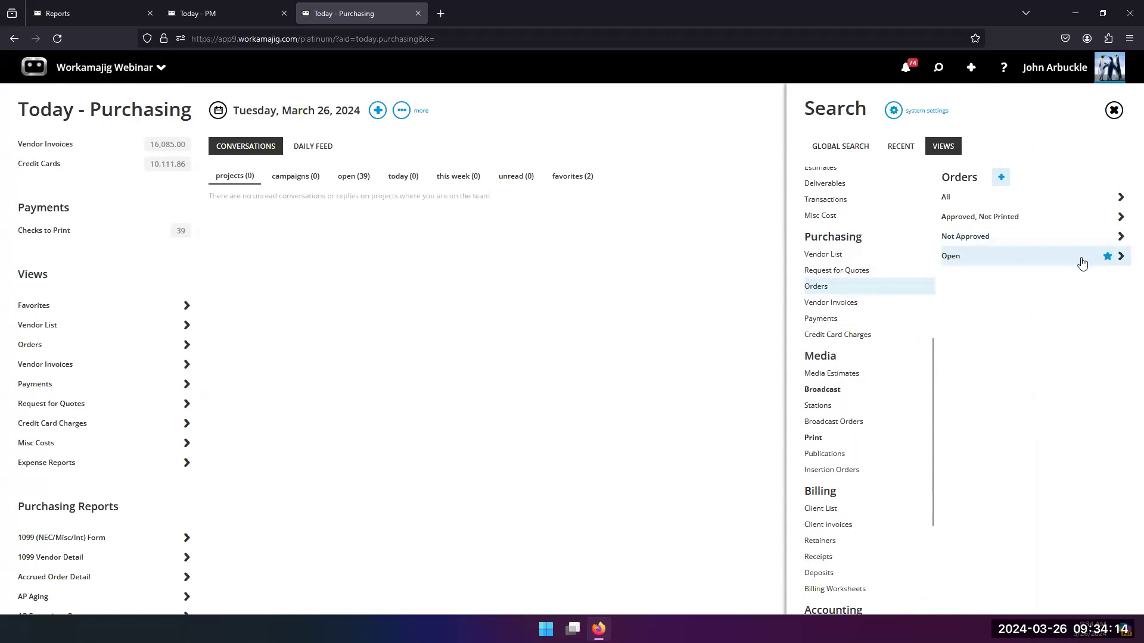
left_click(1106, 258)
scroll(891, 288, "up", 6)
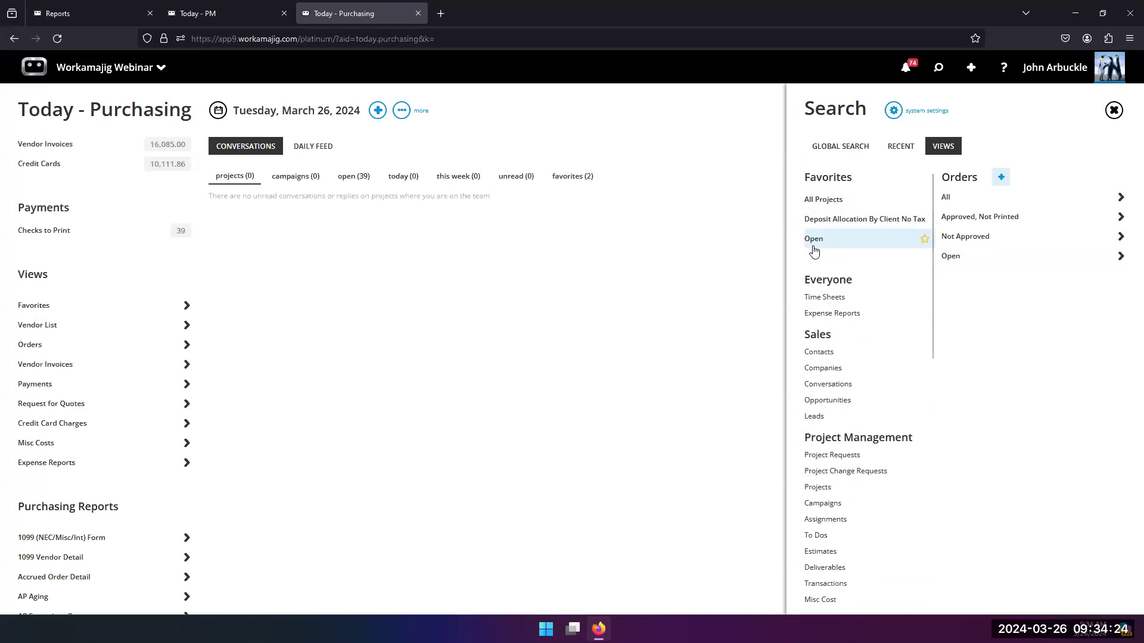
left_click(685, 267)
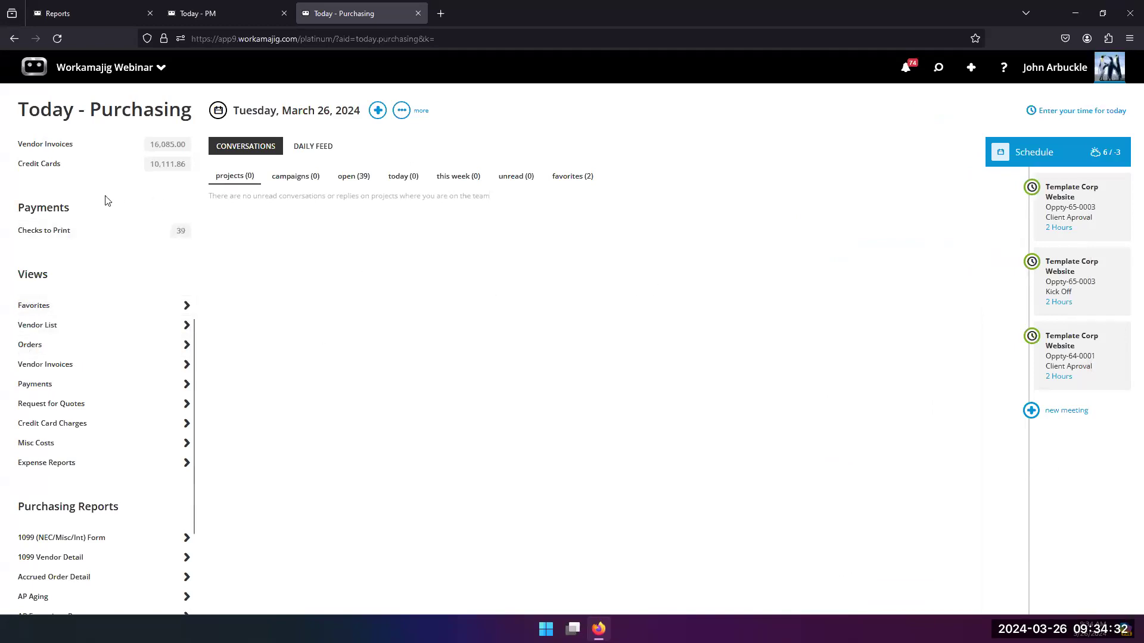
Step: Open the report center from the apps available to everyone
left_click(119, 80)
left_click(37, 122)
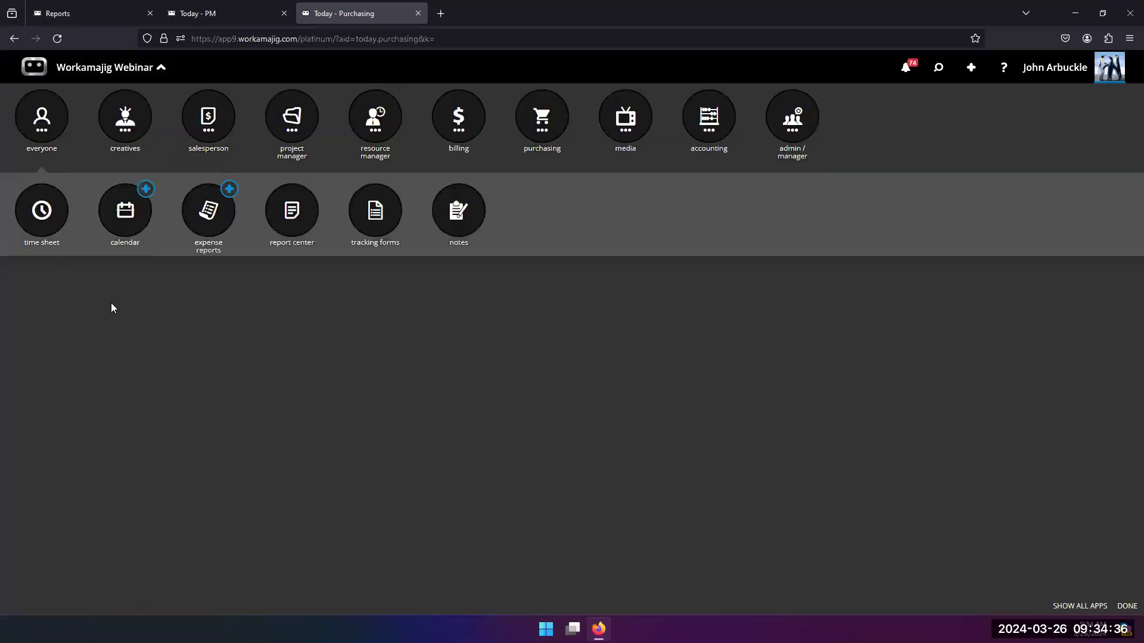
left_click(279, 350)
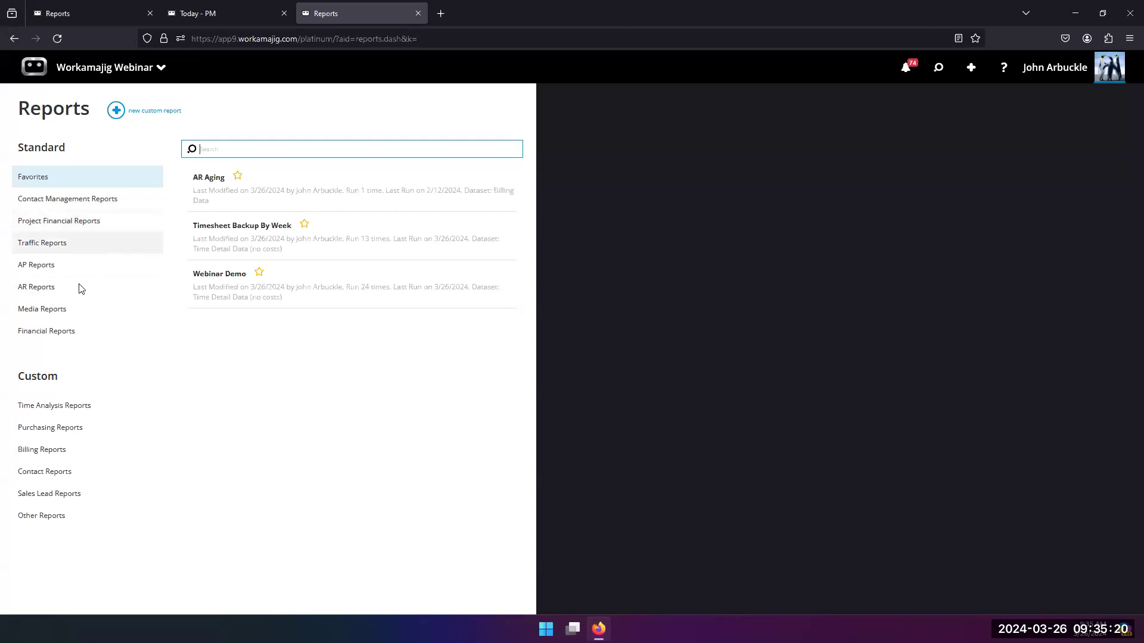
Step: Browse the standard AP, AR and Project Financial reports in the report center
left_click(67, 271)
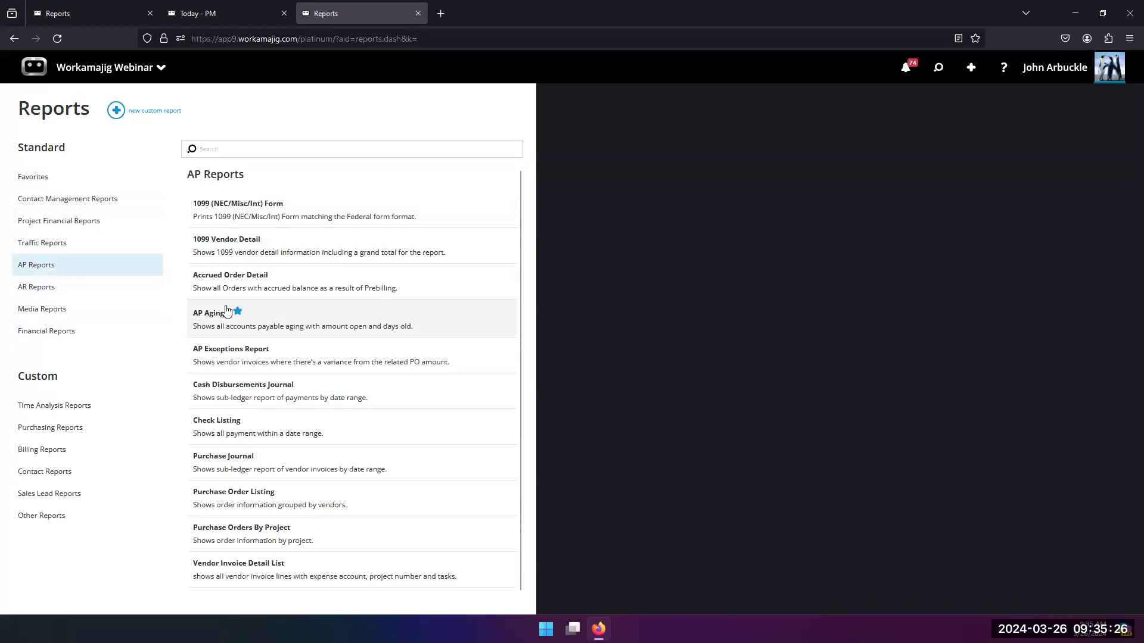
scroll(236, 417, "down", 1)
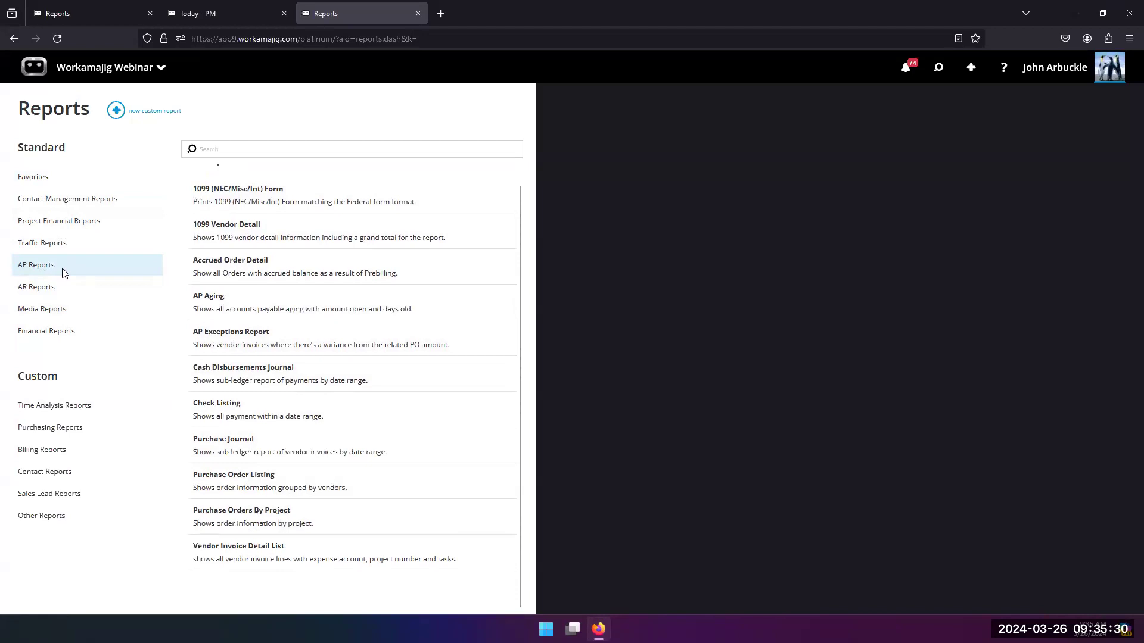
left_click(71, 295)
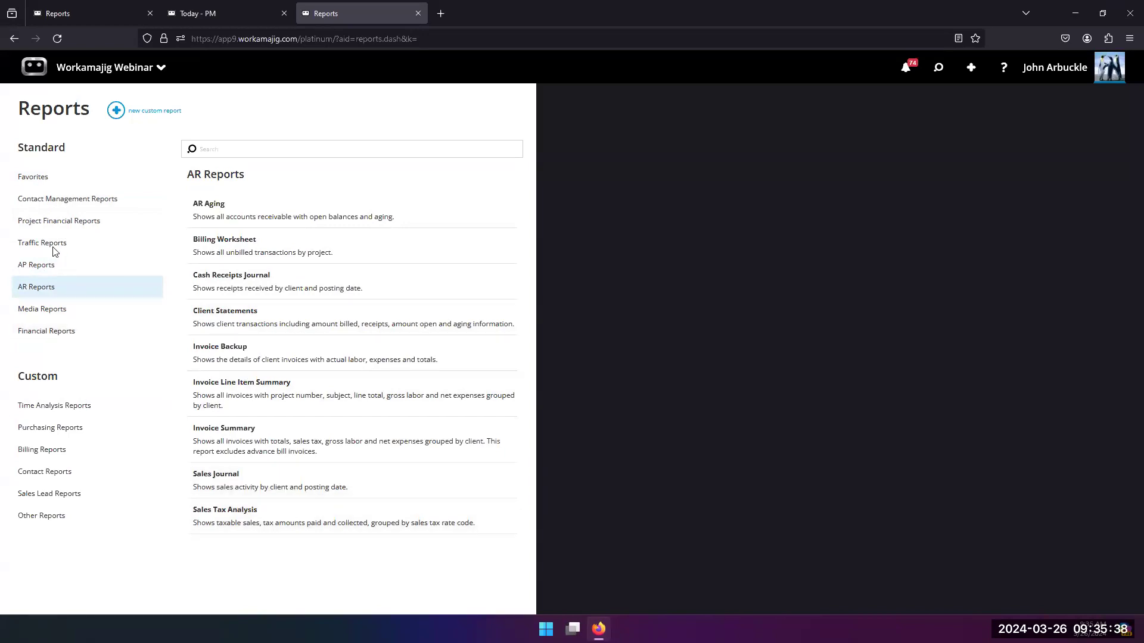
left_click(61, 222)
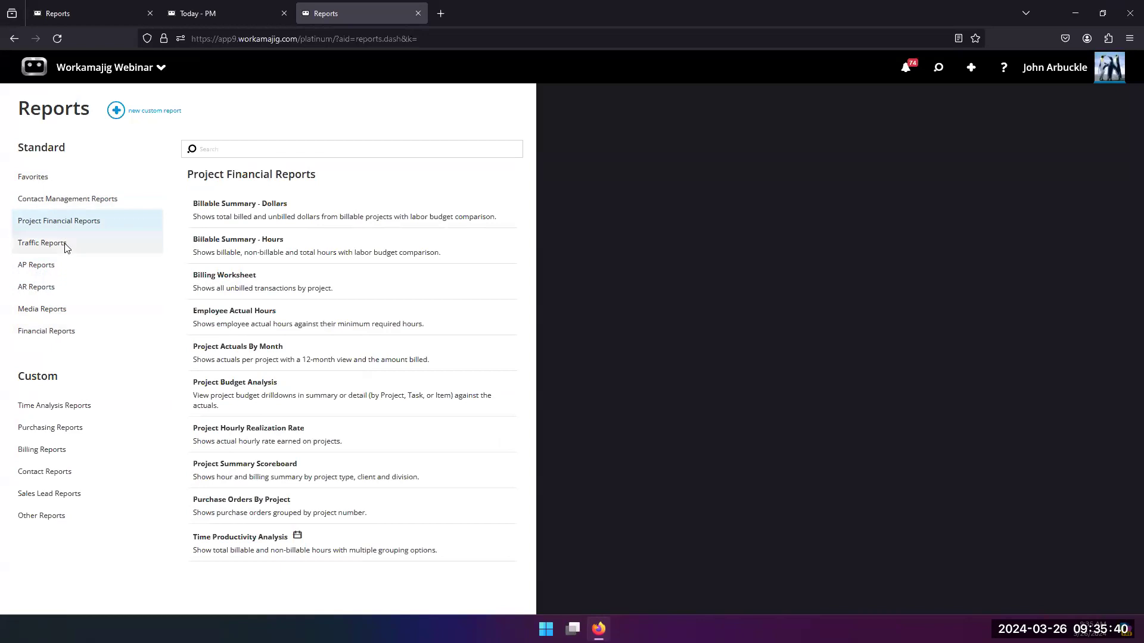
Step: Add the My Assignments Traffic report to the favorite reports and remove it again from the favorites list
left_click(67, 249)
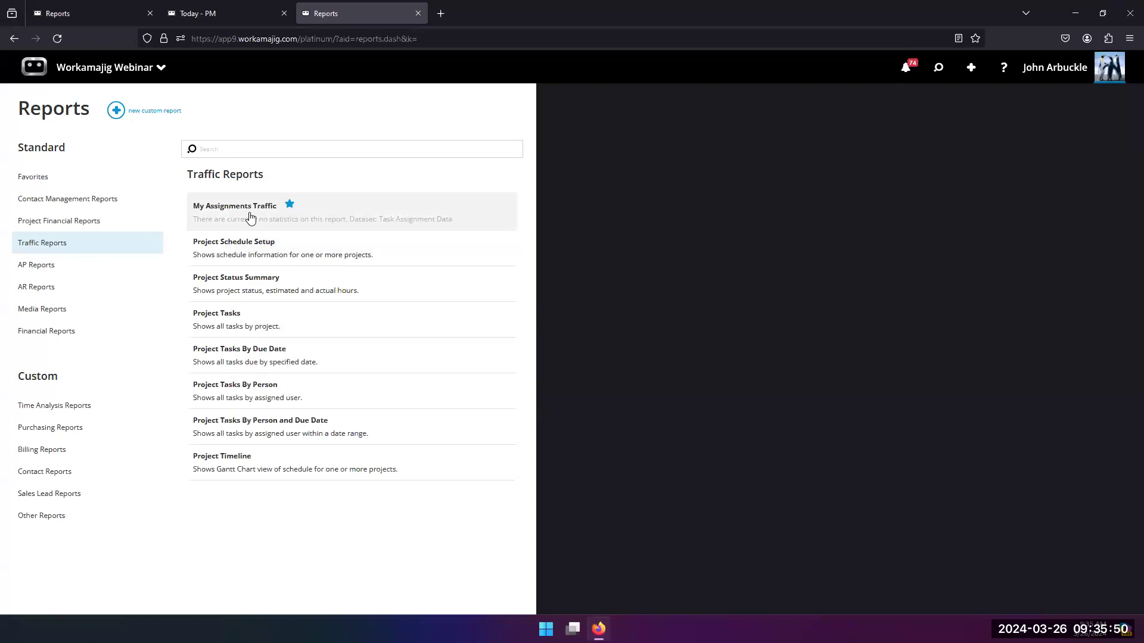
left_click(288, 206)
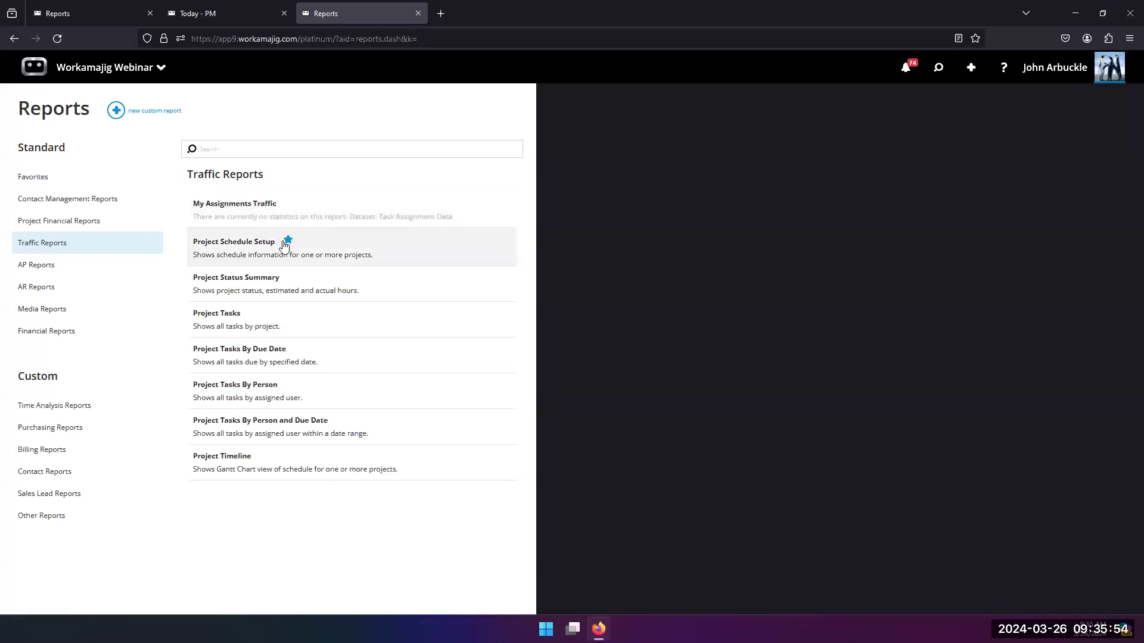
left_click(44, 179)
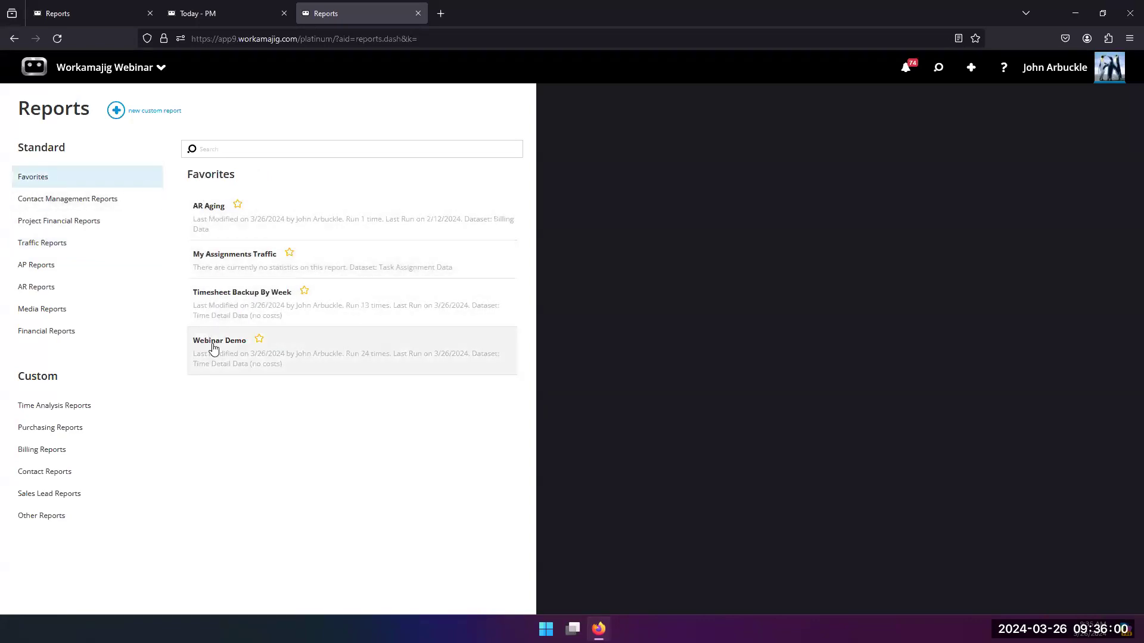
left_click(290, 254)
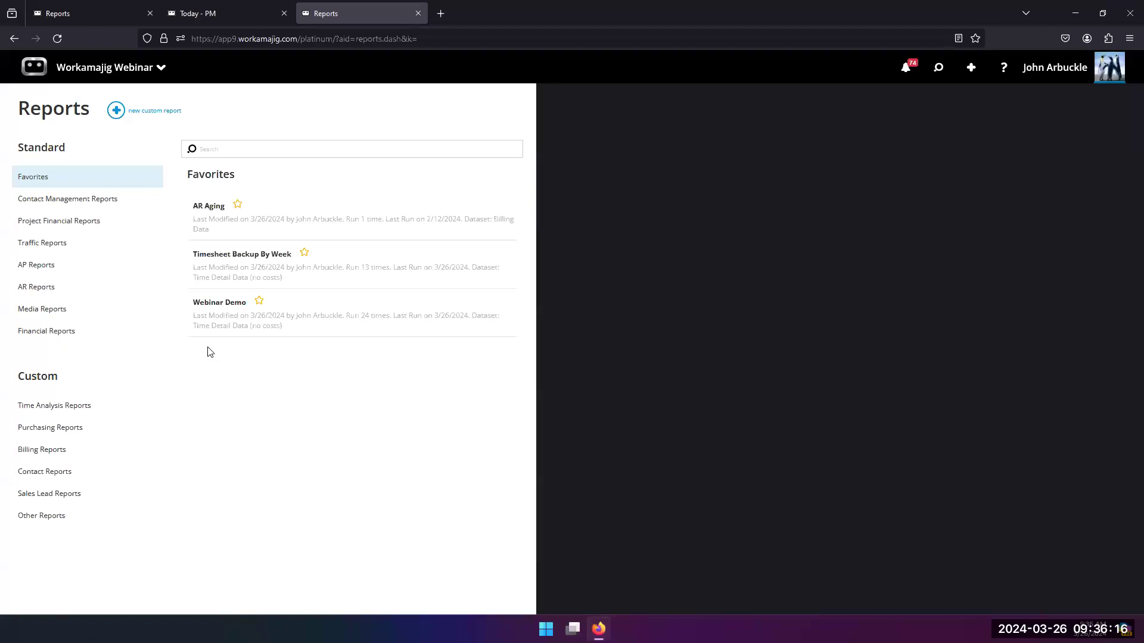
Step: Check the recent items and favorite views in the global search, viewing Deposit Allocation By Client No Tax and returning to the views list
left_click(119, 75)
left_click(938, 68)
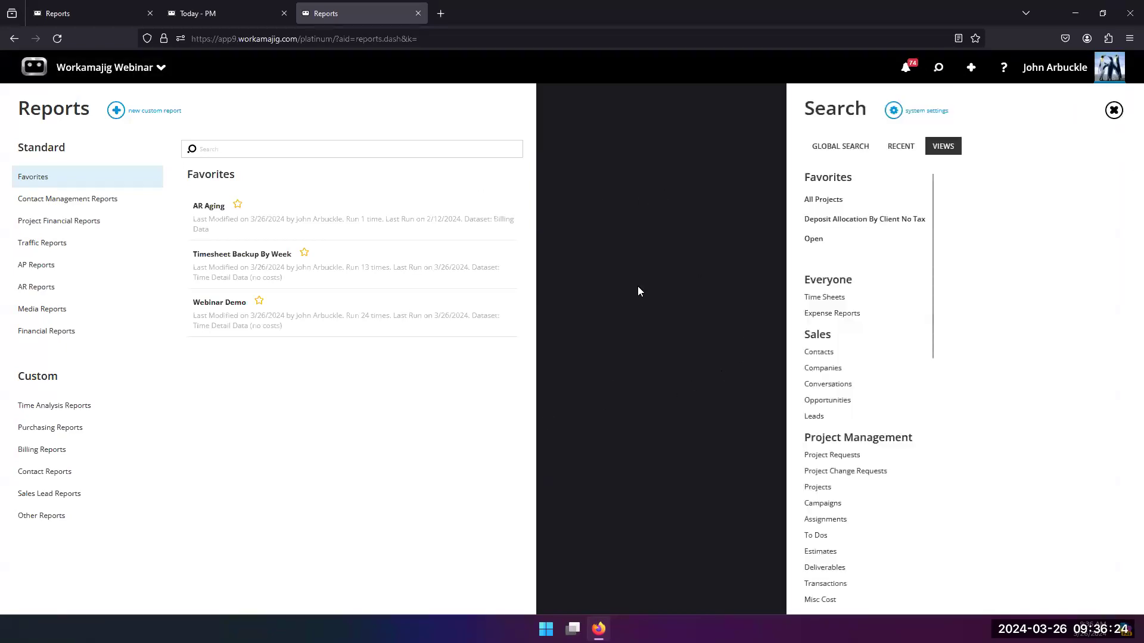
left_click(900, 147)
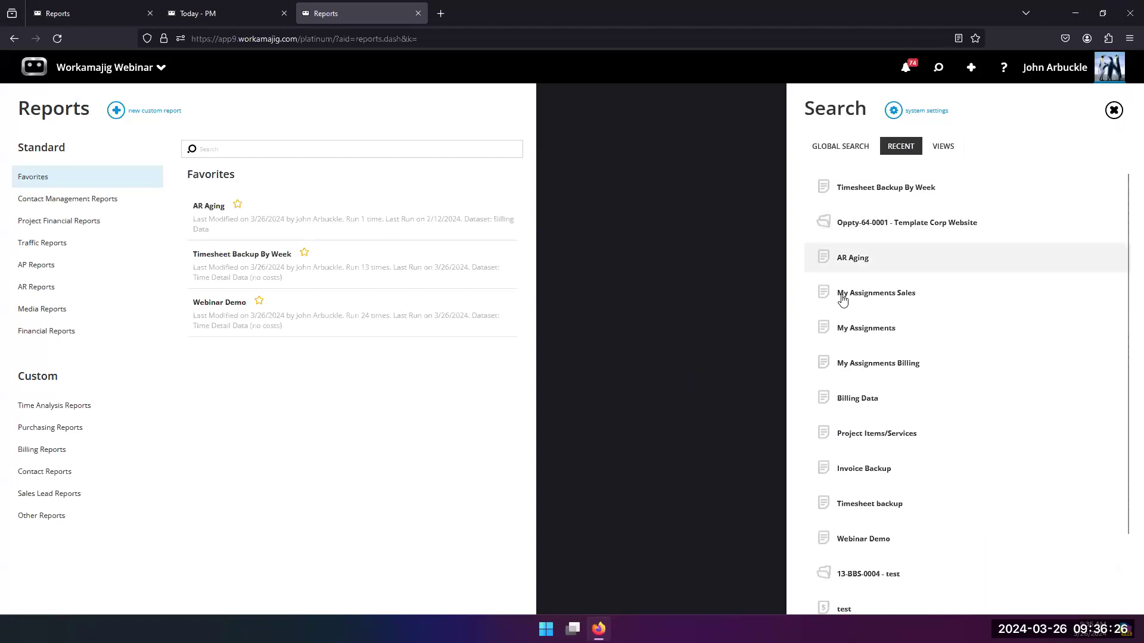
left_click(943, 148)
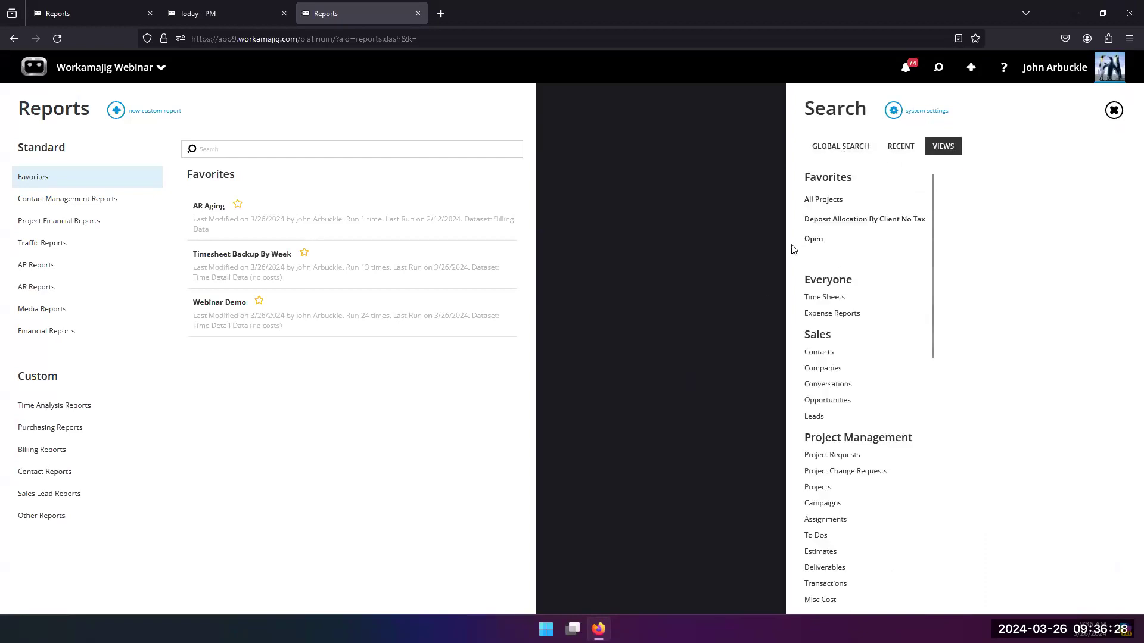
left_click(823, 229)
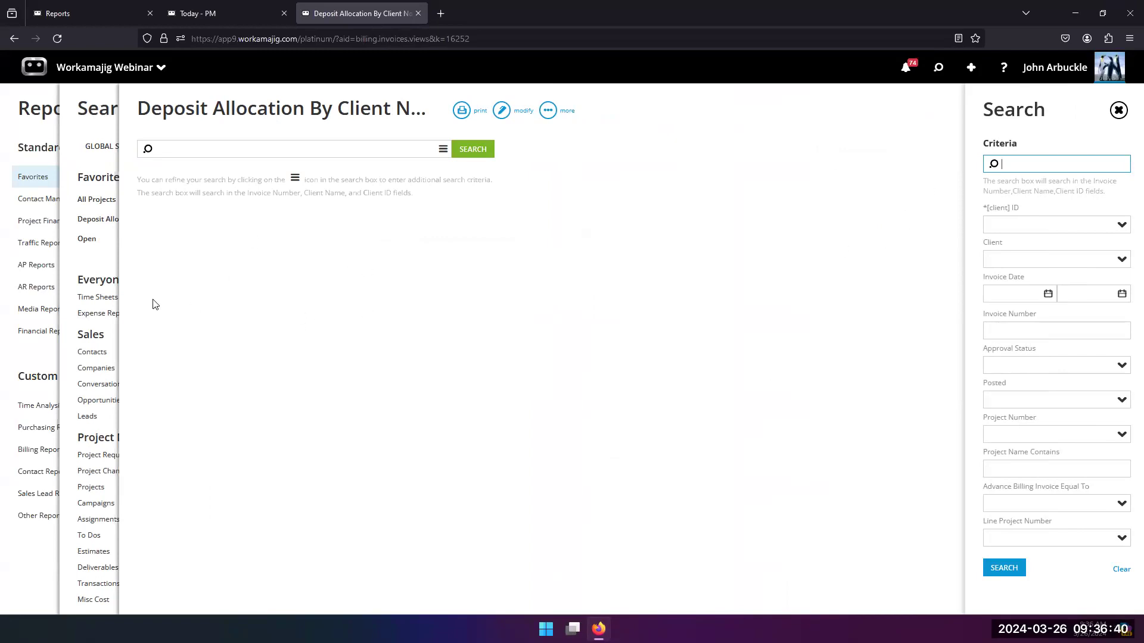
left_click(90, 264)
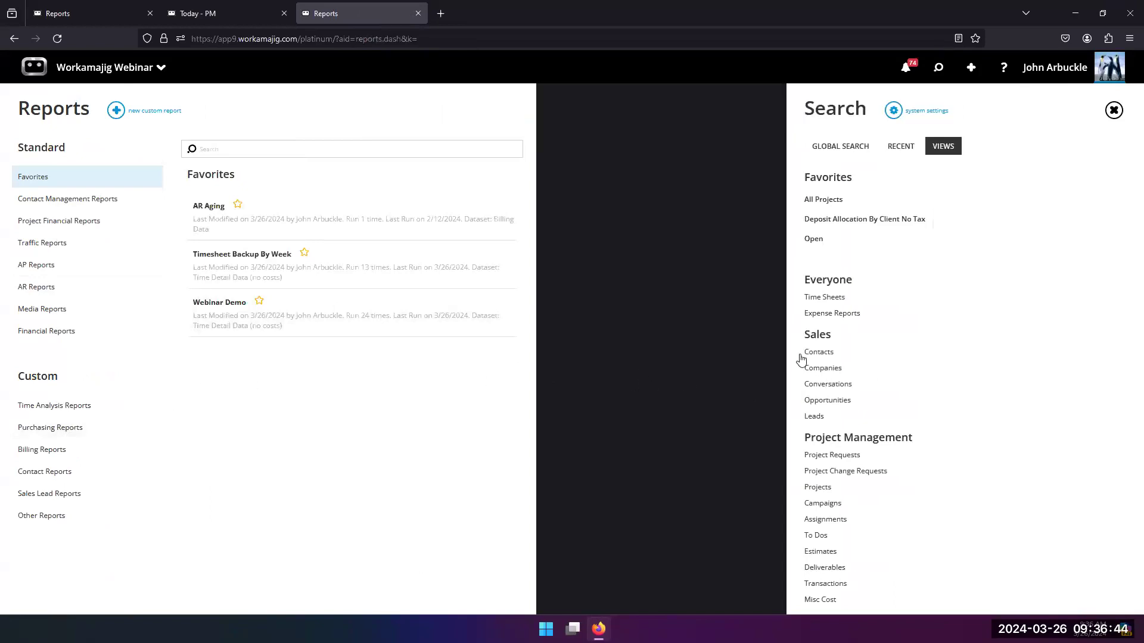
Step: Copy the favorite view Deposit Allocation By Client No Tax from its editor, close the copy's search page and apply the changes to the copy
left_click(856, 221)
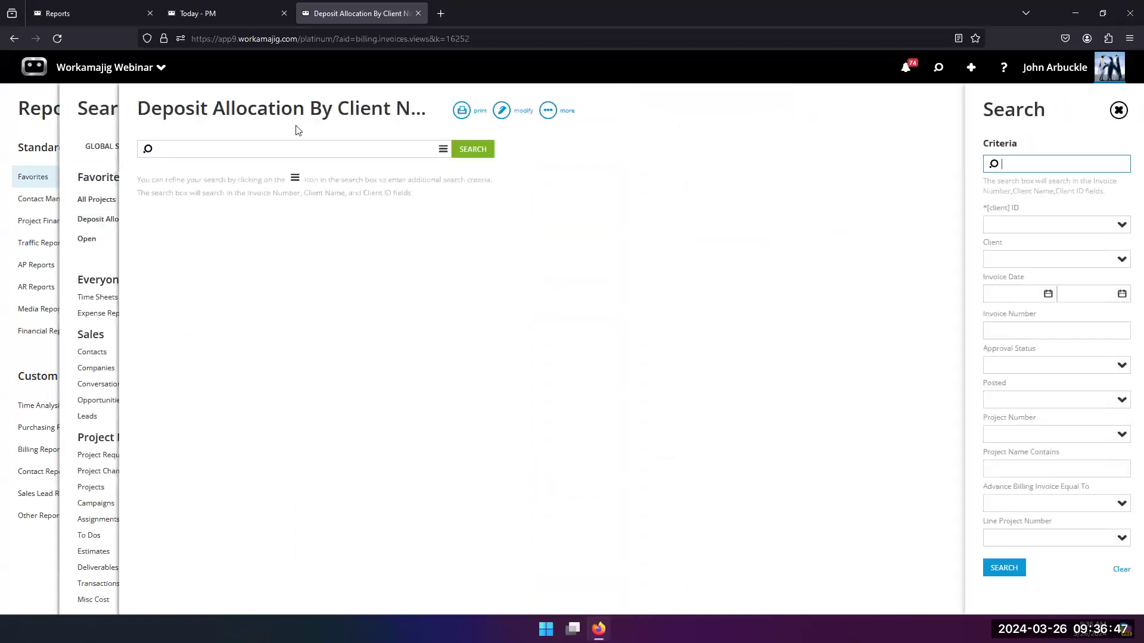
left_click(501, 112)
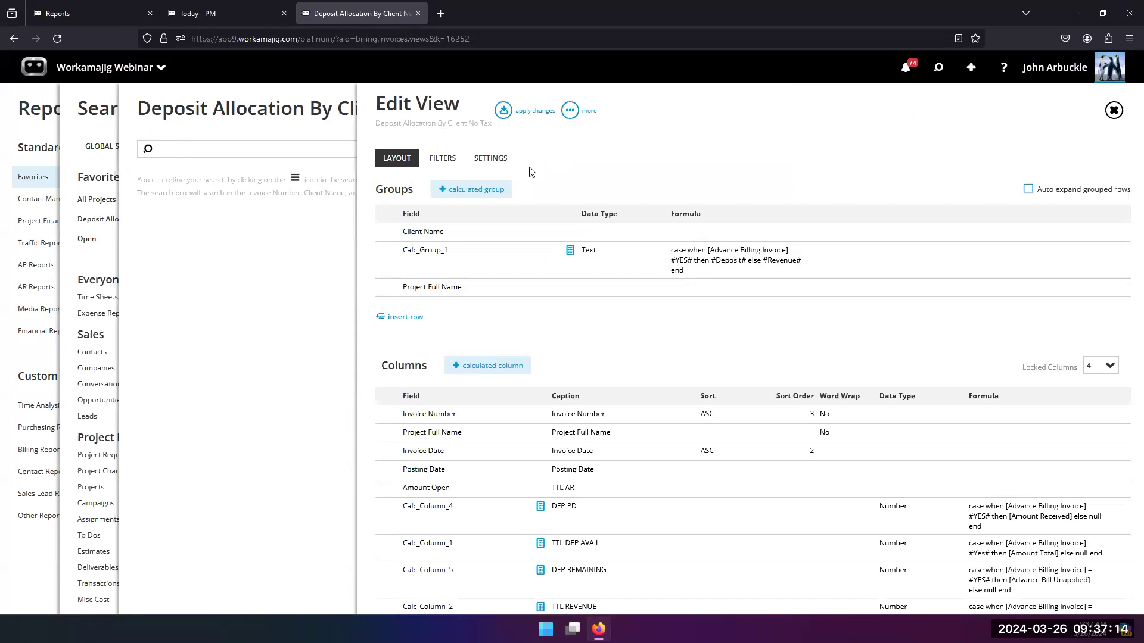
left_click(568, 112)
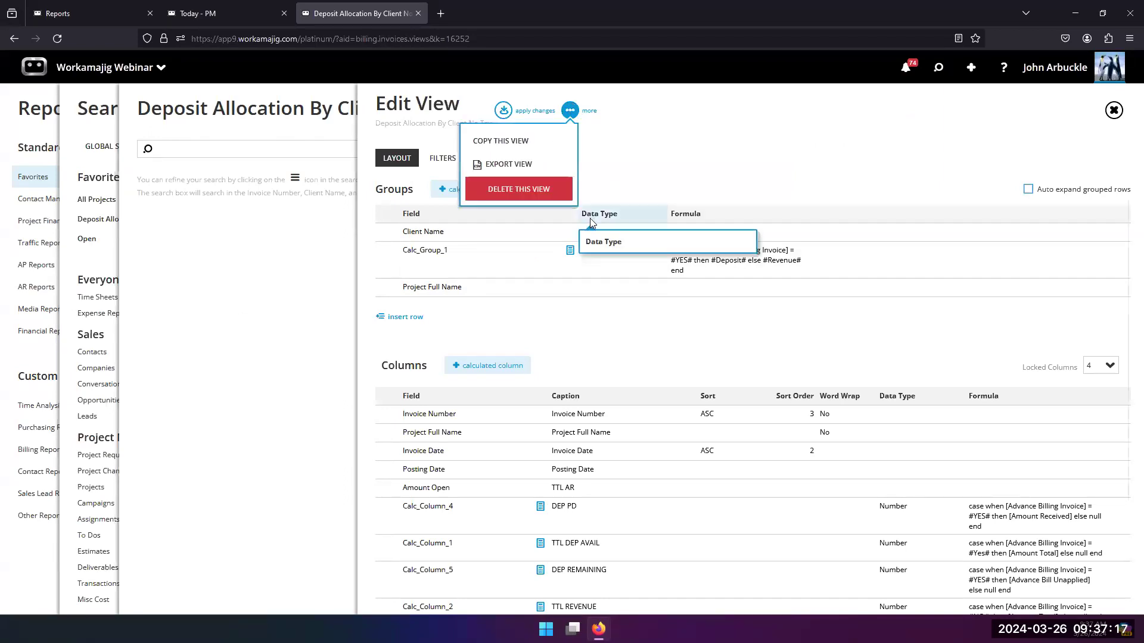
left_click(538, 142)
left_click(1060, 67)
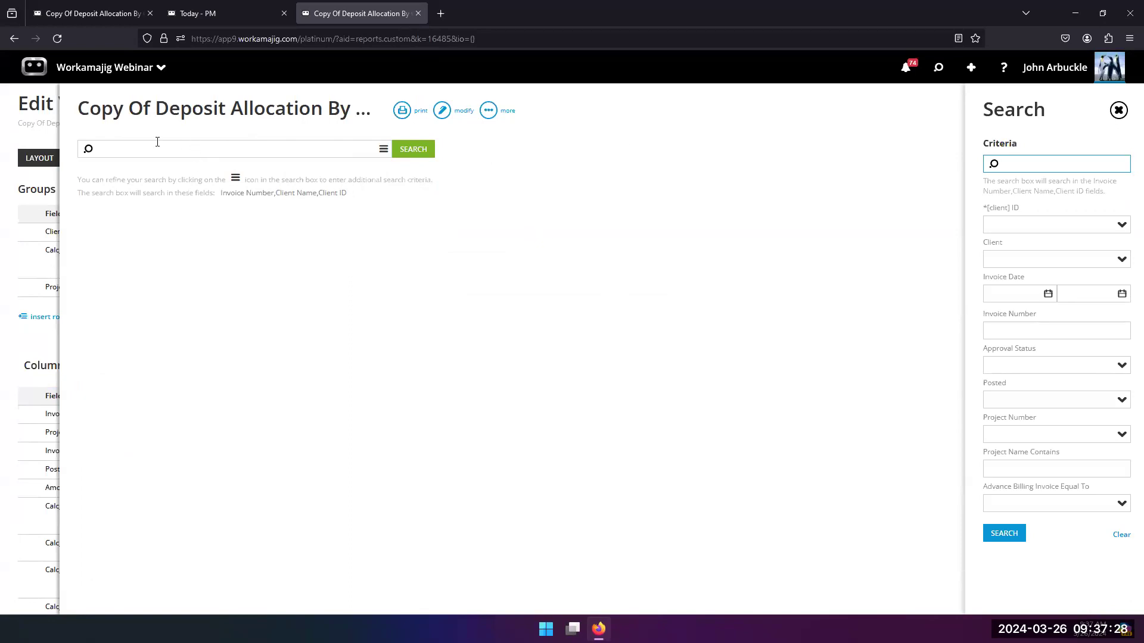
left_click(1119, 111)
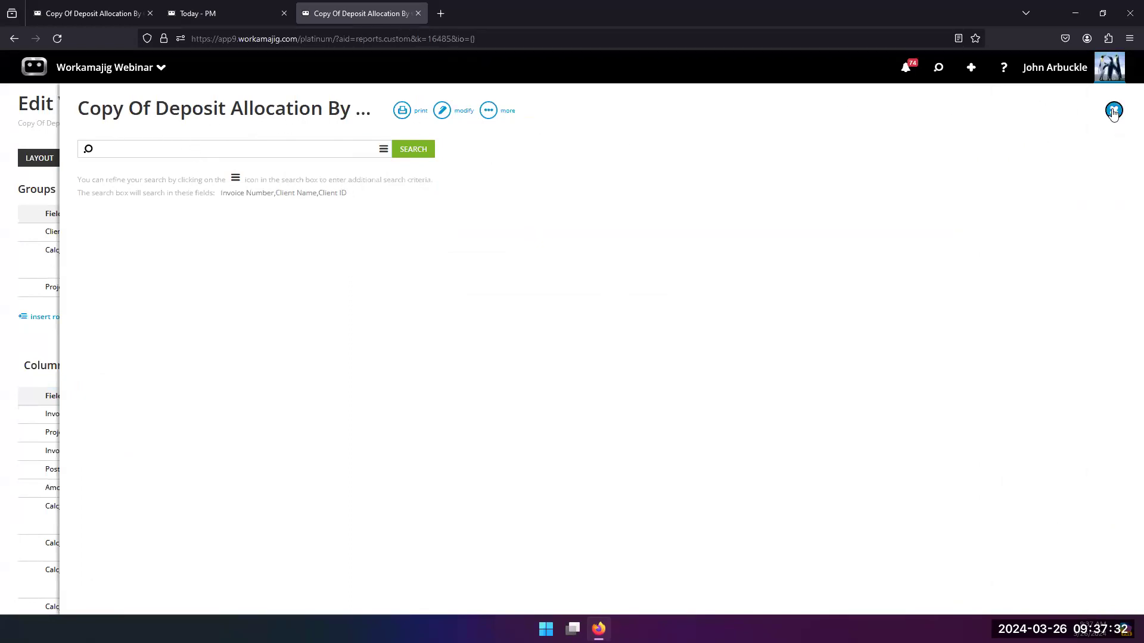
left_click(1114, 111)
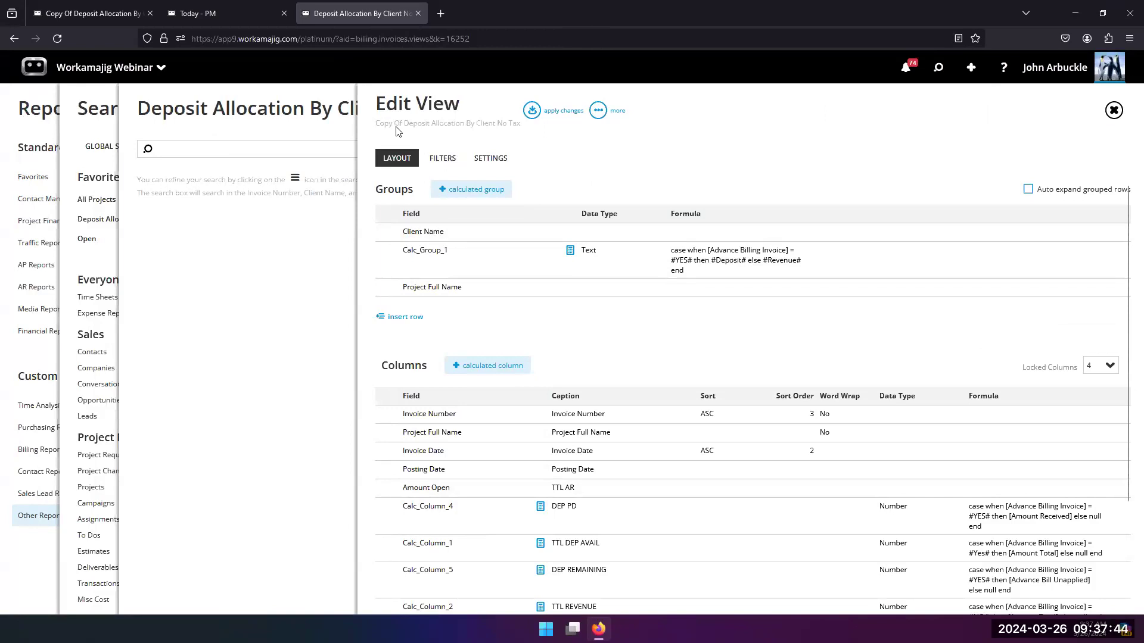
left_click(532, 110)
left_click(548, 110)
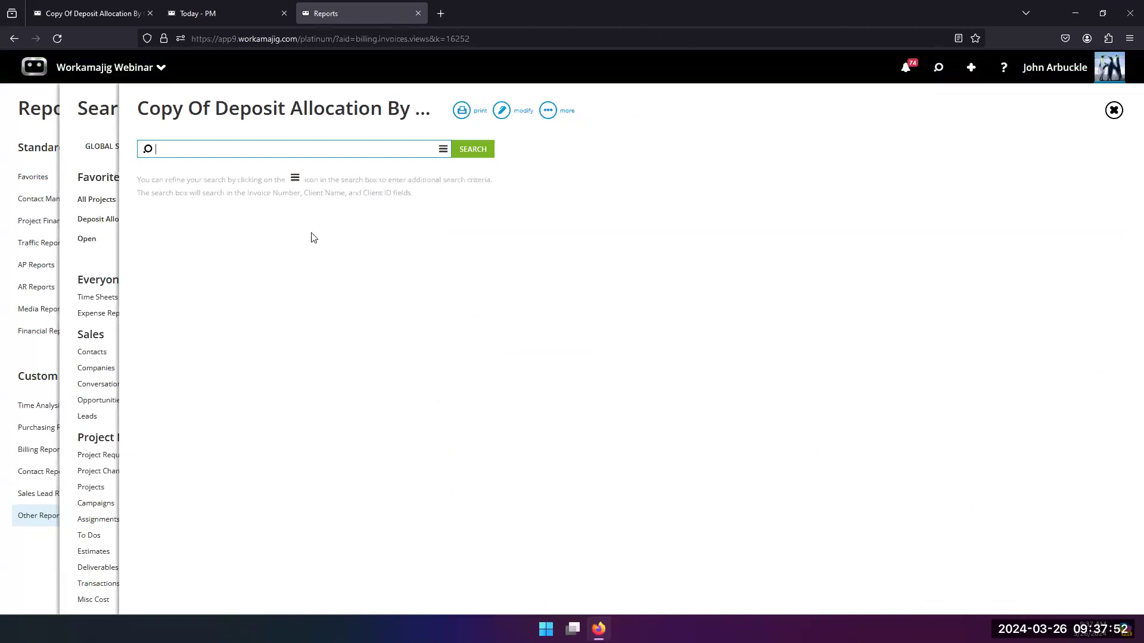
Step: Open the copied view for editing, check its additional actions for copying, exporting and deleting, and close the editor
left_click(522, 114)
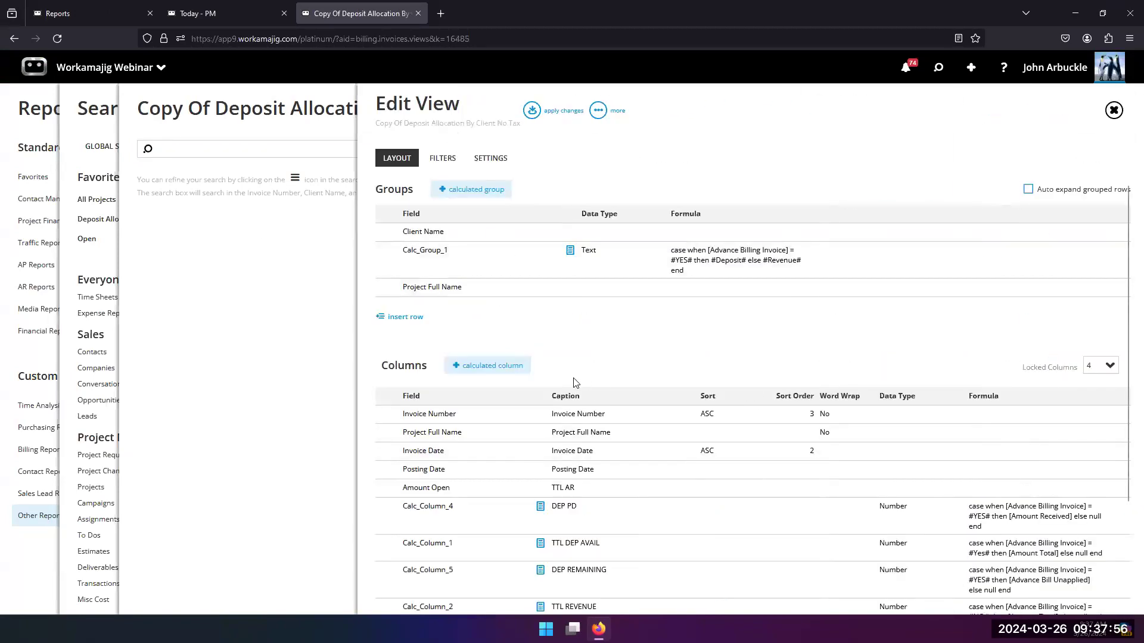
left_click(599, 111)
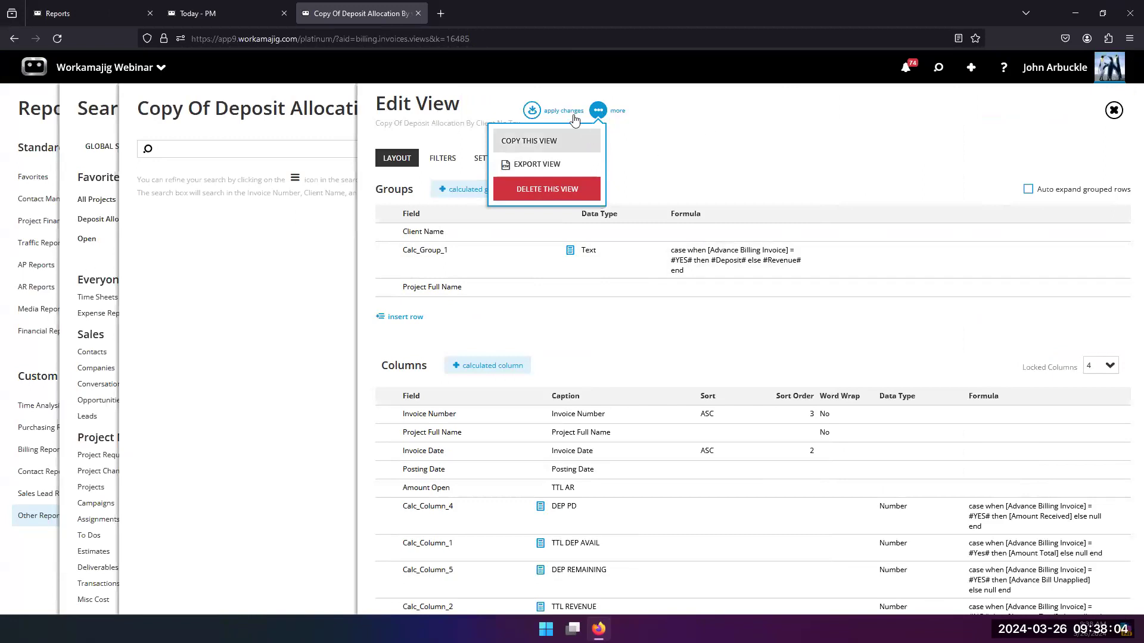
left_click(672, 154)
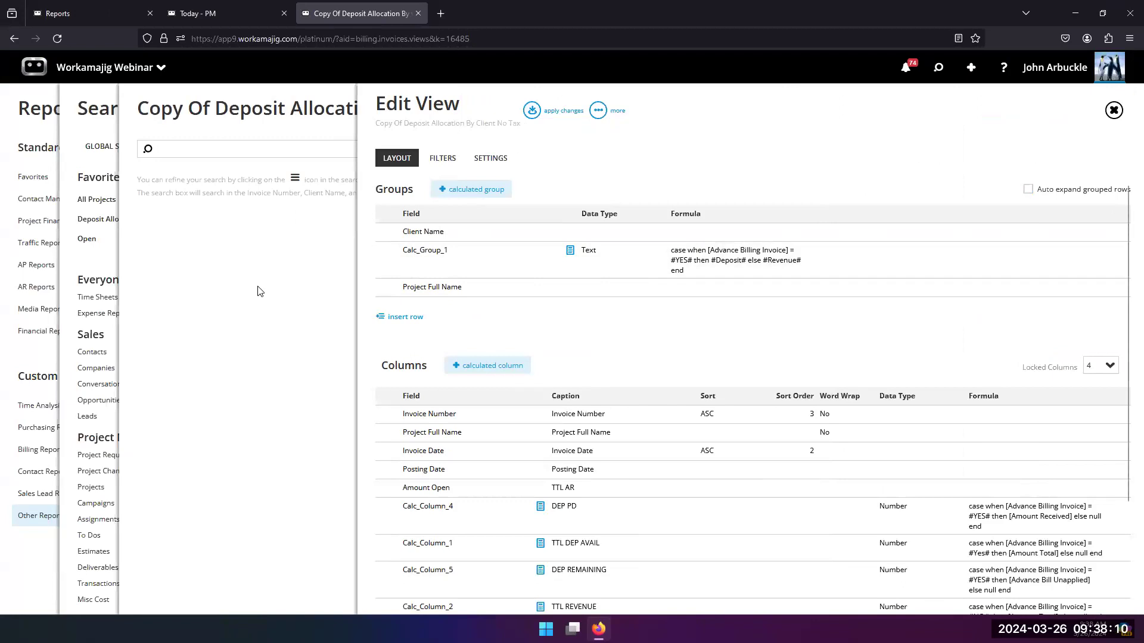
left_click(314, 231)
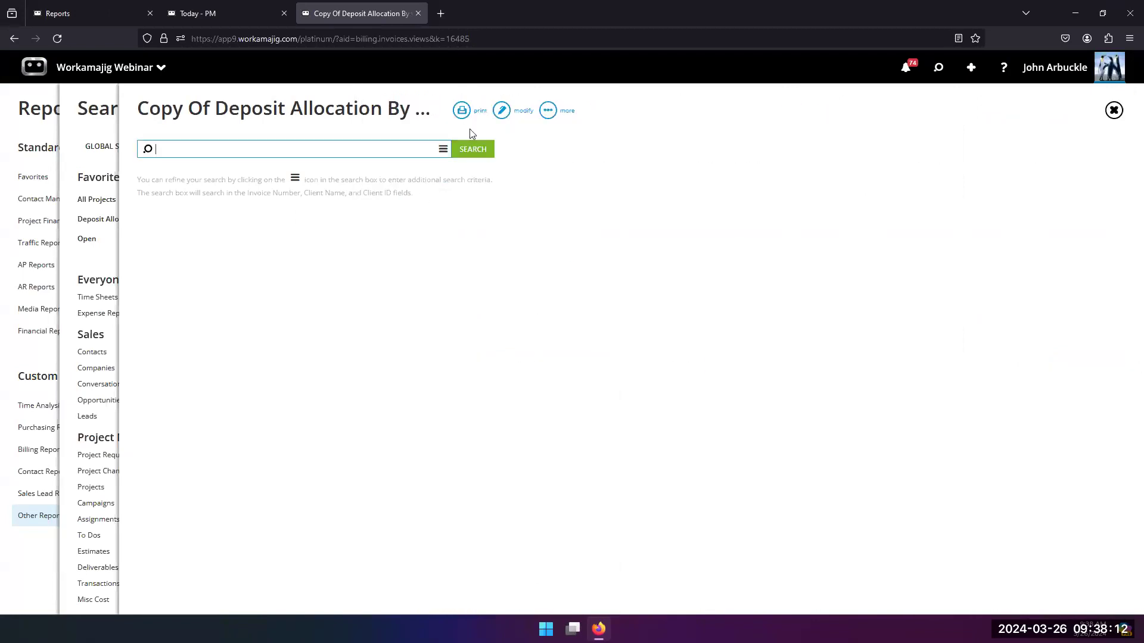
Step: In the copied view's settings, turn off Private and make it visible to the Account Managers, New Test, LPG and WebDav security groups
left_click(502, 112)
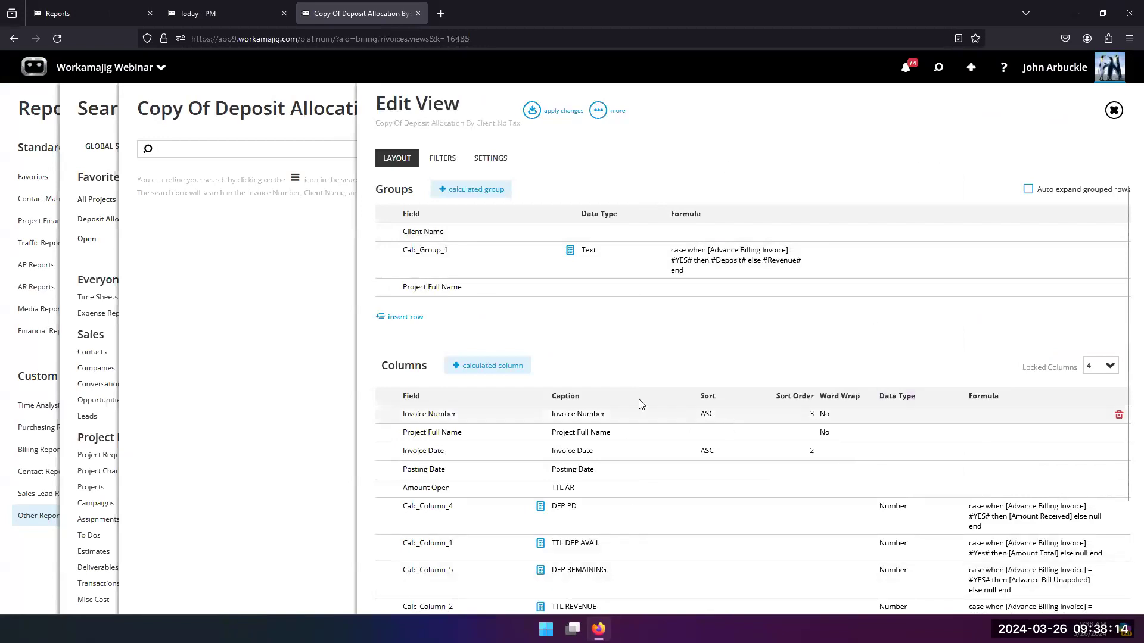
left_click(502, 160)
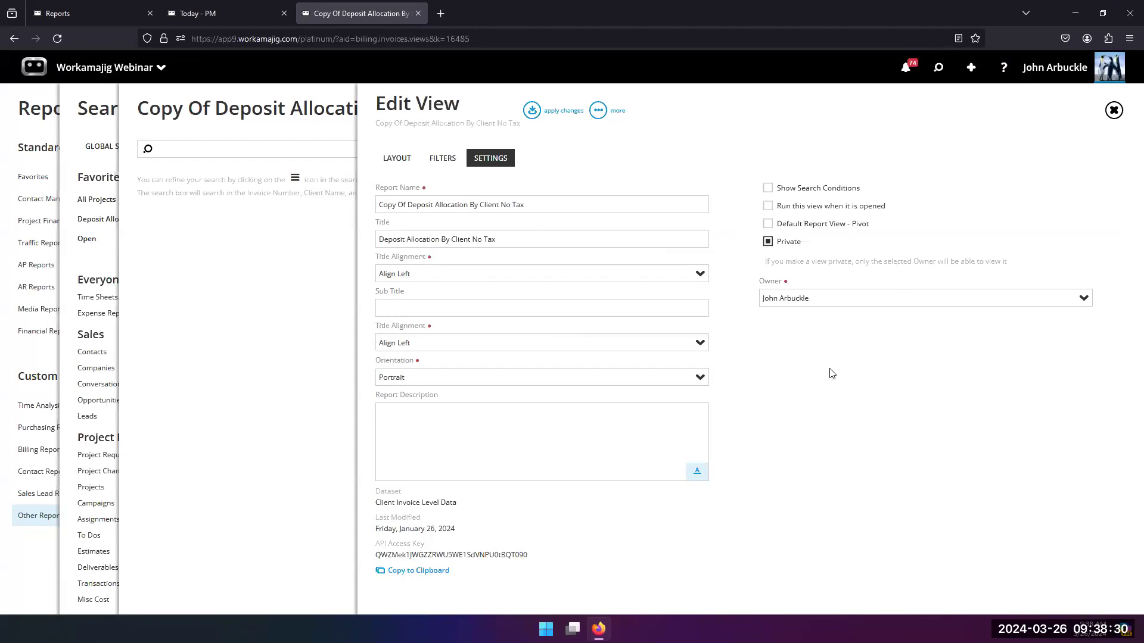
left_click(768, 242)
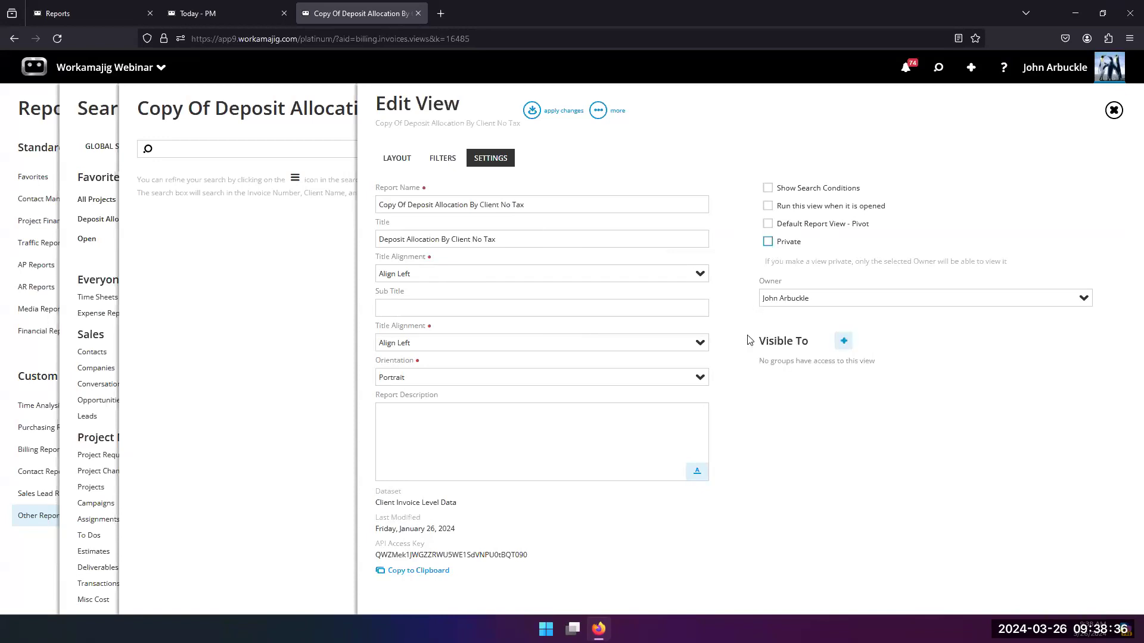
left_click(845, 342)
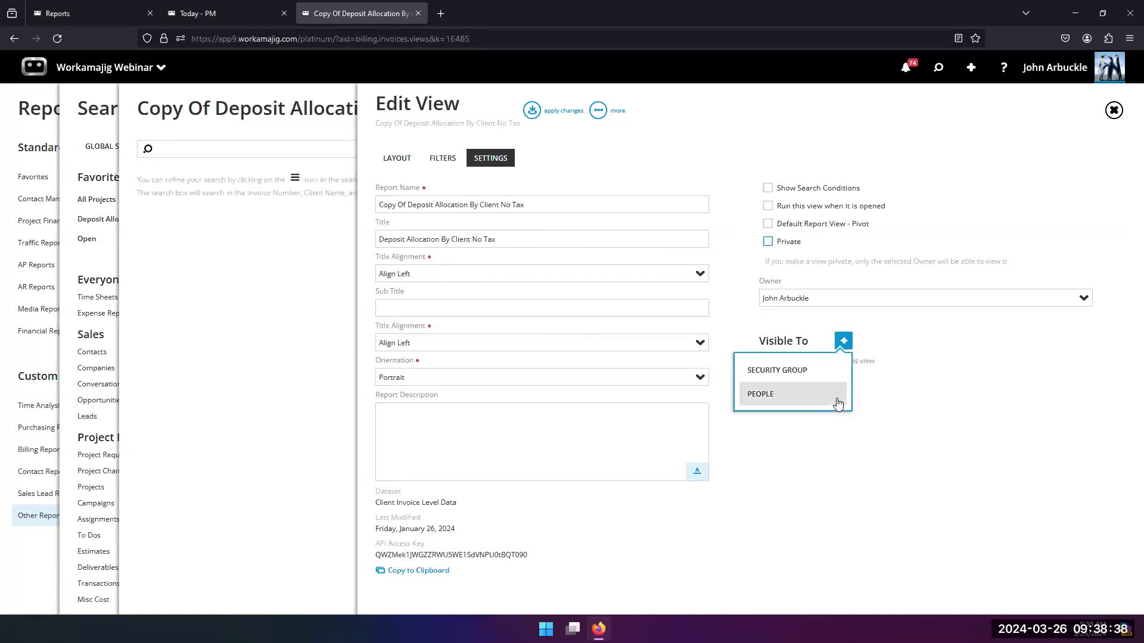
left_click(786, 370)
left_click(992, 146)
left_click(992, 146)
left_click(992, 146)
left_click(992, 146)
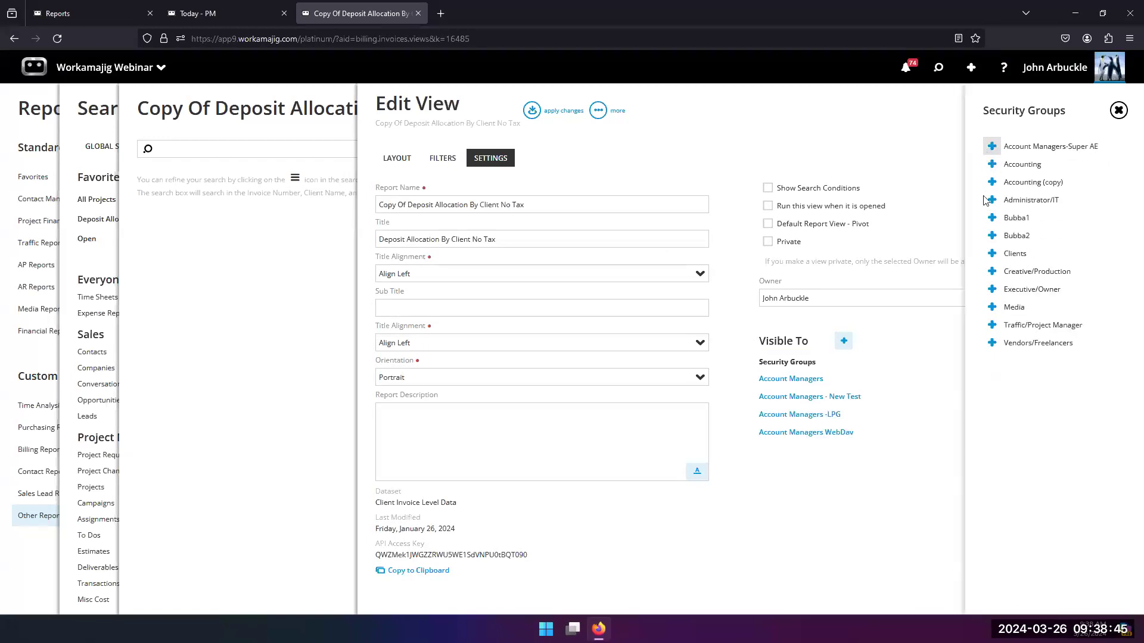
left_click(831, 471)
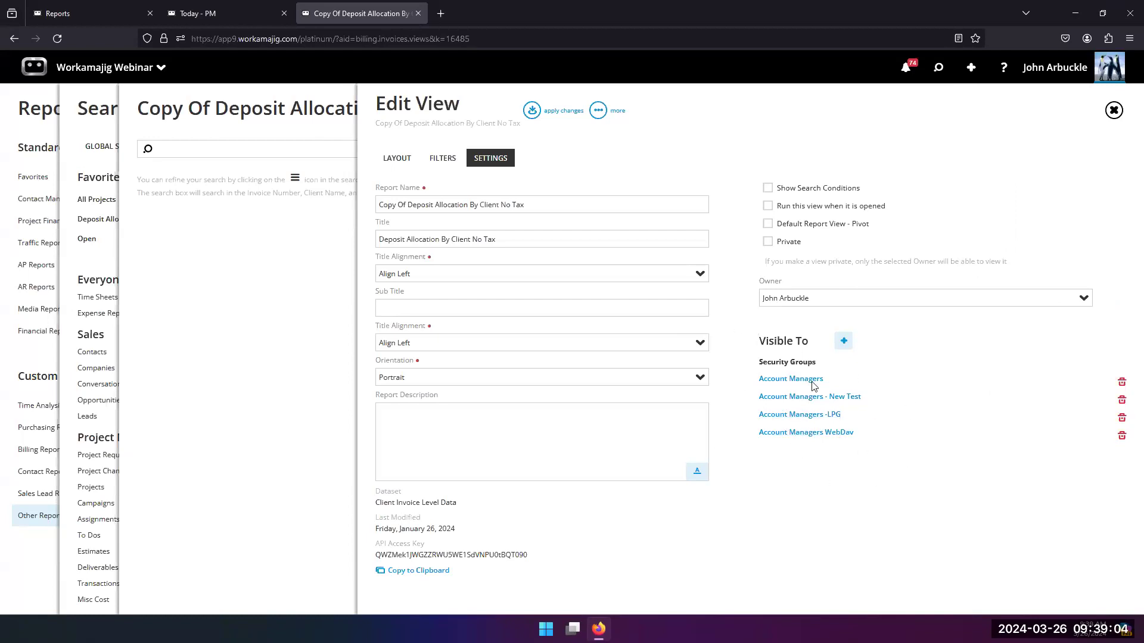
Step: Check the people available for sharing the copied view, and leave the editor and the view without saving the changes
left_click(844, 341)
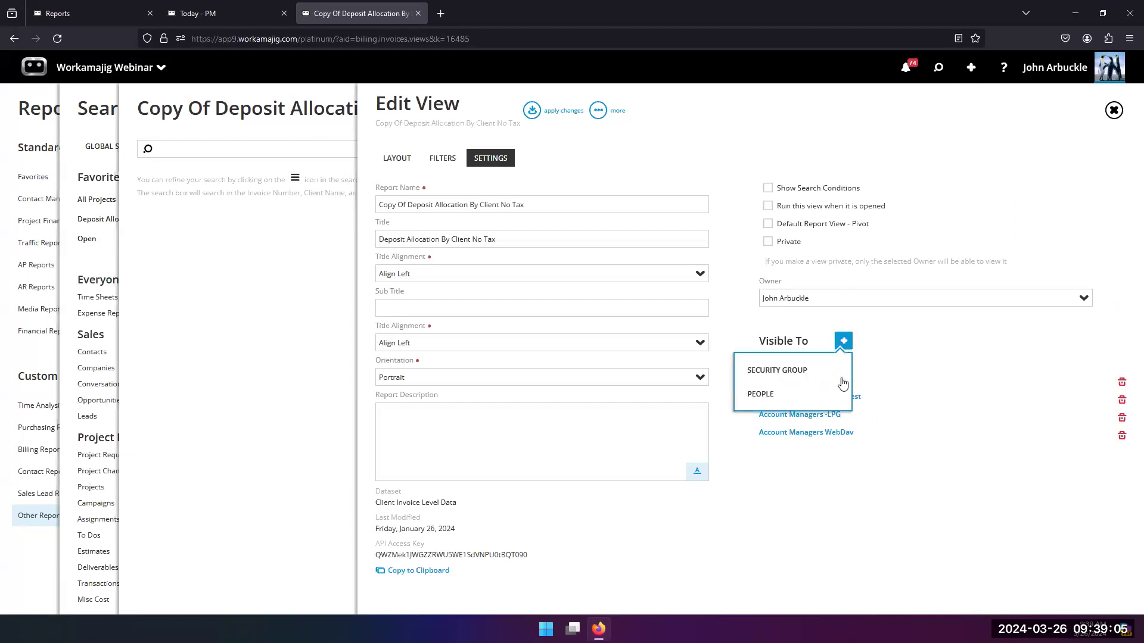
left_click(766, 392)
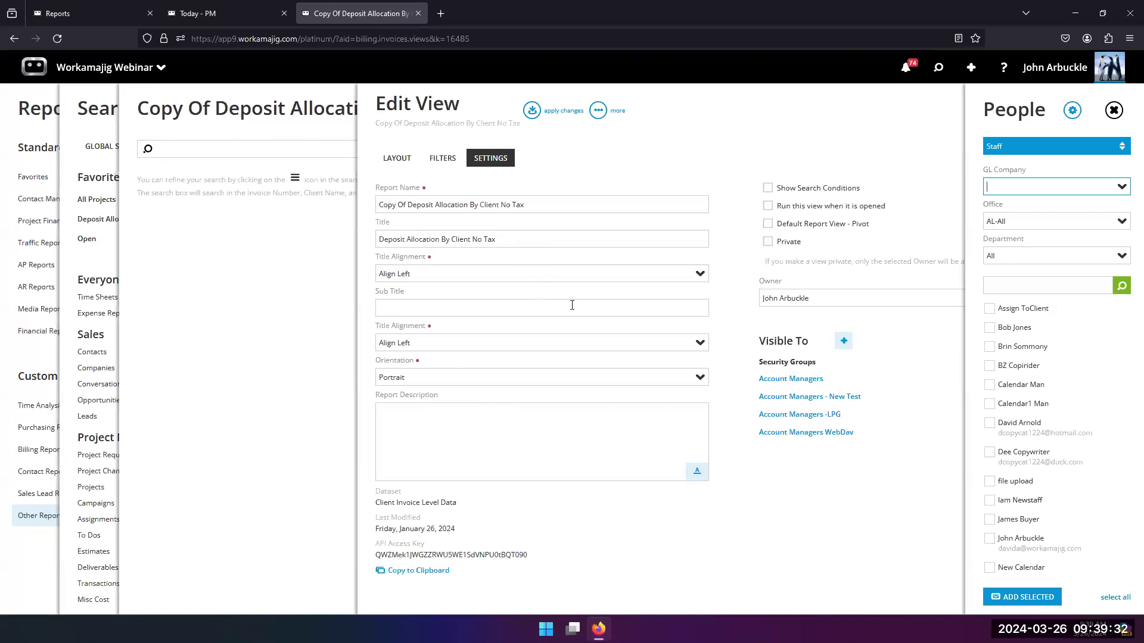
left_click(1113, 111)
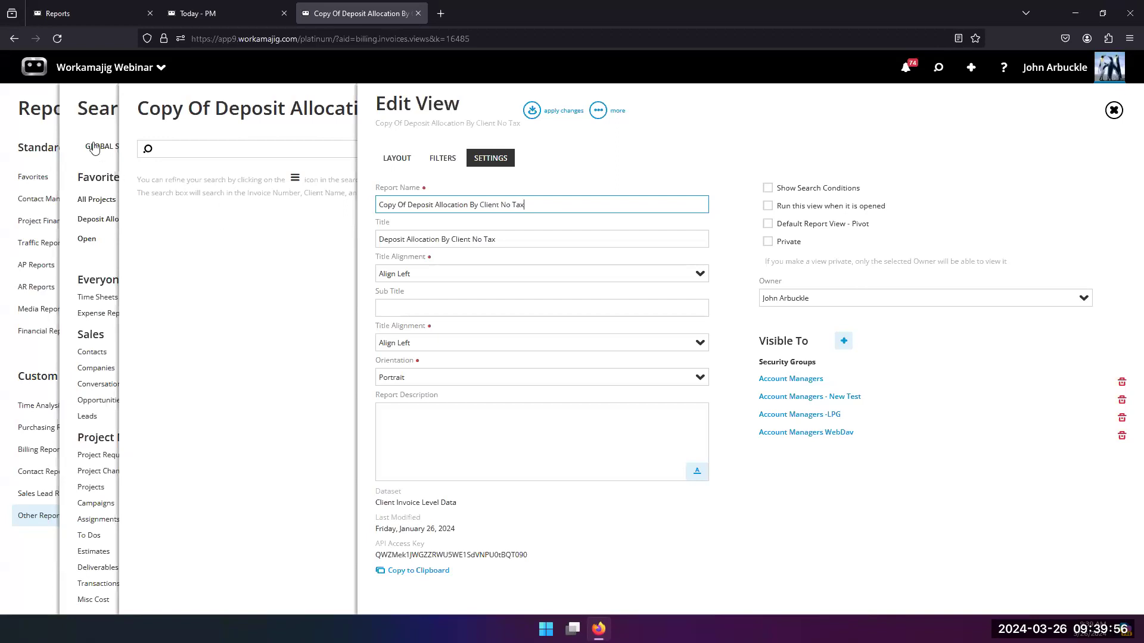
left_click(109, 265)
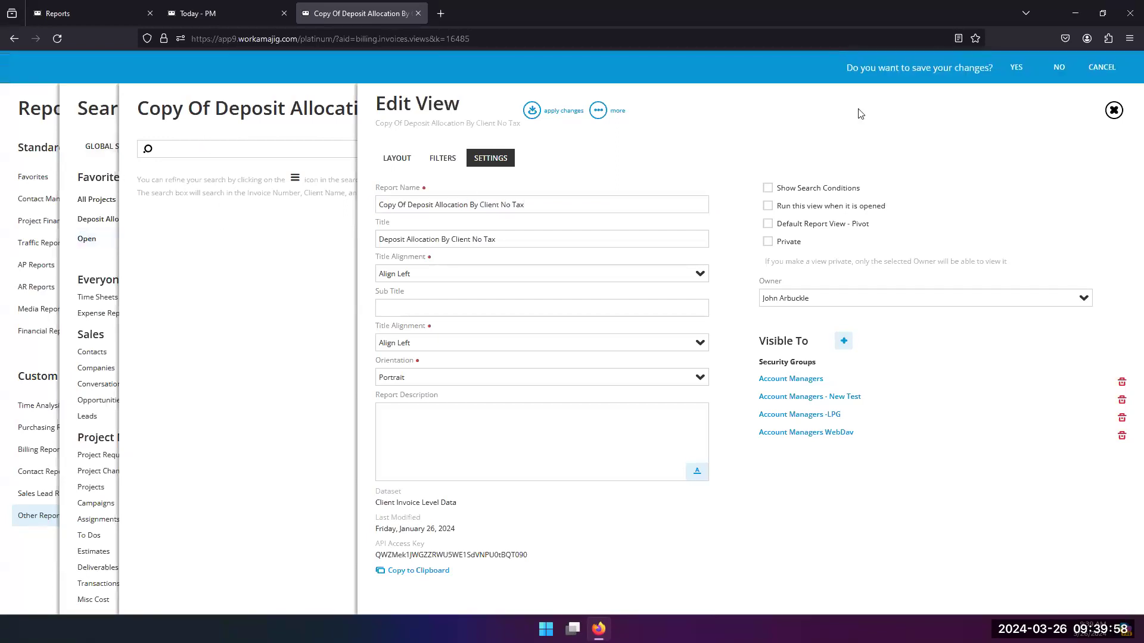
left_click(1053, 69)
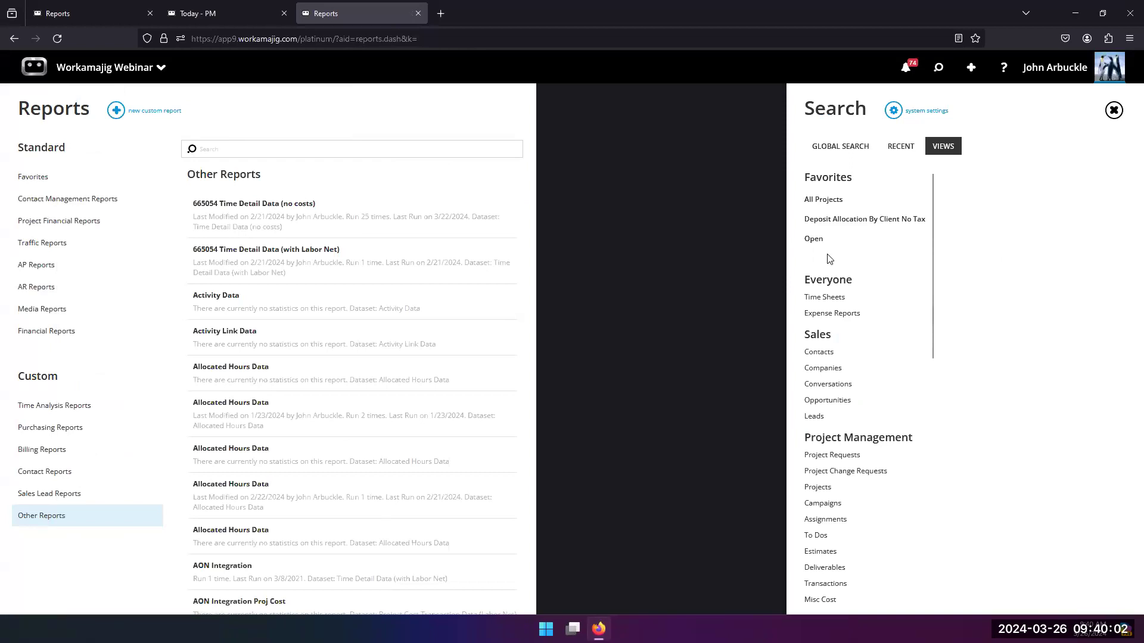
Step: Run the Deposit Allocation By Client No Tax view, drill down to Adding New Client's 1/15/2014 invoice and return to the results
left_click(846, 219)
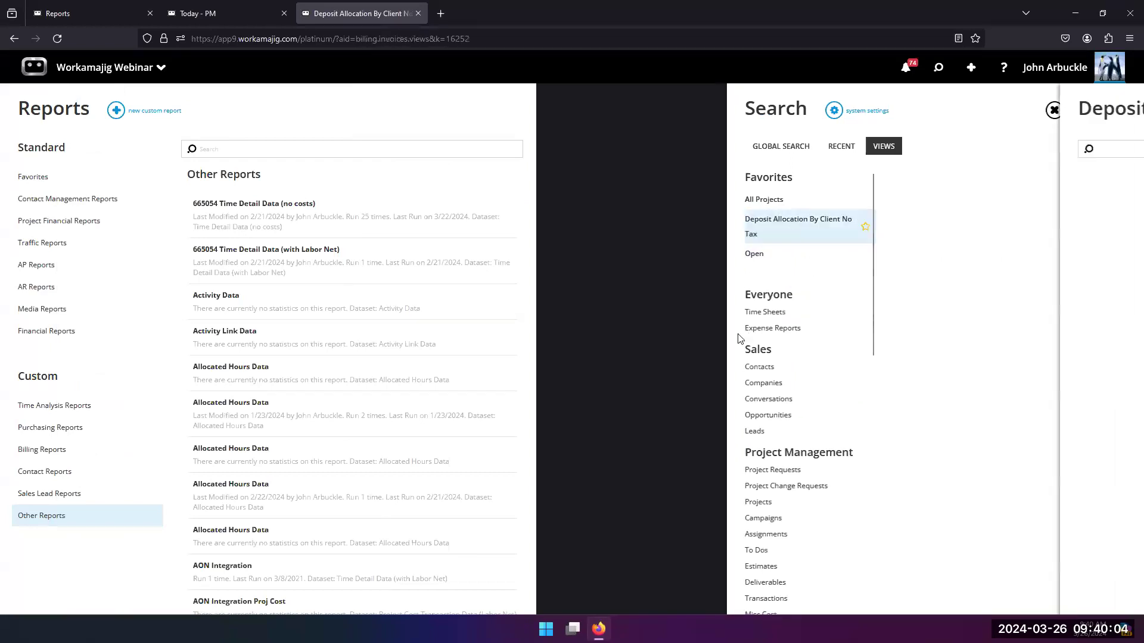
left_click(470, 149)
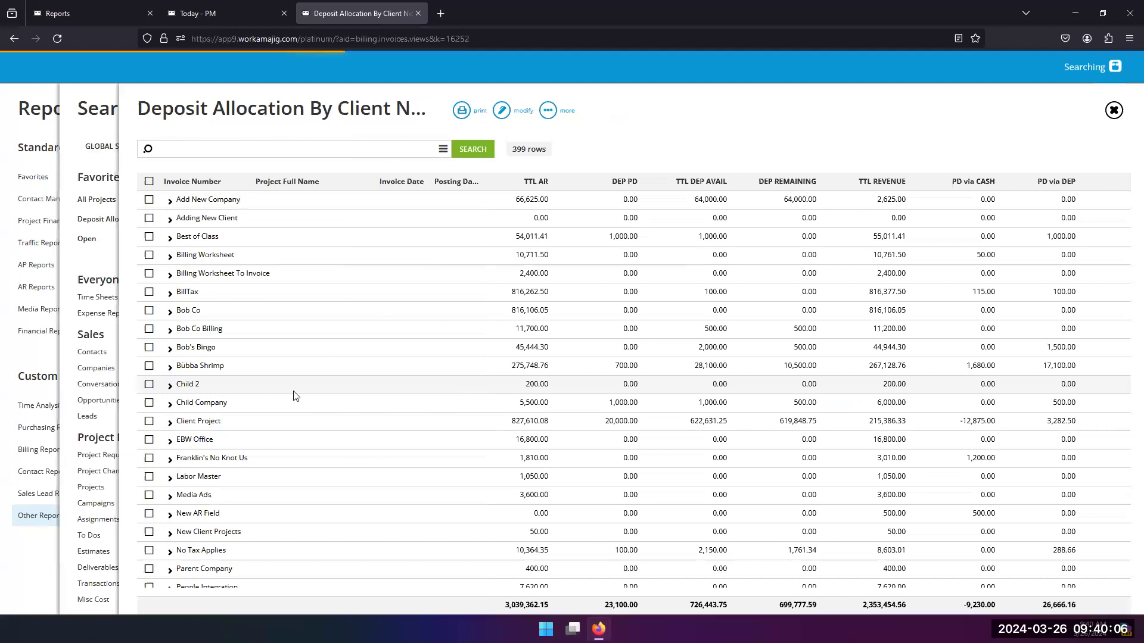
left_click(169, 221)
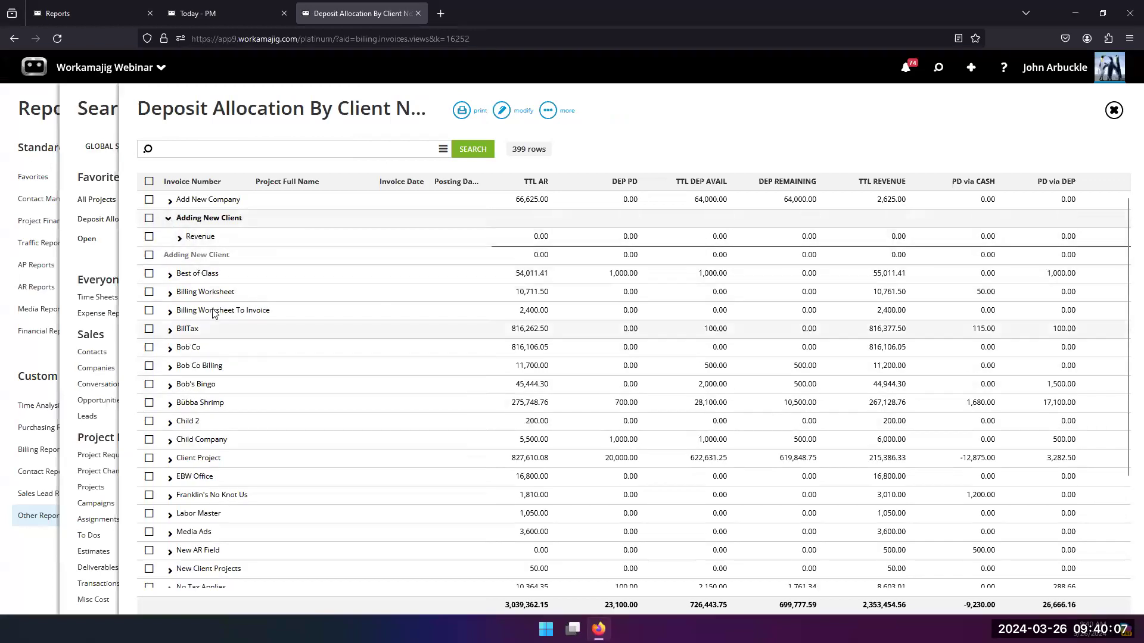
left_click(178, 238)
left_click(189, 256)
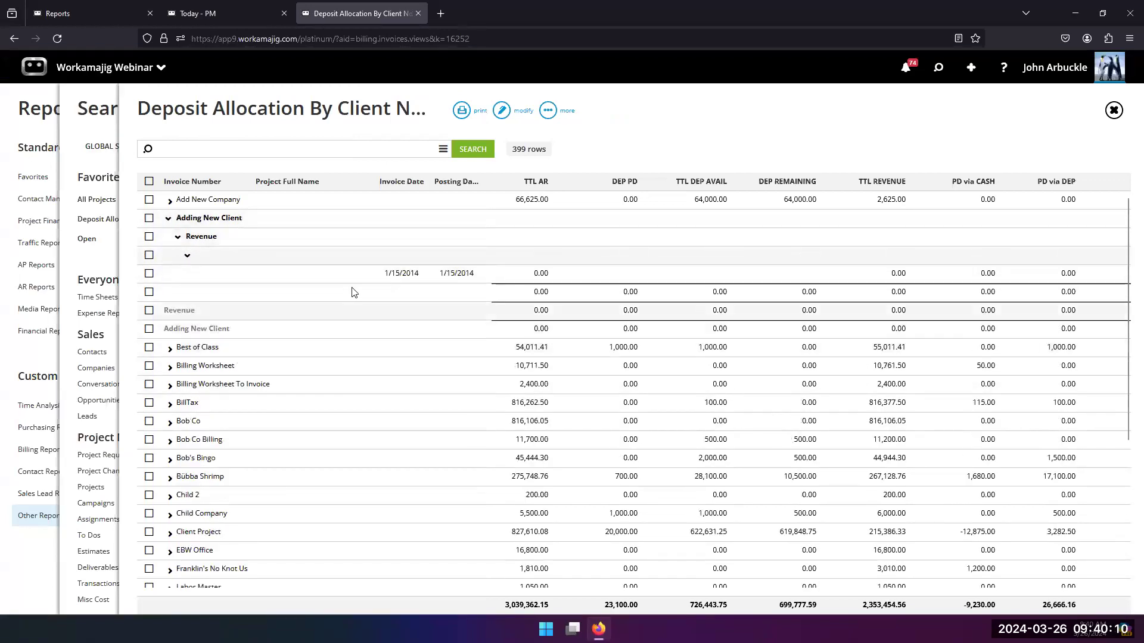
left_click(392, 274)
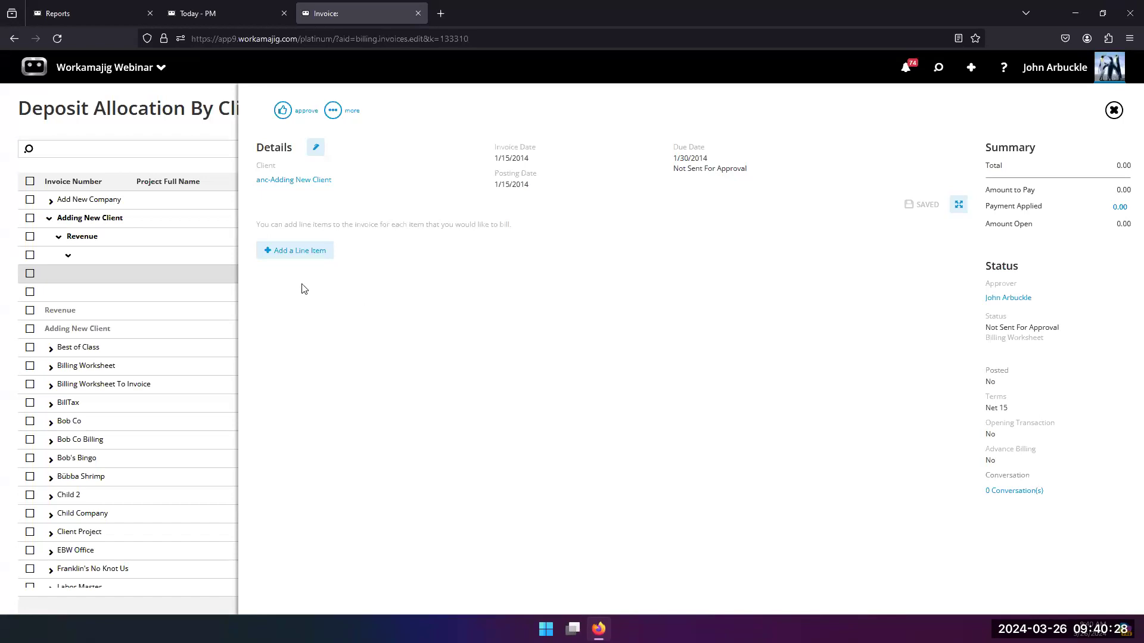
left_click(158, 140)
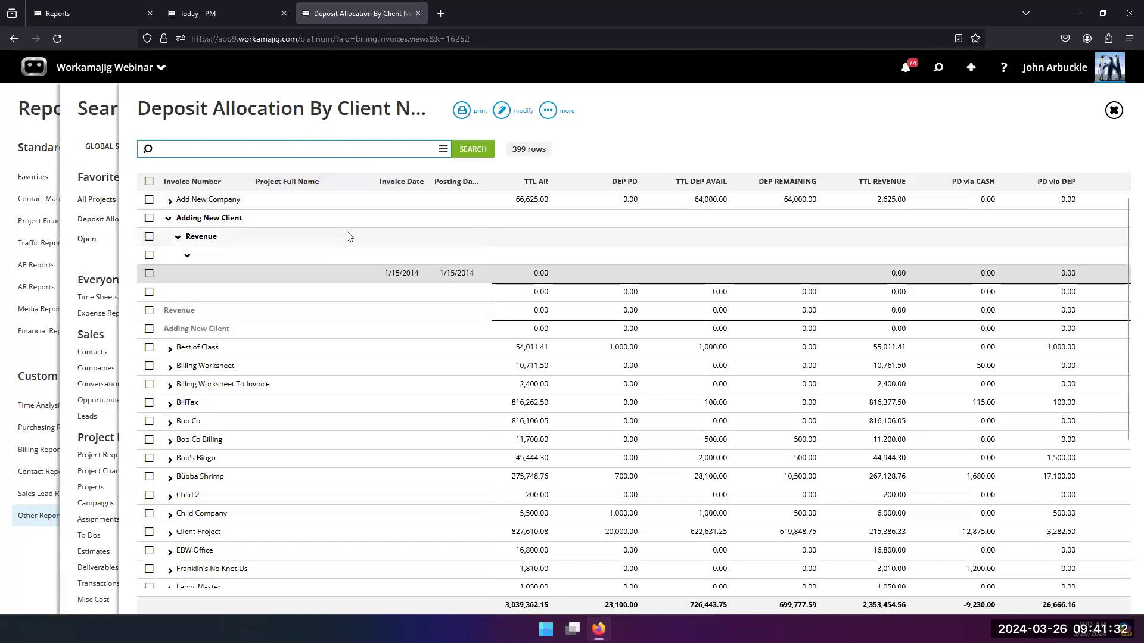
Step: Open the Deposit Allocation By Client No Tax view for editing and check the fields available for a new column, leaving the row unused
left_click(504, 112)
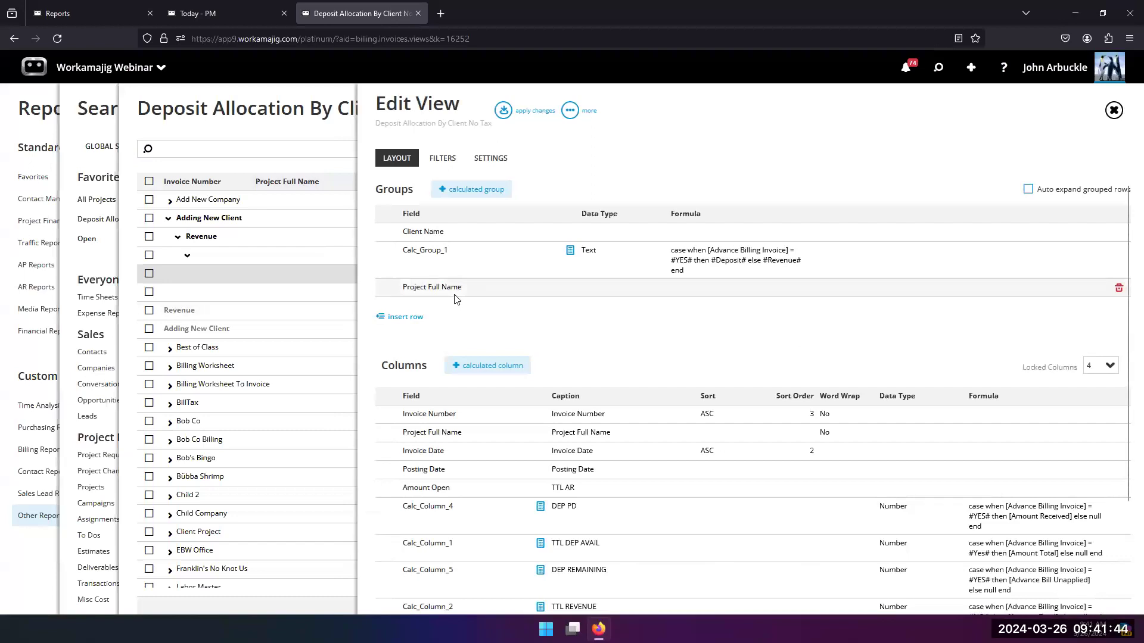
scroll(460, 298, "down", 3)
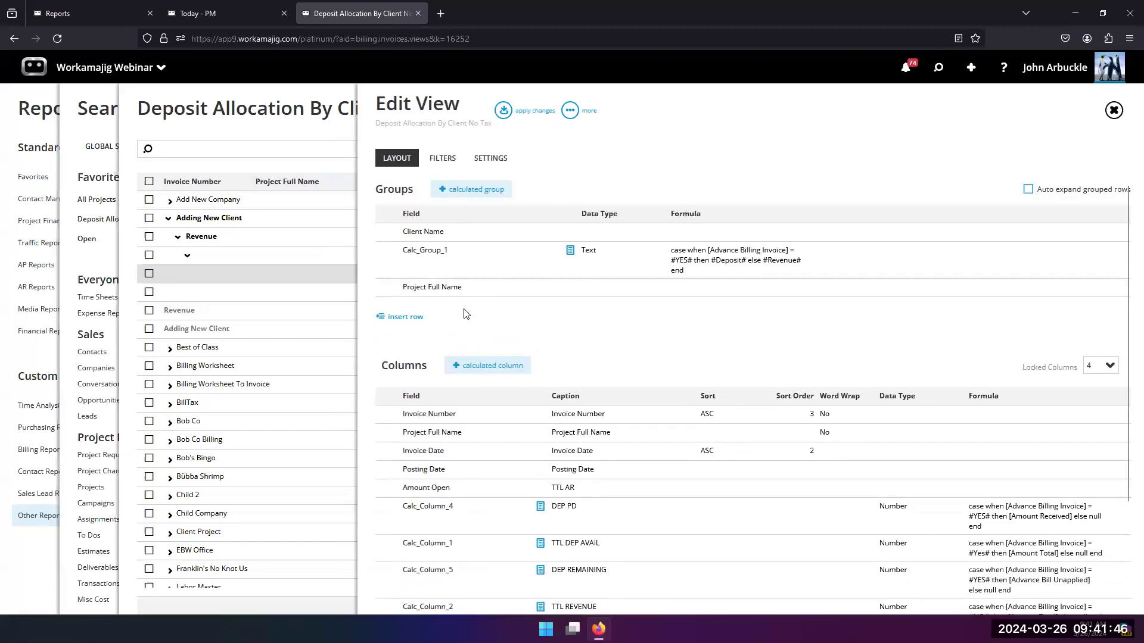
left_click(401, 582)
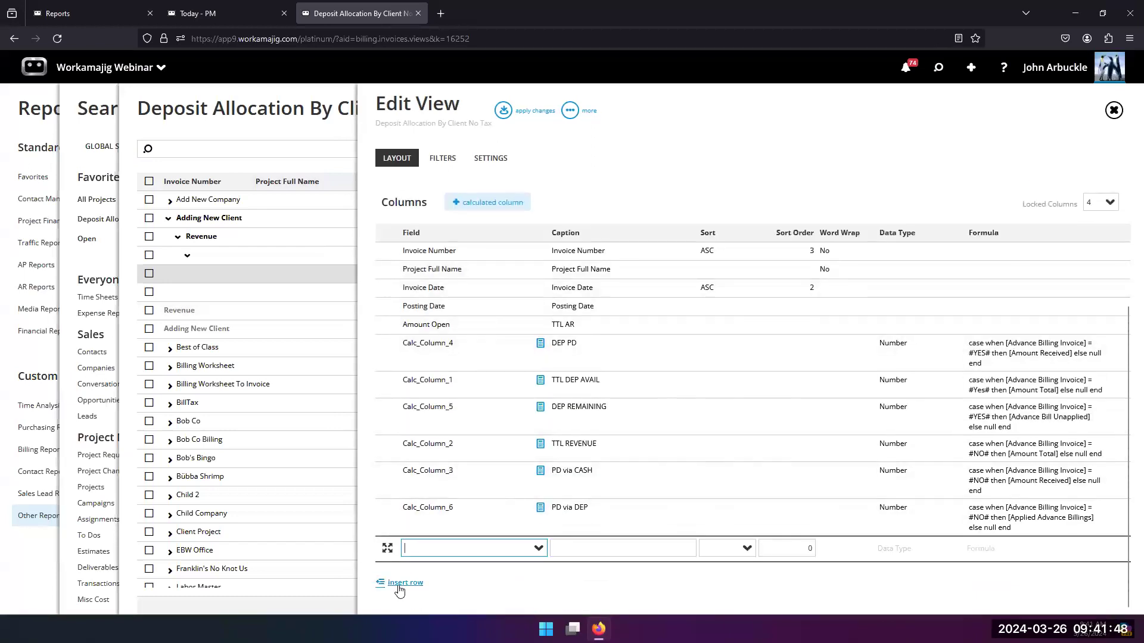
left_click(537, 548)
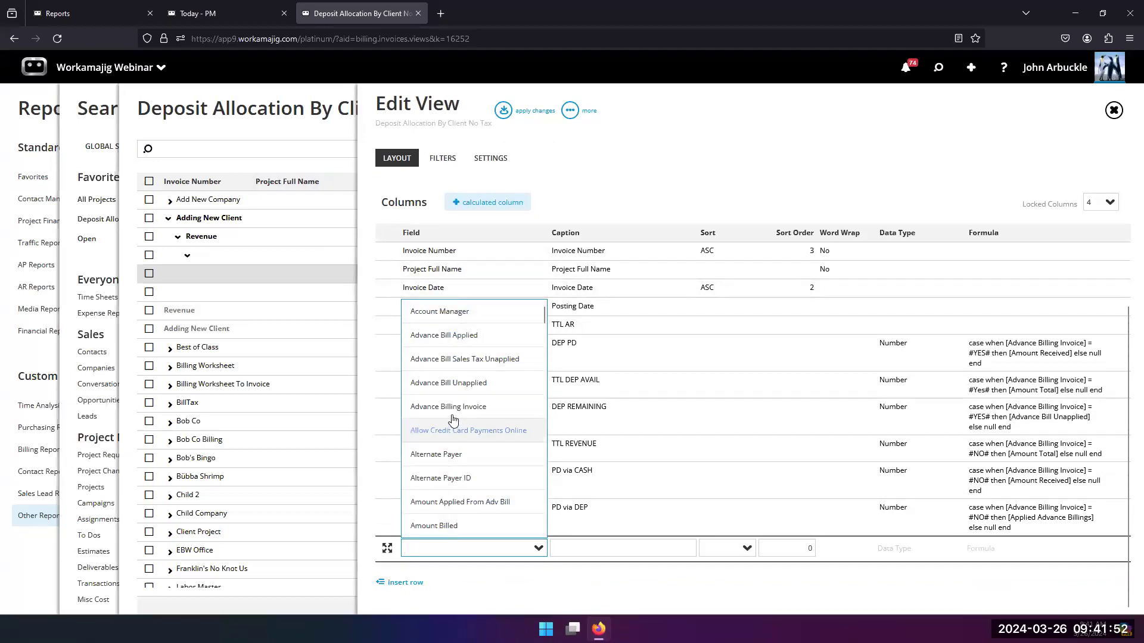
left_click(688, 186)
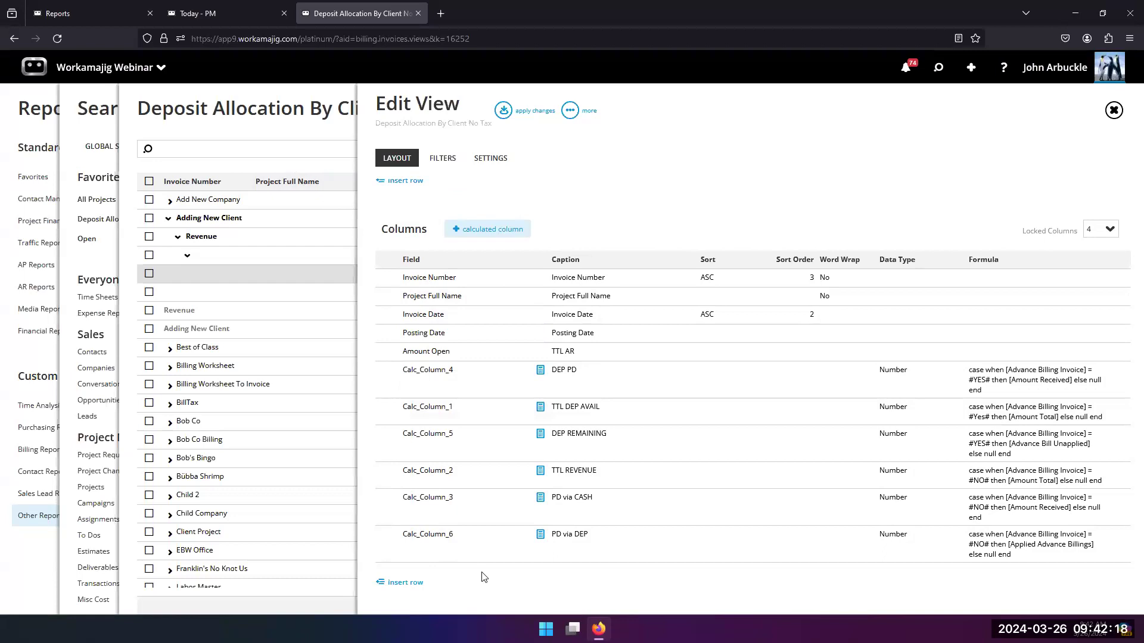
Step: Examine the groups, columns, sort settings and calculated formulas in the view's layout
scroll(703, 190, "up", 2)
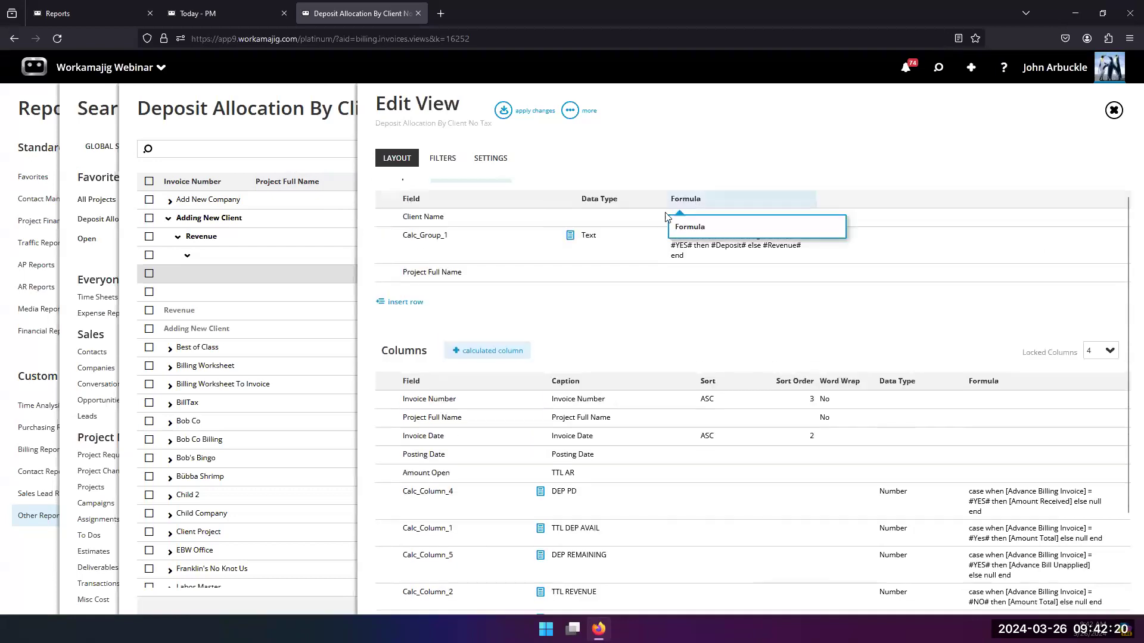
scroll(581, 283, "down", 1)
scroll(589, 301, "up", 2)
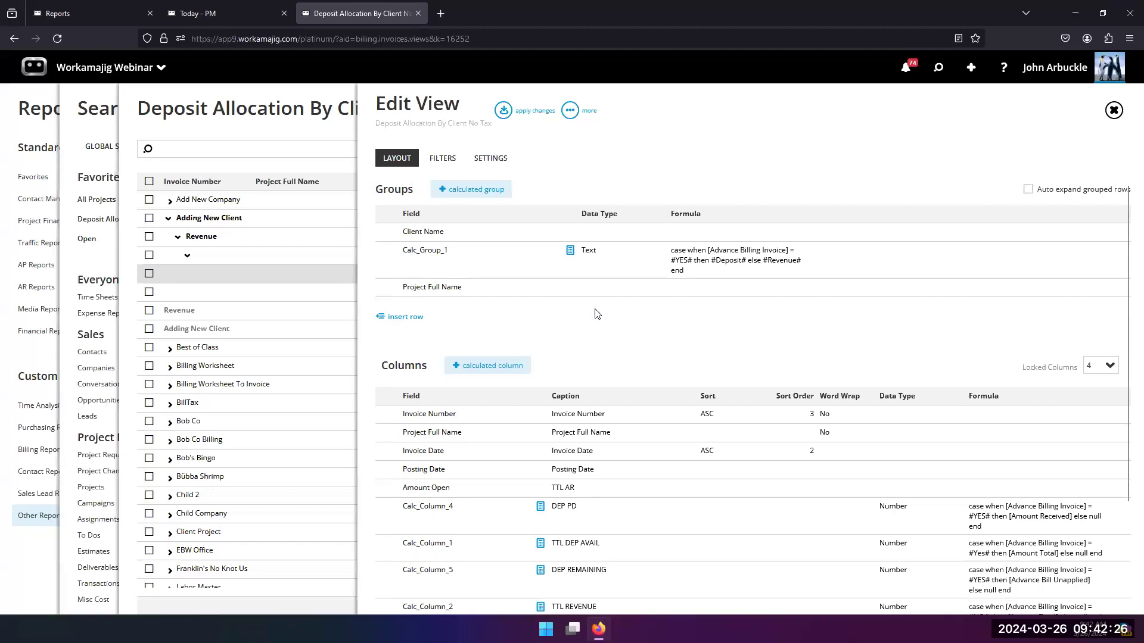
scroll(599, 313, "down", 1)
scroll(600, 313, "down", 1)
scroll(599, 312, "up", 2)
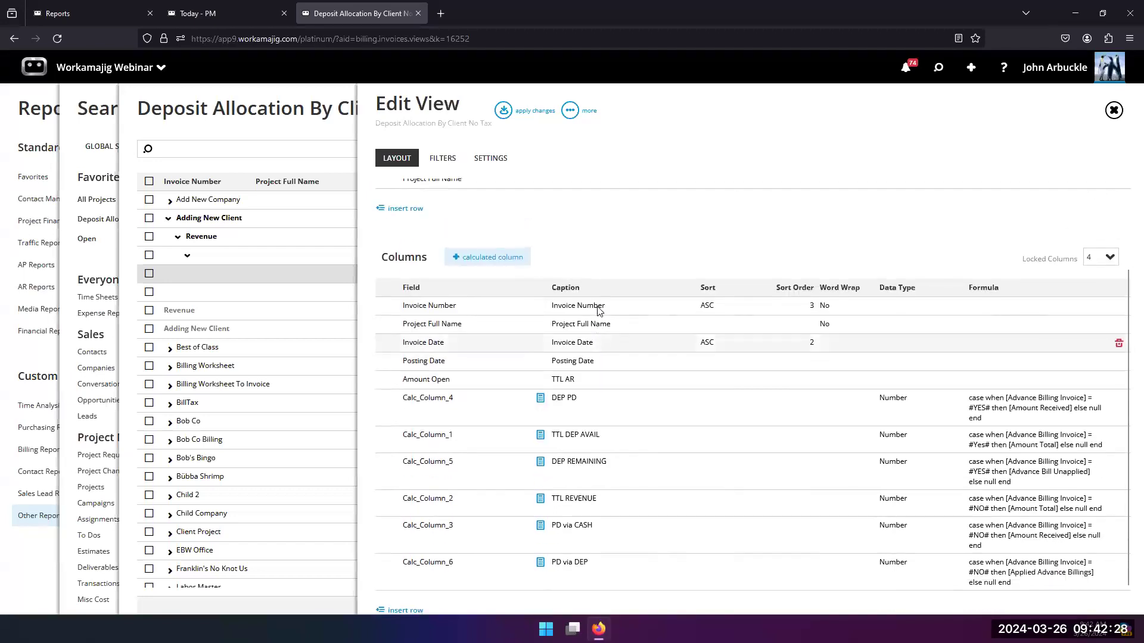
scroll(600, 311, "down", 2)
scroll(599, 310, "up", 2)
scroll(600, 310, "up", 1)
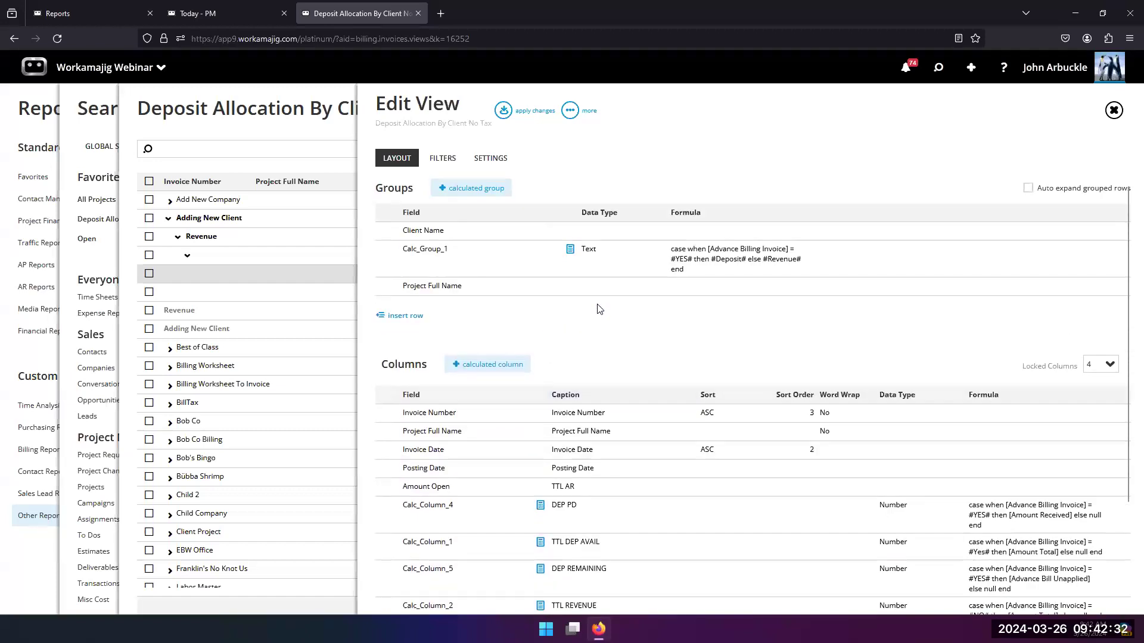
scroll(600, 309, "down", 2)
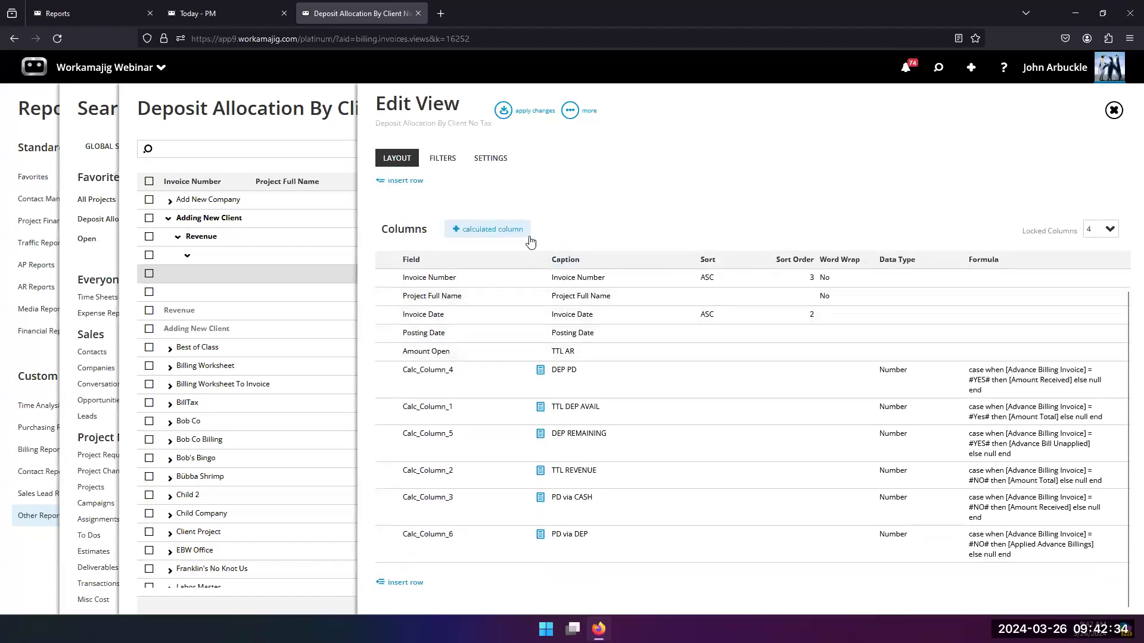
Step: Start a new calculated column and build its formula from the available fields as [Client Name] + [Project Name]
left_click(494, 240)
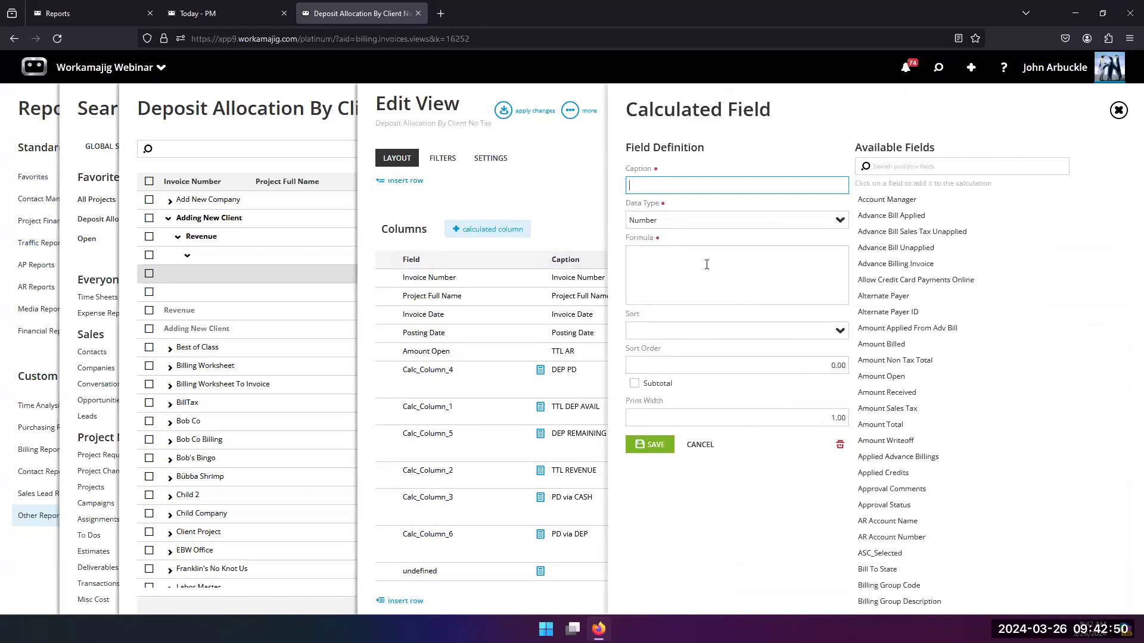
scroll(870, 341, "down", 2)
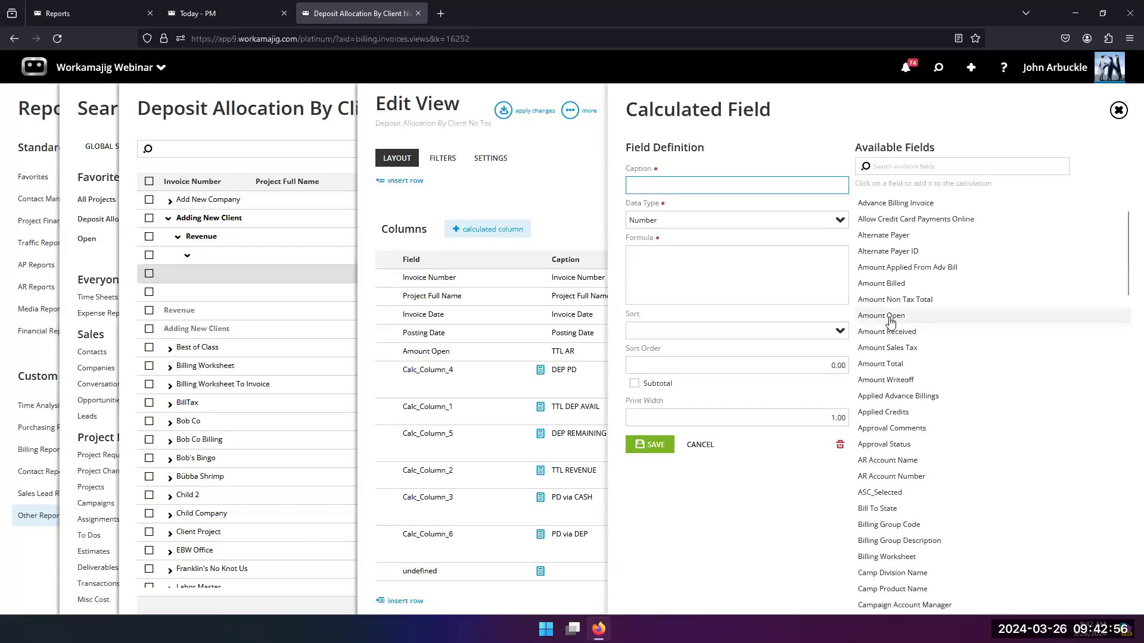
scroll(888, 320, "up", 1)
scroll(889, 320, "up", 1)
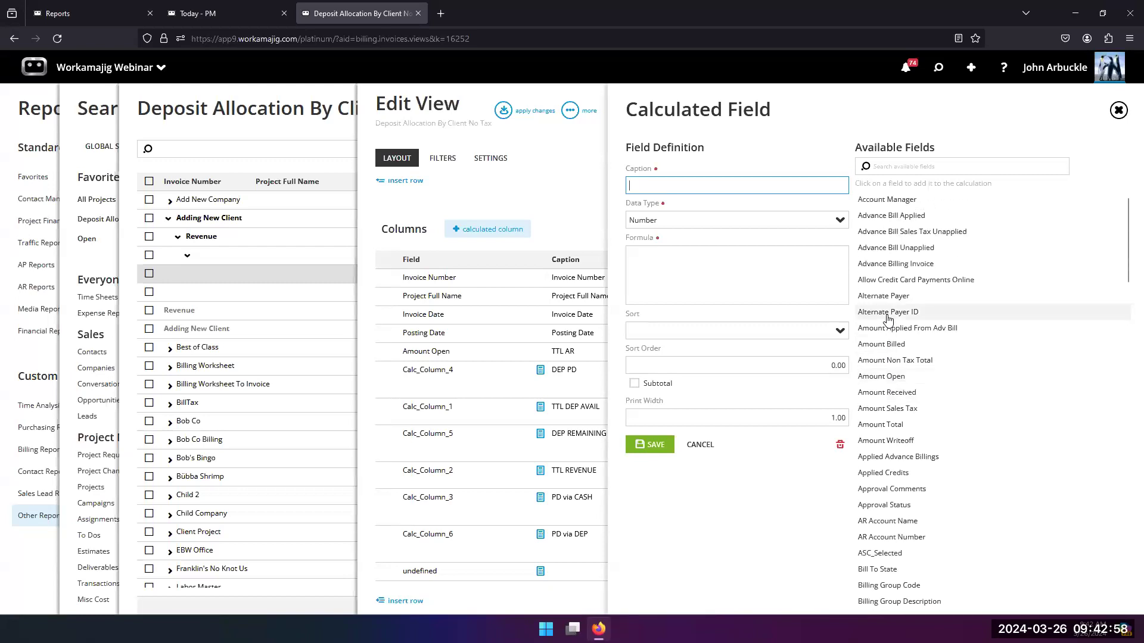
scroll(889, 321, "down", 10)
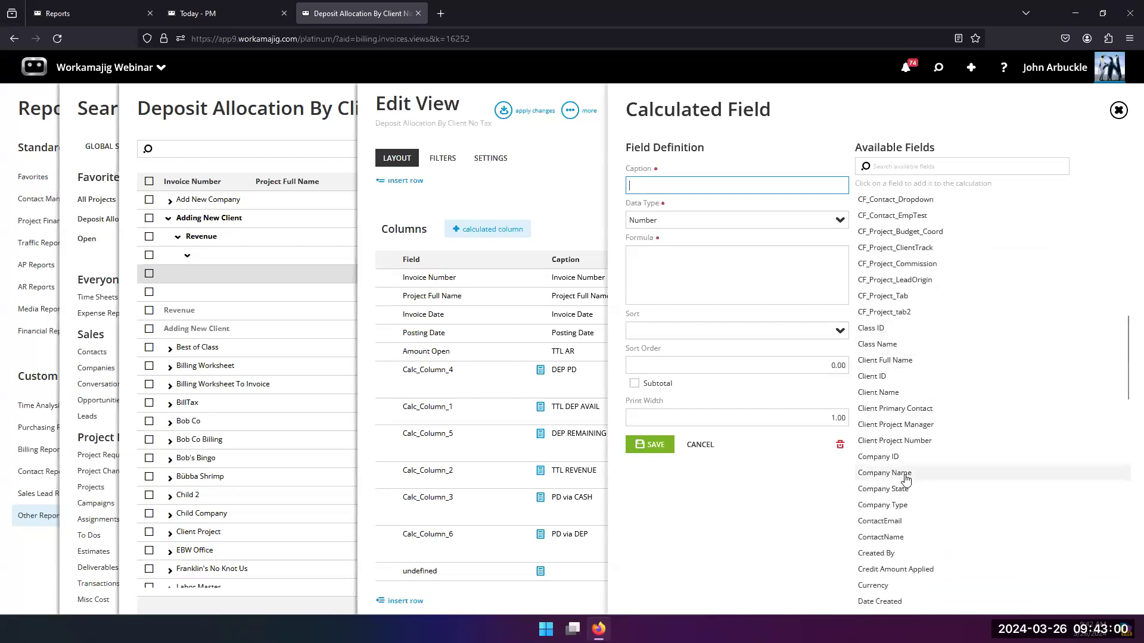
left_click(876, 393)
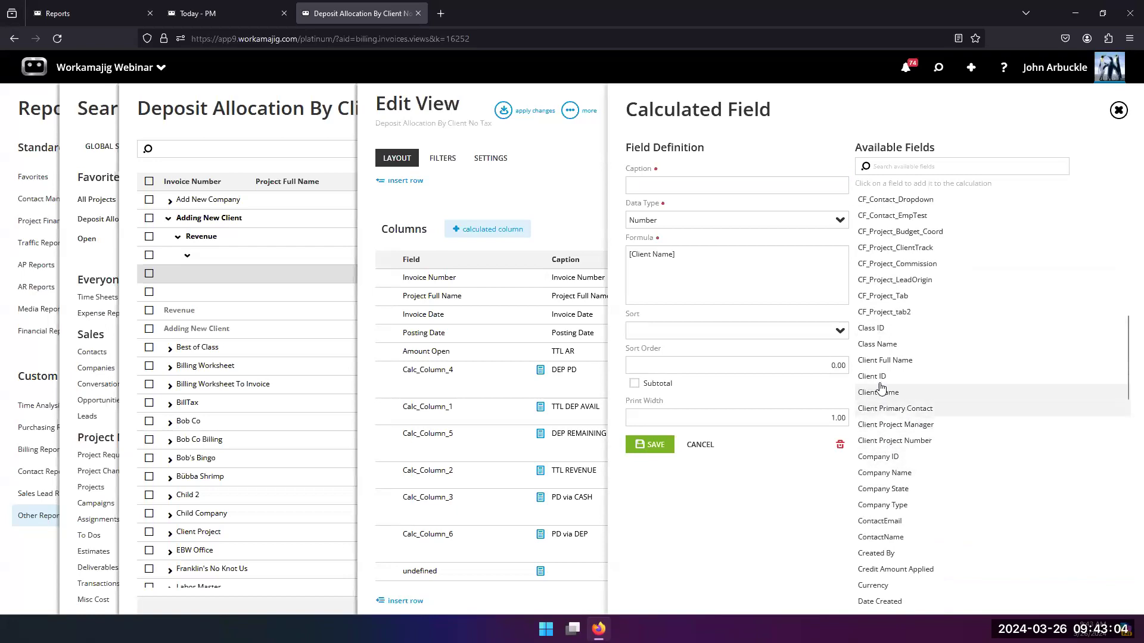
scroll(914, 393, "down", 8)
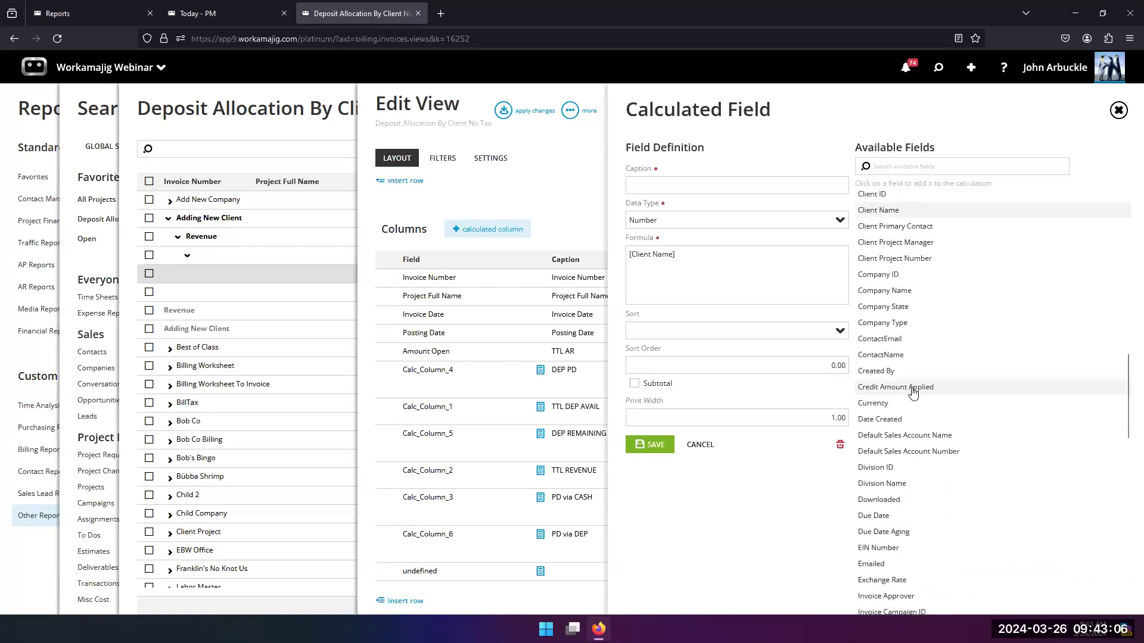
scroll(912, 391, "down", 10)
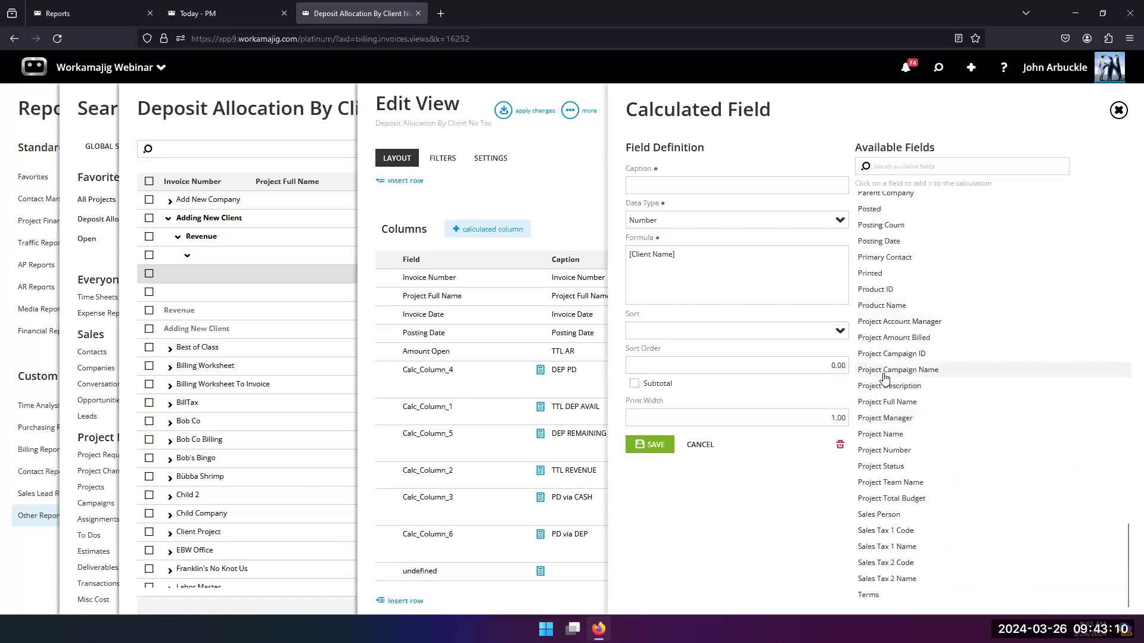
left_click(881, 435)
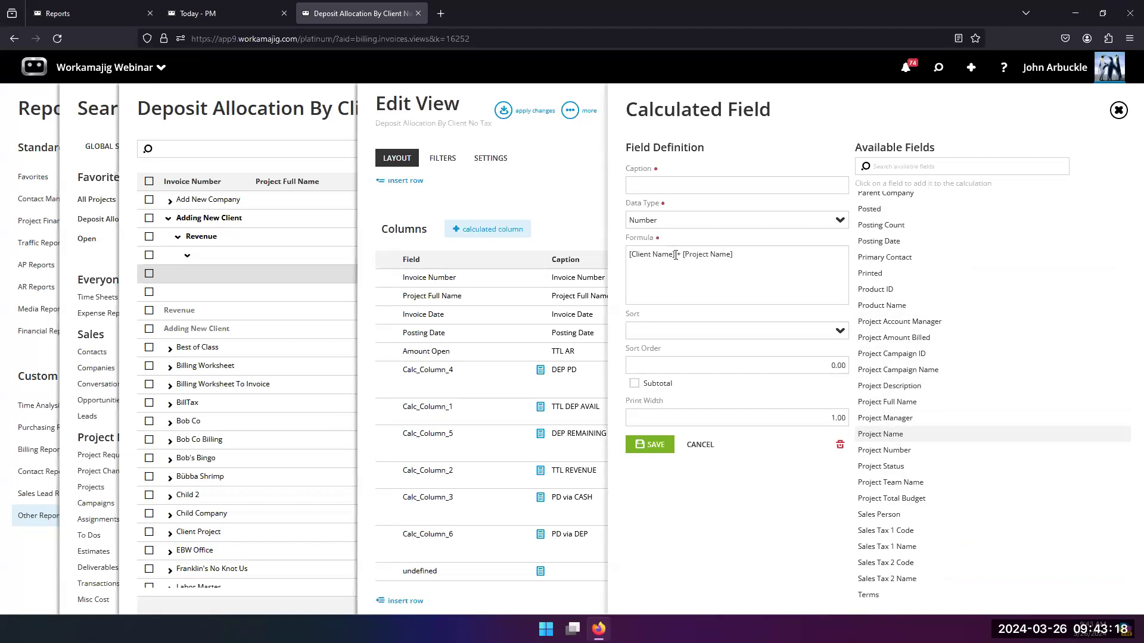
Step: Add a pipe separator to the formula between the two names so it reads [Client Name] +#| #+ [Project Name]
left_click(678, 256)
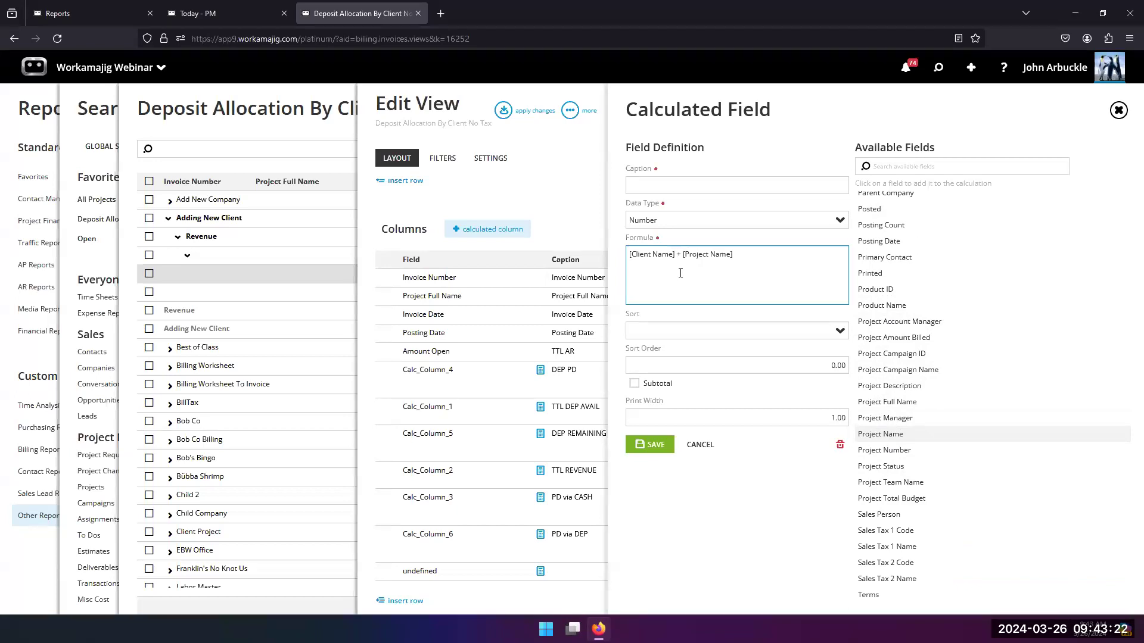
type("=")
key("BackSpace")
type("+#")
key("BackSpace")
key("BackSpace")
type("#| #")
Step: Caption the calculated column Client, set its data type to Text and save the field
left_click(638, 184)
type("Client")
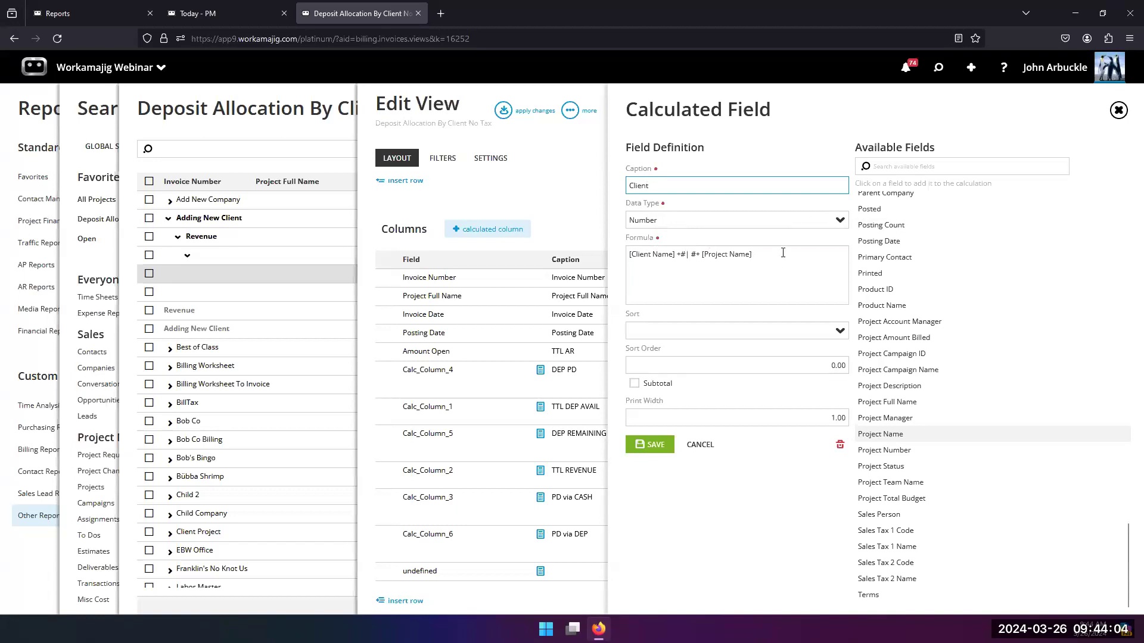
left_click(840, 220)
left_click(682, 267)
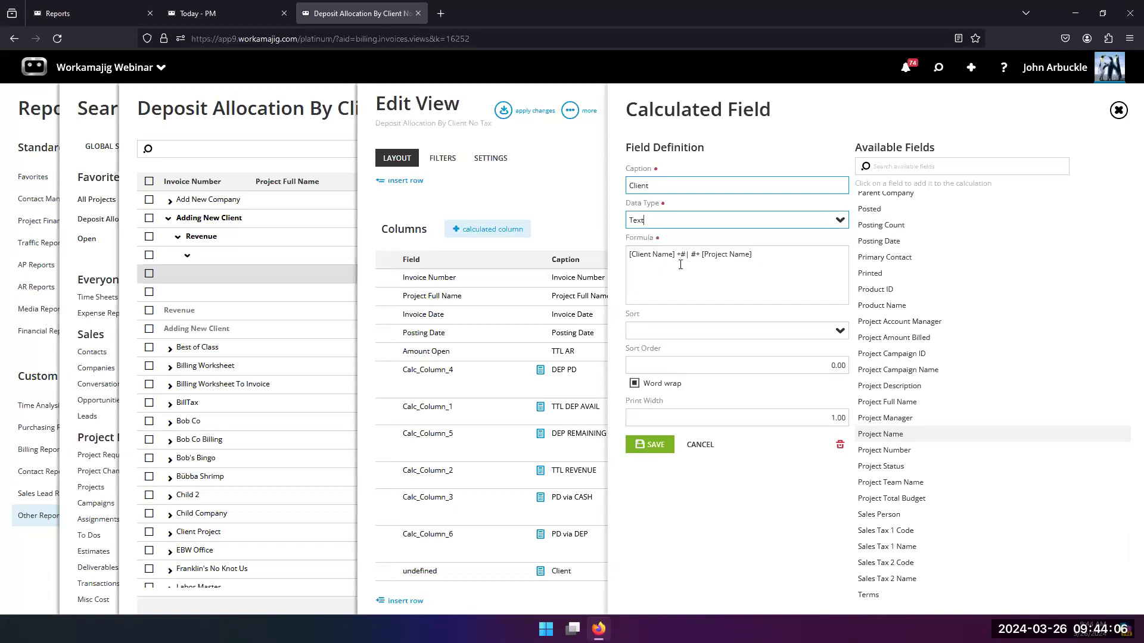
left_click(649, 445)
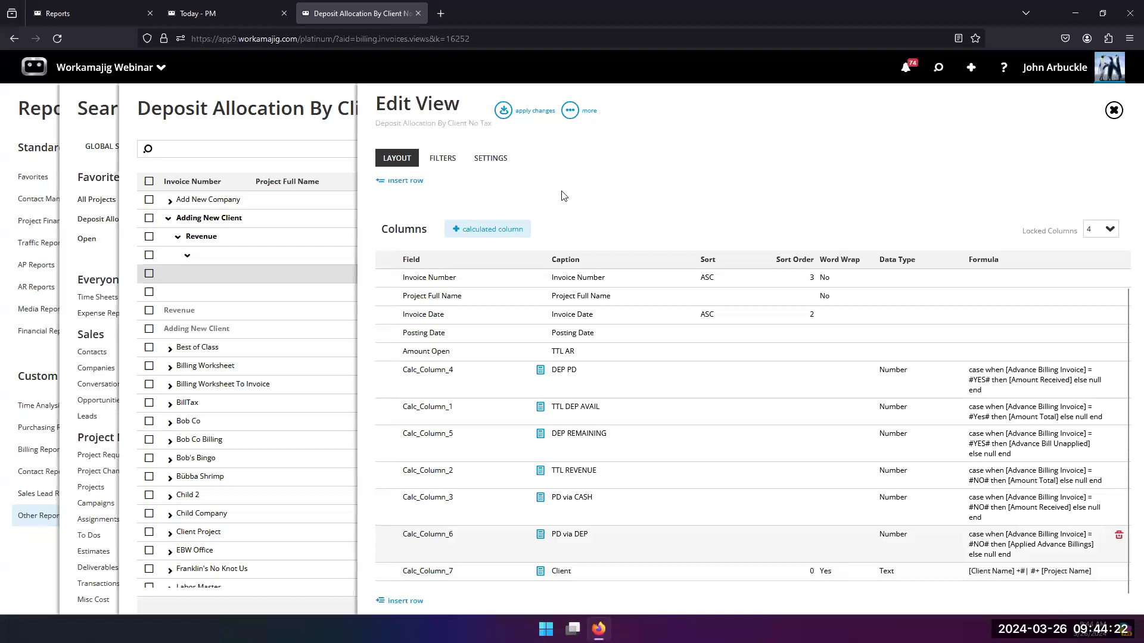
Step: Apply the layout changes, rerun the view and check the new Client column at the end of the results
left_click(503, 110)
left_click(477, 152)
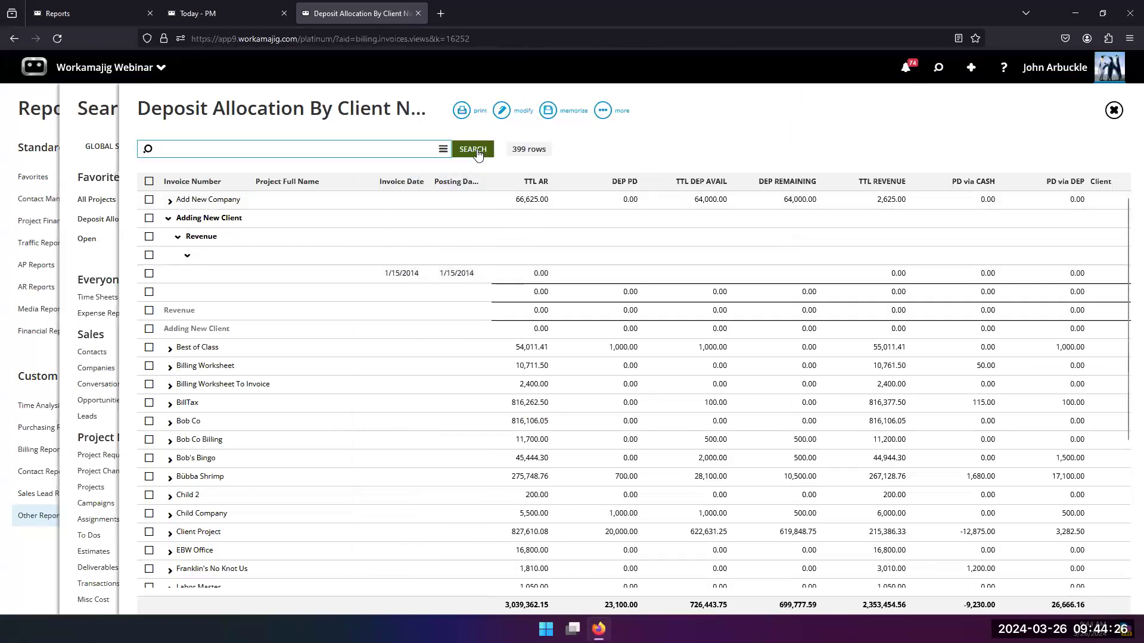
left_click_drag(473, 599, 586, 596)
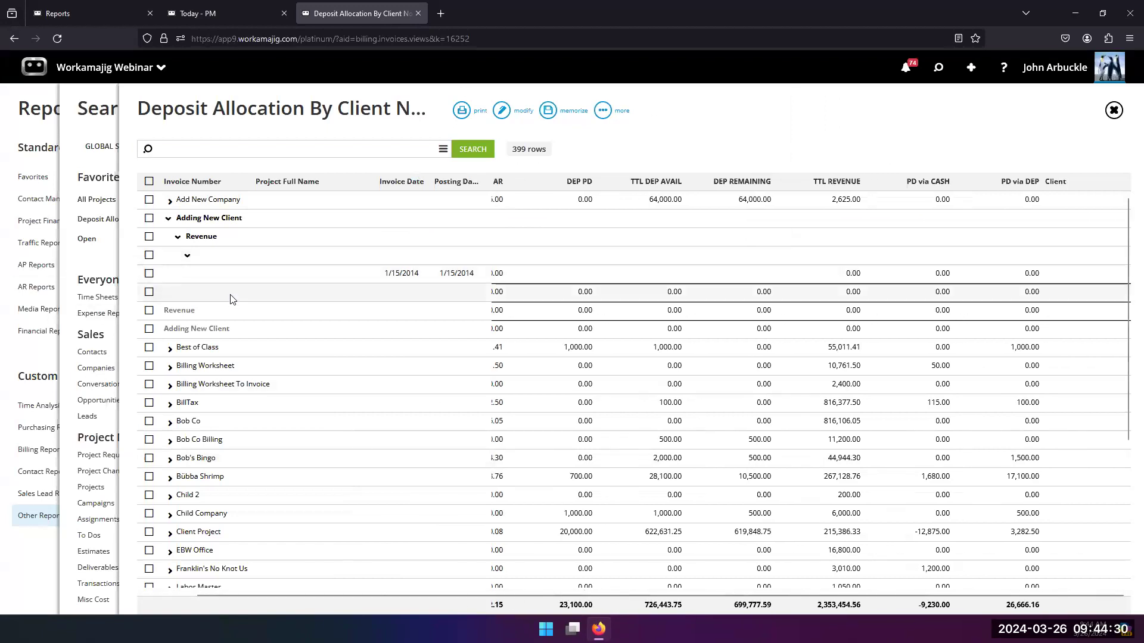
left_click(469, 151)
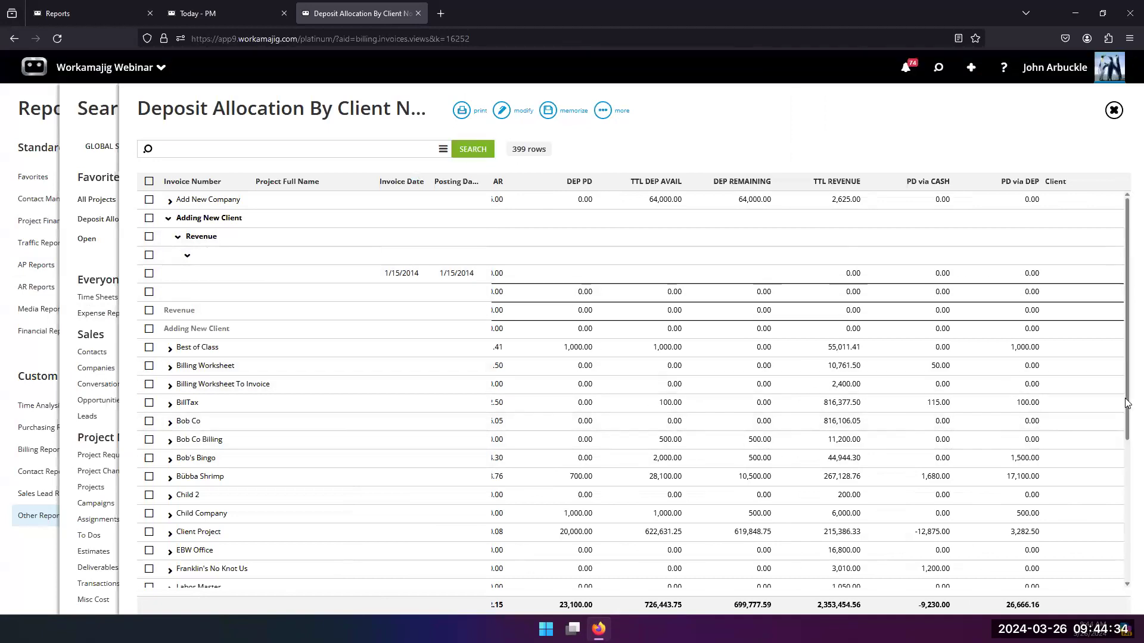
Step: Reopen the Client calculated column, replace the pipe in its formula with a hyphen (#- #) and save it
left_click(502, 111)
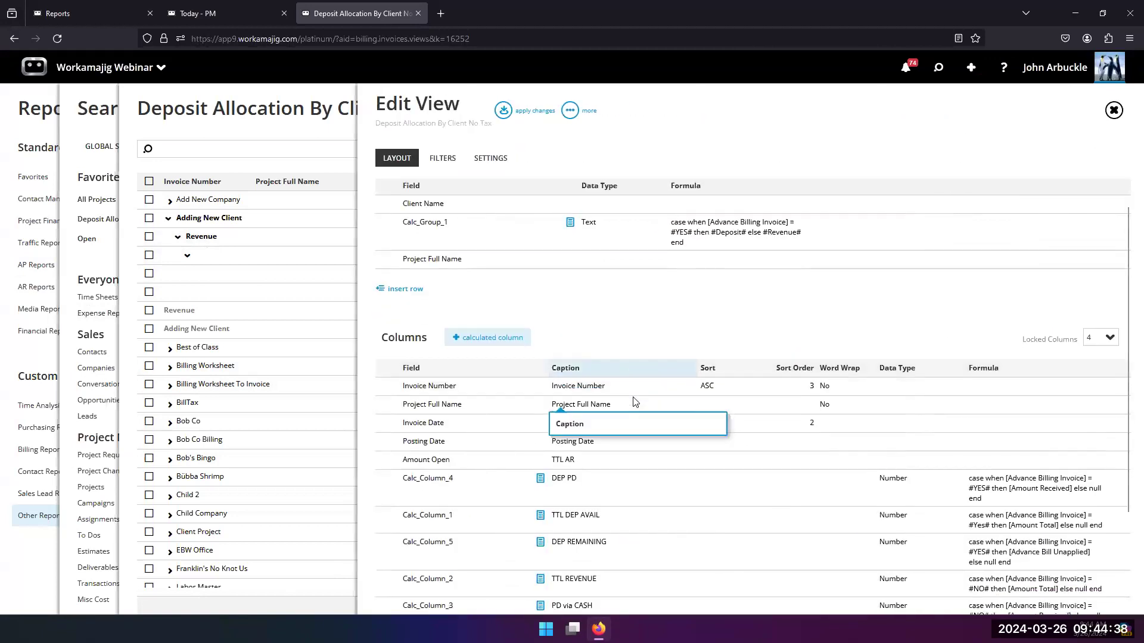
scroll(632, 403, "down", 2)
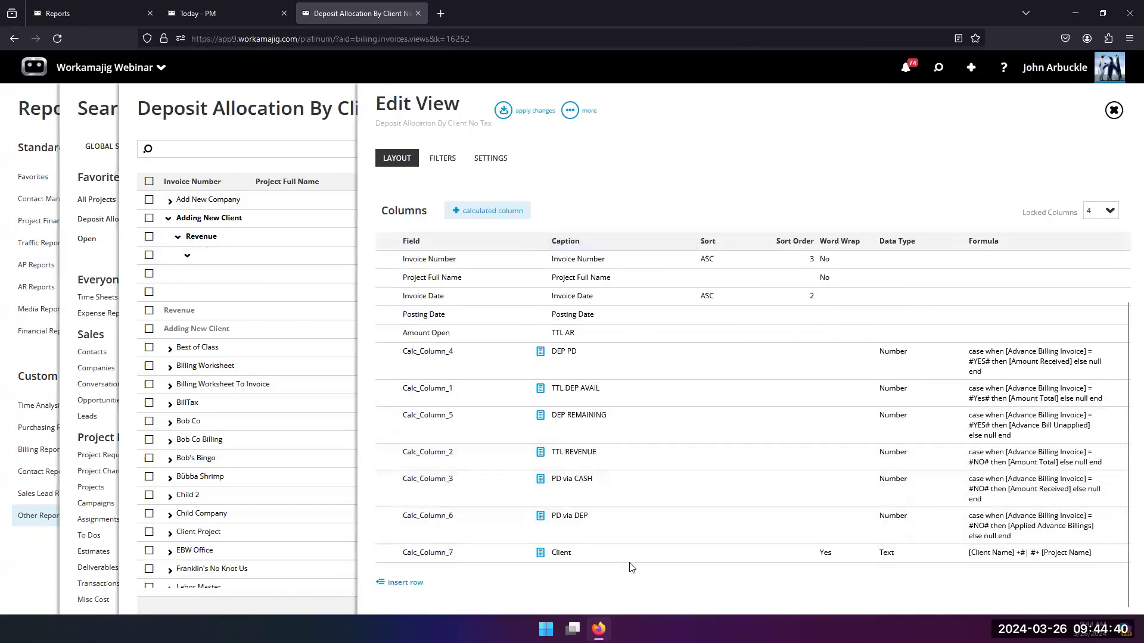
left_click(669, 558)
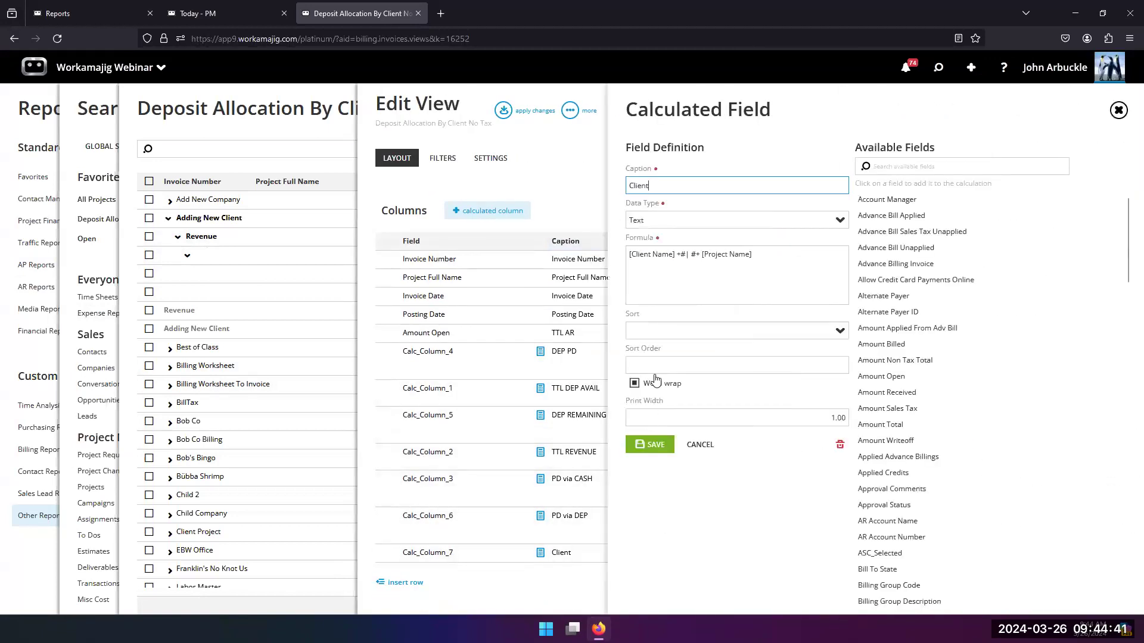
left_click(686, 256)
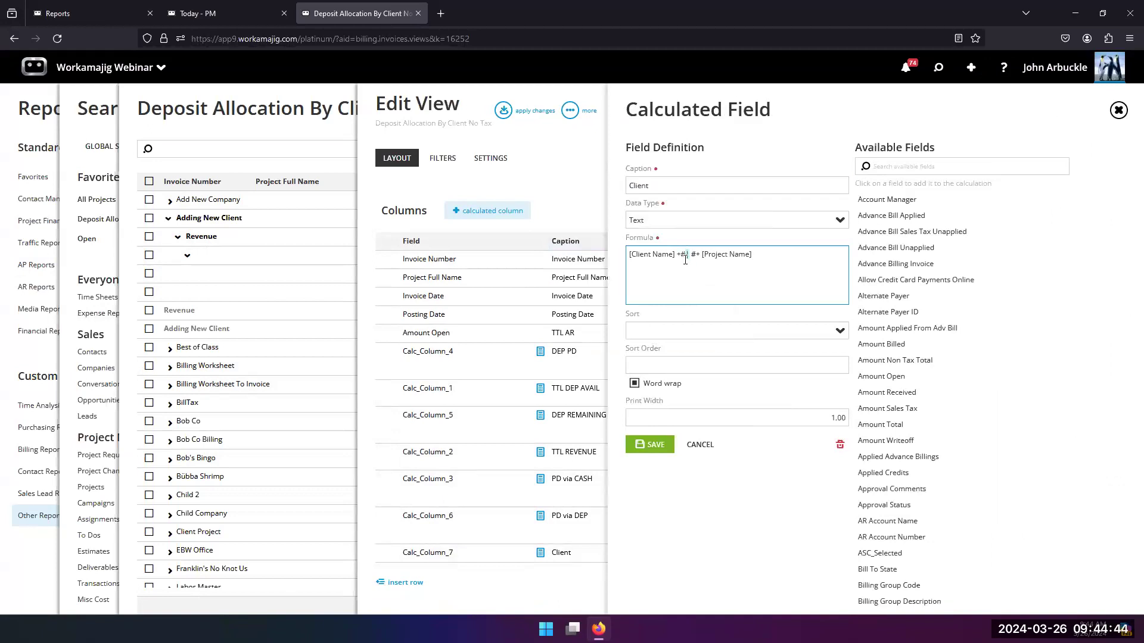
type("-")
left_click(650, 442)
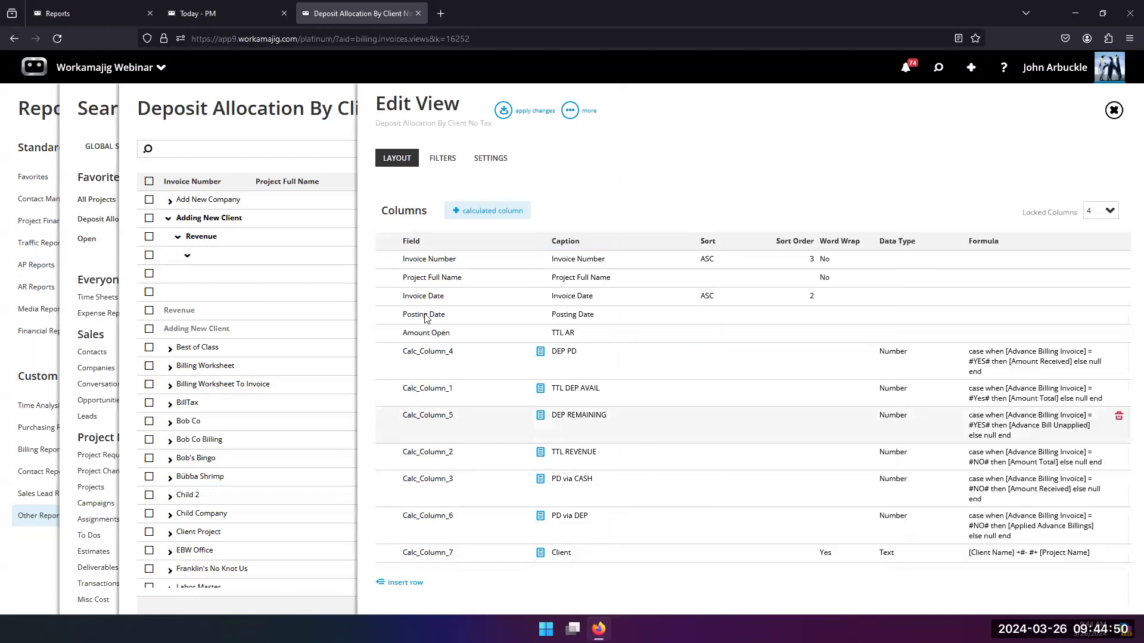
Step: Apply the changed formula, rerun the view and expand the BillTax group to check its Client column
left_click(504, 111)
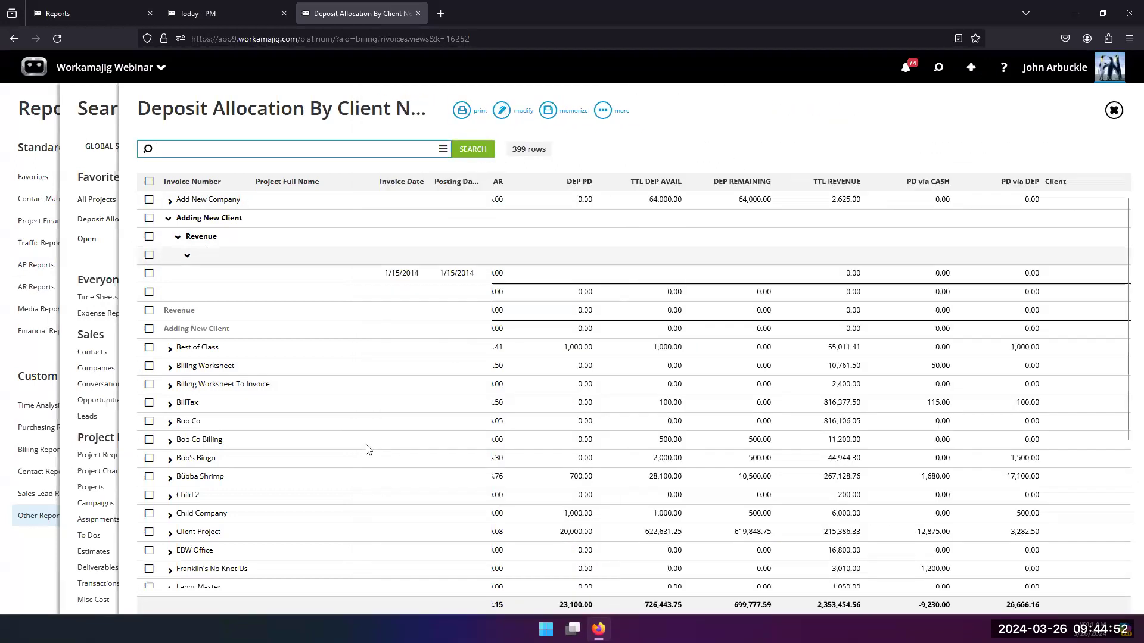
scroll(367, 450, "down", 4)
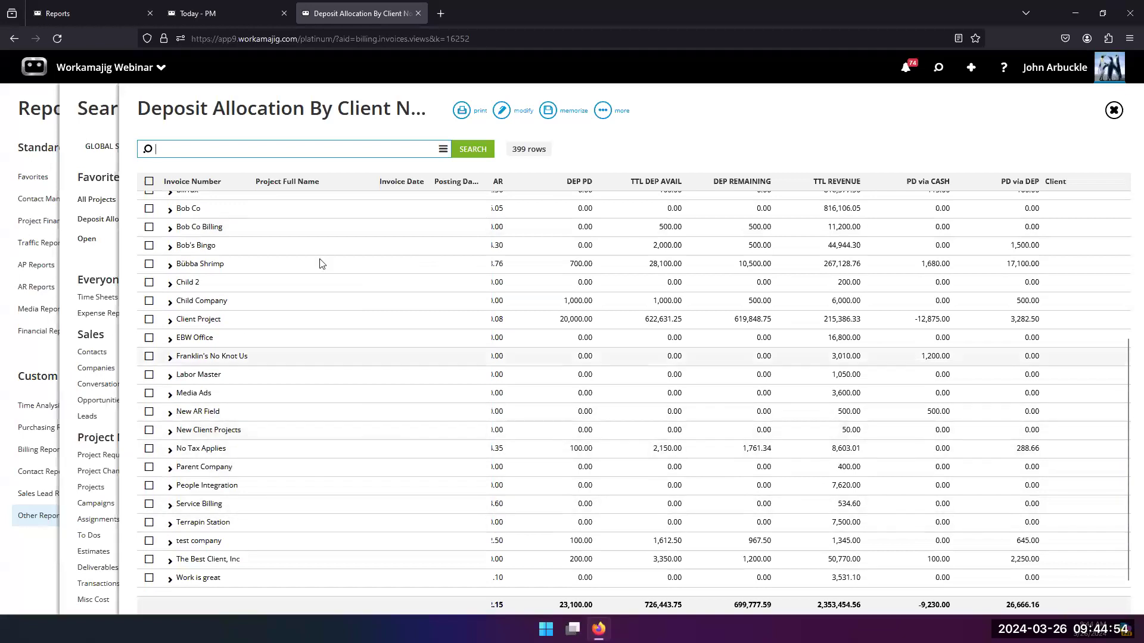
left_click(473, 148)
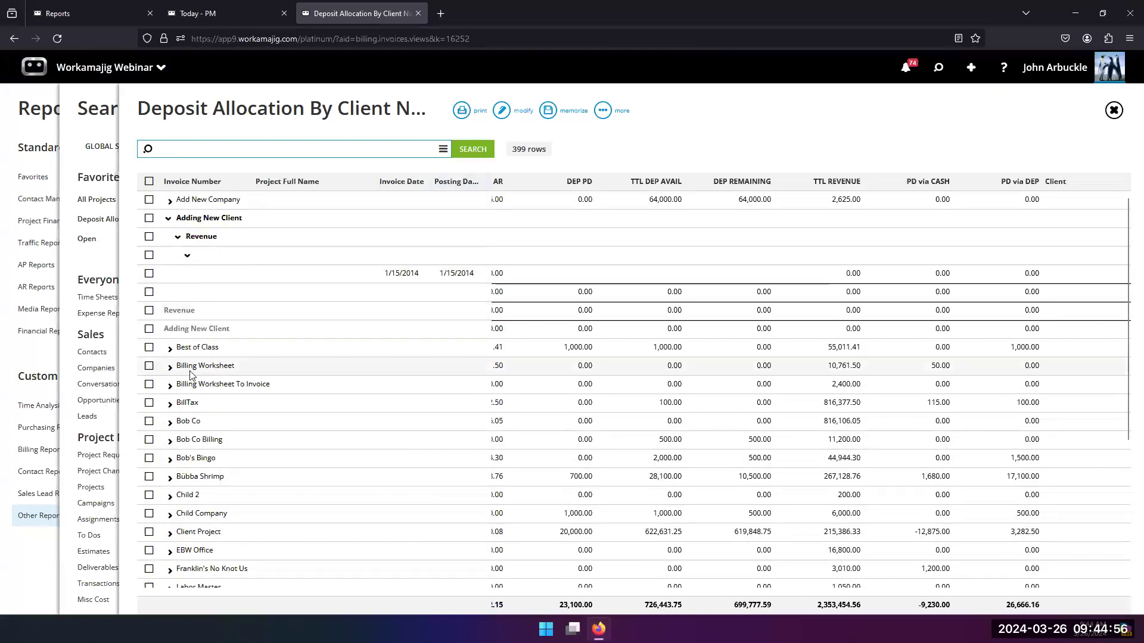
left_click_drag(563, 594, 817, 584)
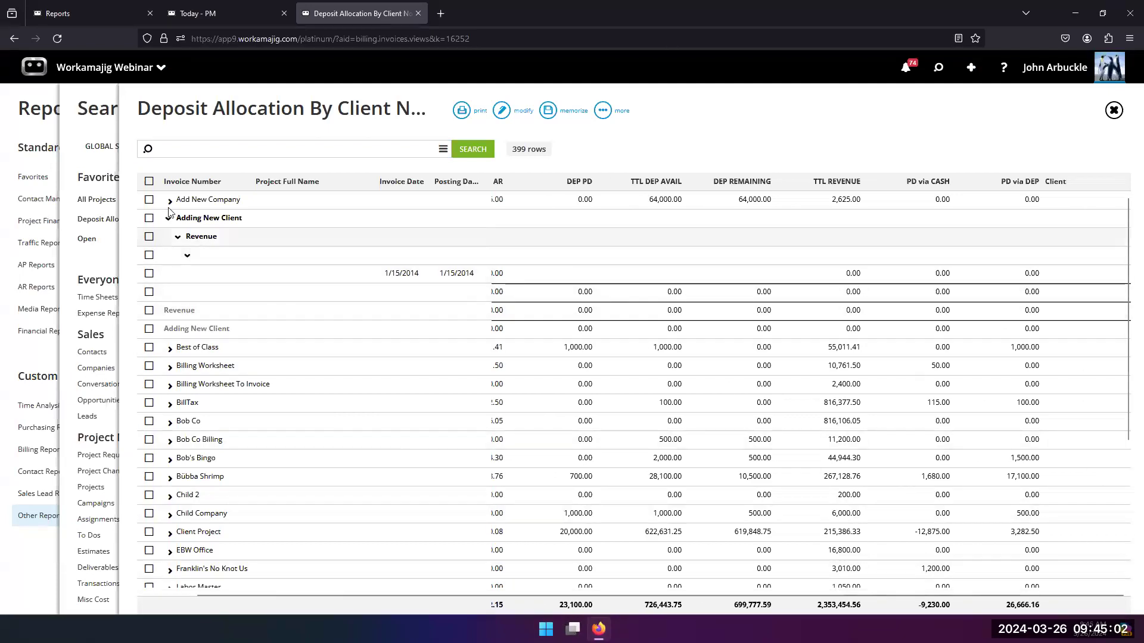
left_click(170, 404)
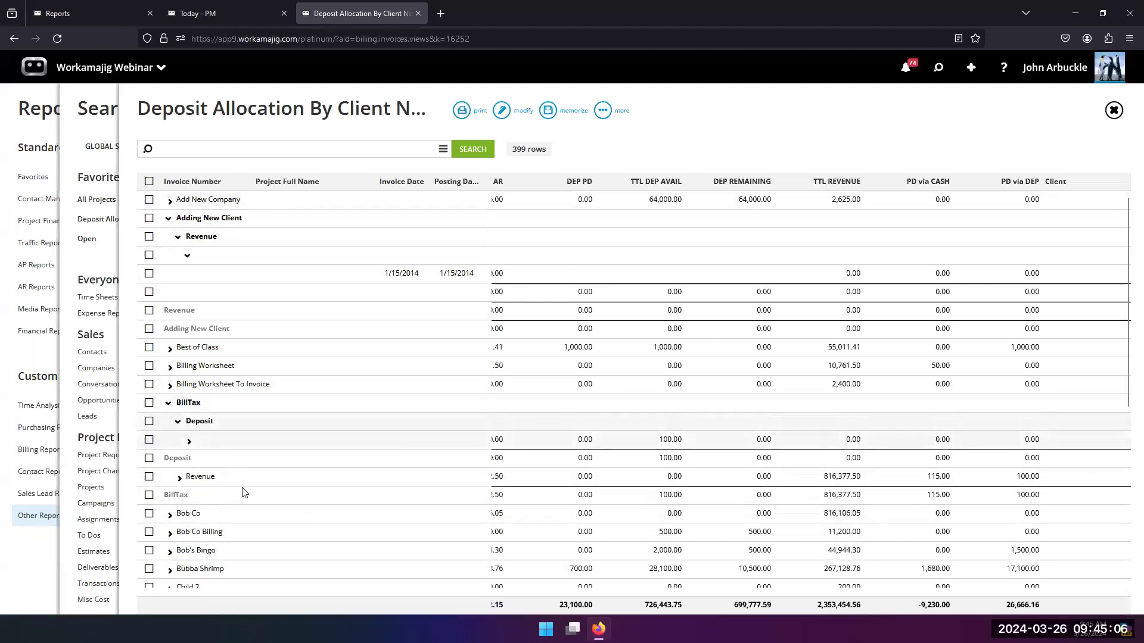
Step: Expand the unnamed project group under BillTax's Deposit group and check its invoice row across to the Client column
left_click(189, 441)
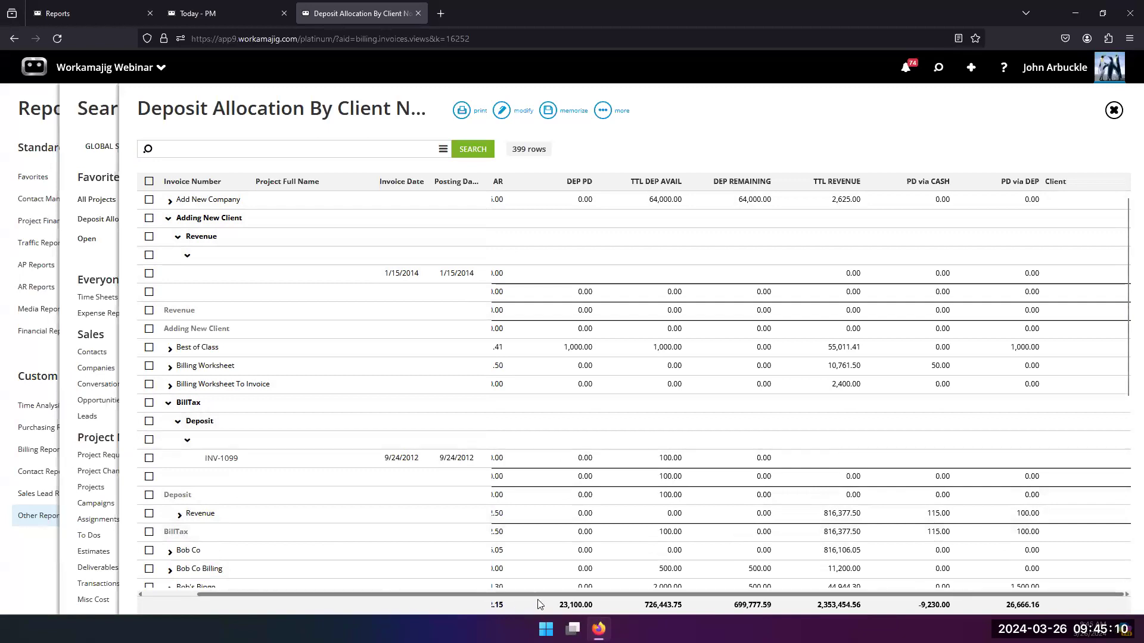
scroll(580, 595, "left", 2)
scroll(589, 576, "right", 2)
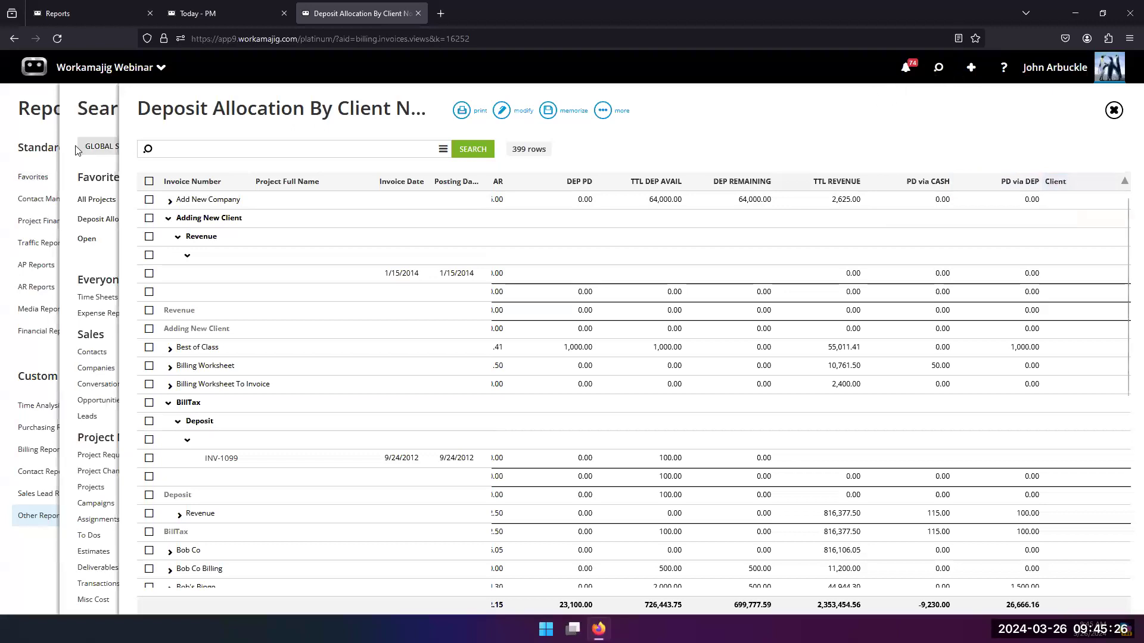
Step: Leave the invoice view and open the Timesheet Backup By Week report from the favorite reports
left_click(96, 134)
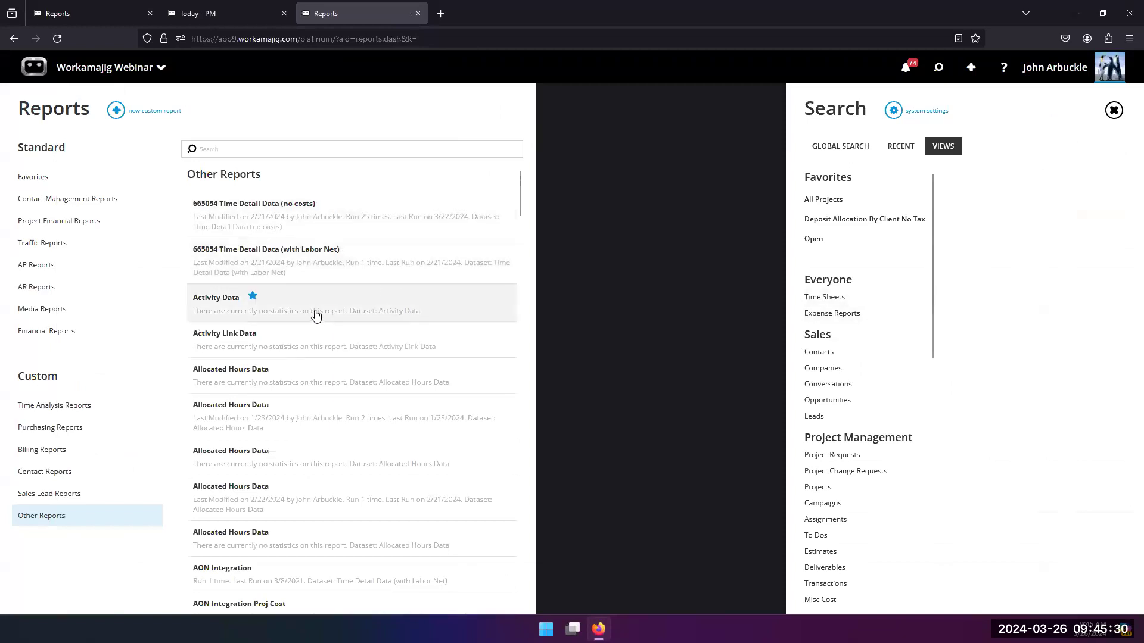
left_click(28, 182)
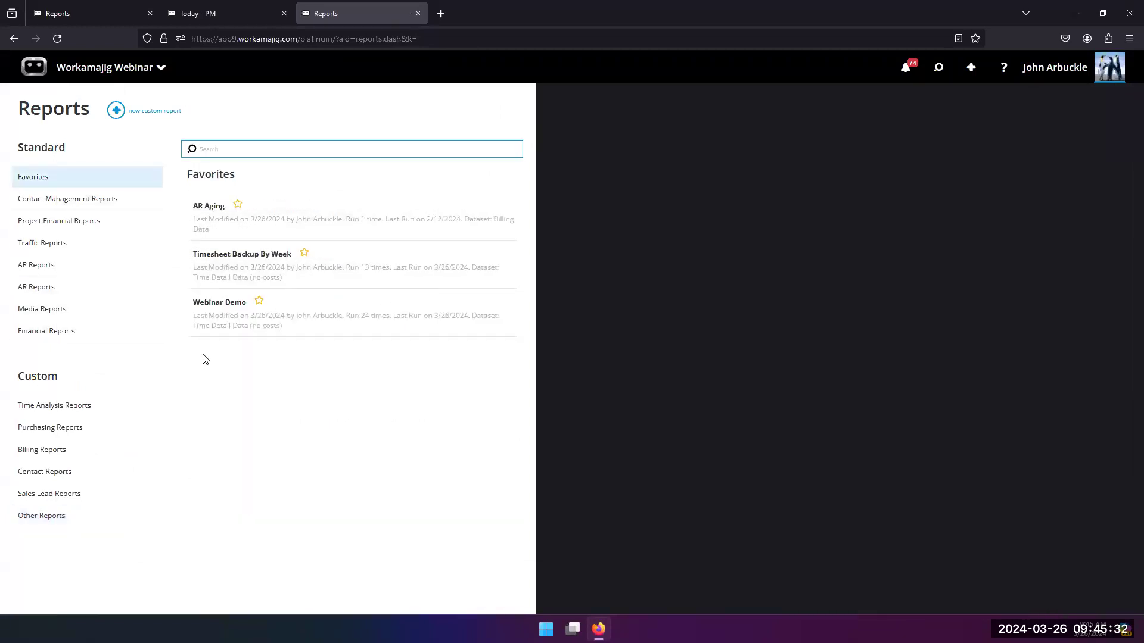
left_click(213, 282)
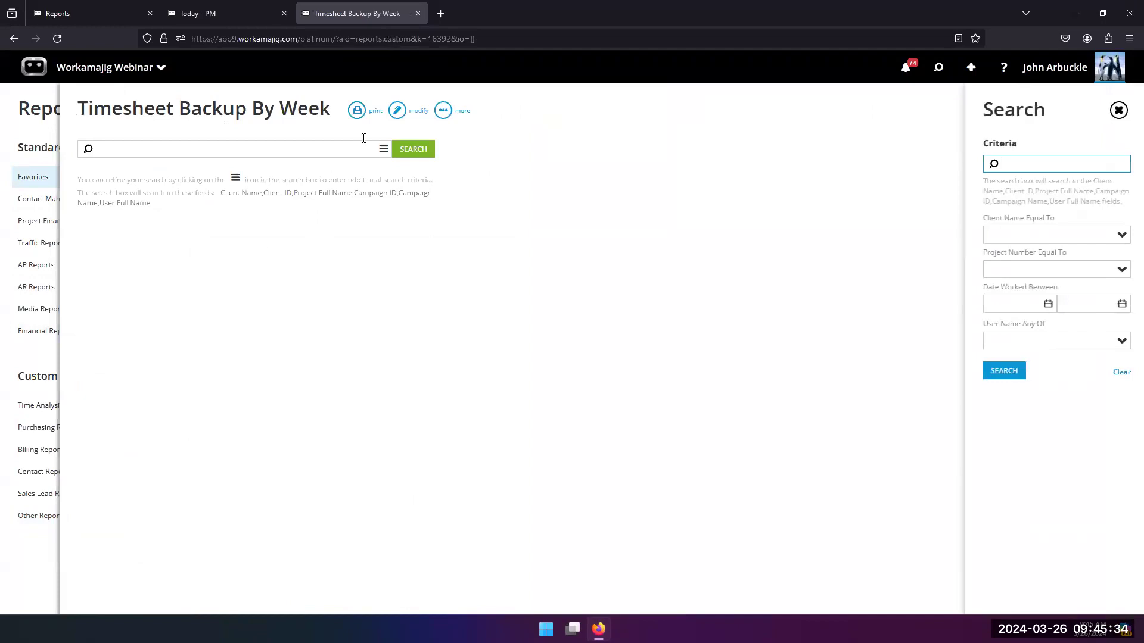
Step: Open the Timesheet Backup By Week layout and examine its calculated week group and the MON to SUN calculated column formulas
left_click(396, 112)
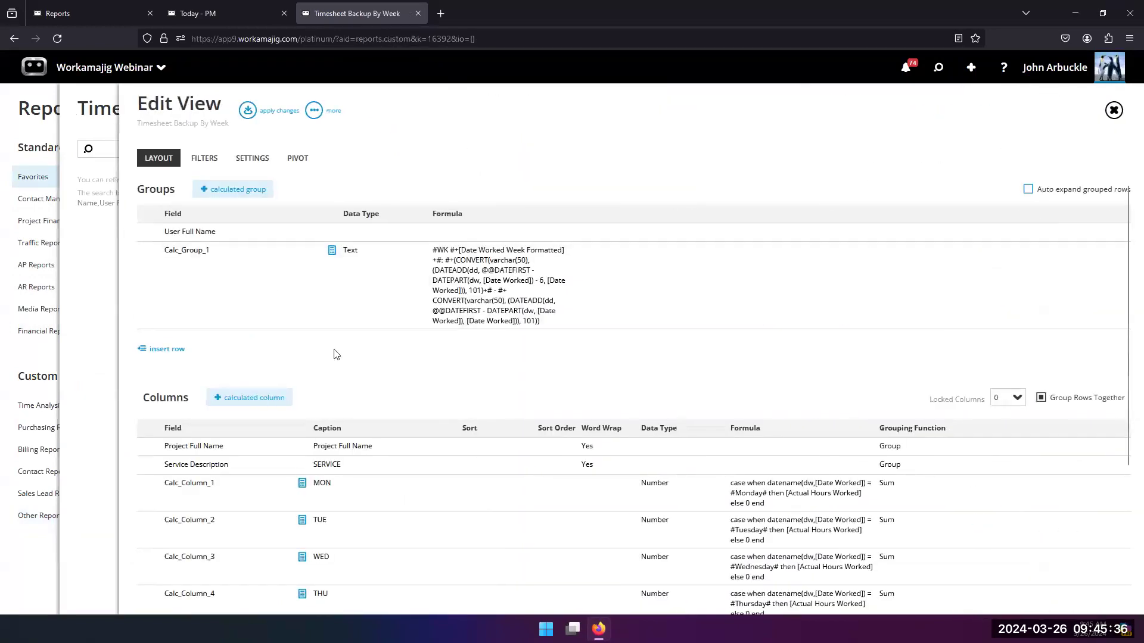
scroll(334, 354, "down", 2)
scroll(316, 355, "up", 2)
scroll(309, 356, "down", 1)
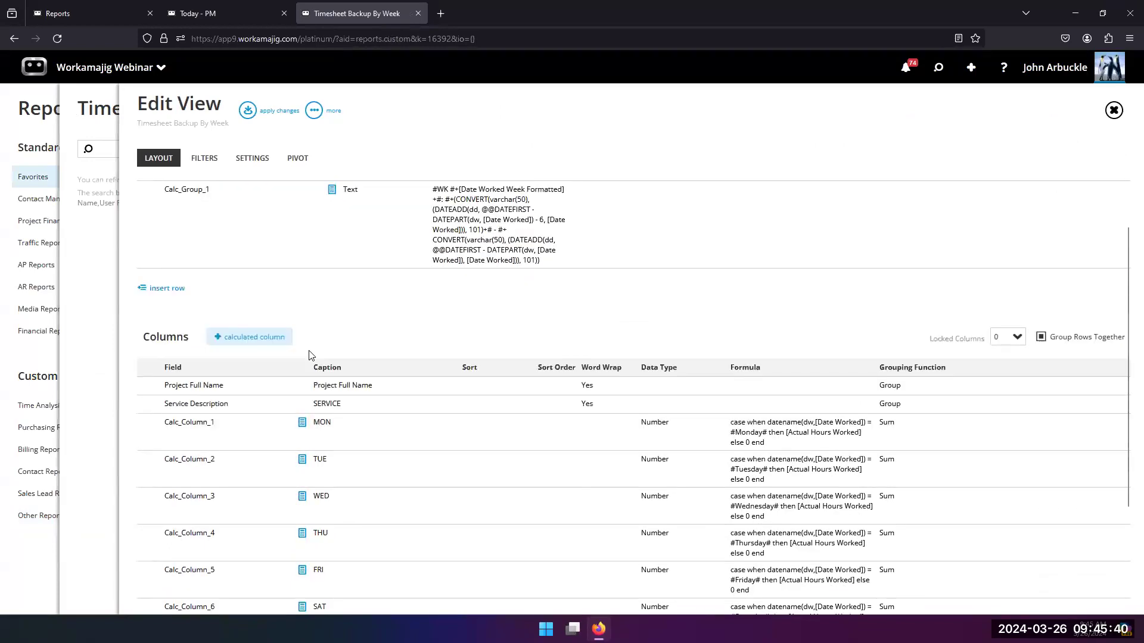
scroll(305, 358, "down", 1)
scroll(351, 350, "up", 2)
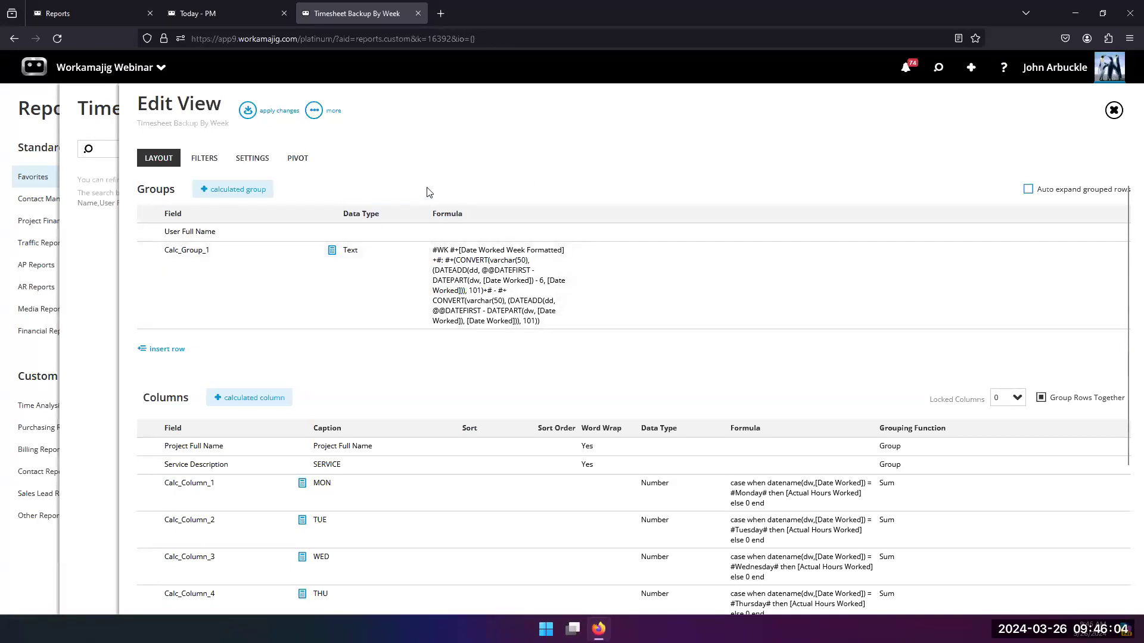
scroll(431, 288, "down", 2)
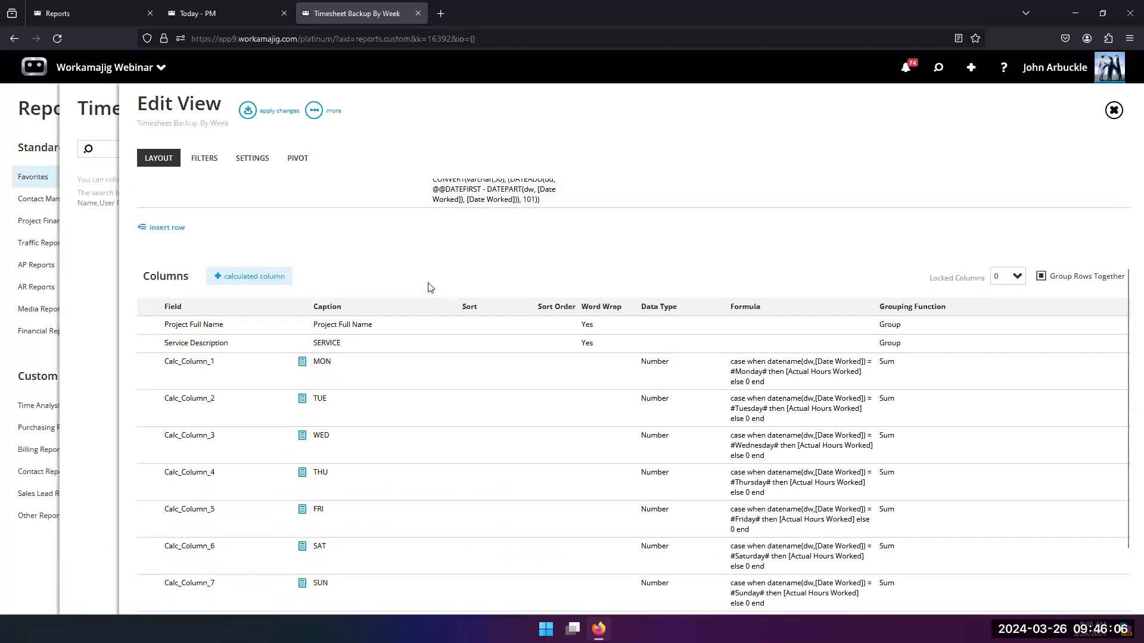
scroll(431, 288, "up", 2)
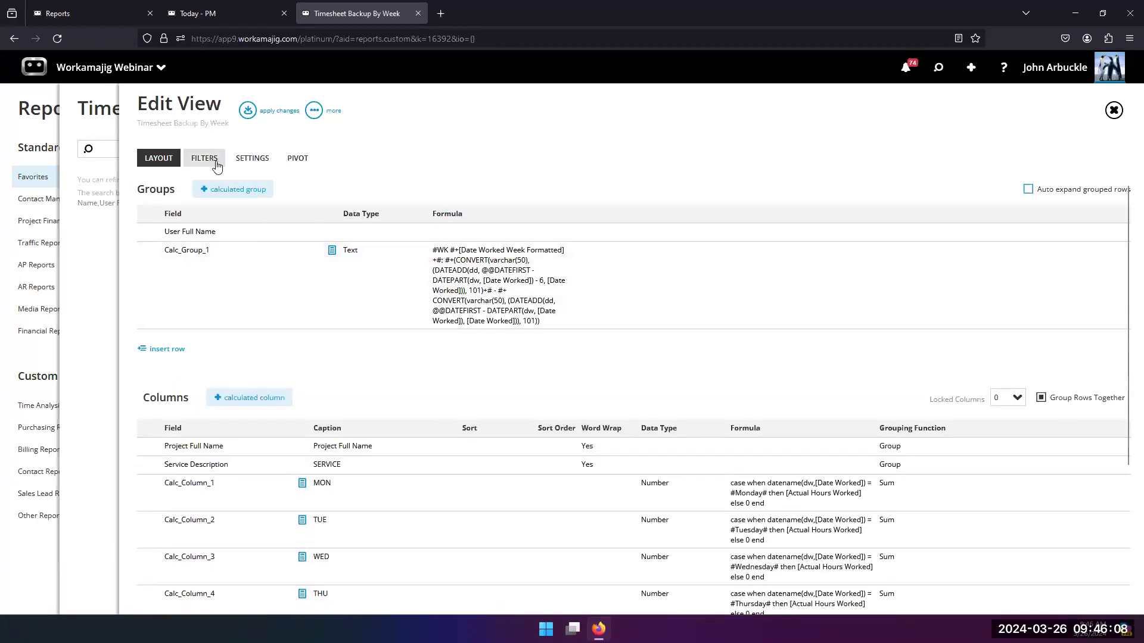
Step: Apply the layout, run the Timesheet Backup By Week report and expand the first employee's group to check the weekly rows
left_click(253, 116)
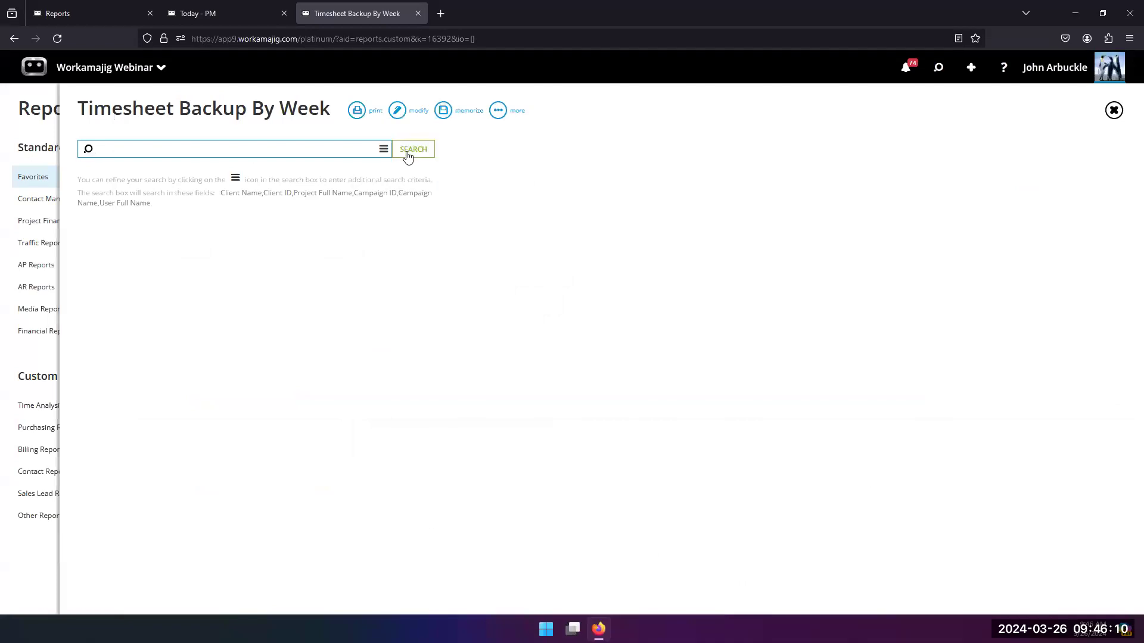
left_click(87, 200)
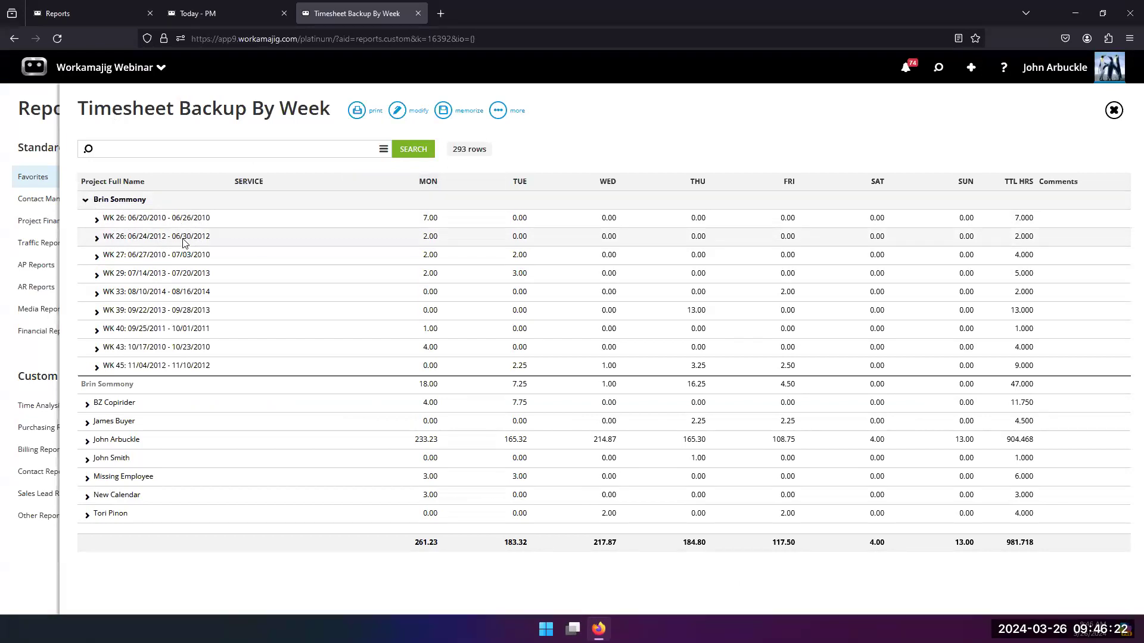
Step: Switch to the Today - PM page, open Deposit Allocation By Client No Tax and examine its layout's groups and calculated columns
left_click(232, 12)
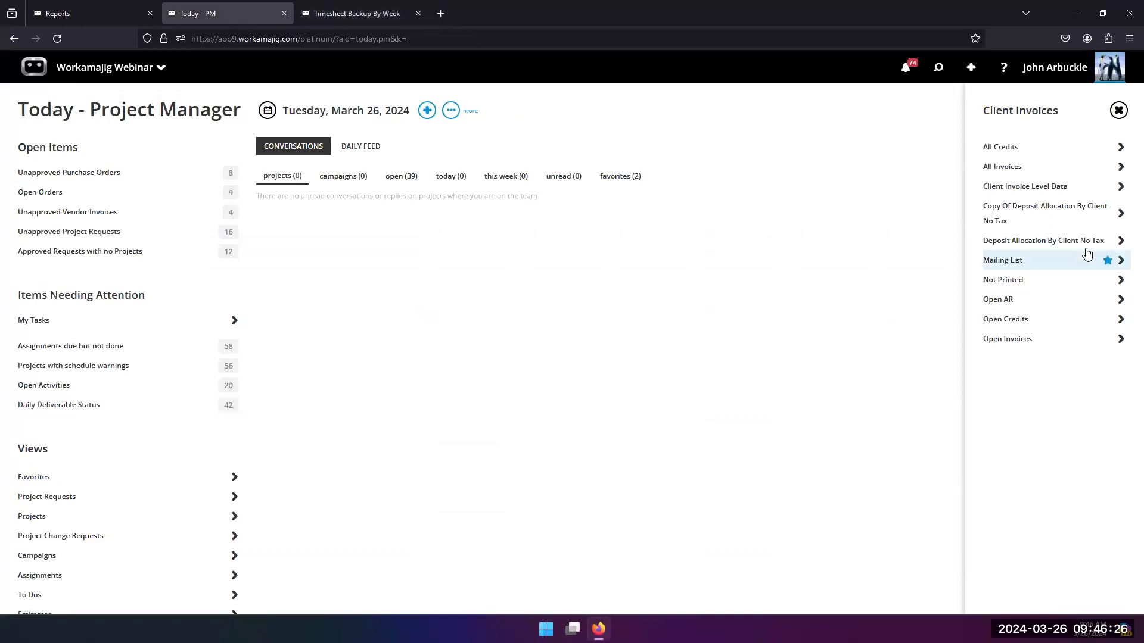
left_click(997, 250)
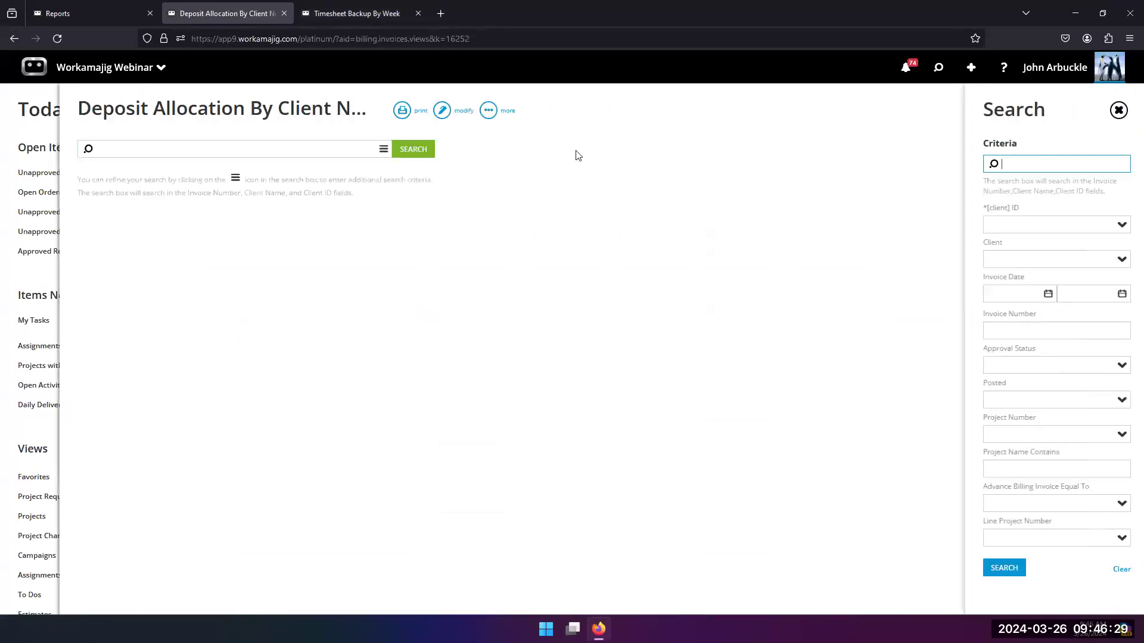
left_click(442, 110)
scroll(415, 379, "down", 3)
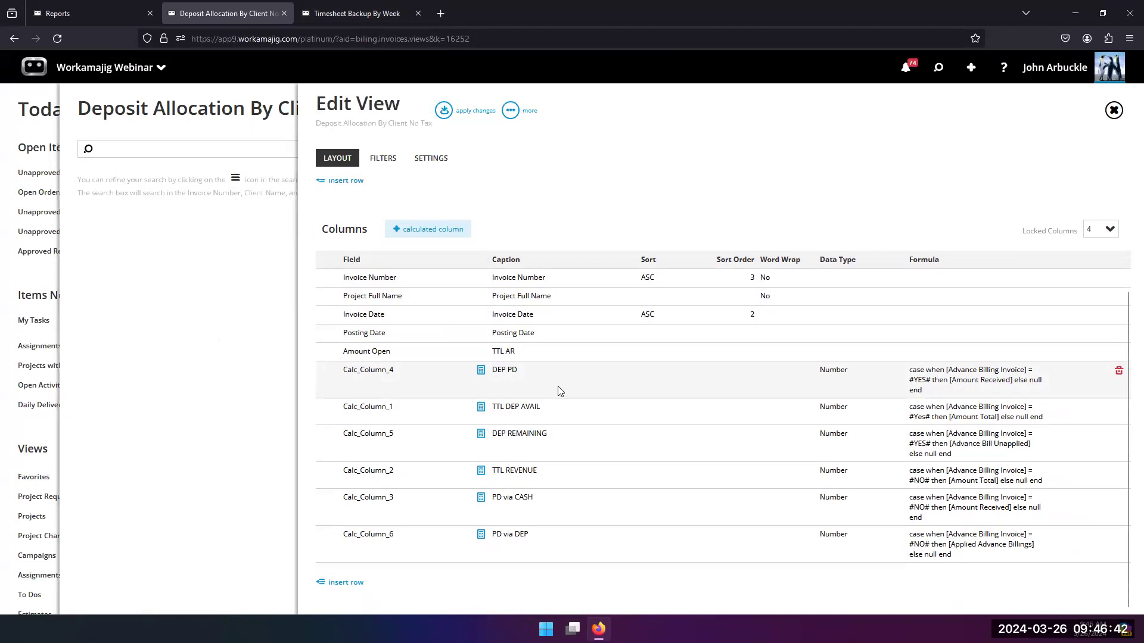
scroll(560, 391, "up", 3)
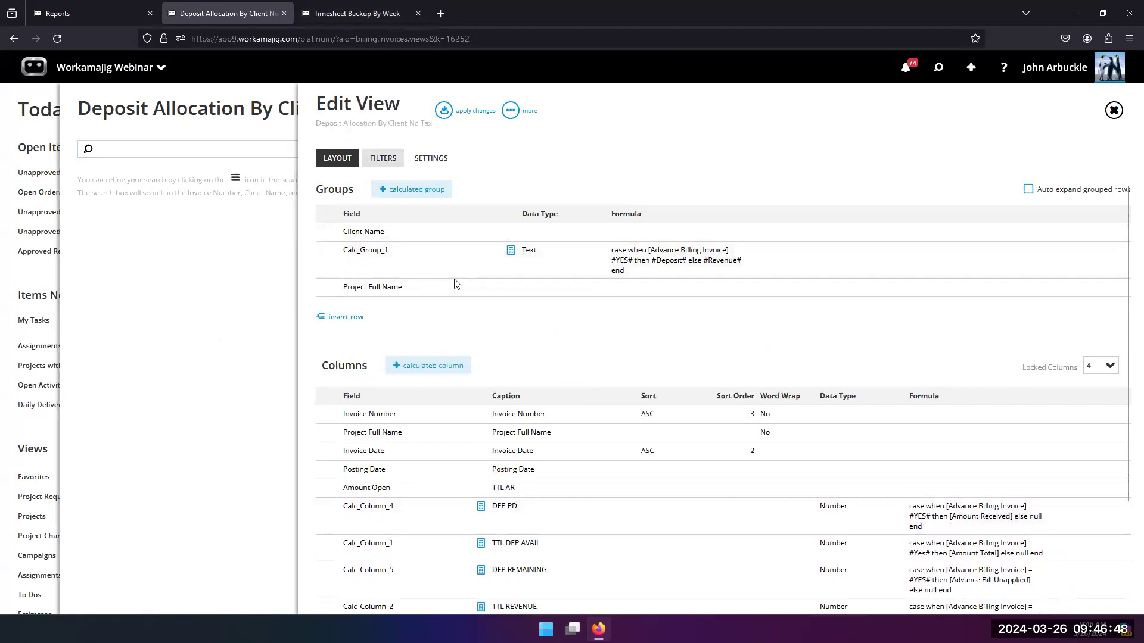
Step: Open the Type calculated group, examine its Deposit/Revenue case formula and save the field
left_click(452, 263)
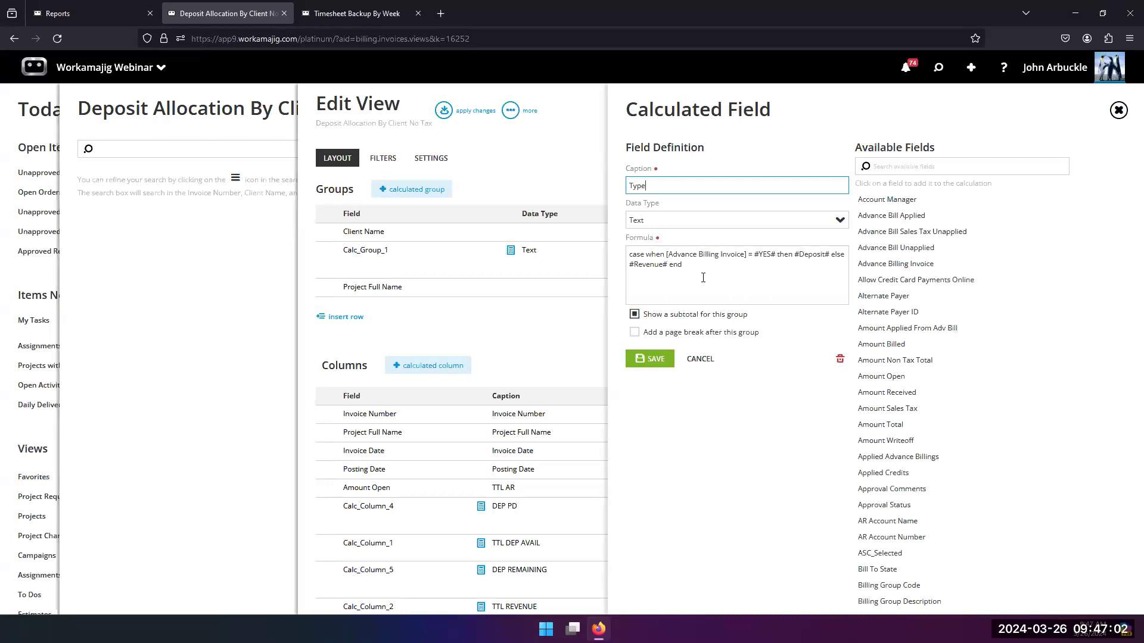
left_click_drag(630, 257, 704, 265)
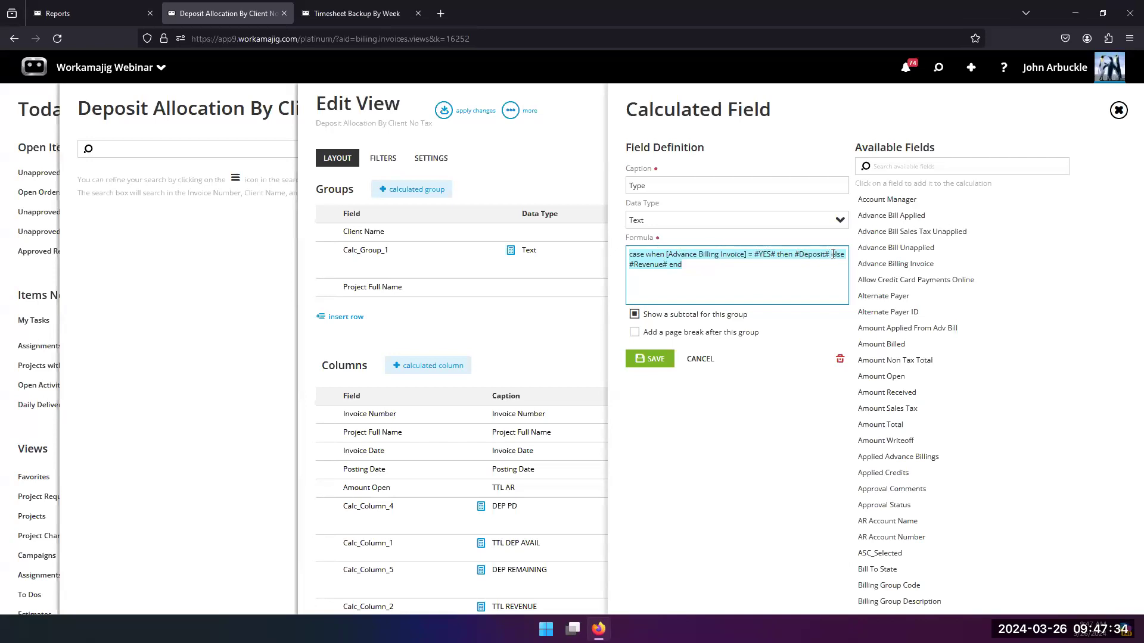
left_click(651, 358)
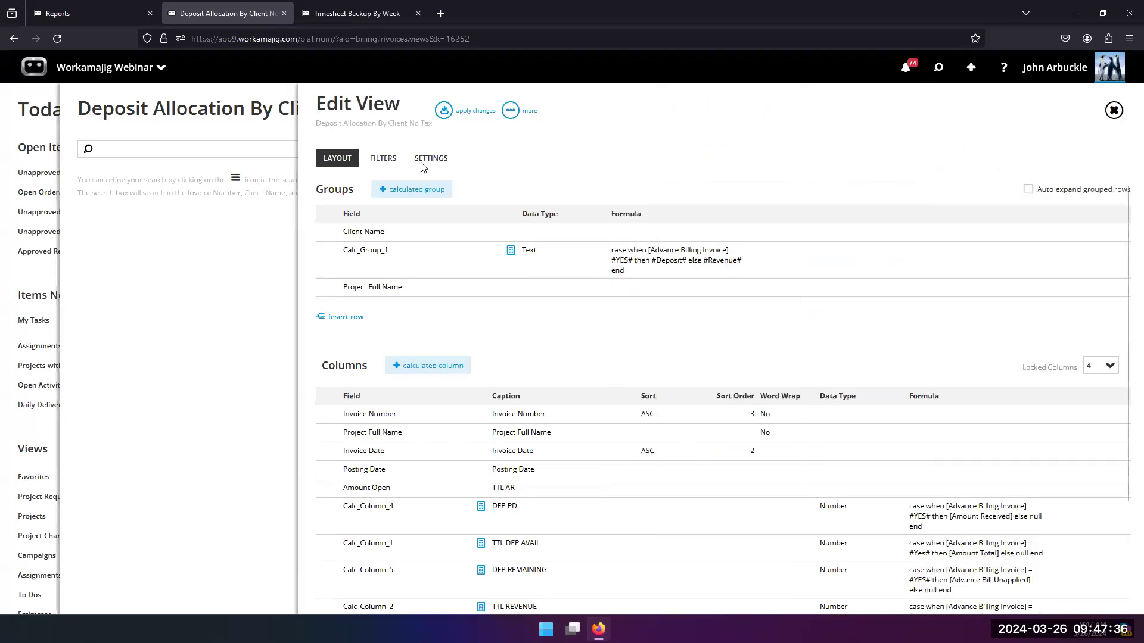
Step: Apply the layout, rerun the view and expand Add New Company with its Revenue and Deposit subgroups
left_click(445, 111)
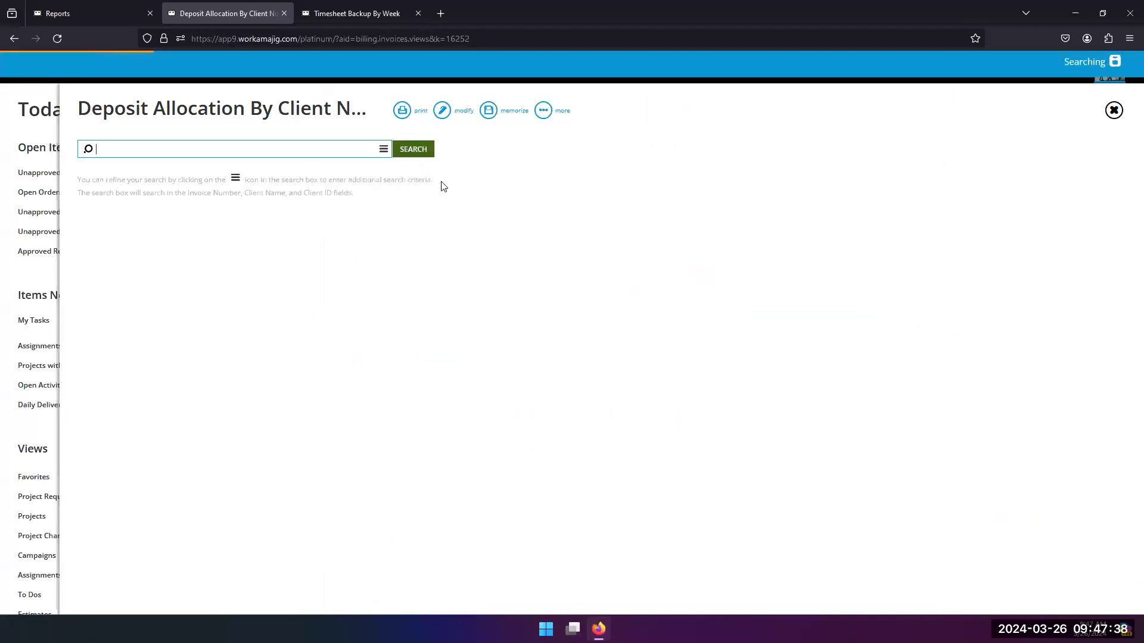
left_click(109, 201)
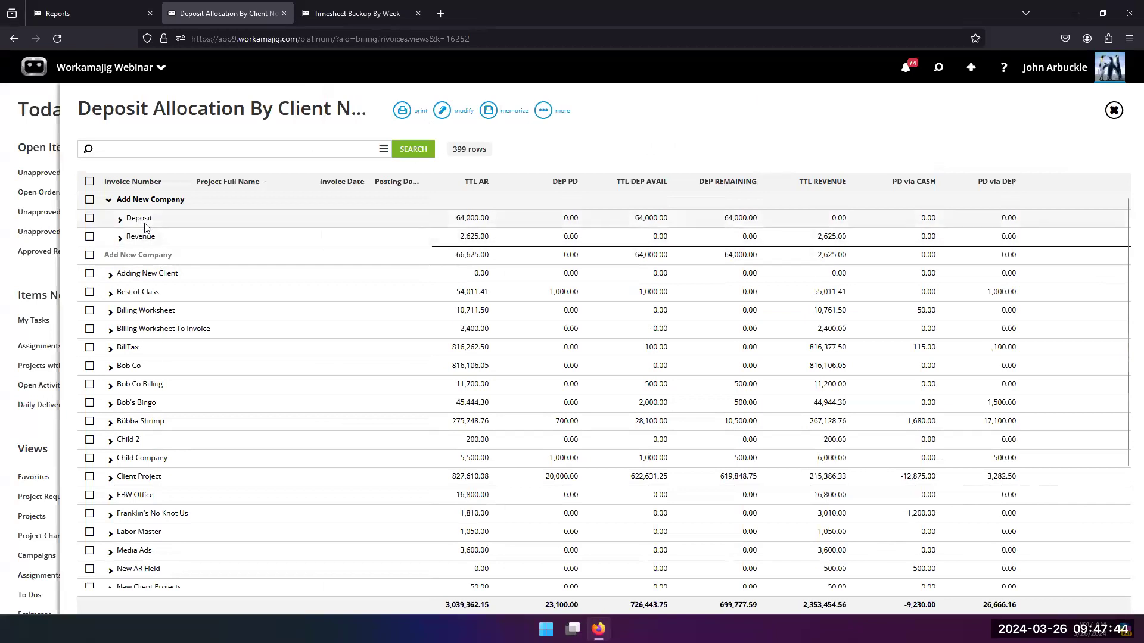
left_click(153, 239)
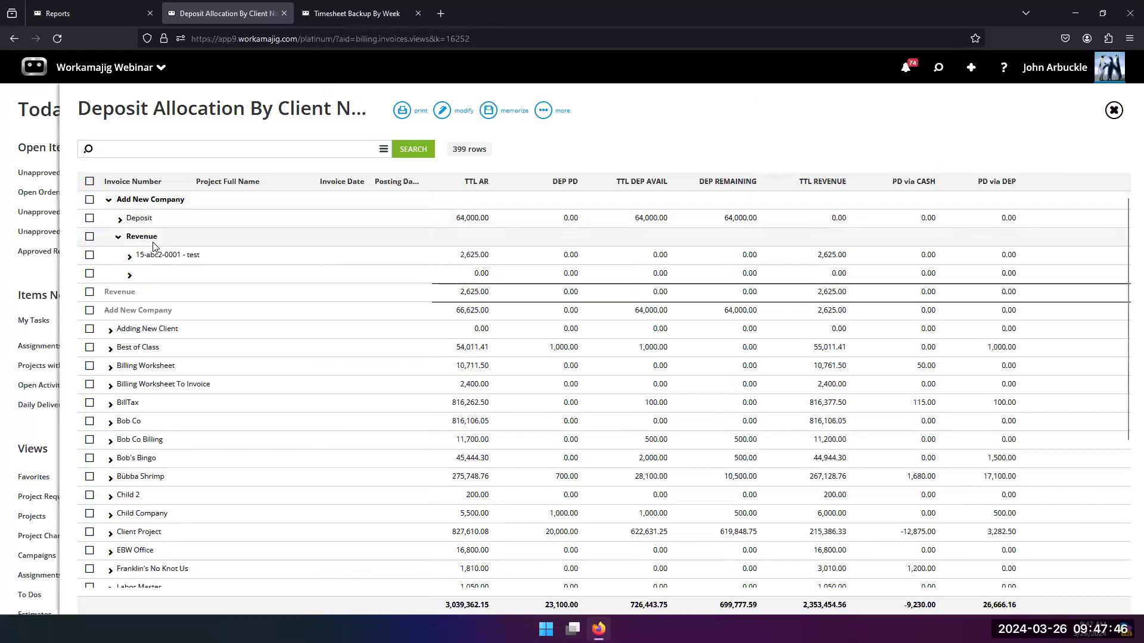
left_click(126, 221)
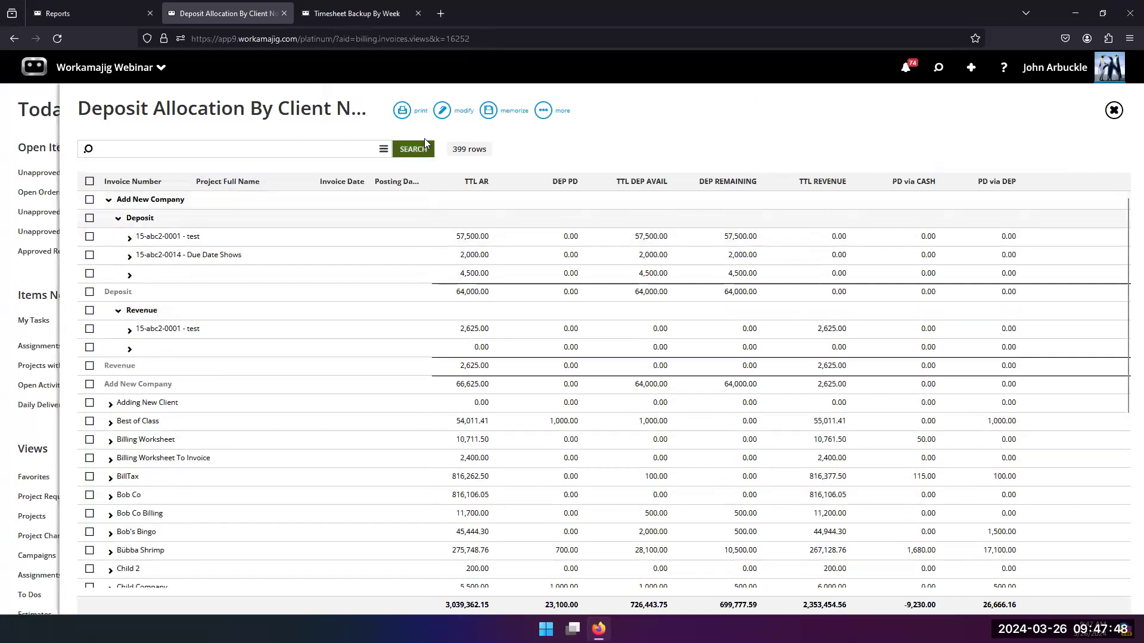
Step: Reopen the view layout, examine the TTL DEP AVAIL calculated column's formula and save the field
left_click(442, 111)
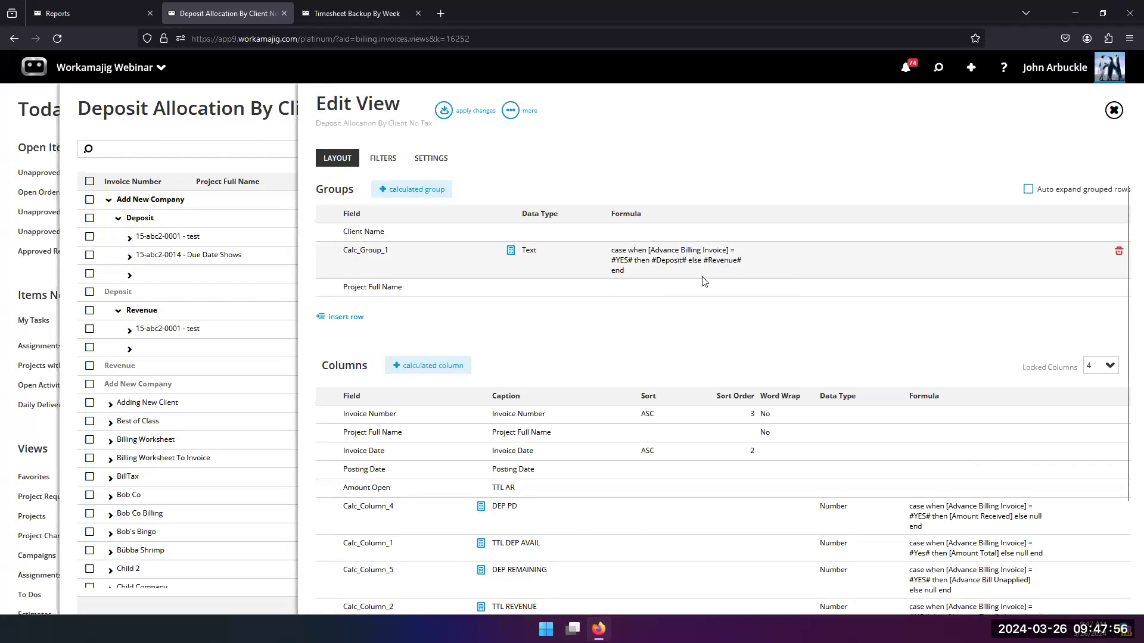
scroll(572, 388, "down", 3)
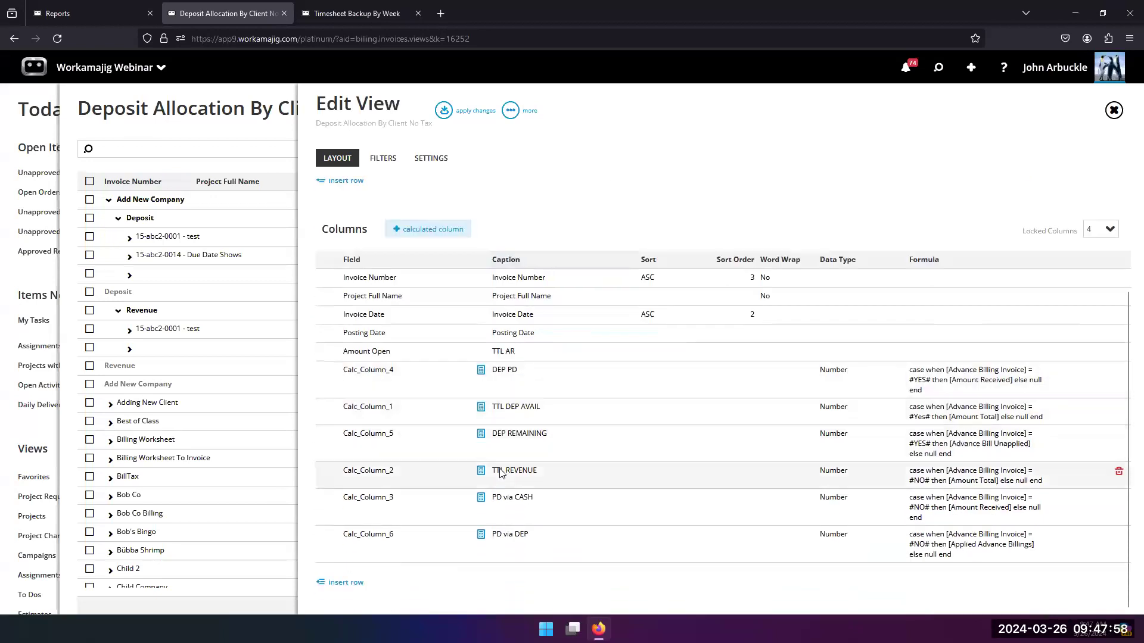
scroll(377, 484, "up", 1)
scroll(377, 484, "down", 1)
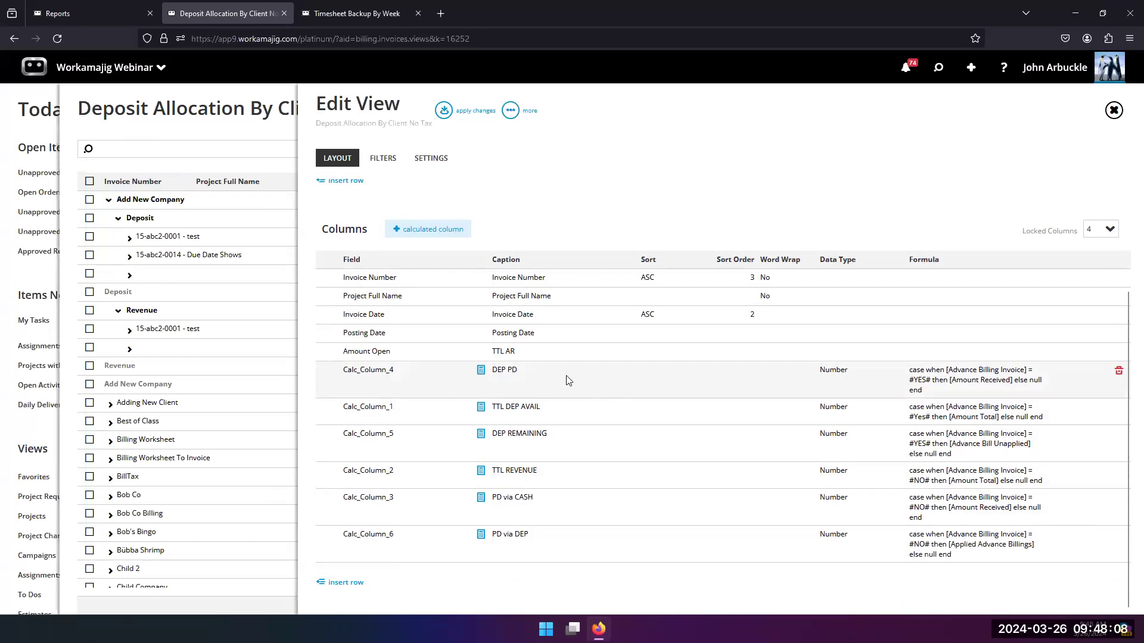
left_click(516, 408)
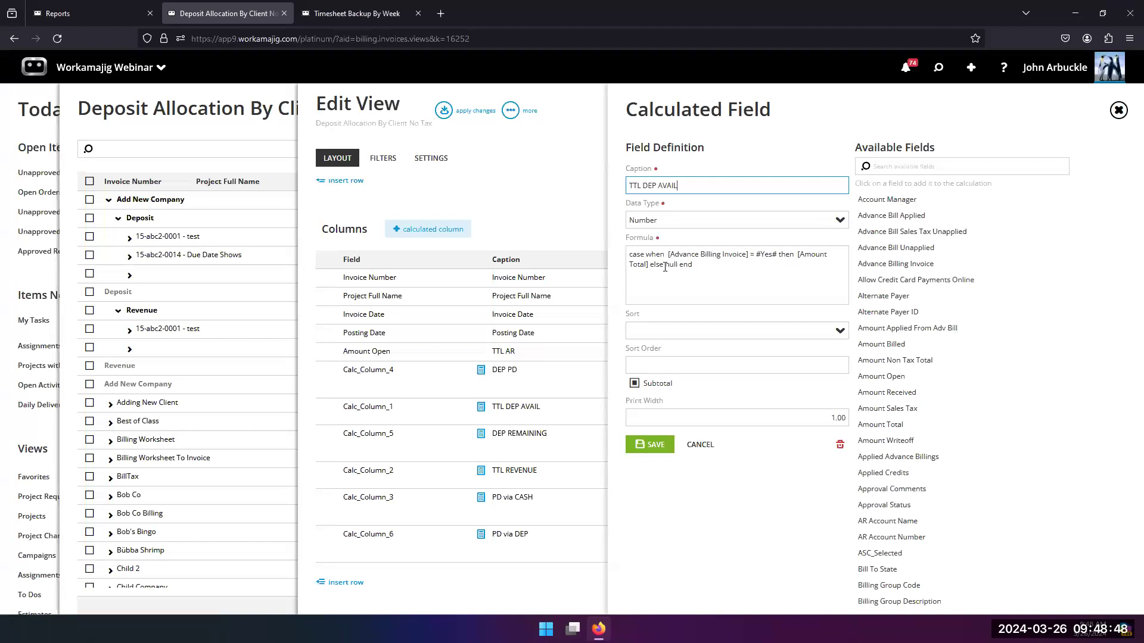
left_click(649, 446)
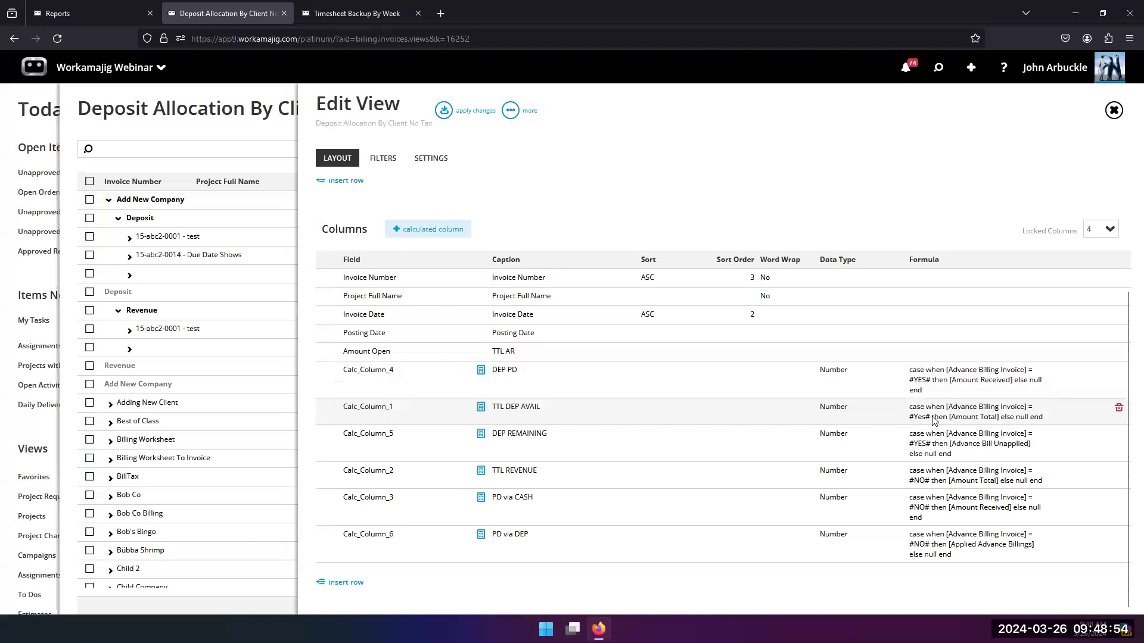
Step: Return to the results and expand the named projects under Add New Company's Deposit and Revenue groups to inspect their invoices
left_click(225, 147)
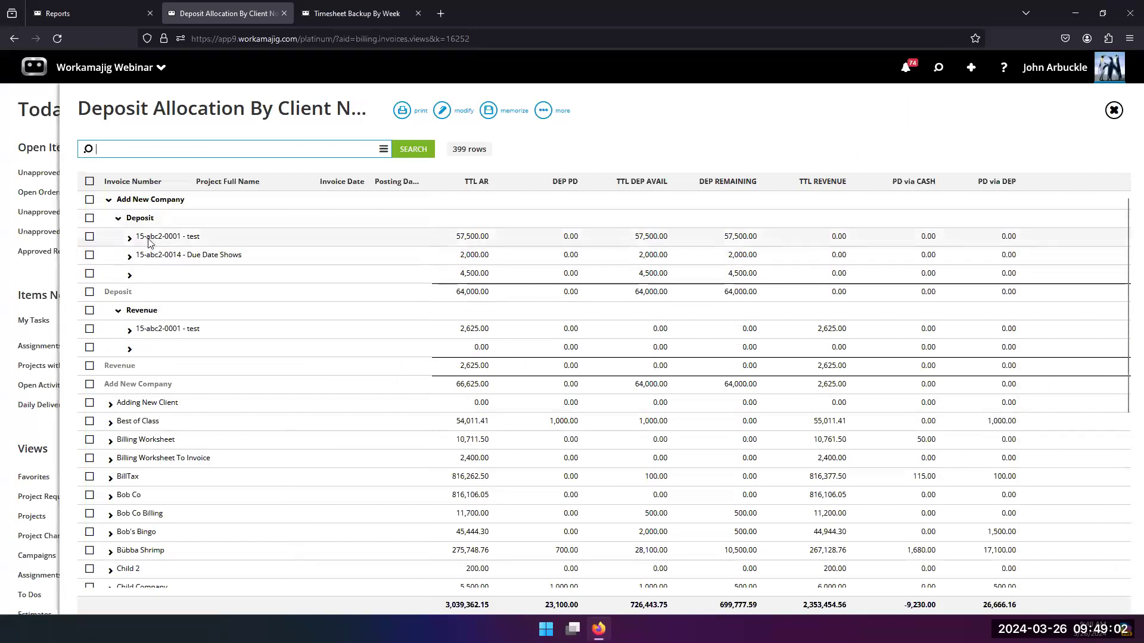
left_click(129, 238)
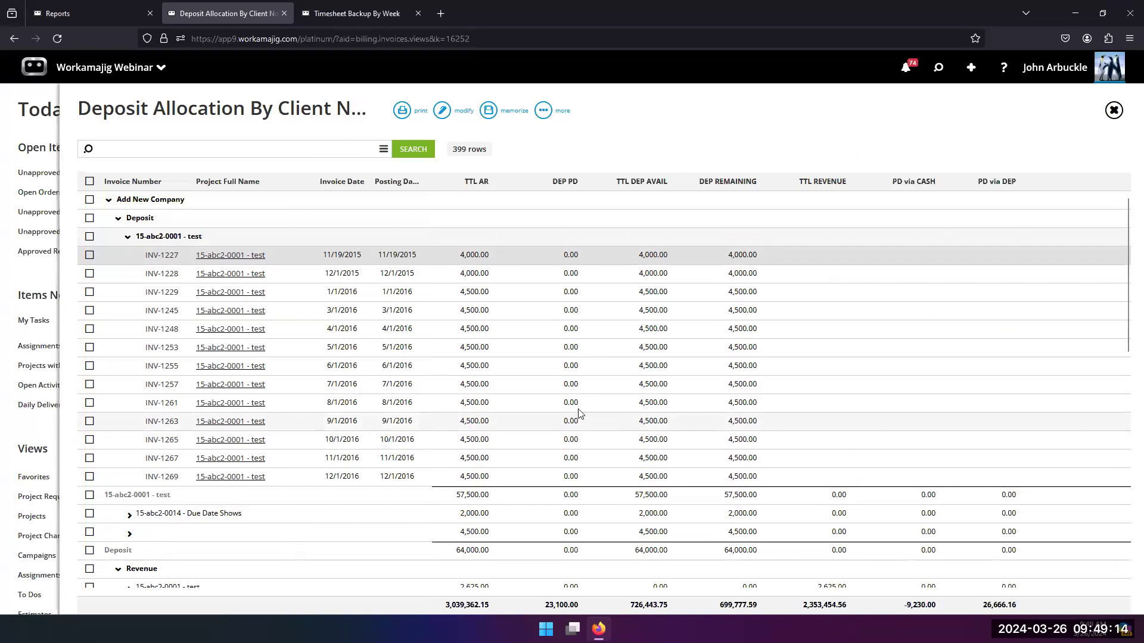
scroll(181, 522, "down", 3)
left_click(128, 334)
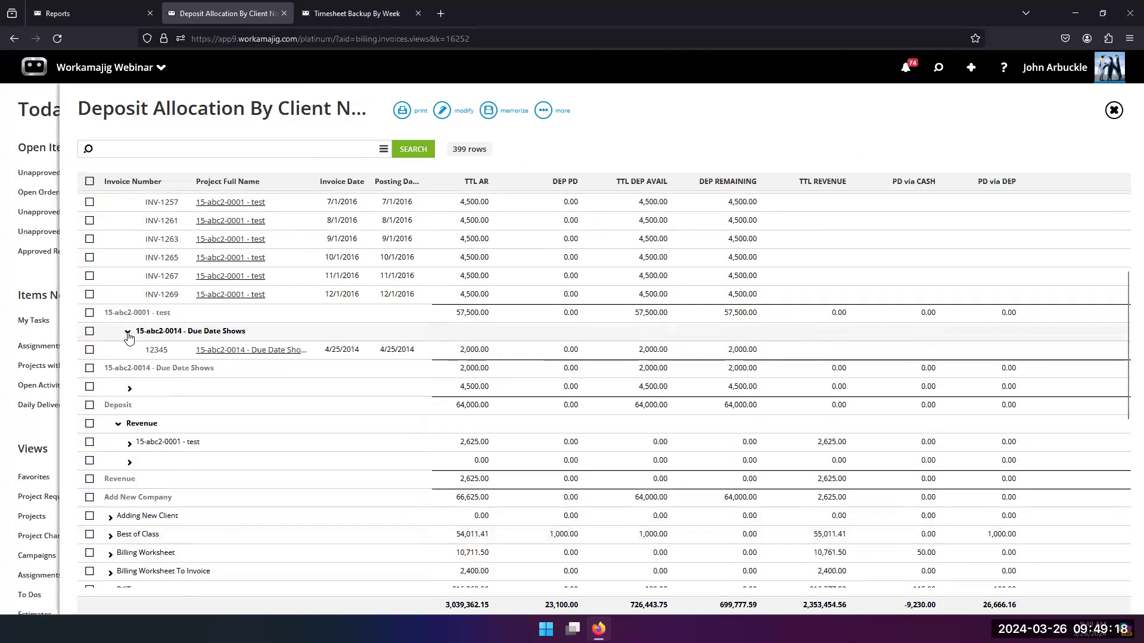
left_click(128, 444)
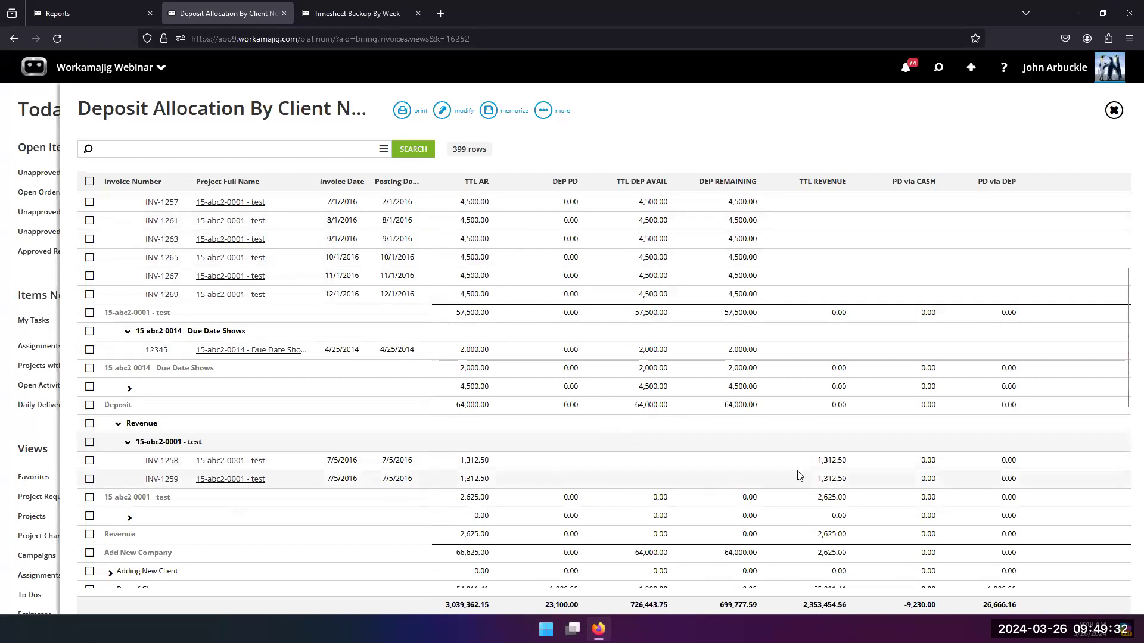
scroll(596, 256, "up", 3)
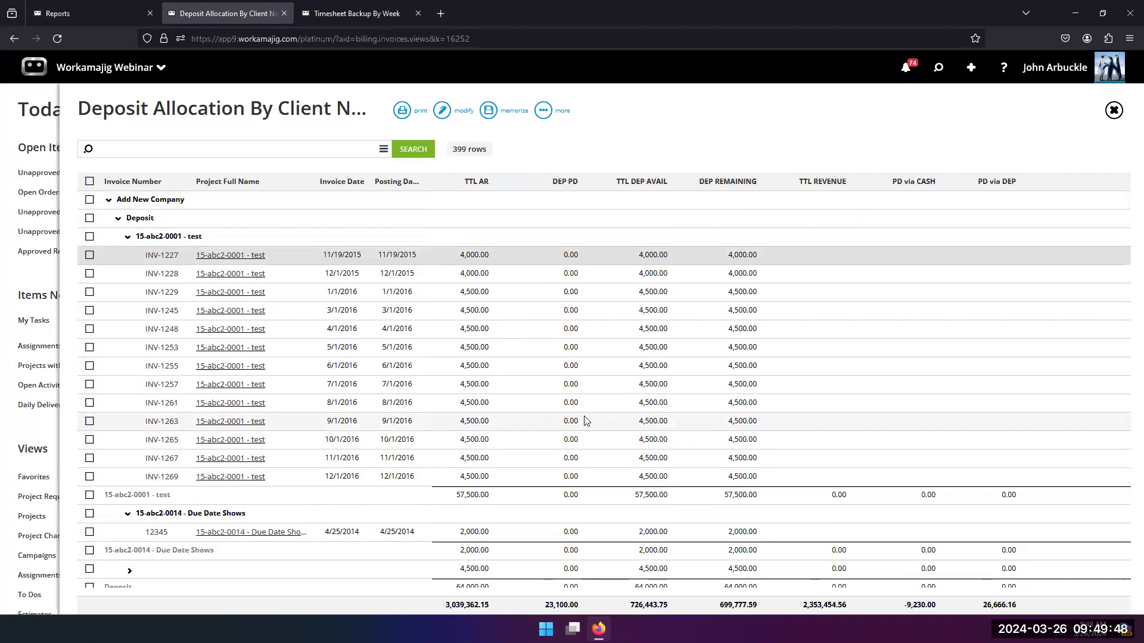
Step: Switch to the Timesheet Backup By Week report and open its layout to review the groups and weekday calculated columns
left_click(345, 19)
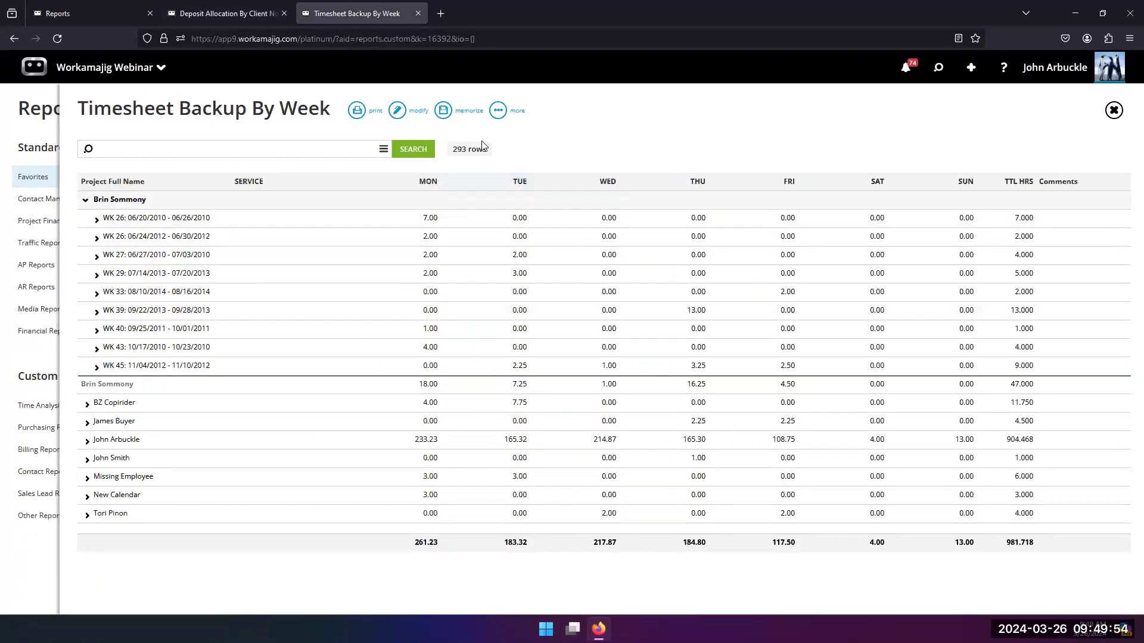
left_click(401, 114)
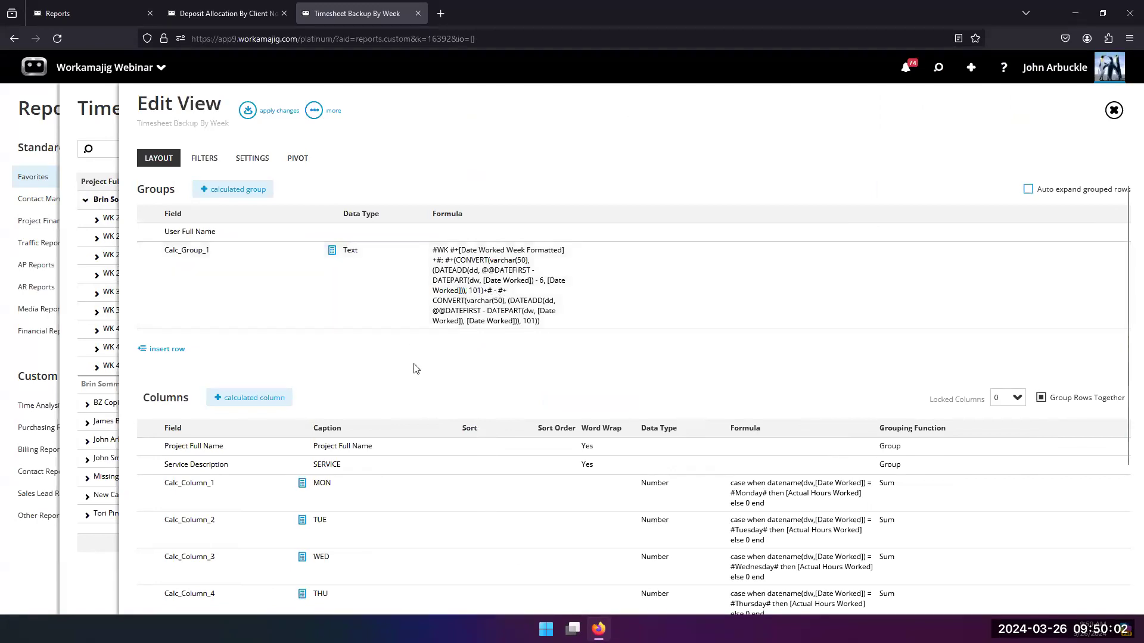
scroll(414, 370, "down", 4)
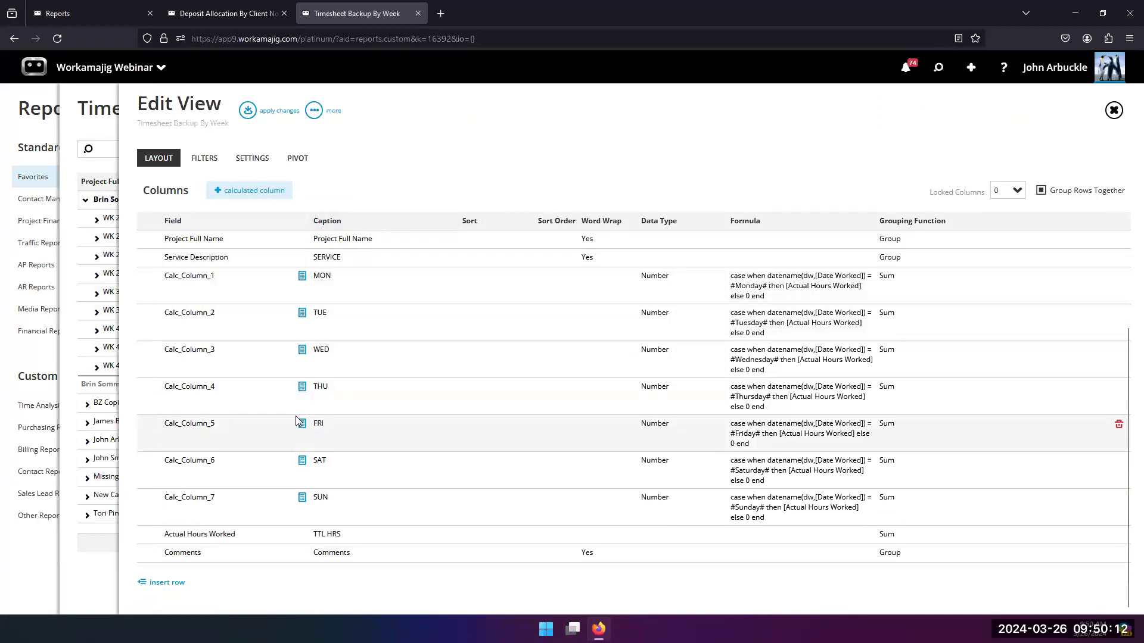
scroll(297, 421, "up", 2)
scroll(286, 401, "down", 2)
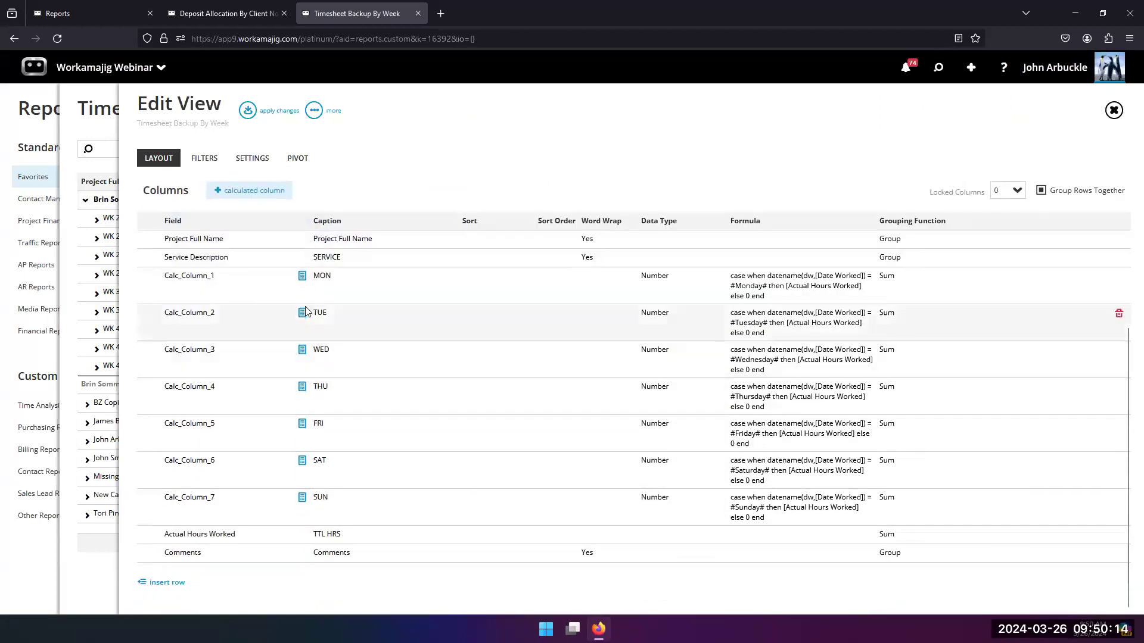
Step: Open the MON calculated column, examine the datename and Date Worked parts of its case formula, and save the field
left_click(754, 291)
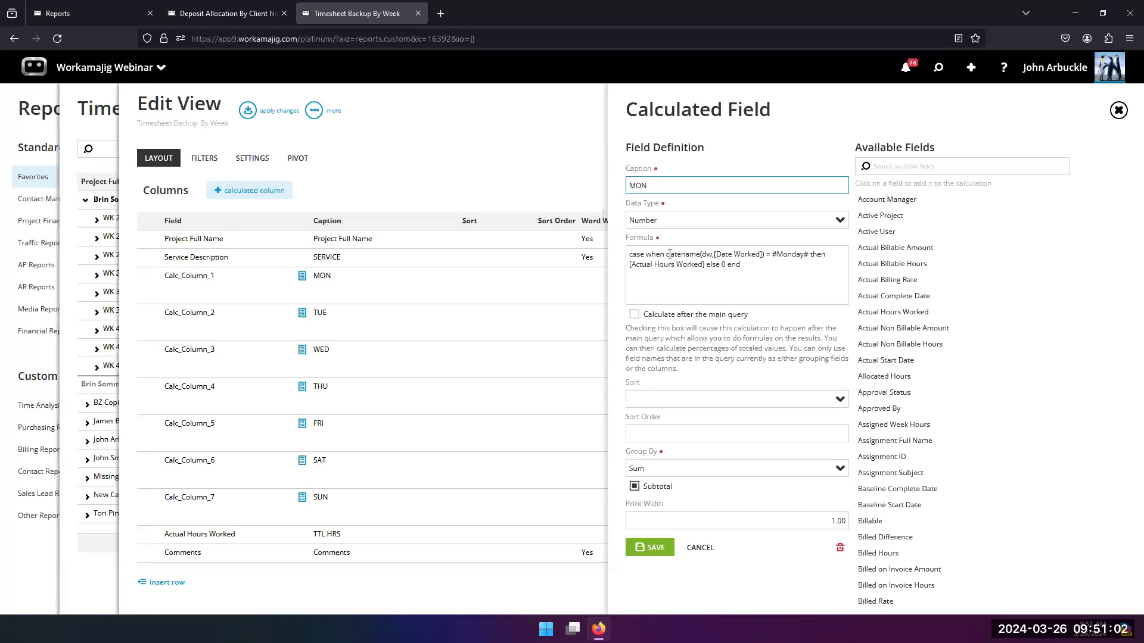
left_click_drag(666, 255, 701, 255)
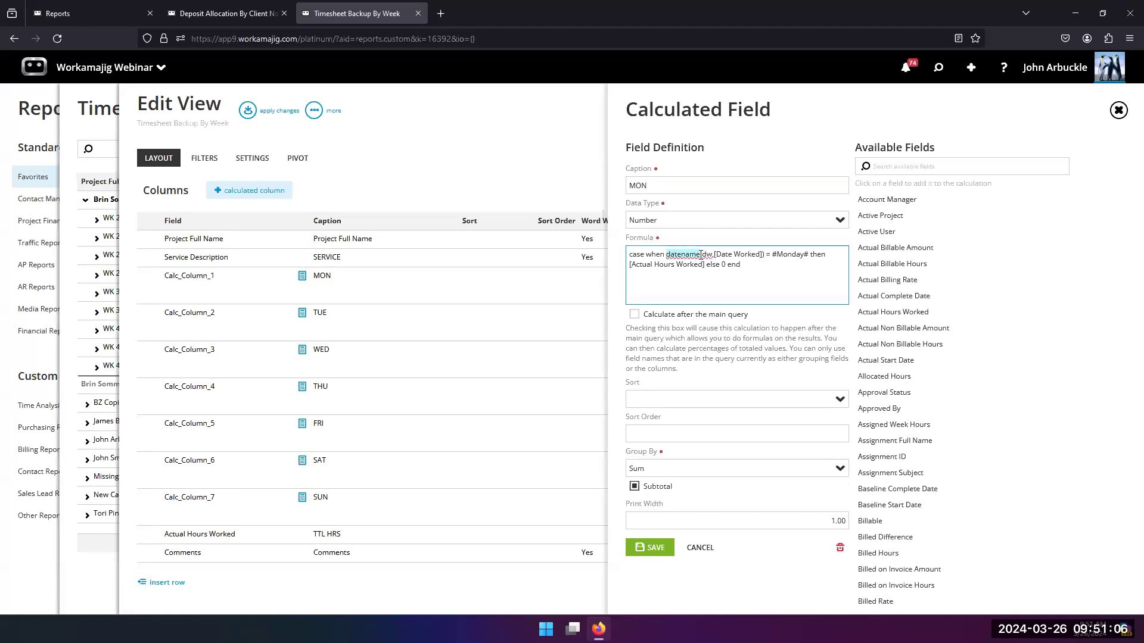
left_click(707, 255)
type(",")
left_click(721, 254)
left_click(655, 547)
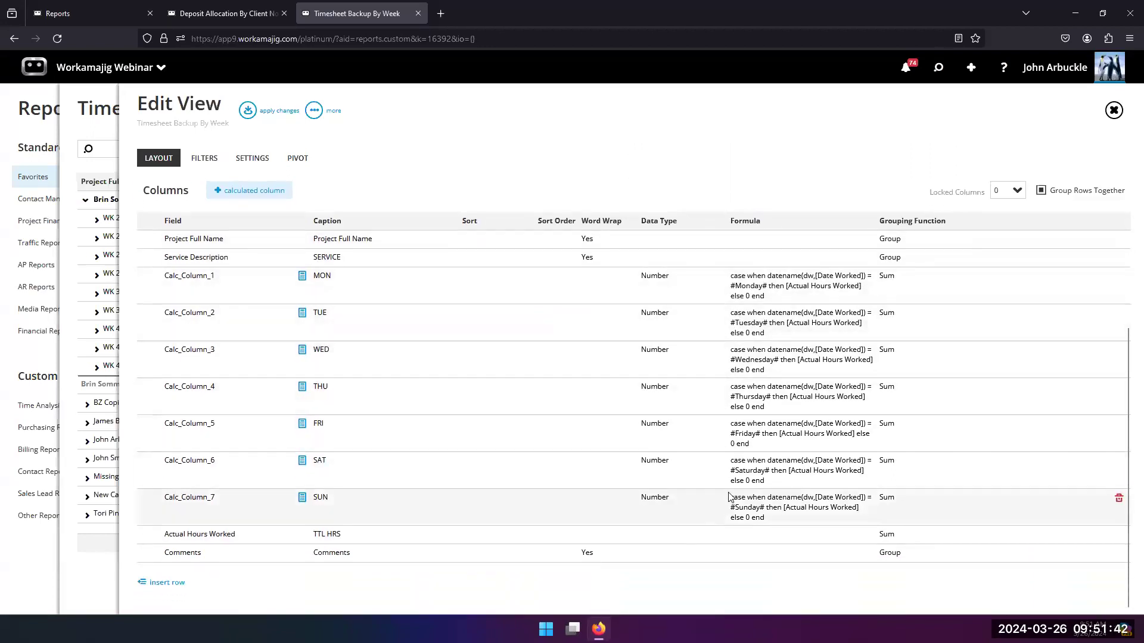
Step: Apply the layout and expand the week WK 26: 06/20/2010 - 06/26/2010 under the first employee to inspect the daily hours
scroll(729, 421, "up", 2)
scroll(728, 418, "down", 1)
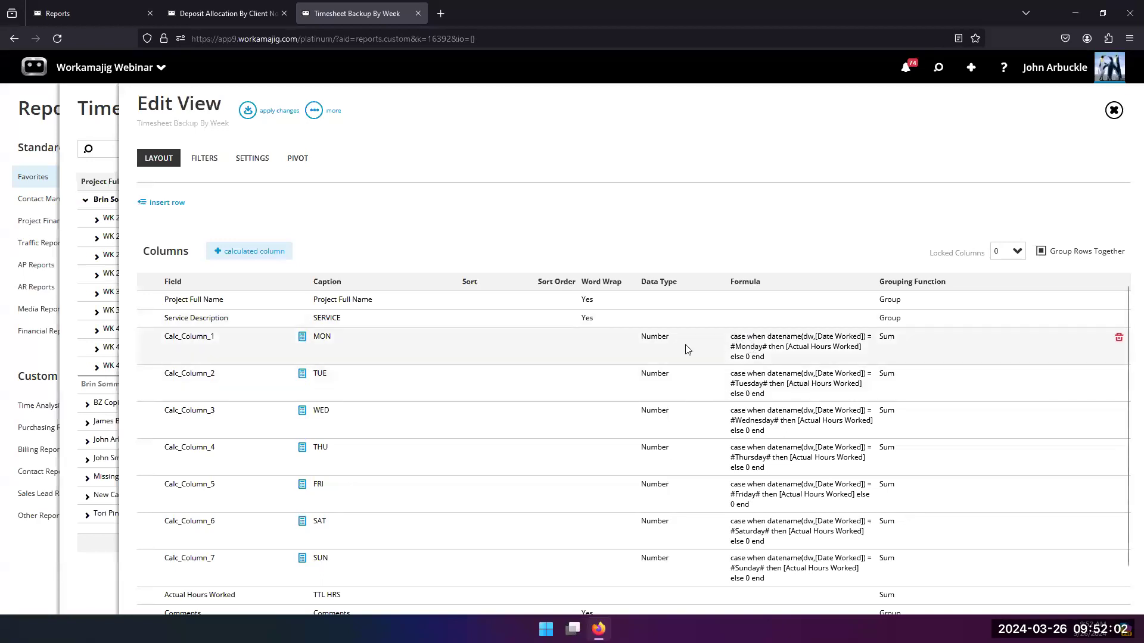
scroll(252, 375, "up", 2)
scroll(252, 384, "up", 1)
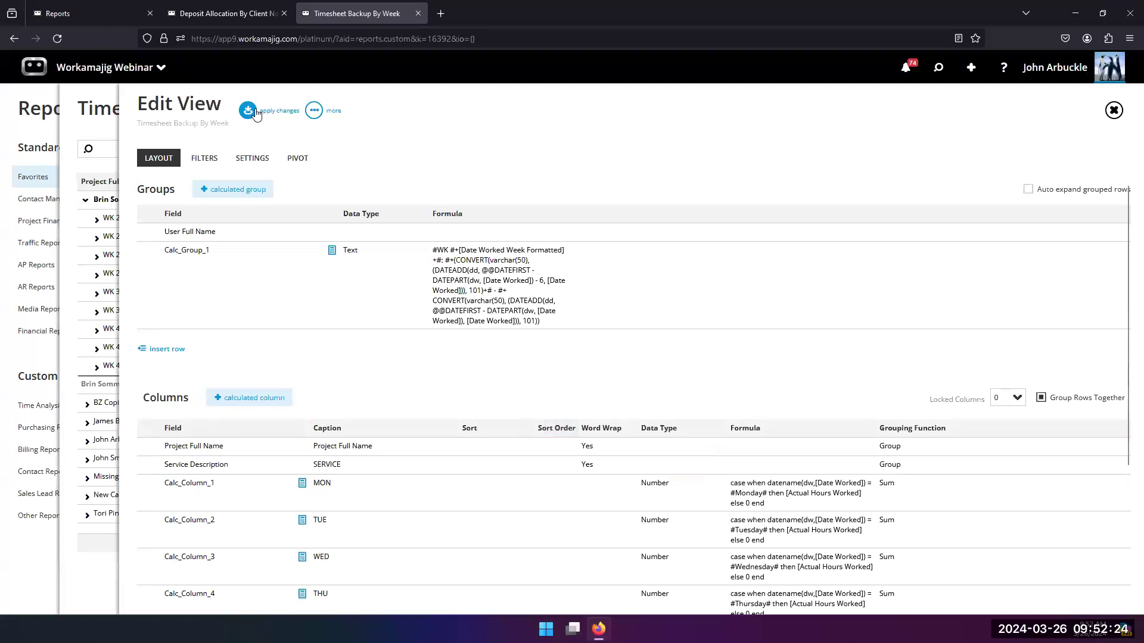
left_click(255, 112)
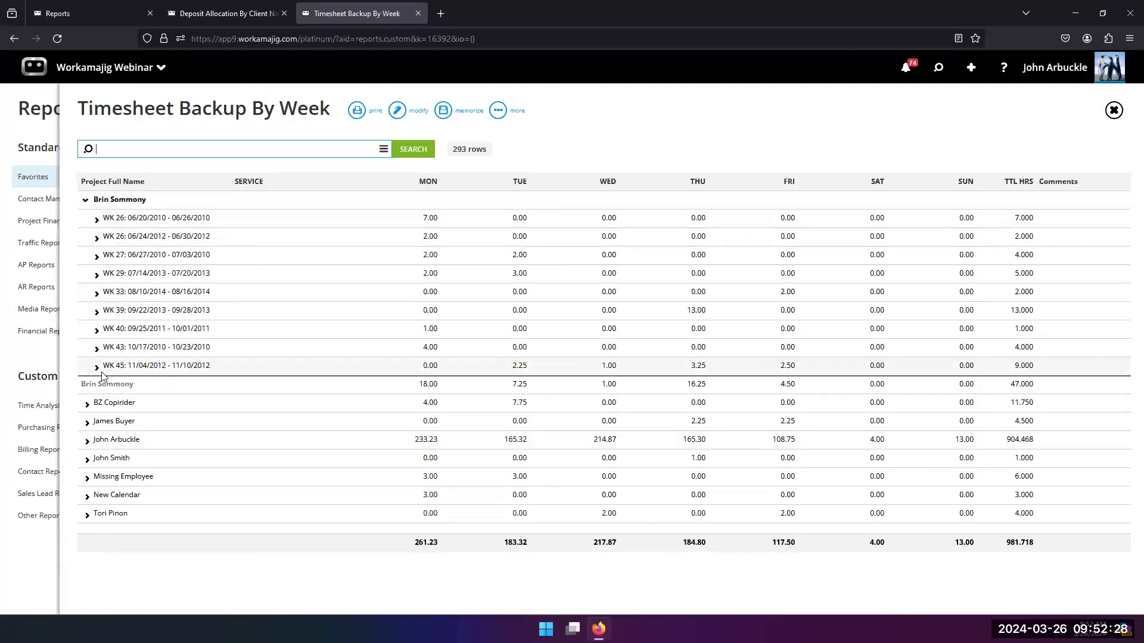
left_click(97, 221)
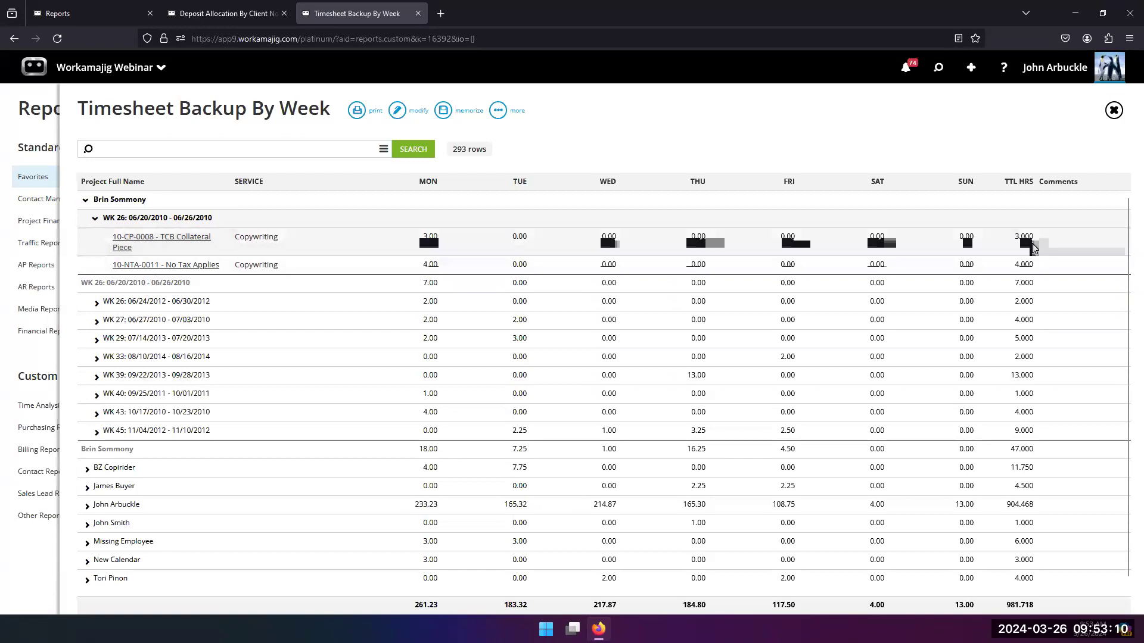
Step: Reopen the view layout and review the Actual Hours Worked column alongside the weekday columns and the calculated week group
left_click(398, 112)
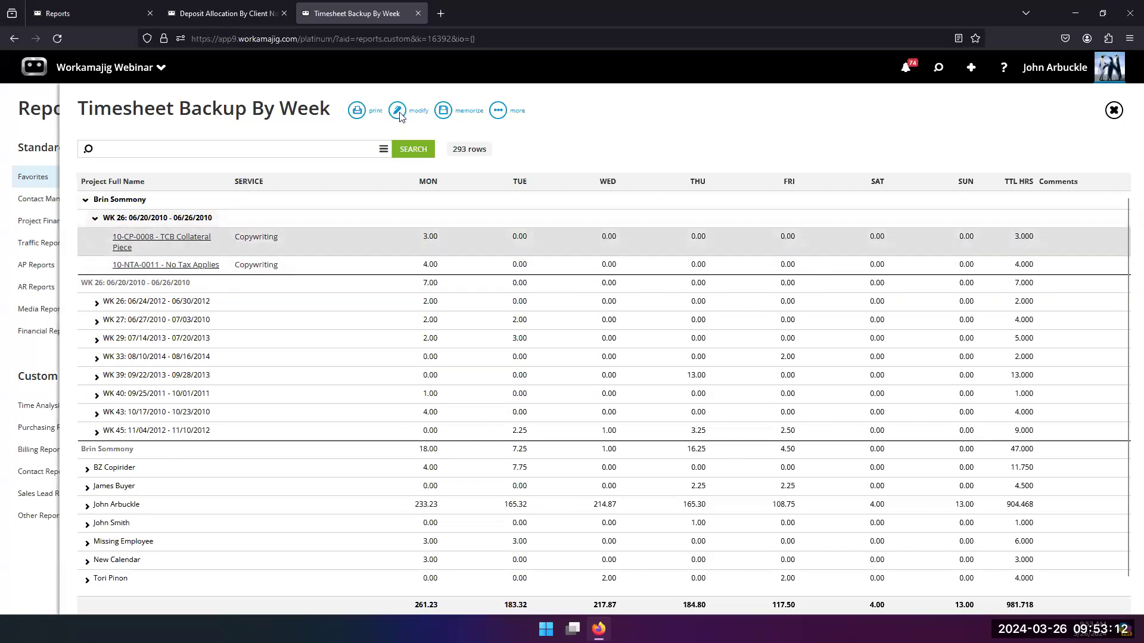
scroll(651, 484, "down", 5)
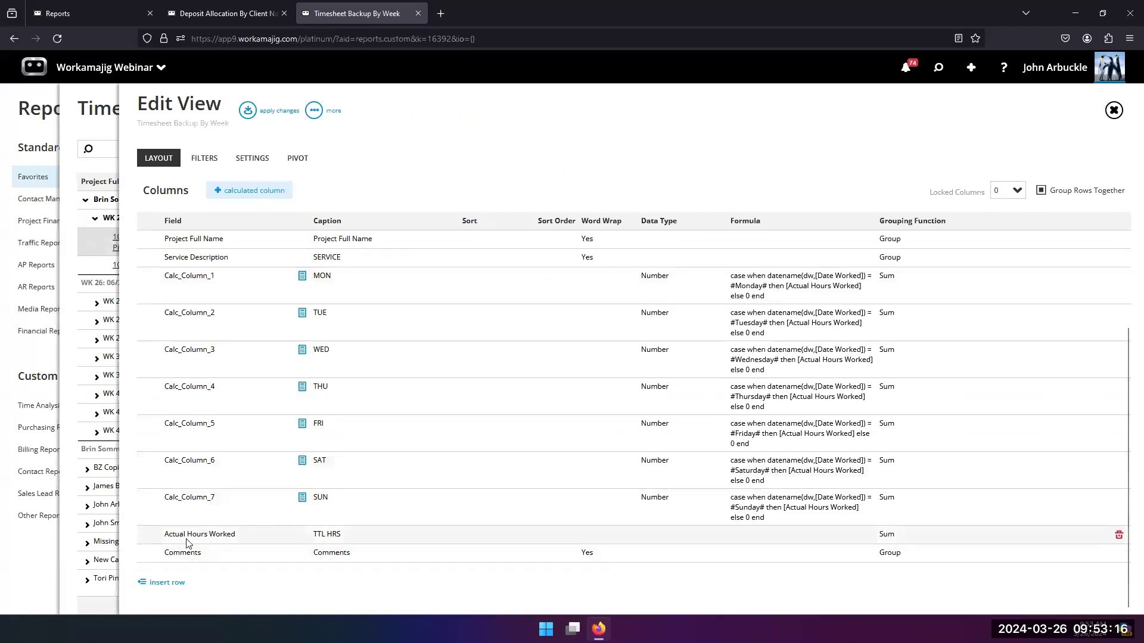
scroll(215, 253, "up", 5)
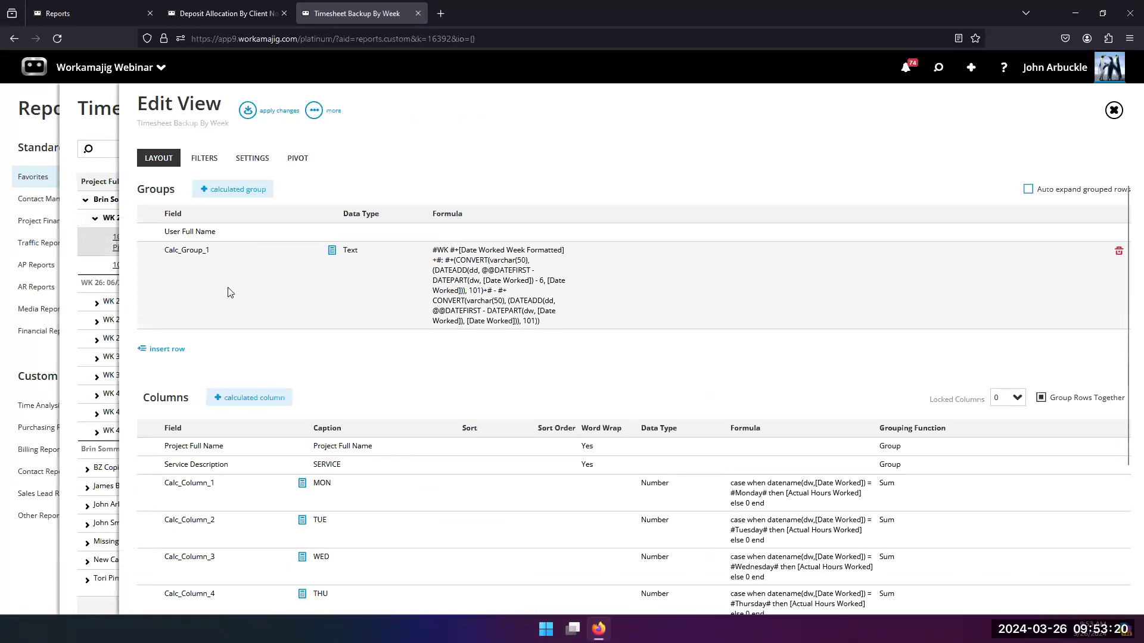
scroll(230, 291, "down", 4)
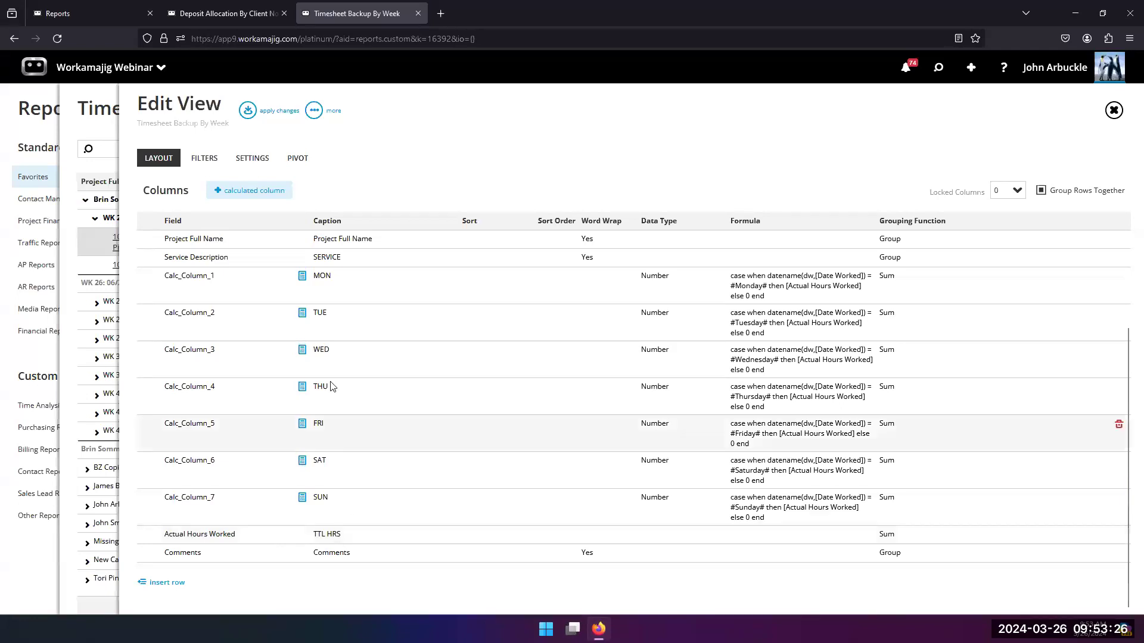
scroll(255, 256, "up", 1)
left_click(254, 252)
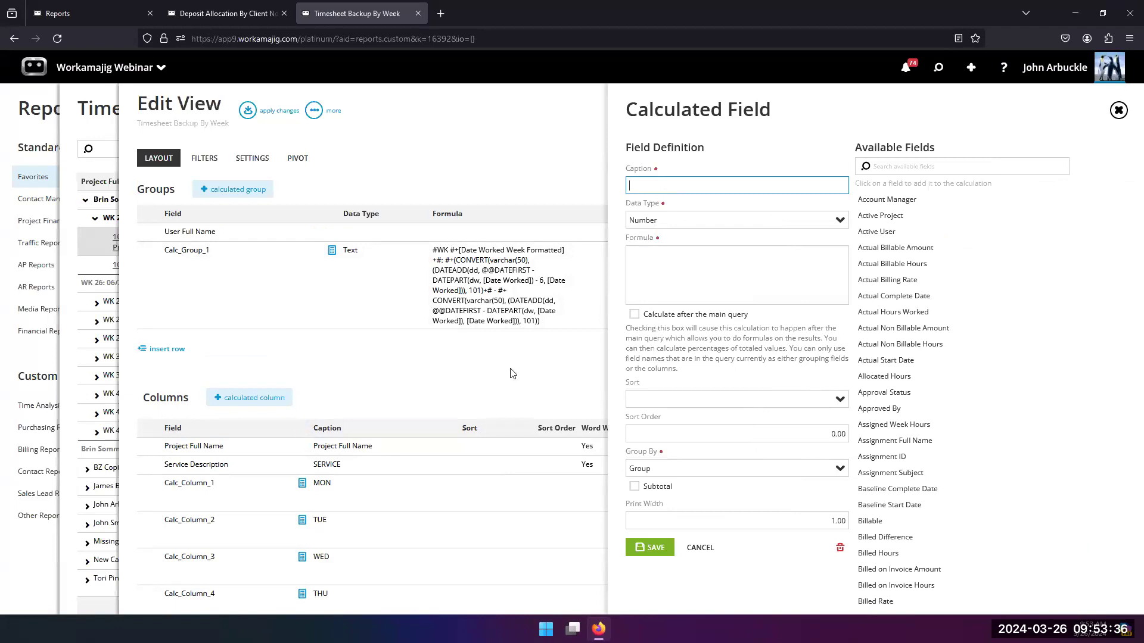
left_click(506, 374)
Step: Add a calculated column that calculates after the main query and sums Calc_Column_1 through Calc_Column_7
scroll(483, 532, "down", 3)
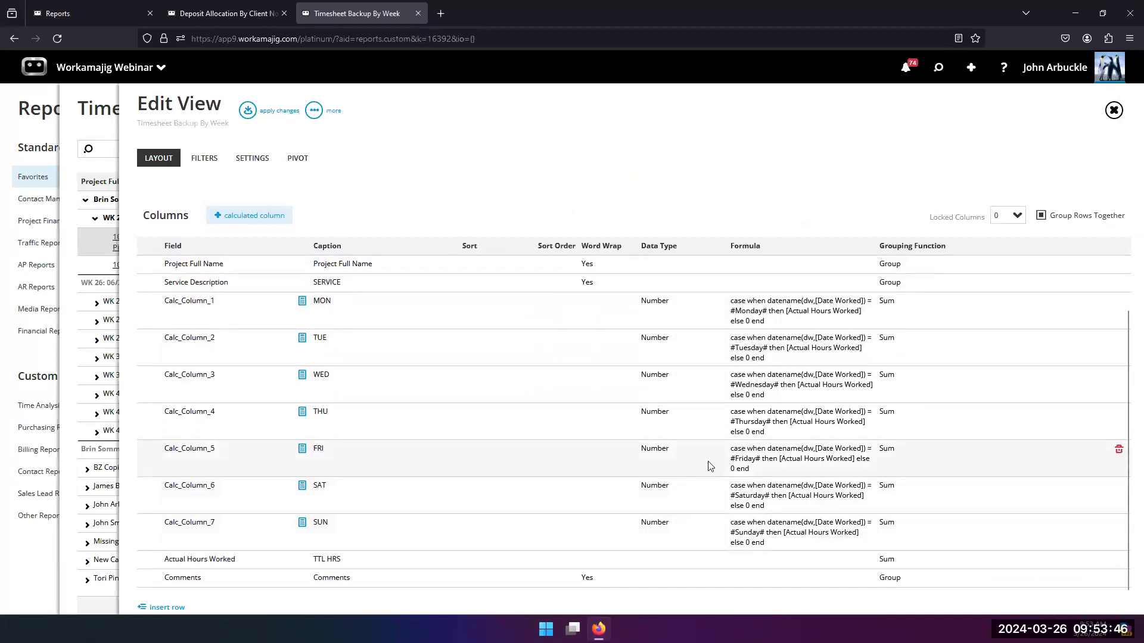
scroll(372, 459, "down", 1)
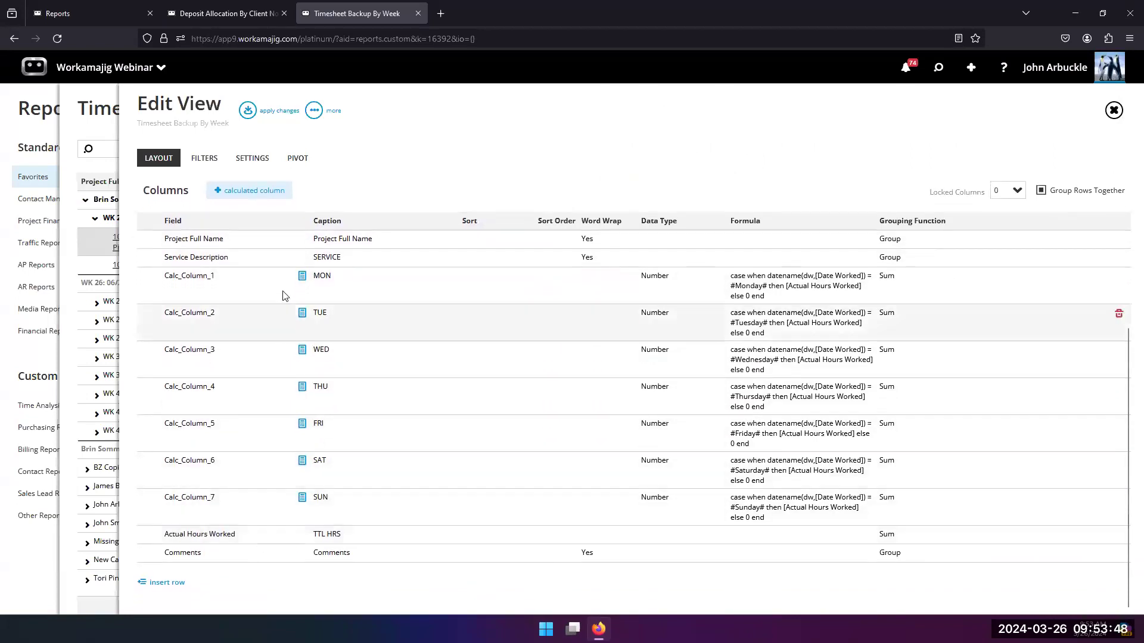
left_click(249, 191)
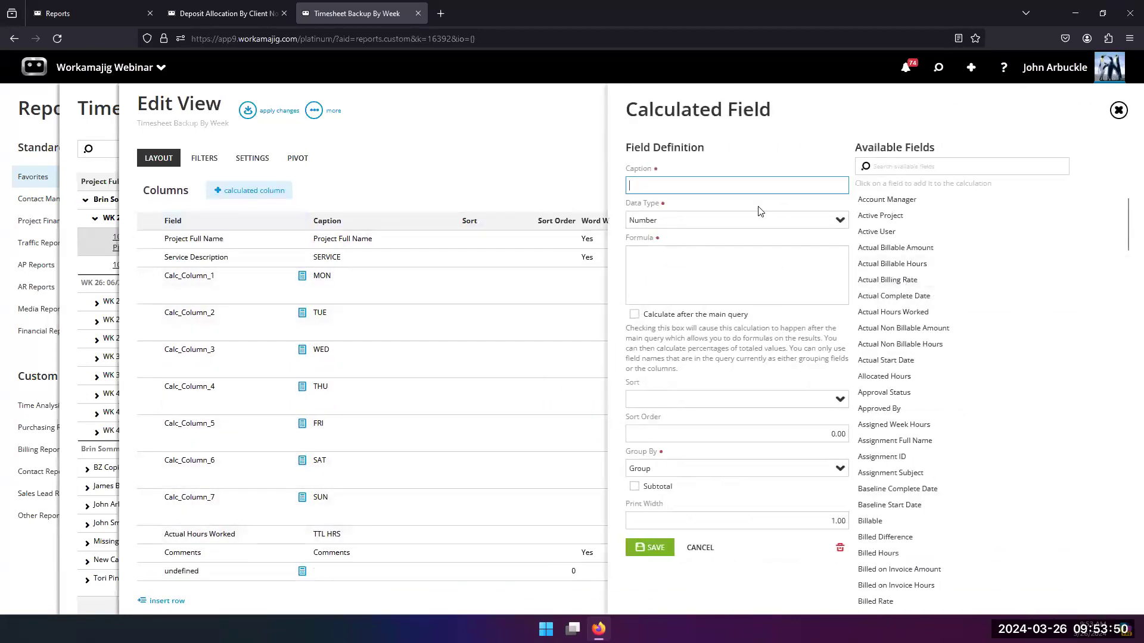
left_click(635, 314)
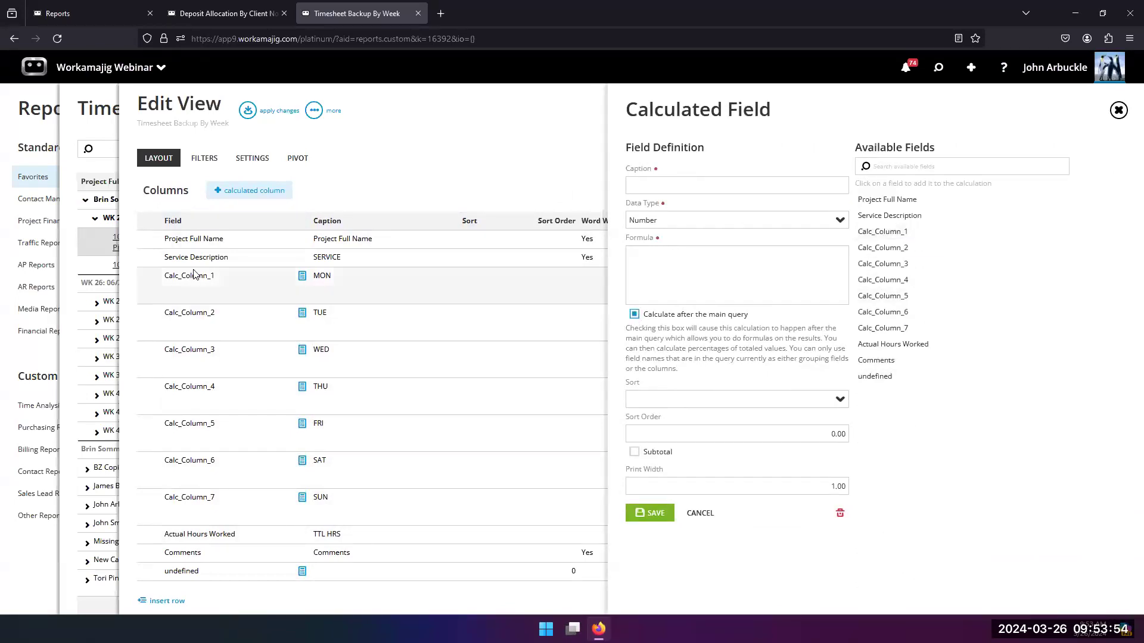
left_click(882, 232)
left_click(881, 247)
left_click(881, 263)
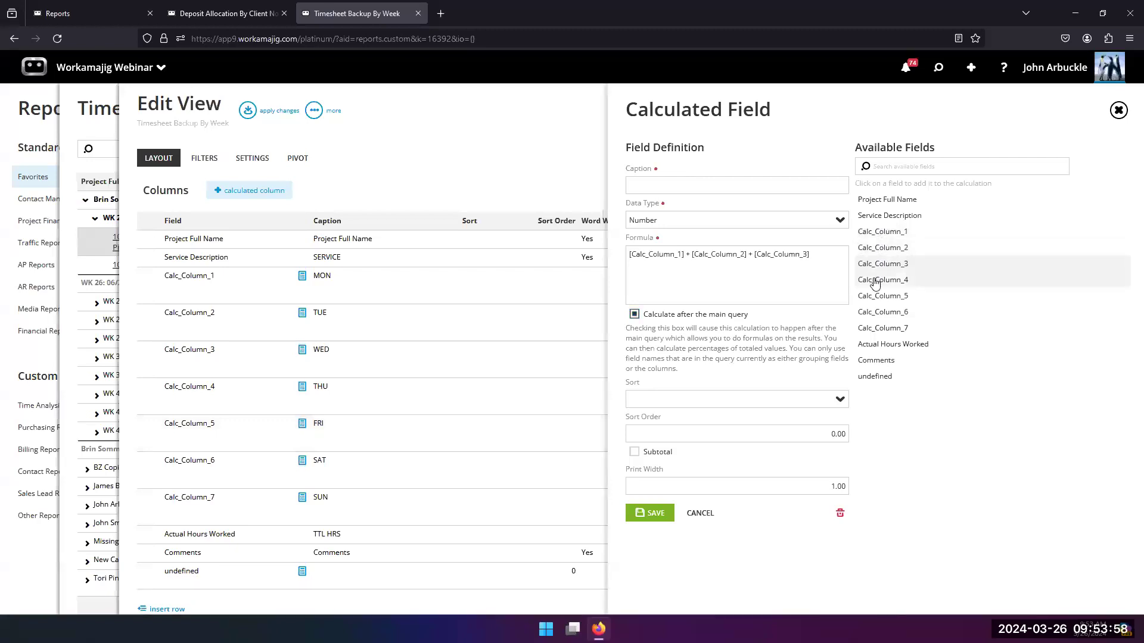
left_click(875, 280)
left_click(876, 296)
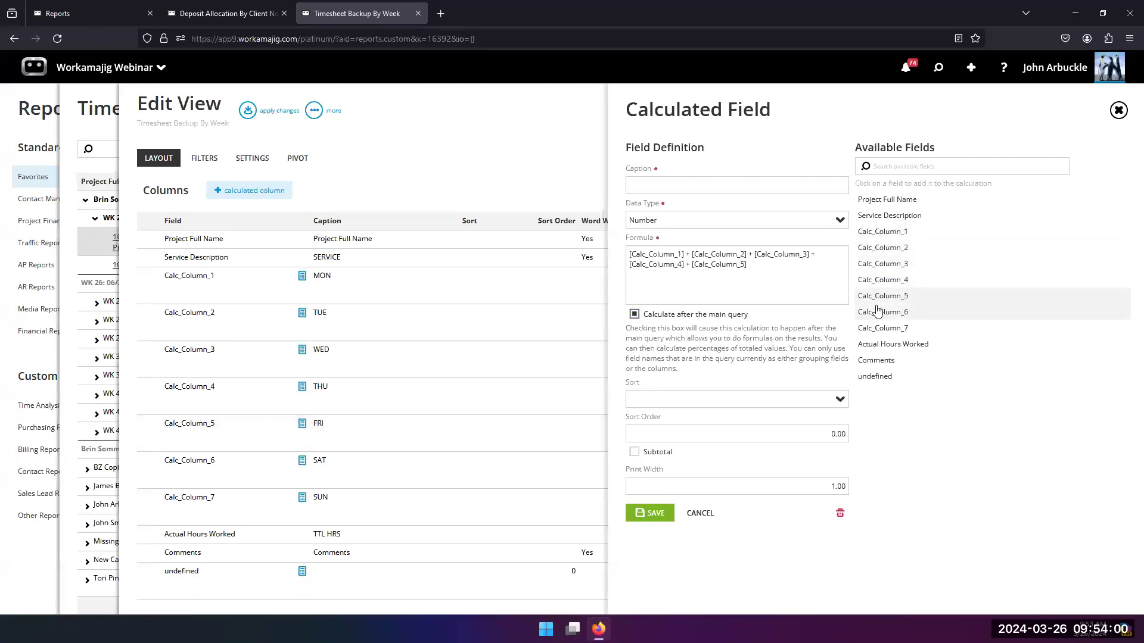
left_click(877, 312)
left_click(875, 328)
Step: Caption the new calculated column TTL HOURS, enable its subtotal and save the field
left_click(690, 187)
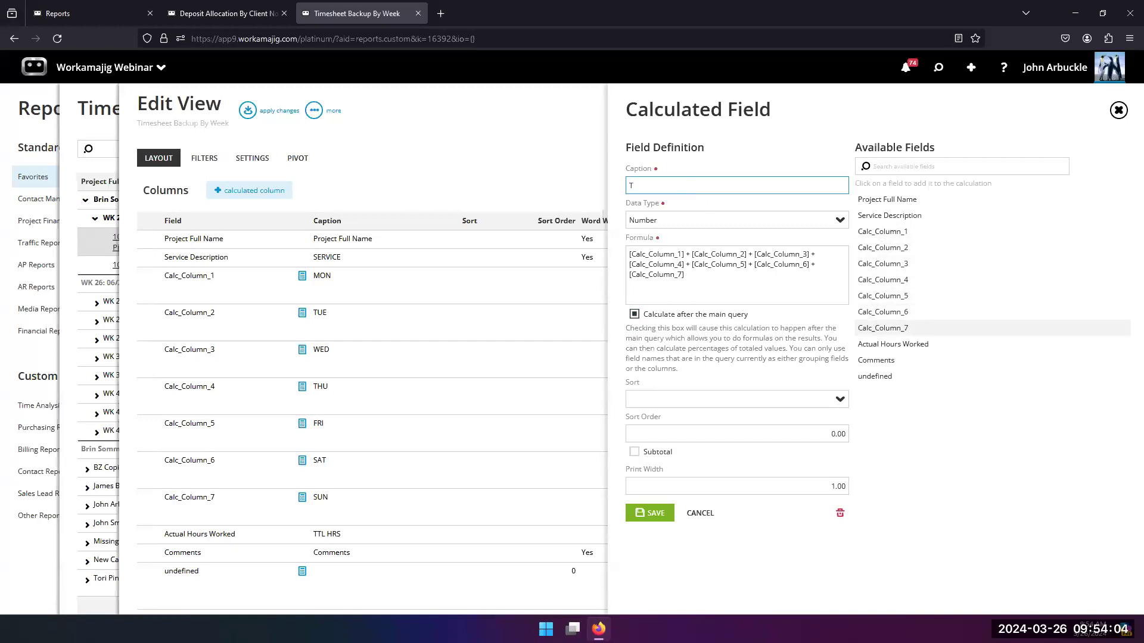
type("TTL HOURS")
left_click(634, 451)
left_click(653, 515)
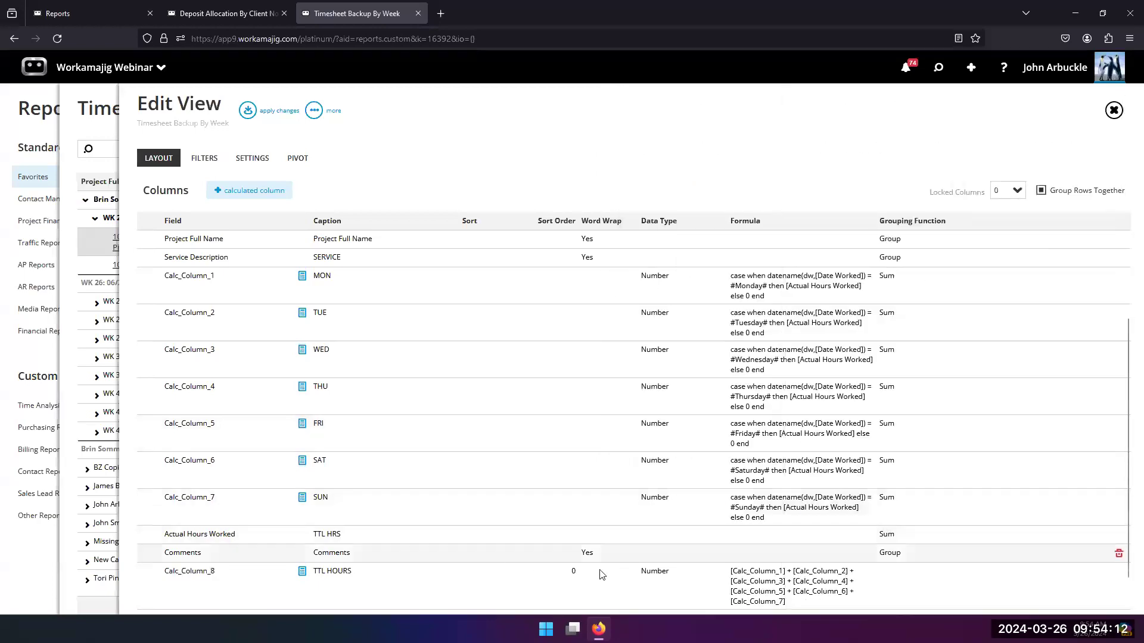
scroll(733, 586, "down", 1)
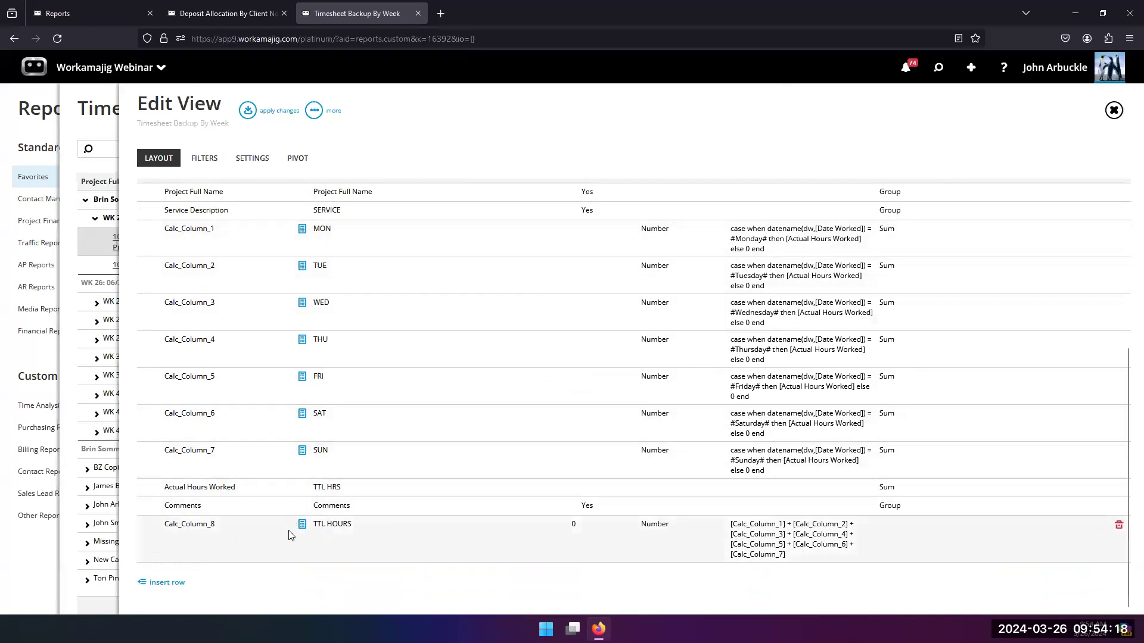
Step: Apply the layout, rerun the view and compare the TTL HOURS column with TTL HRS
left_click(249, 111)
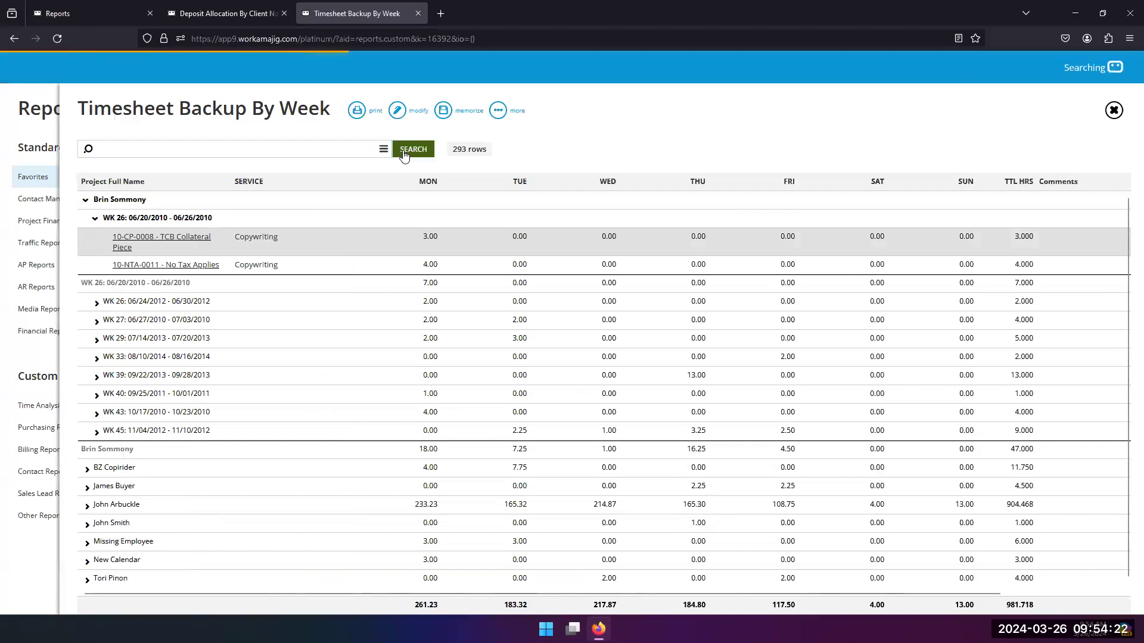
left_click_drag(480, 595, 712, 597)
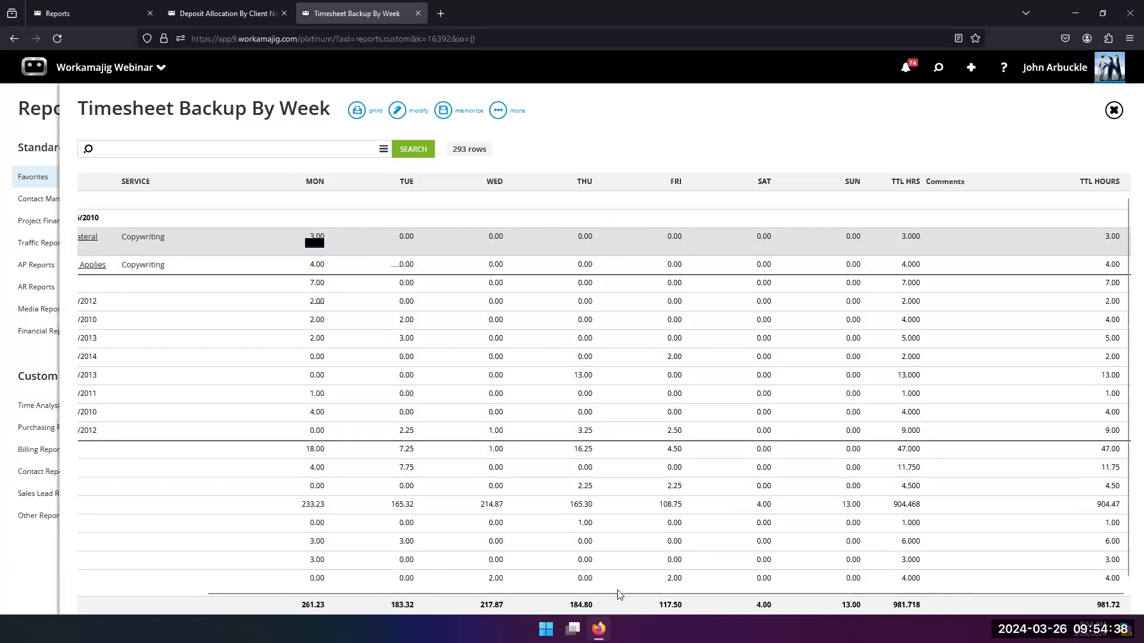
scroll(500, 582, "left", 3)
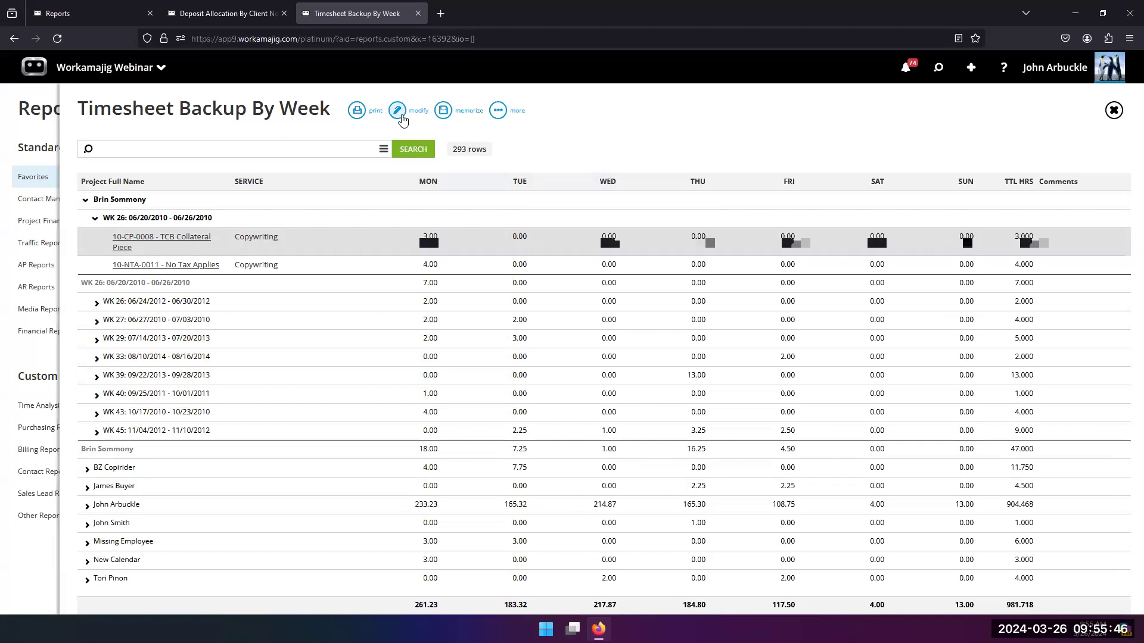
Step: Open the Timesheet Backup By Week layout for editing again
left_click(401, 114)
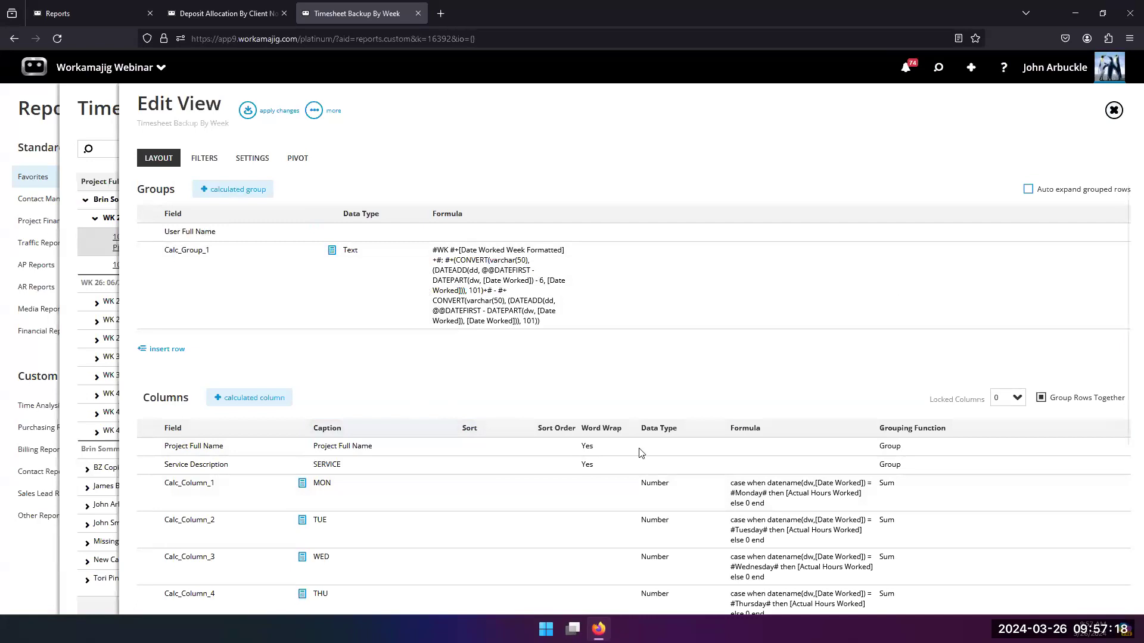
Step: Examine the grouping function options for the Service Description column and the general settings of the view
scroll(511, 449, "down", 3)
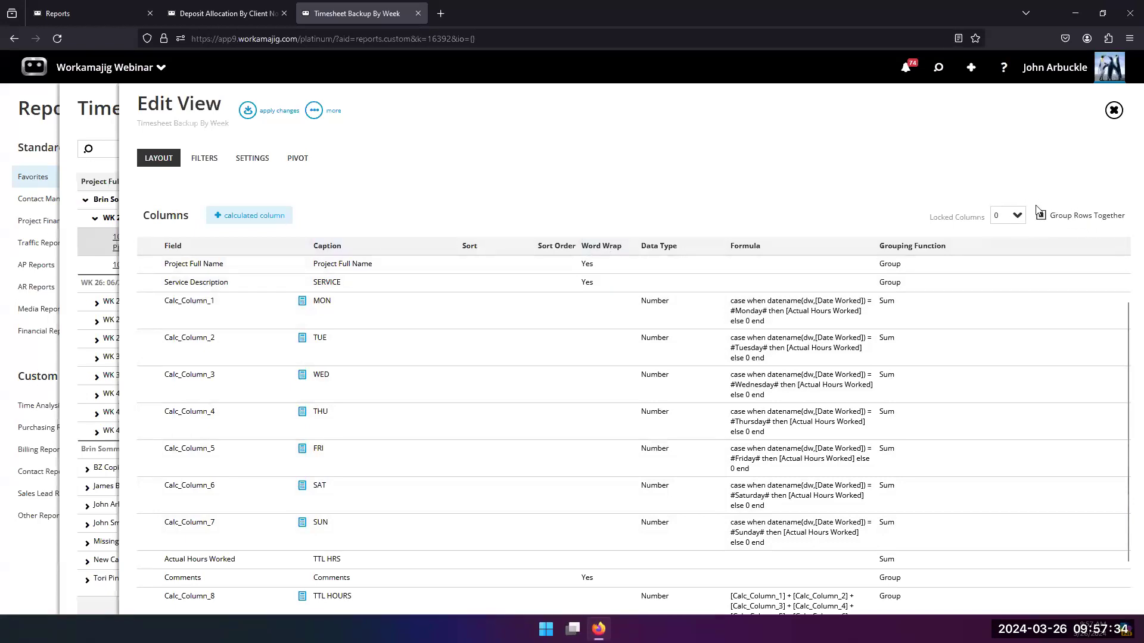
left_click(901, 289)
left_click(951, 288)
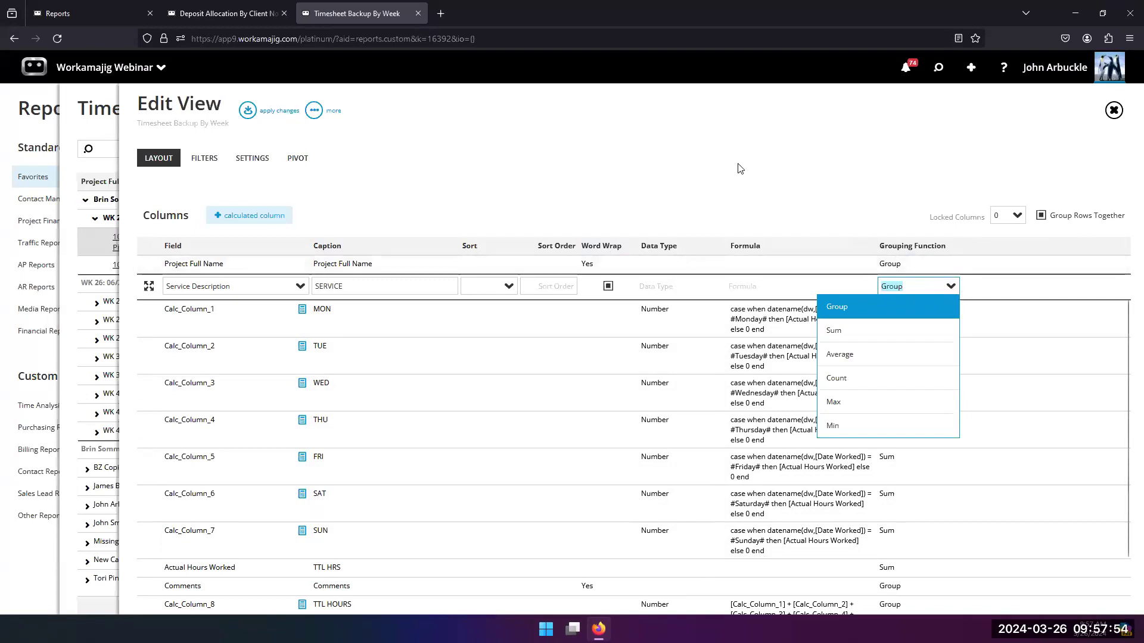
left_click(805, 170)
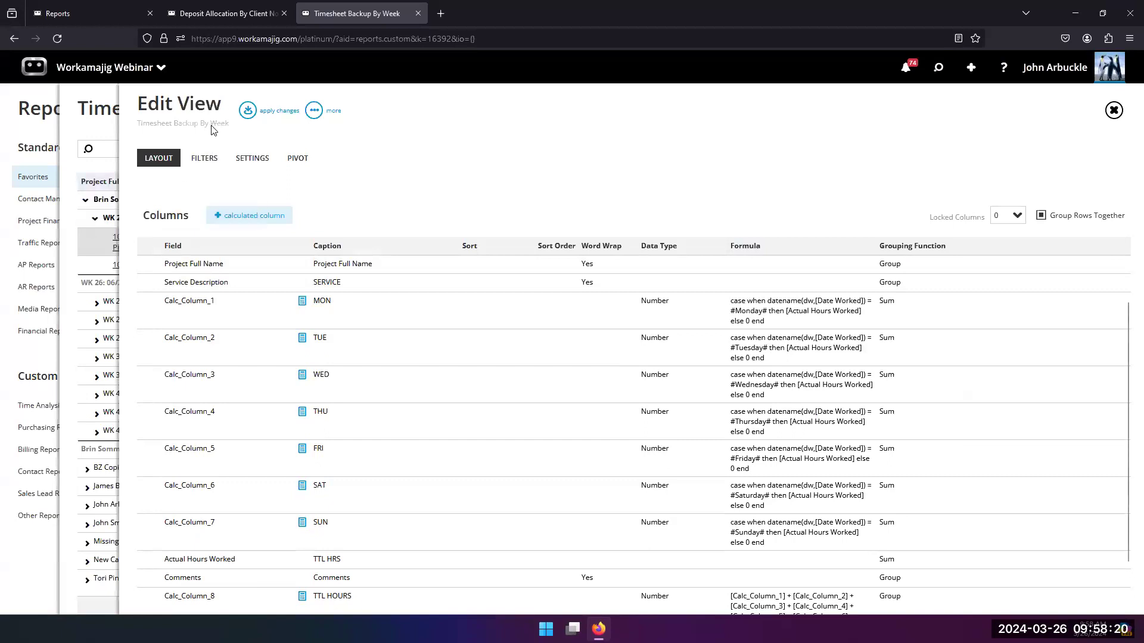
left_click(253, 158)
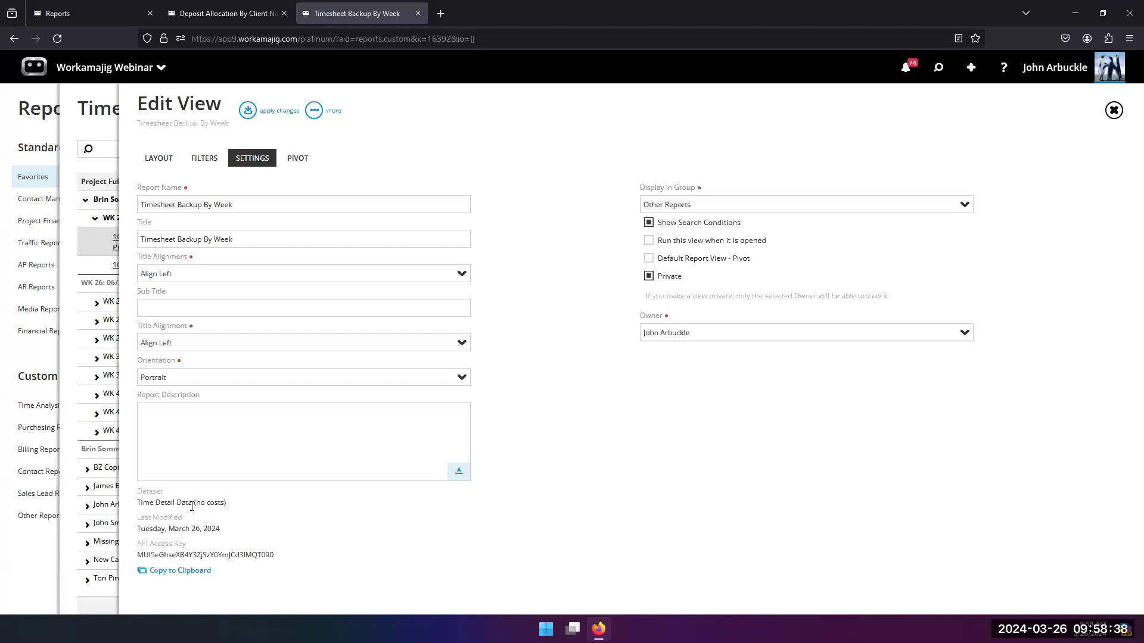
Step: Insert a new row at the end of the layout's columns and browse the fields available for it
left_click(159, 158)
scroll(271, 331, "down", 2)
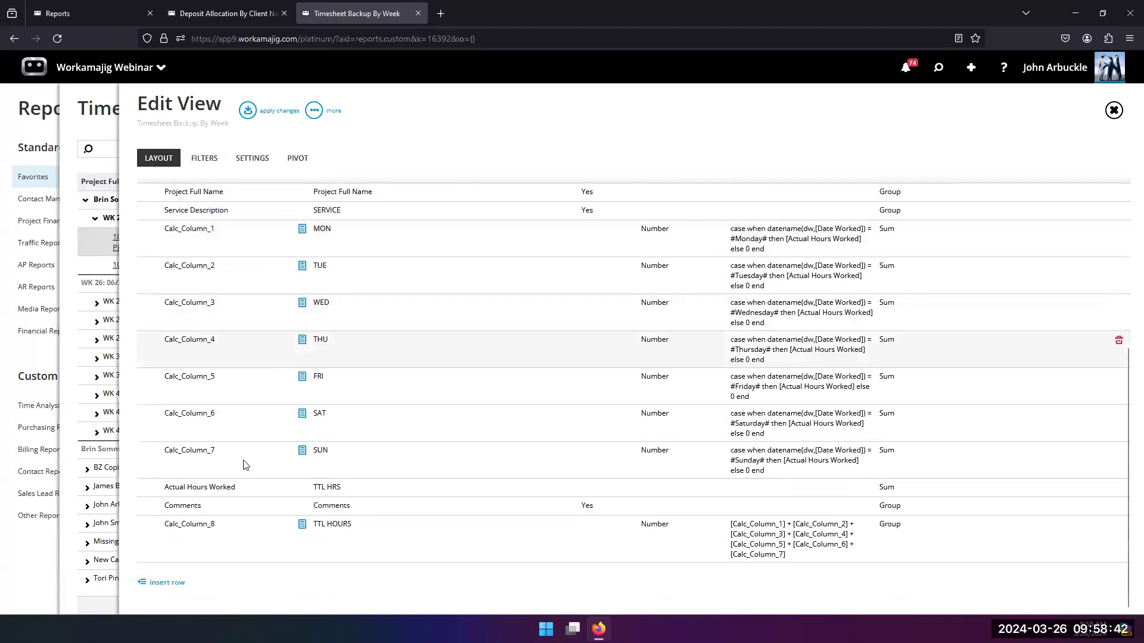
left_click(161, 582)
left_click(301, 575)
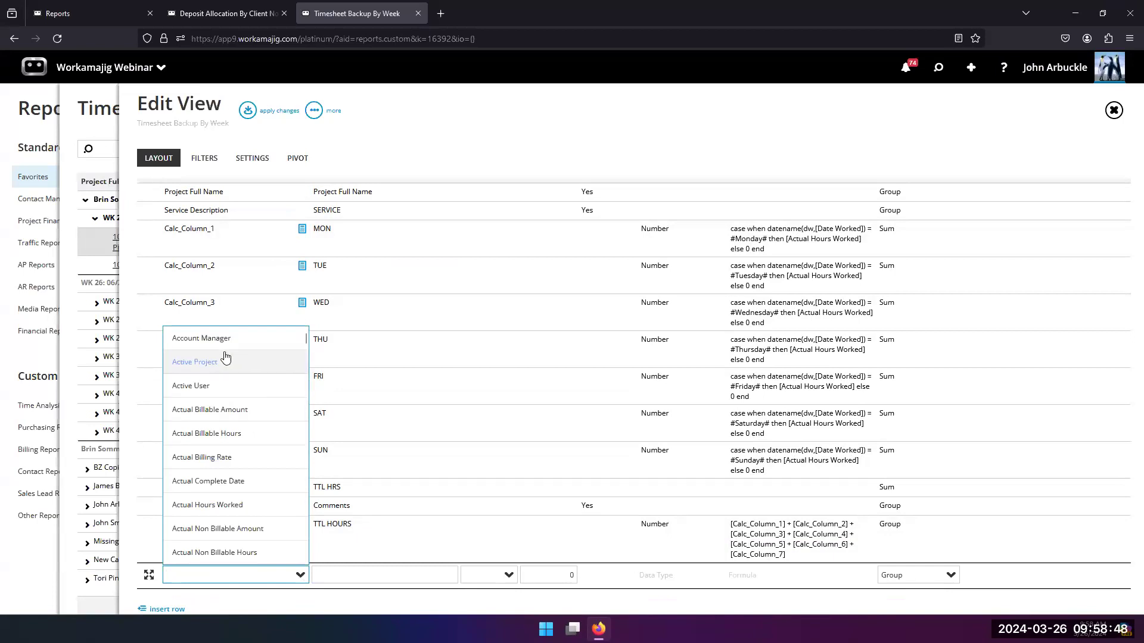
scroll(219, 346, "down", 2)
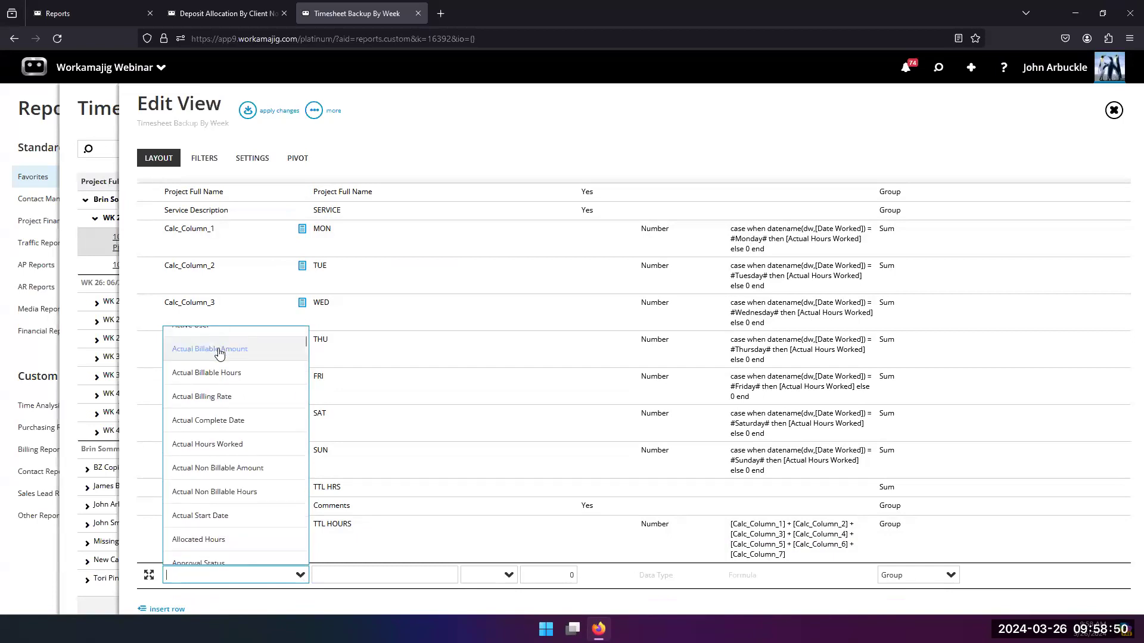
scroll(219, 358, "up", 2)
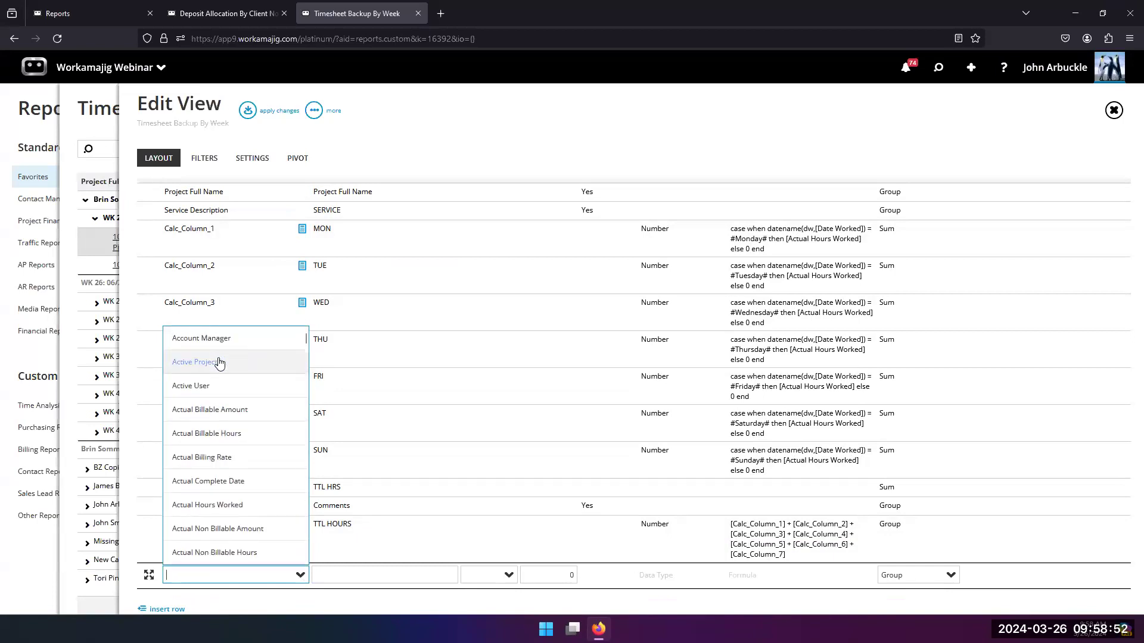
scroll(232, 373, "down", 4)
scroll(234, 376, "down", 13)
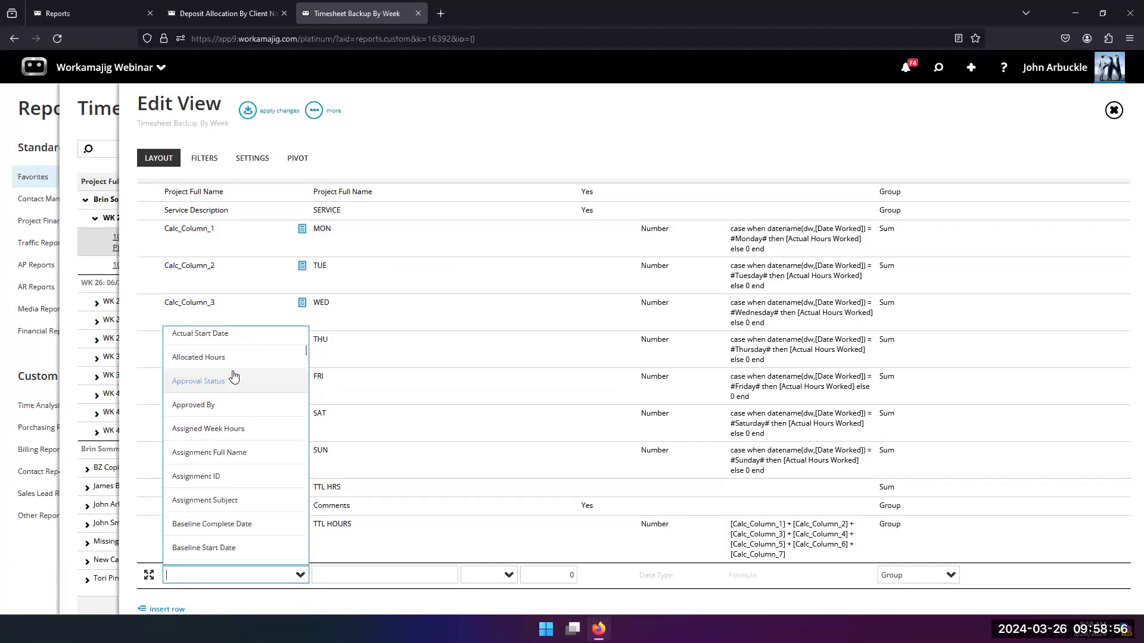
scroll(234, 376, "down", 15)
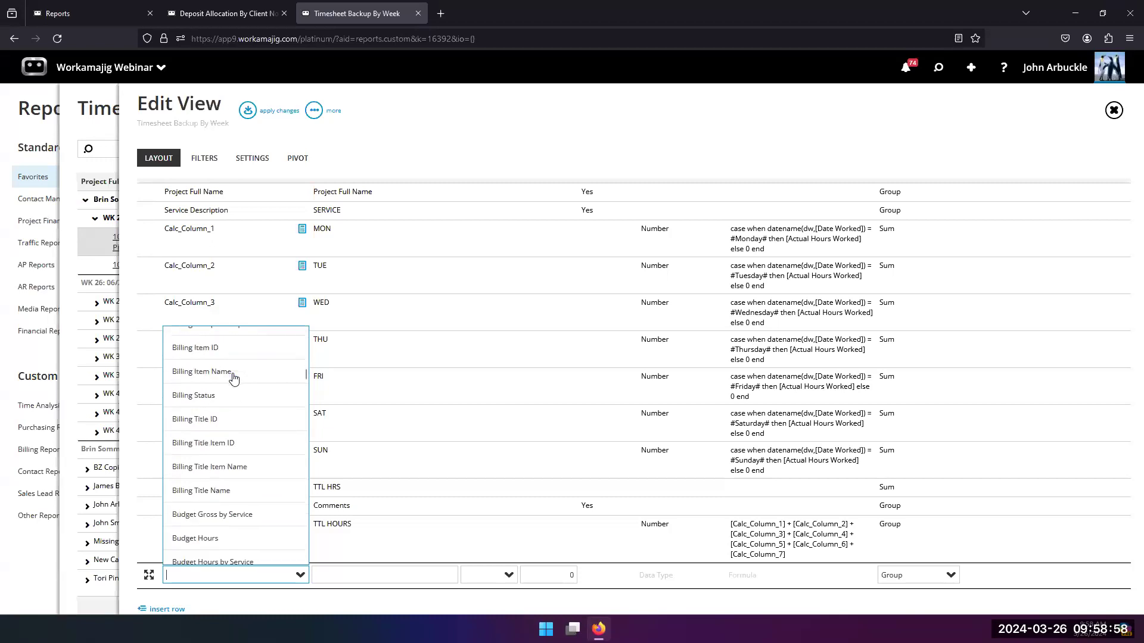
scroll(233, 379, "down", 20)
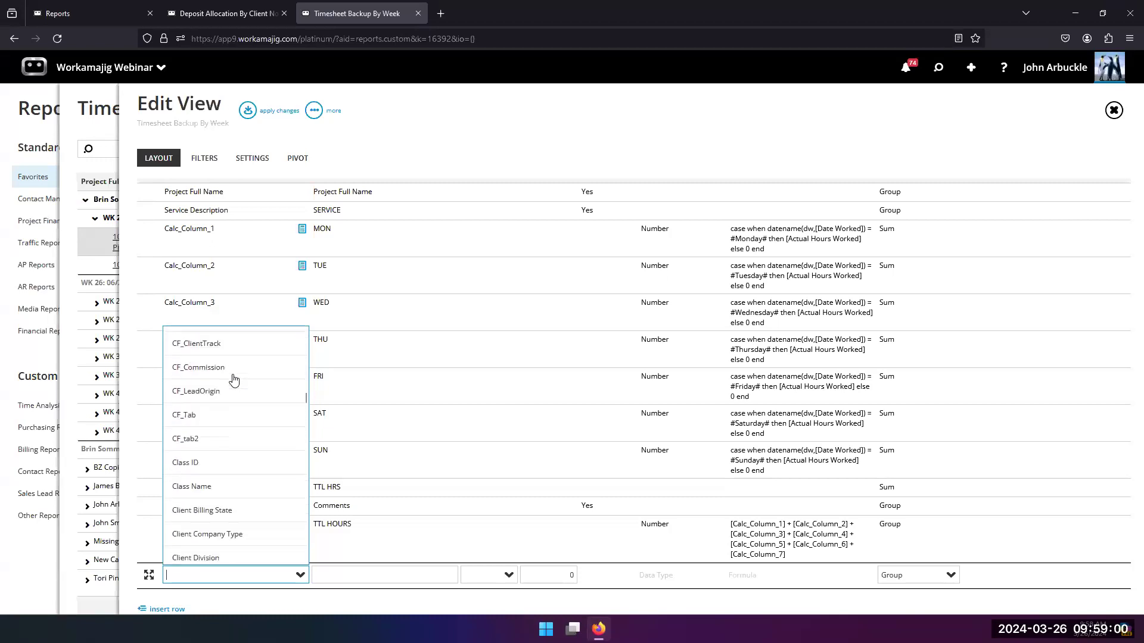
scroll(234, 380, "down", 5)
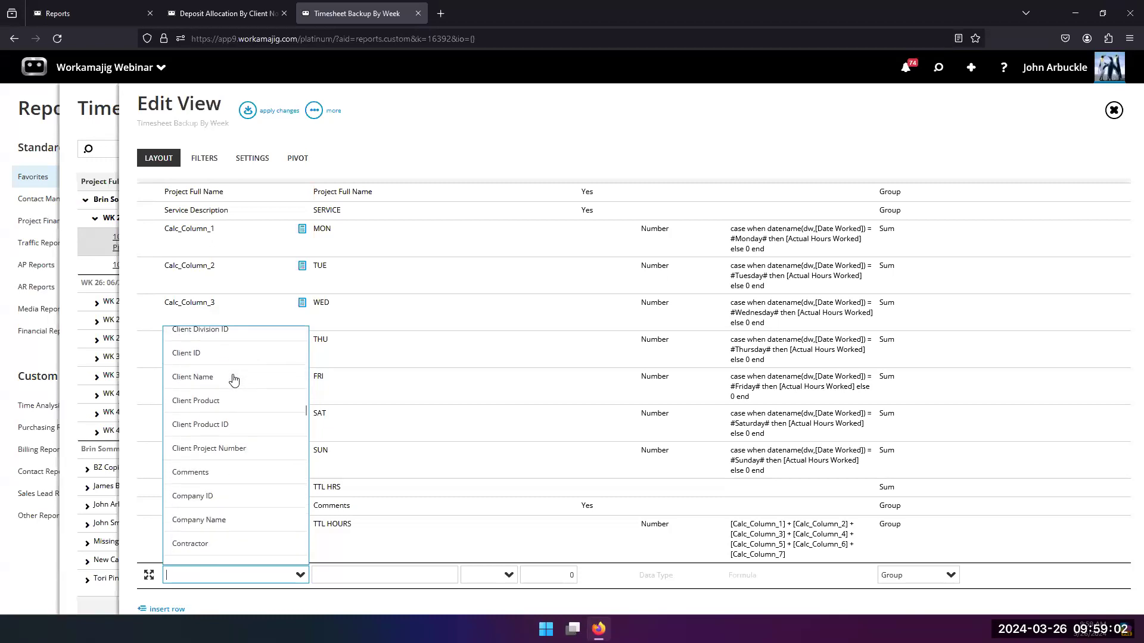
scroll(234, 379, "up", 2)
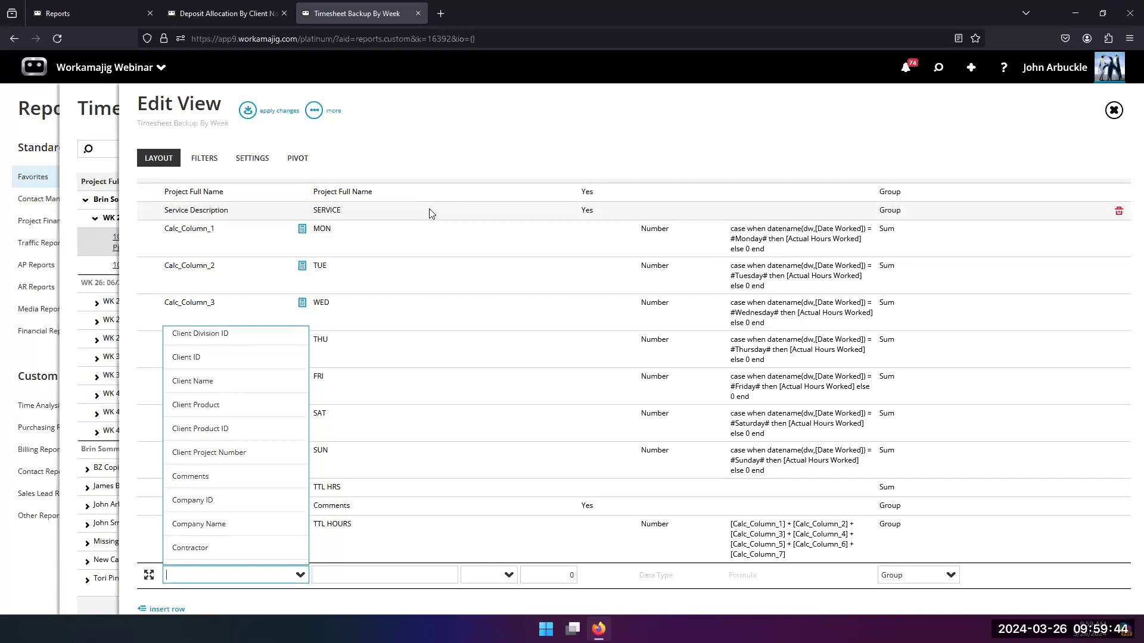
scroll(432, 213, "up", 2)
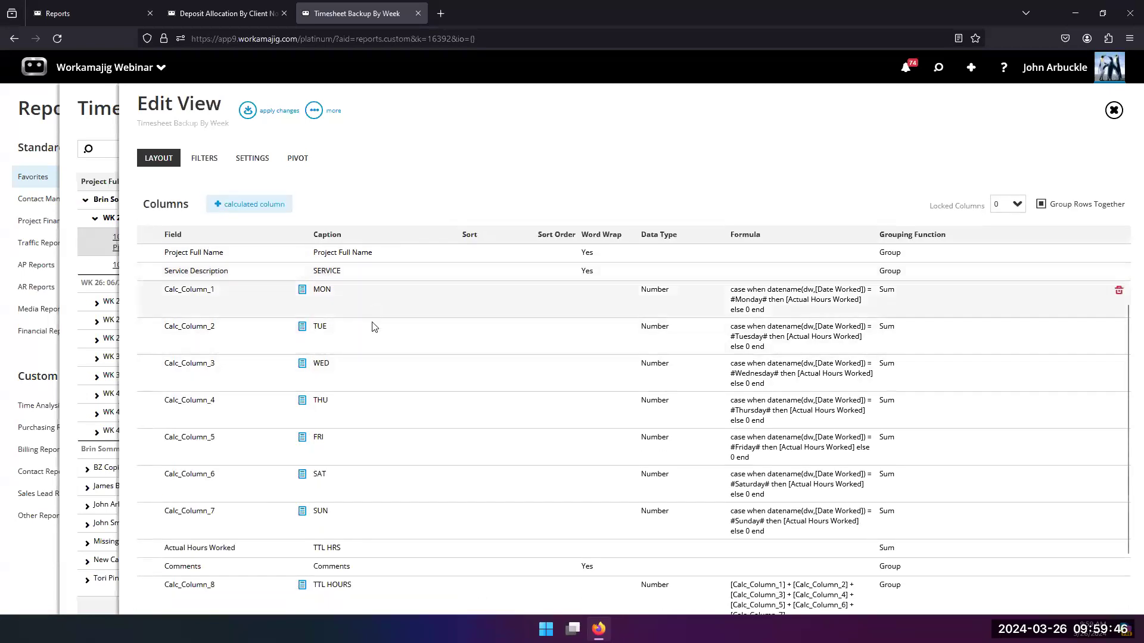
scroll(373, 328, "down", 3)
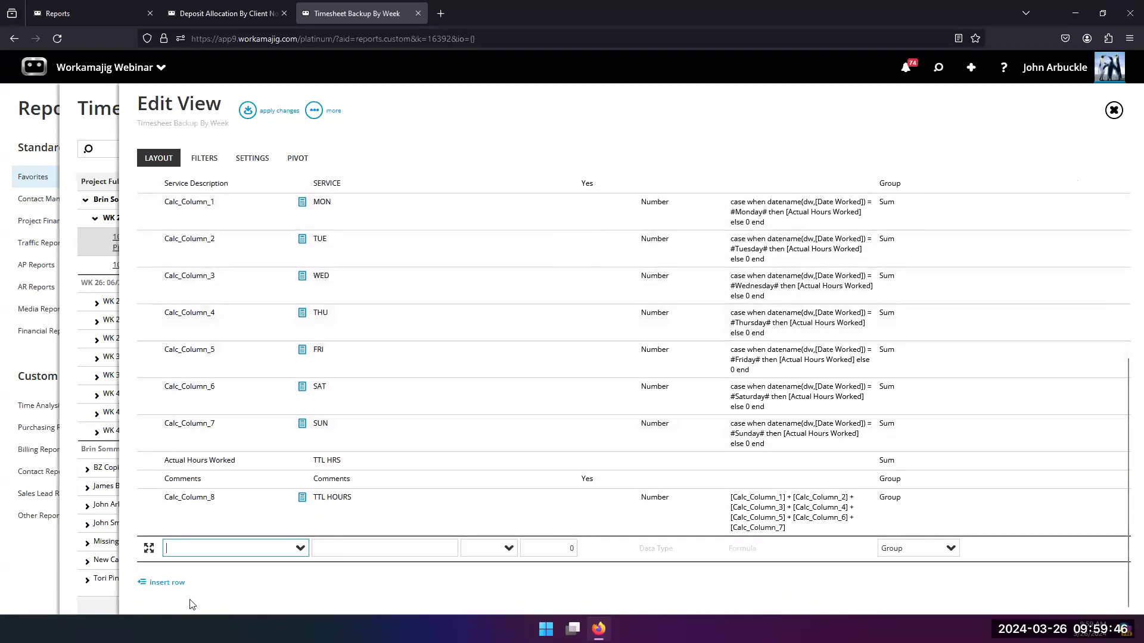
Step: Set the new column's field to Date Worked and apply the layout changes
left_click(301, 548)
scroll(249, 452, "down", 3)
scroll(250, 452, "down", 2)
scroll(205, 357, "up", 6)
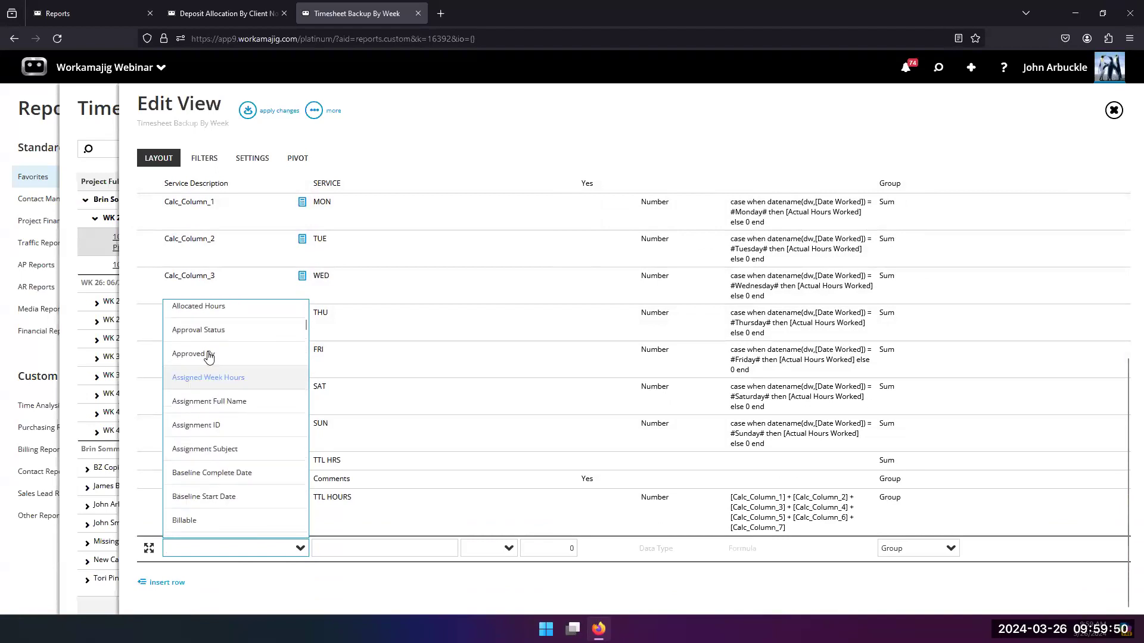
type("date")
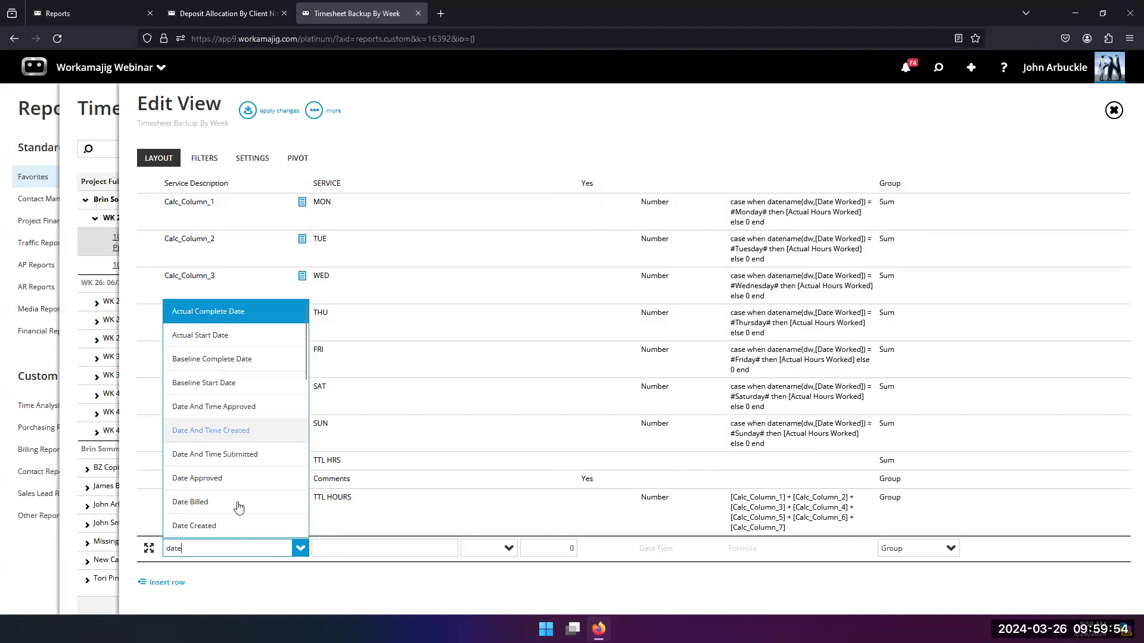
scroll(229, 499, "down", 4)
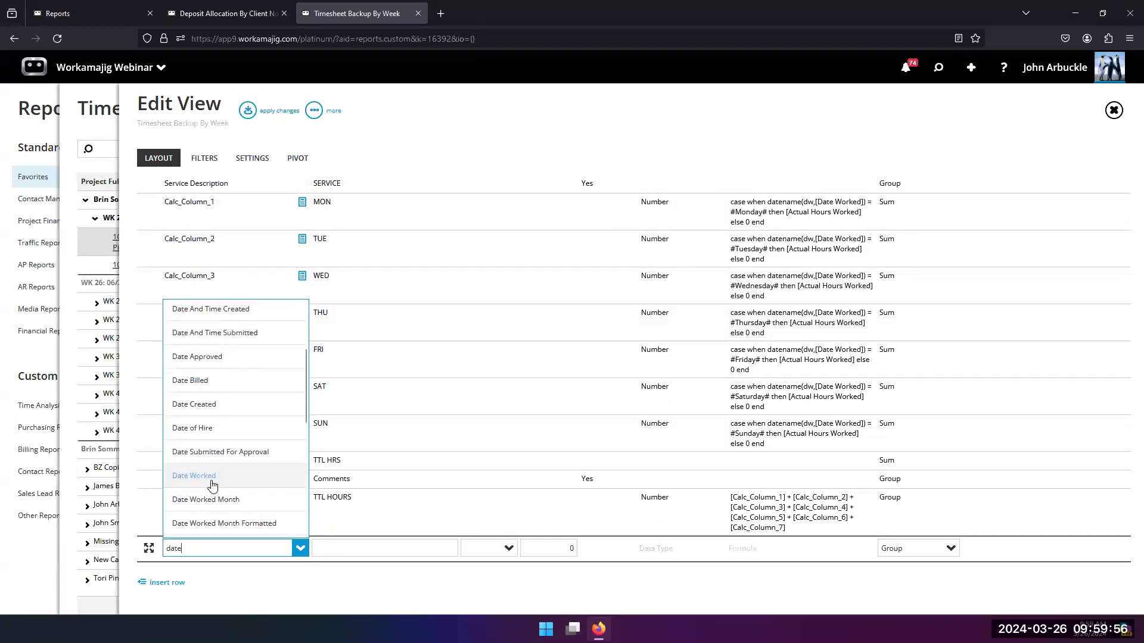
left_click(226, 476)
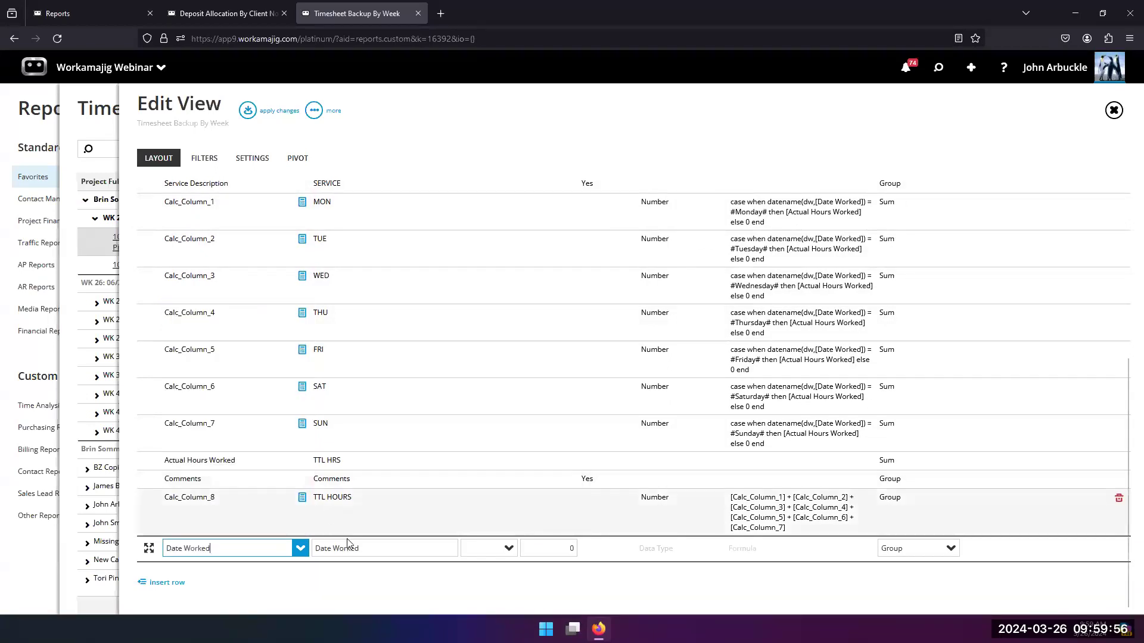
left_click(555, 138)
left_click(248, 111)
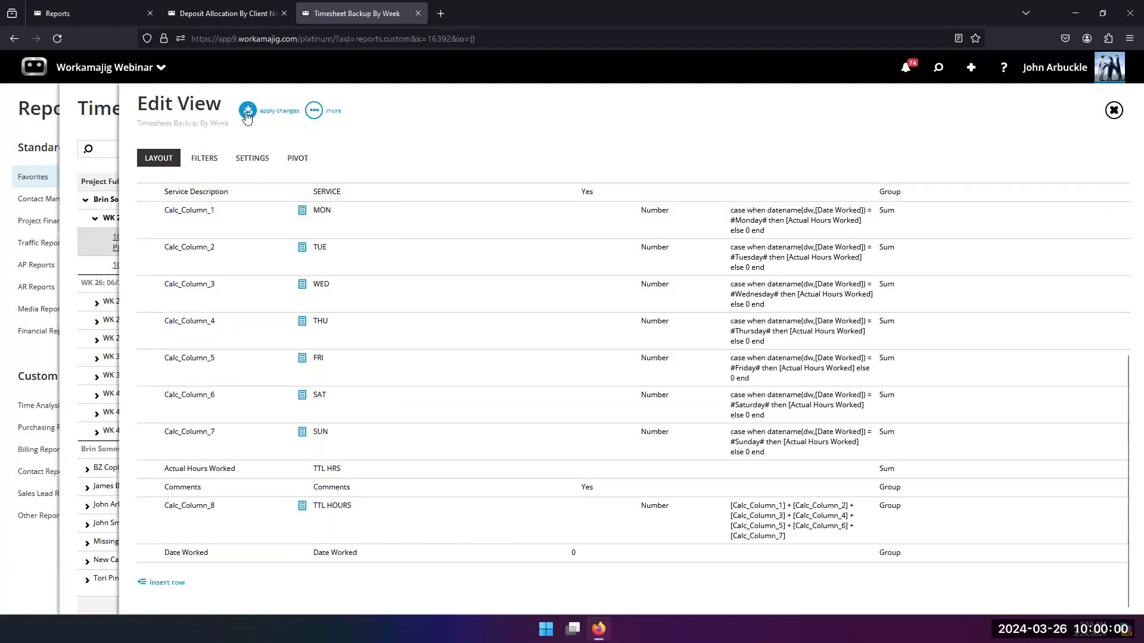
Step: Rerun the view and expand the WK 26: 06/24/2012 - 06/30/2012 and WK 27: 06/27/2010 - 07/03/2010 groups
left_click(98, 303)
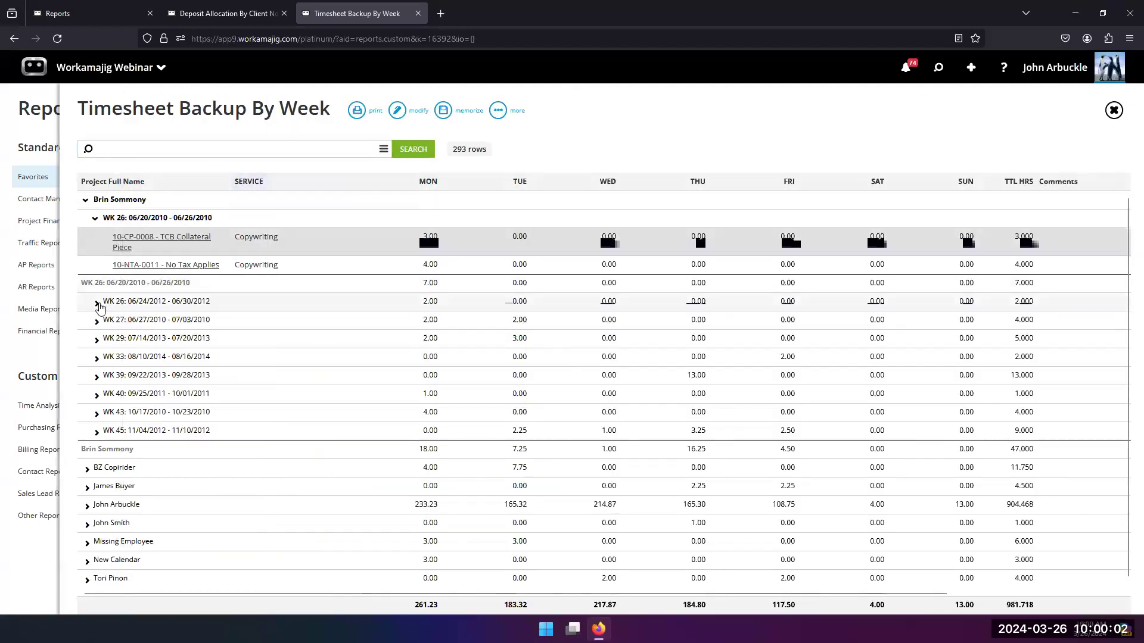
left_click(407, 152)
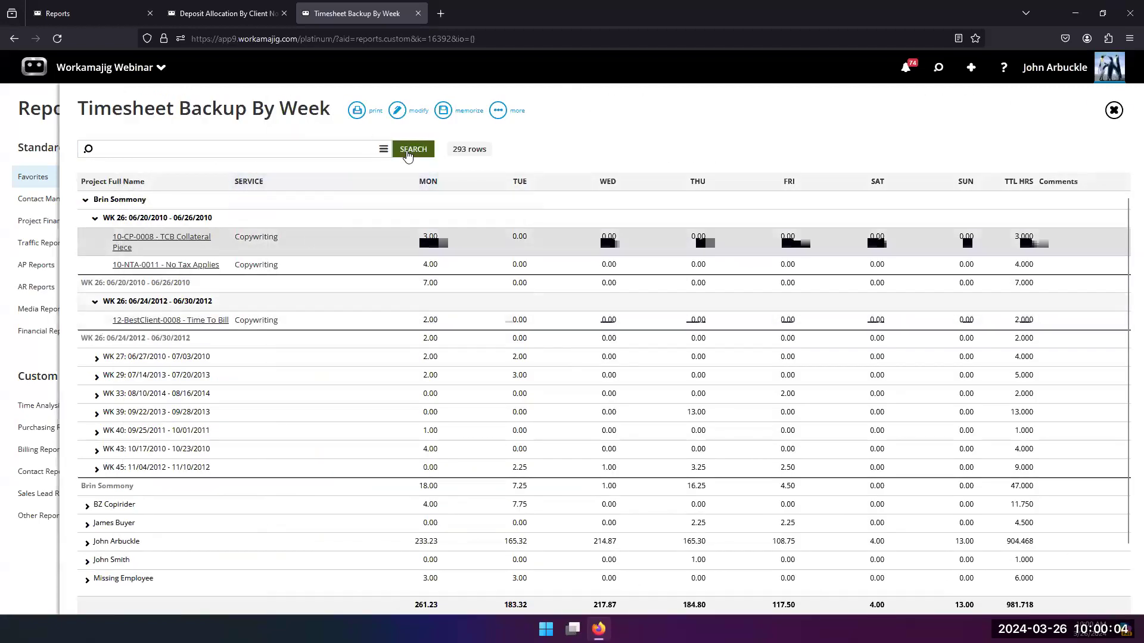
scroll(350, 367, "down", 1)
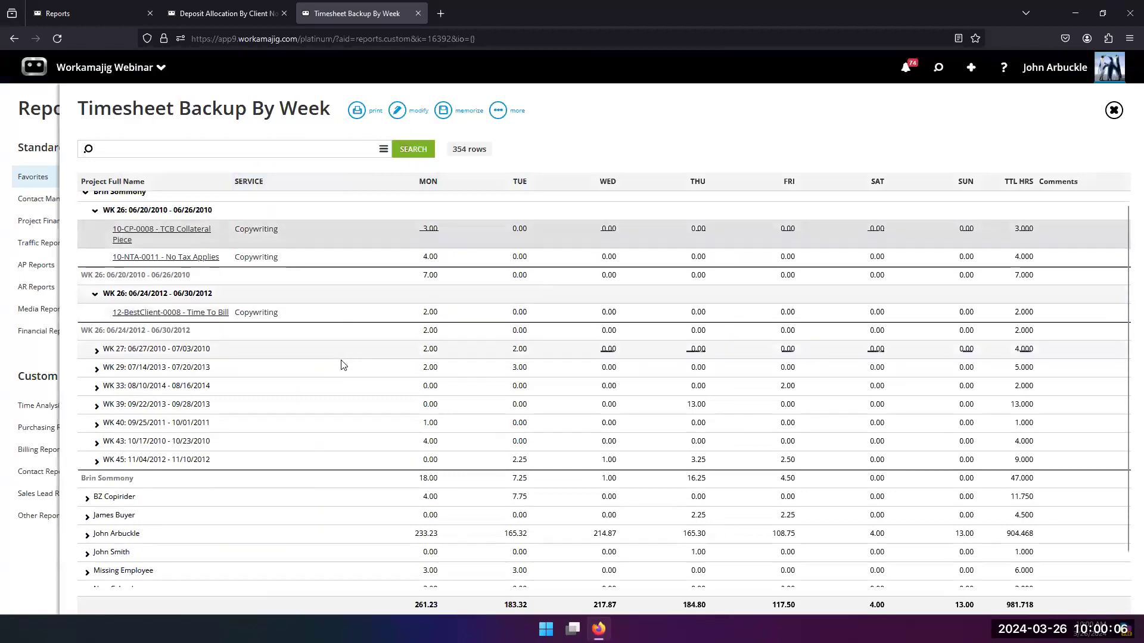
left_click(97, 321)
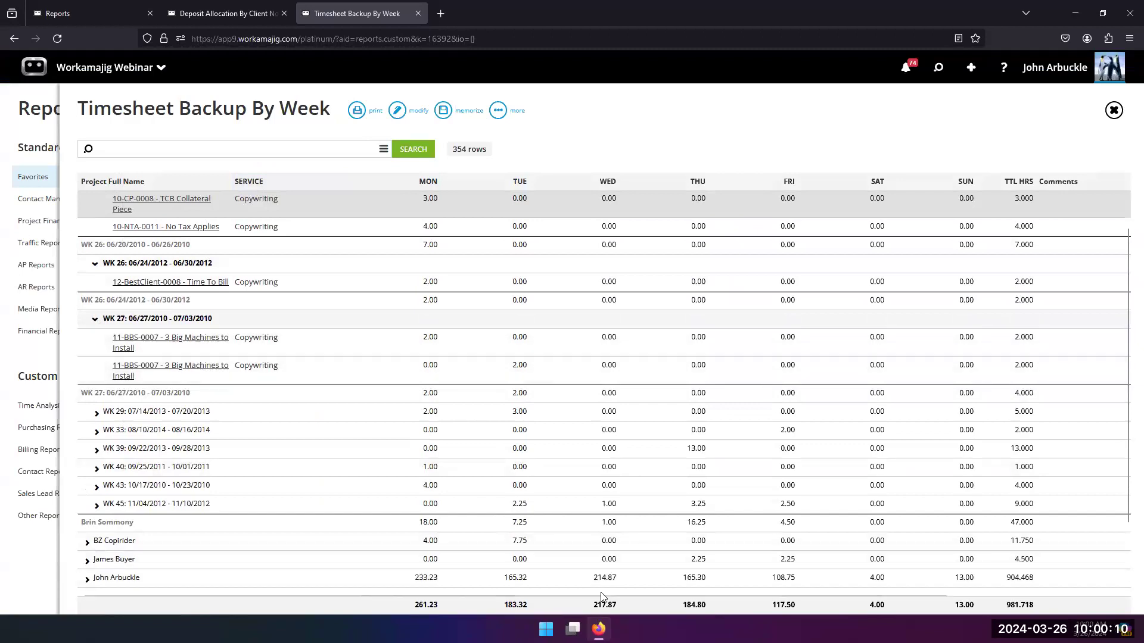
Step: Compare the project rows and their daily hours with the Date Worked column to see how it affects row grouping
left_click_drag(614, 594, 916, 598)
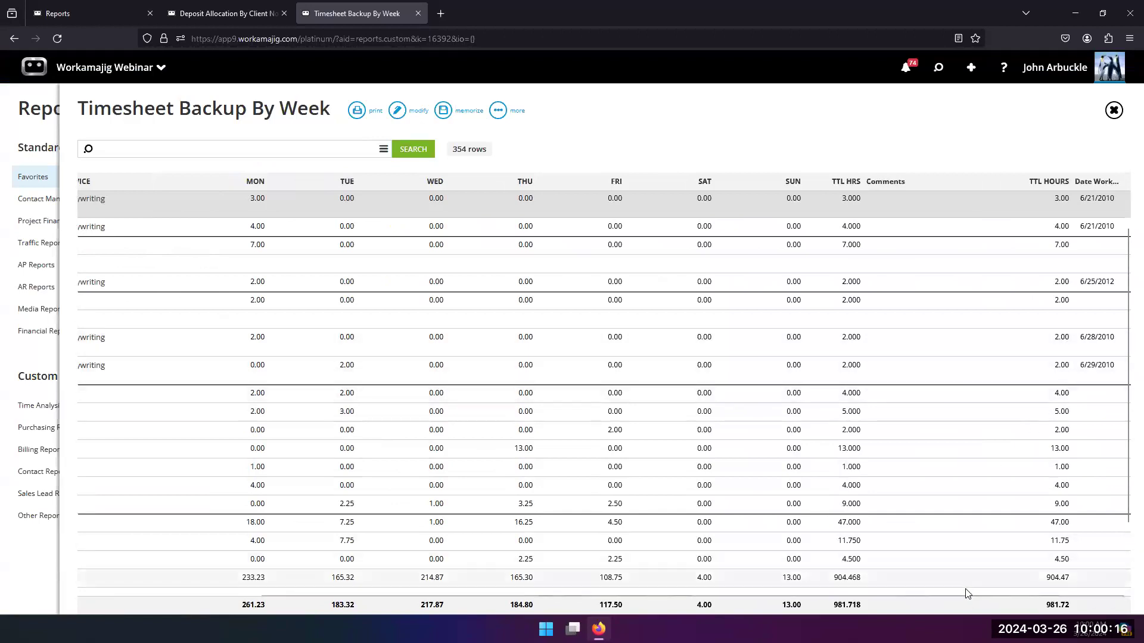
left_click_drag(943, 597, 765, 596)
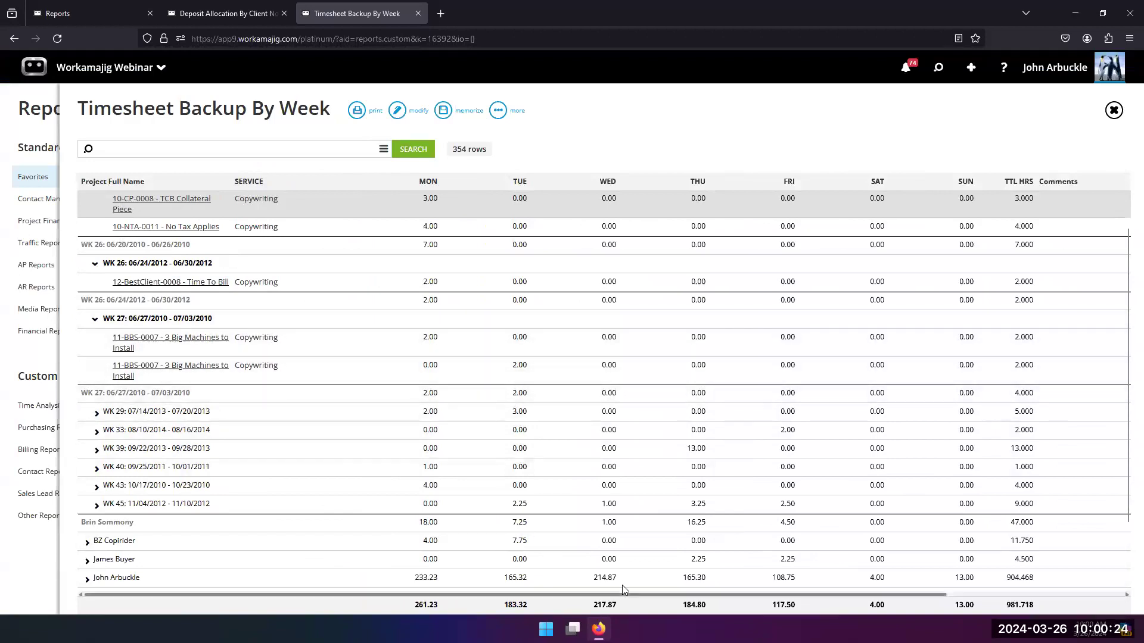
left_click_drag(626, 594, 882, 598)
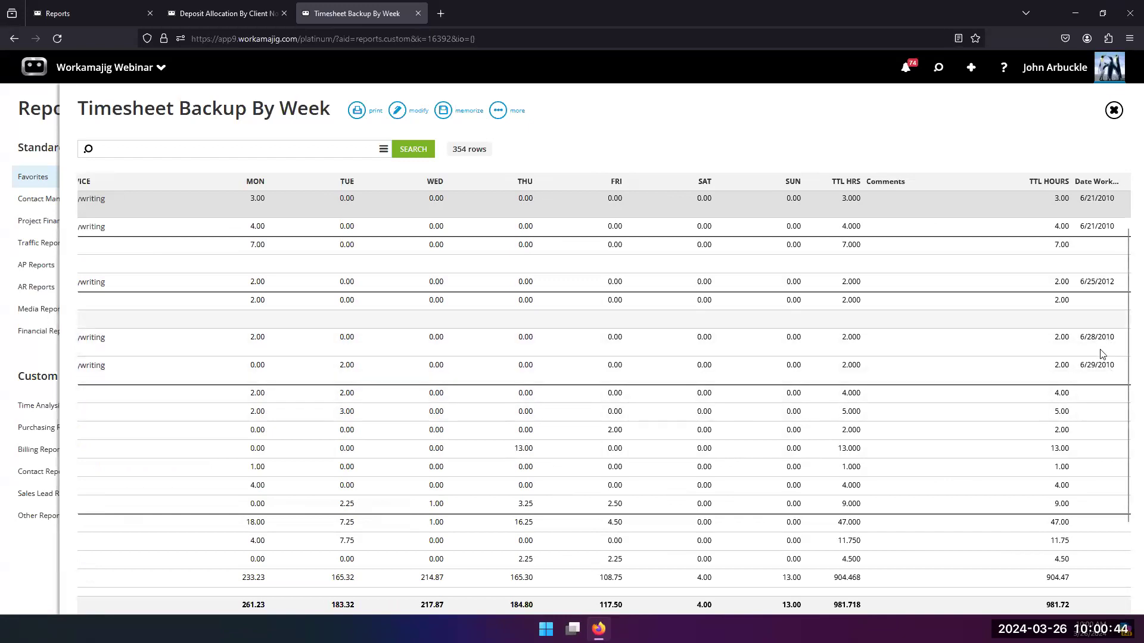
scroll(221, 372, "up", 1)
scroll(222, 373, "up", 2)
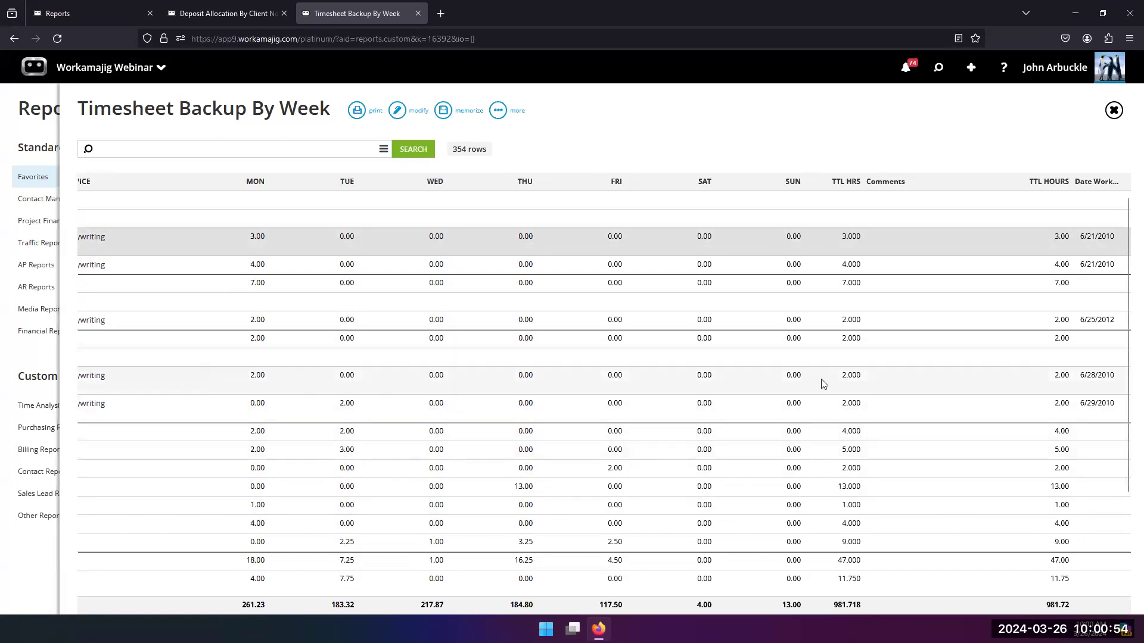
Step: Reopen the view's layout, delete the Date Worked column and close the layout editor
left_click(401, 116)
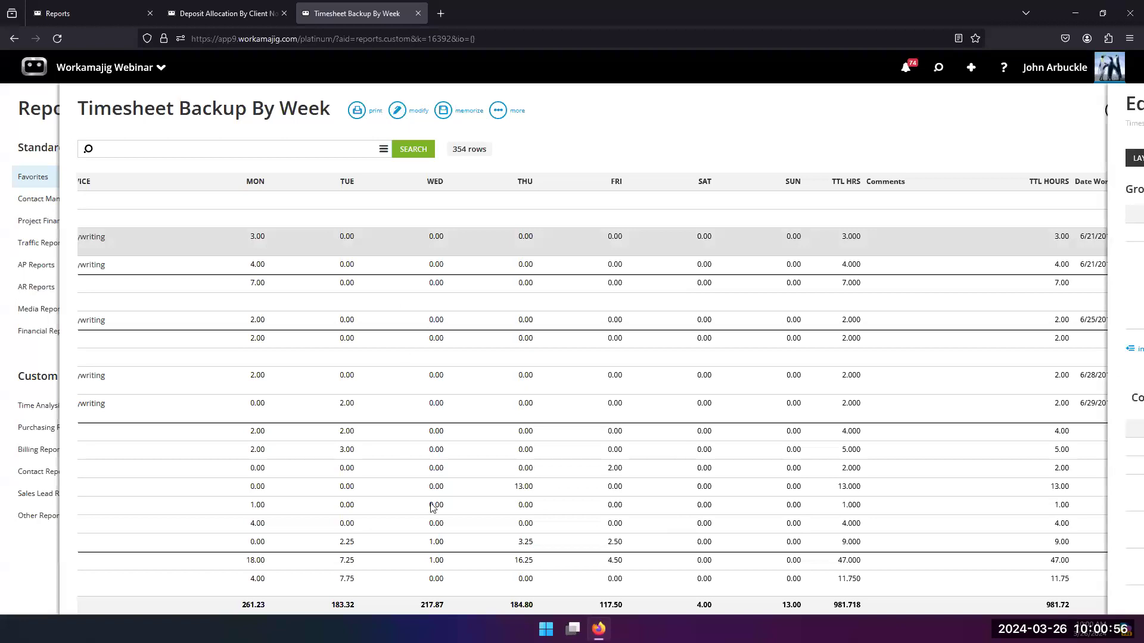
scroll(417, 583, "down", 5)
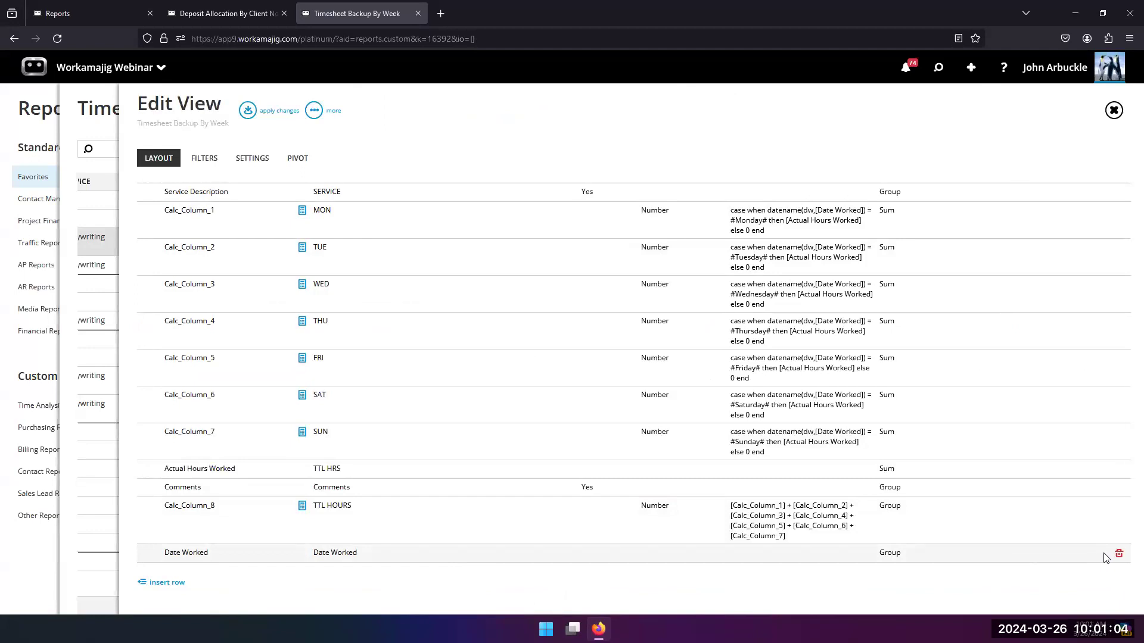
left_click(1119, 554)
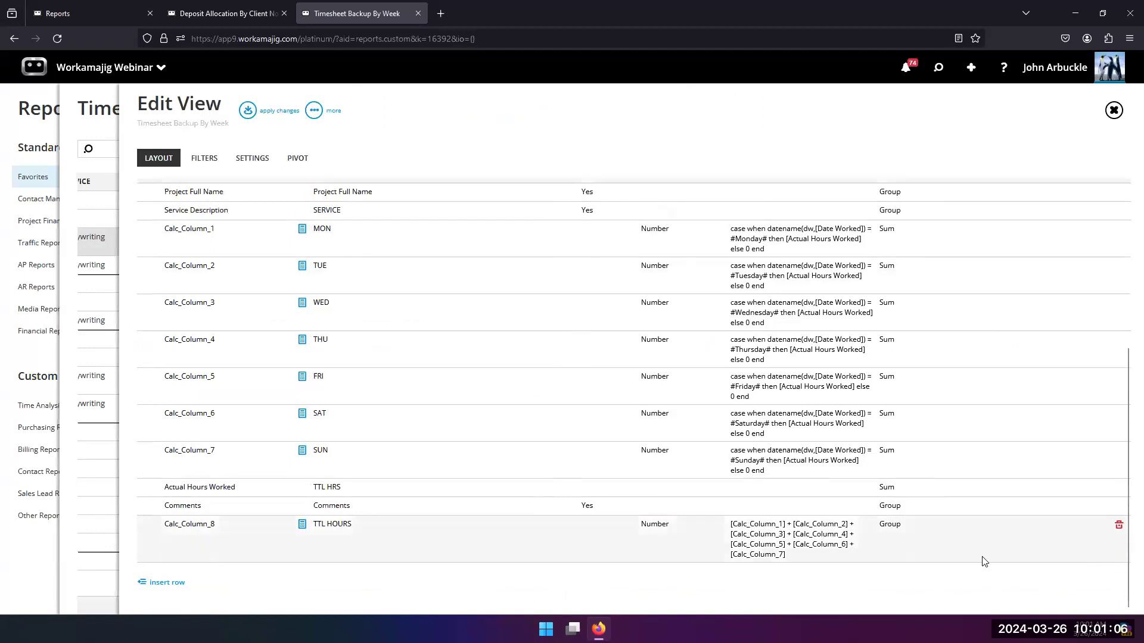
scroll(427, 526, "up", 3)
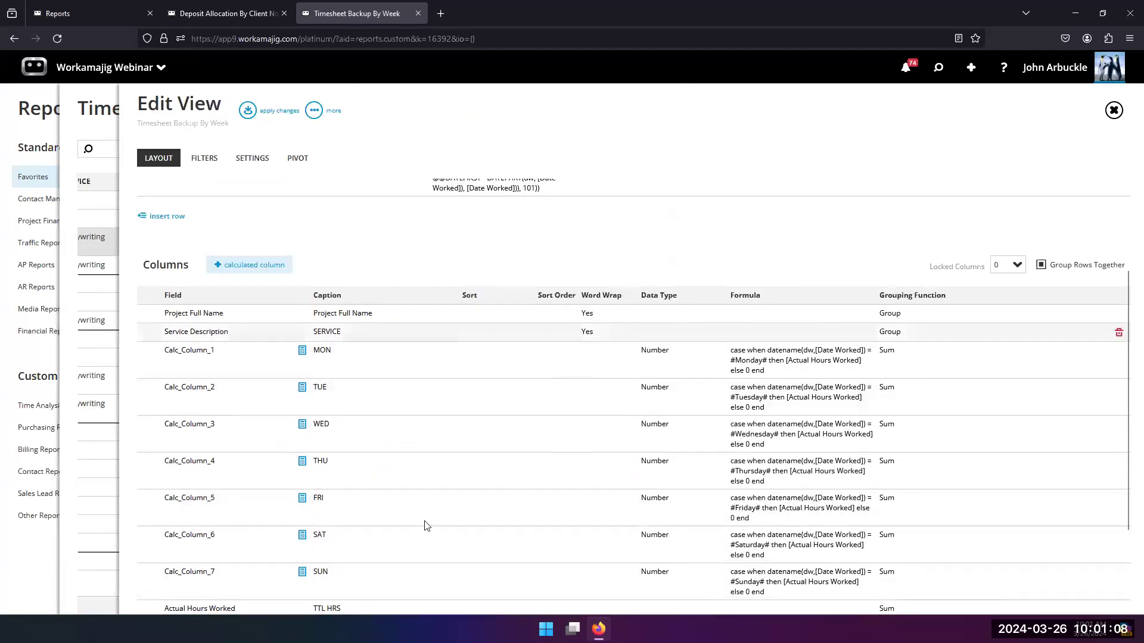
scroll(274, 468, "down", 3)
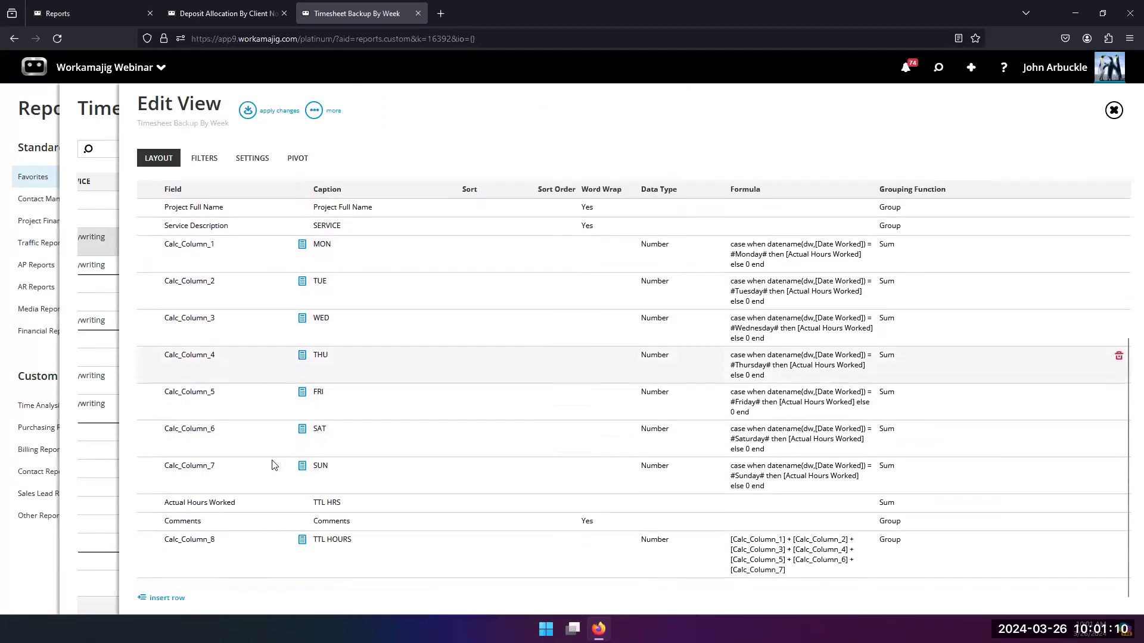
scroll(238, 440, "up", 3)
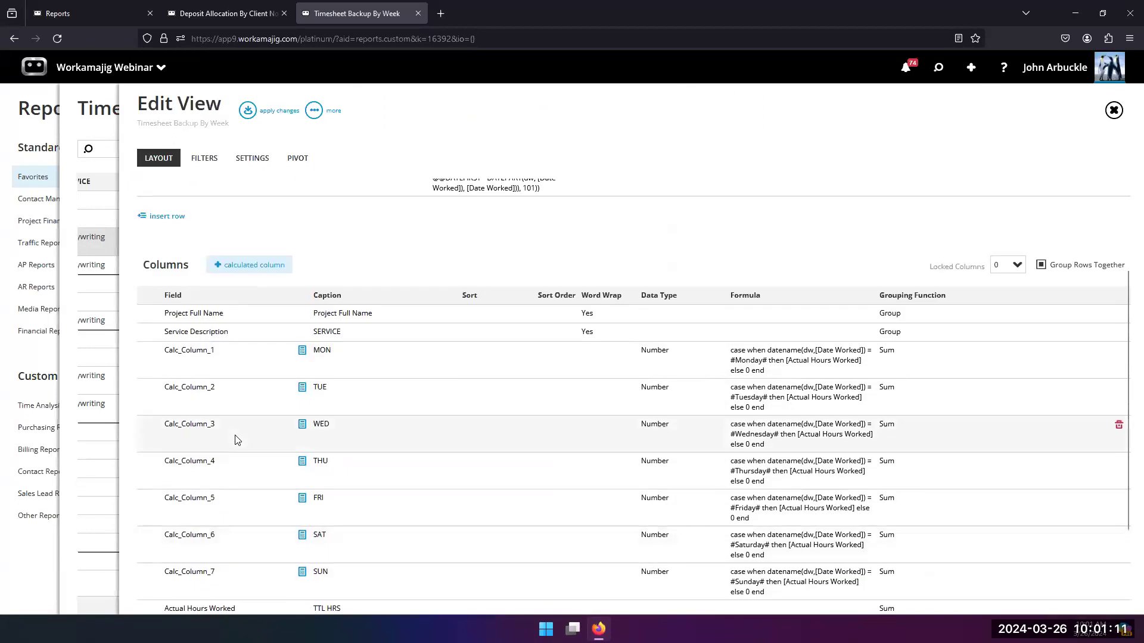
left_click(70, 235)
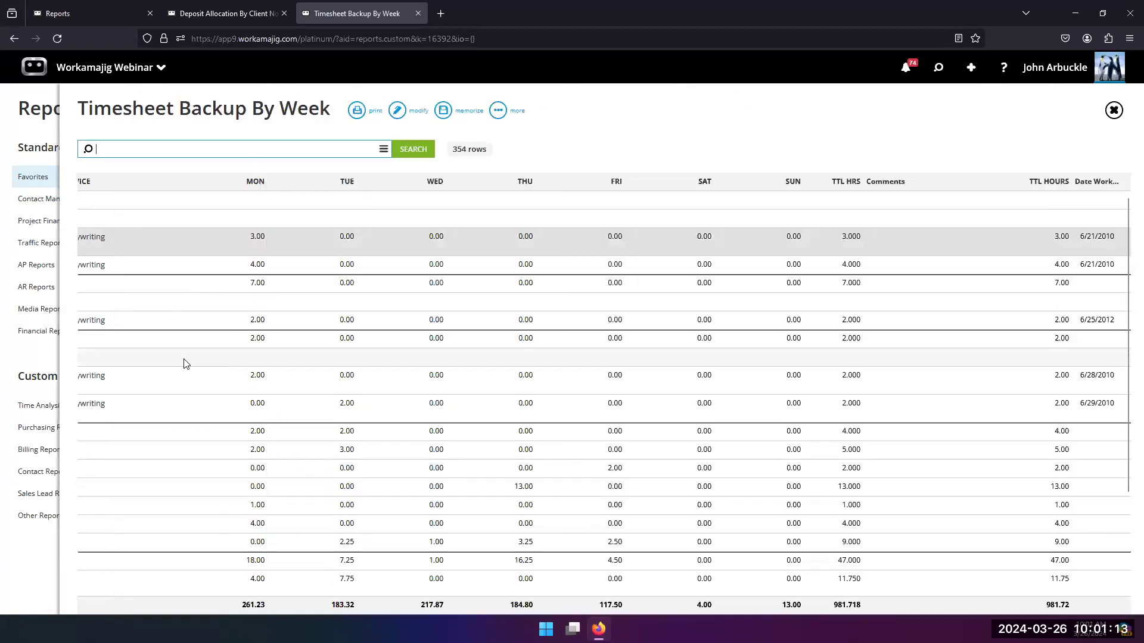
Step: Close the Timesheet Backup By Week report and browse the Sales Lead Reports and Other Reports categories
left_click(34, 363)
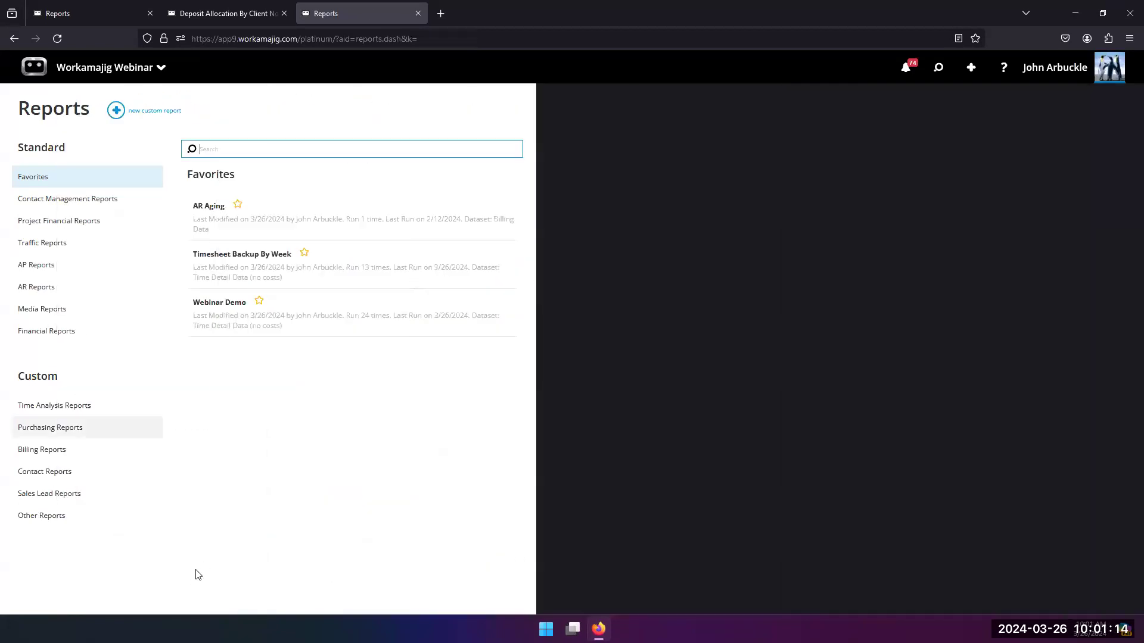
left_click(67, 498)
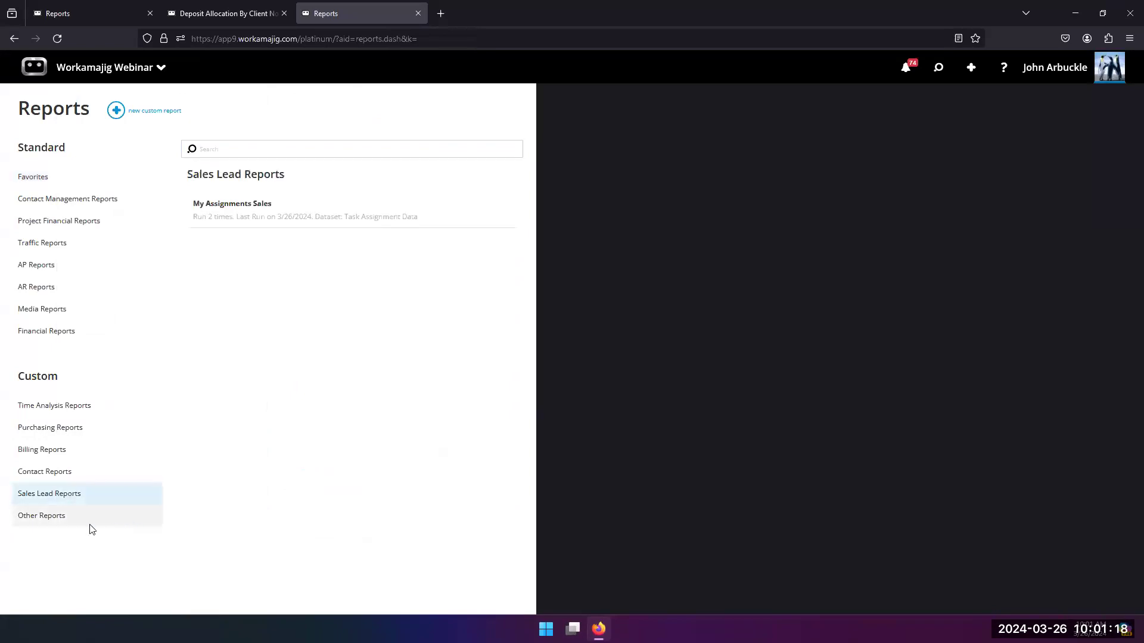
left_click(67, 516)
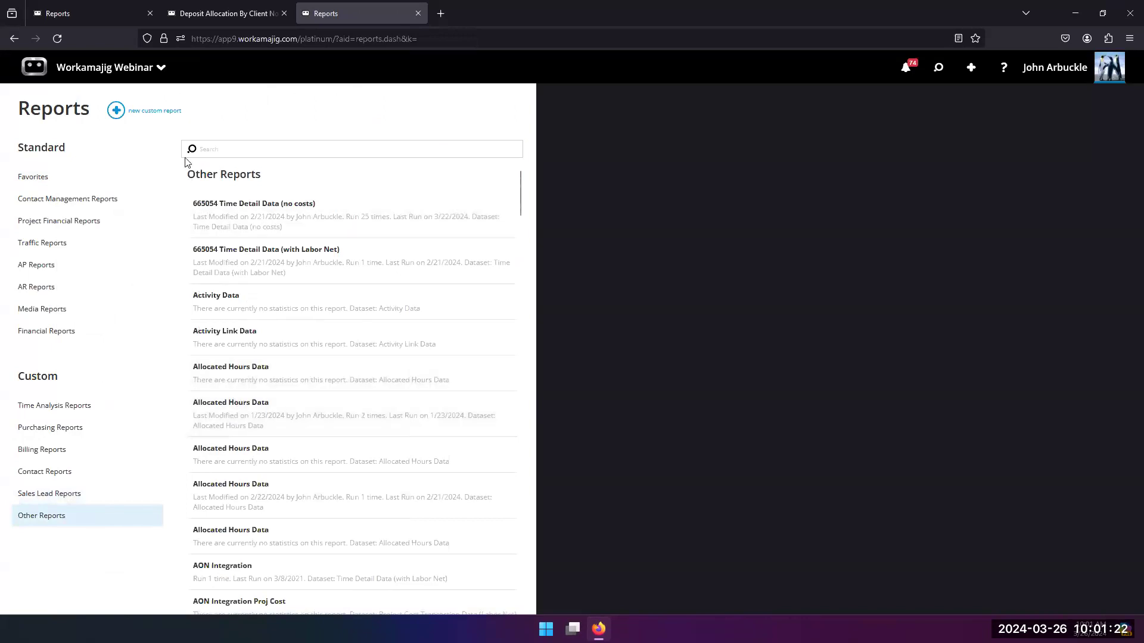
Step: Close the Deposit Allocation copy in the first browser tab and open the Assignments view Due But Not Done By Staff
left_click(70, 20)
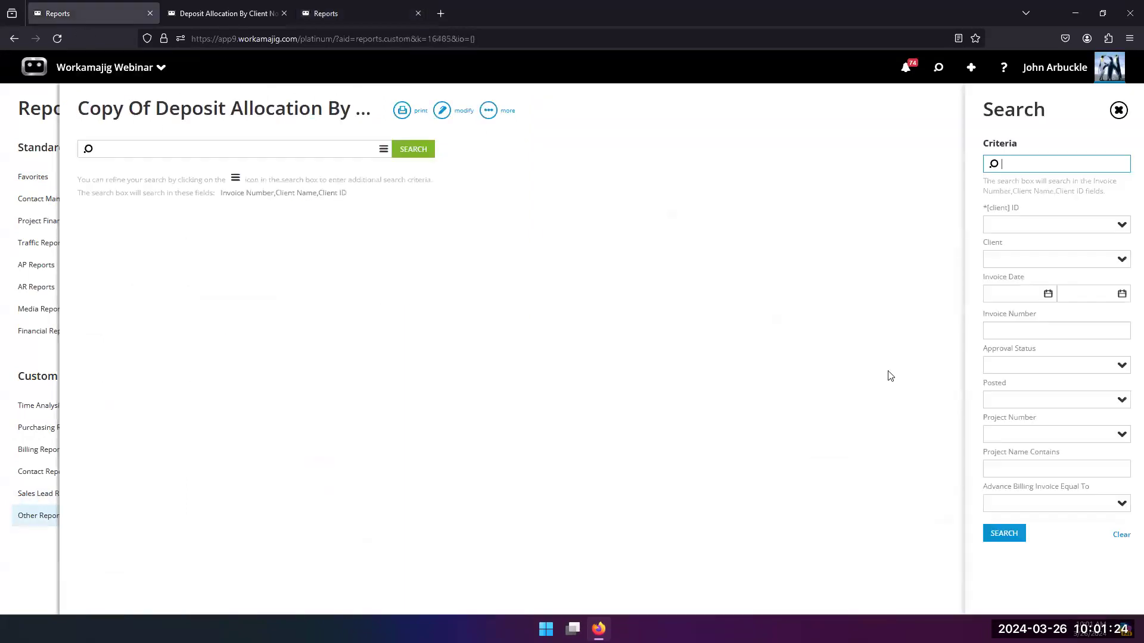
left_click(41, 138)
left_click(938, 67)
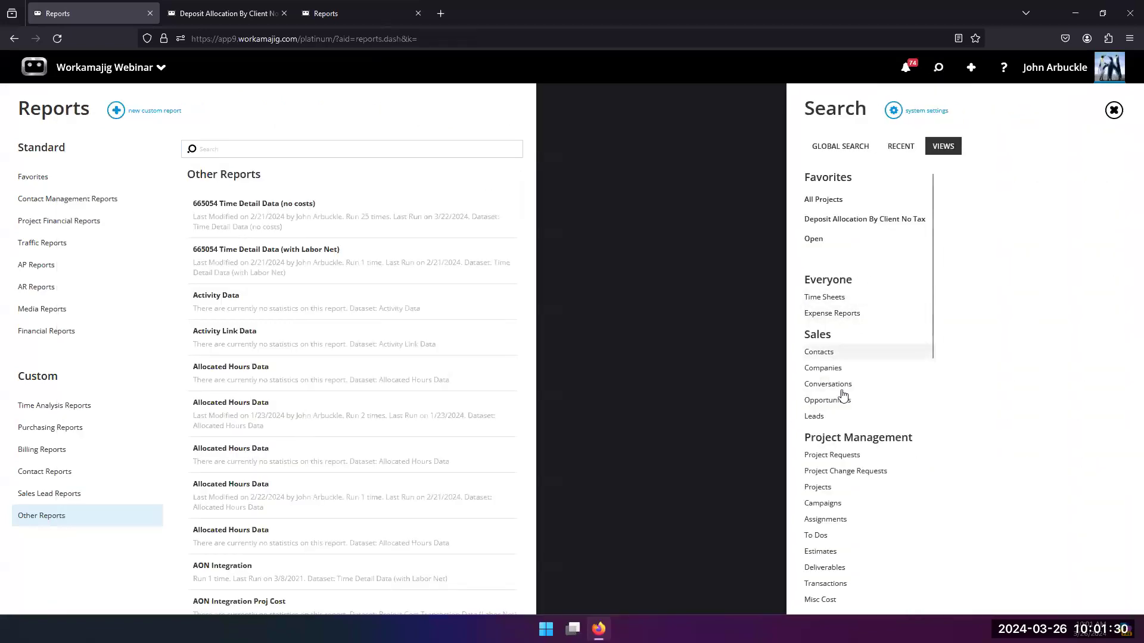
scroll(812, 447, "down", 2)
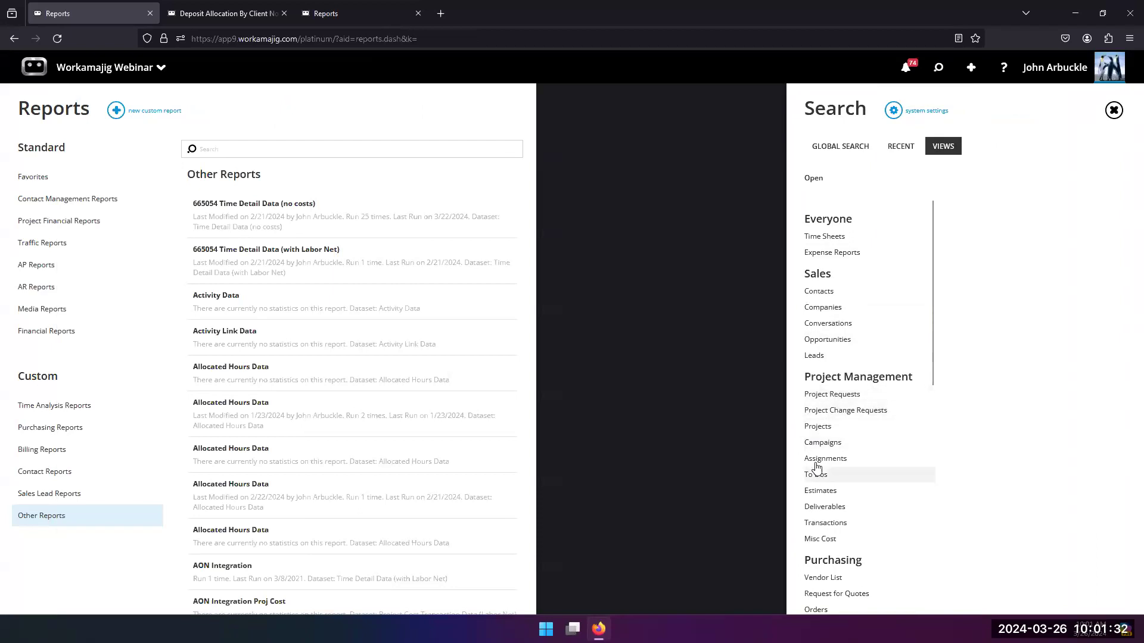
left_click(846, 458)
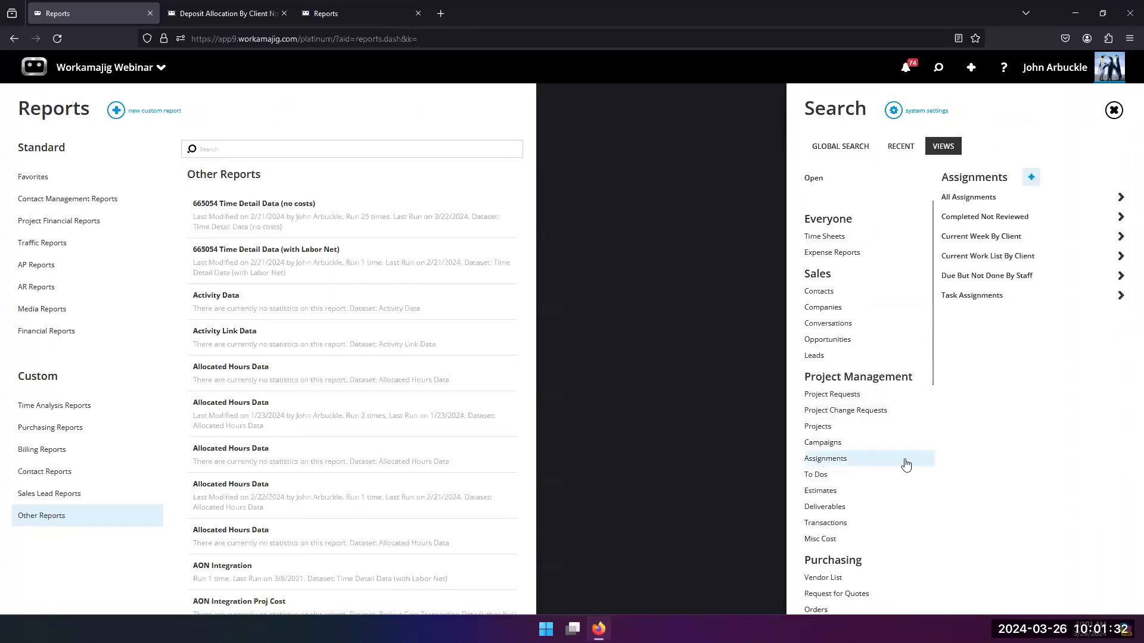
left_click(979, 277)
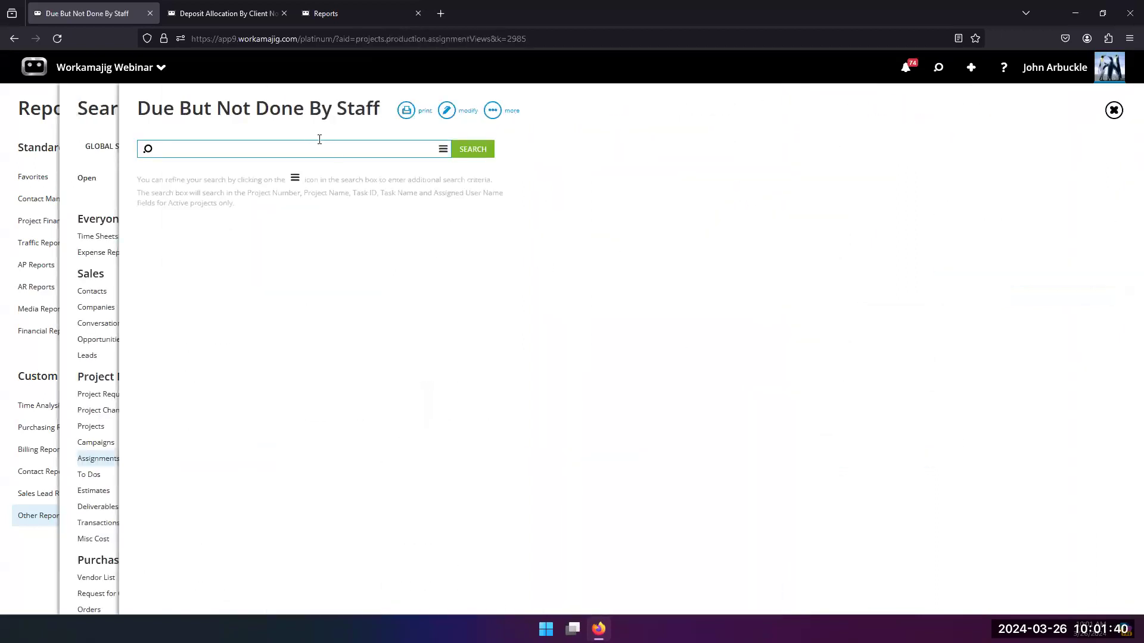
Step: Run the Due But Not Done By Staff view, review the assignments grouped by staff member, and close it
left_click(473, 150)
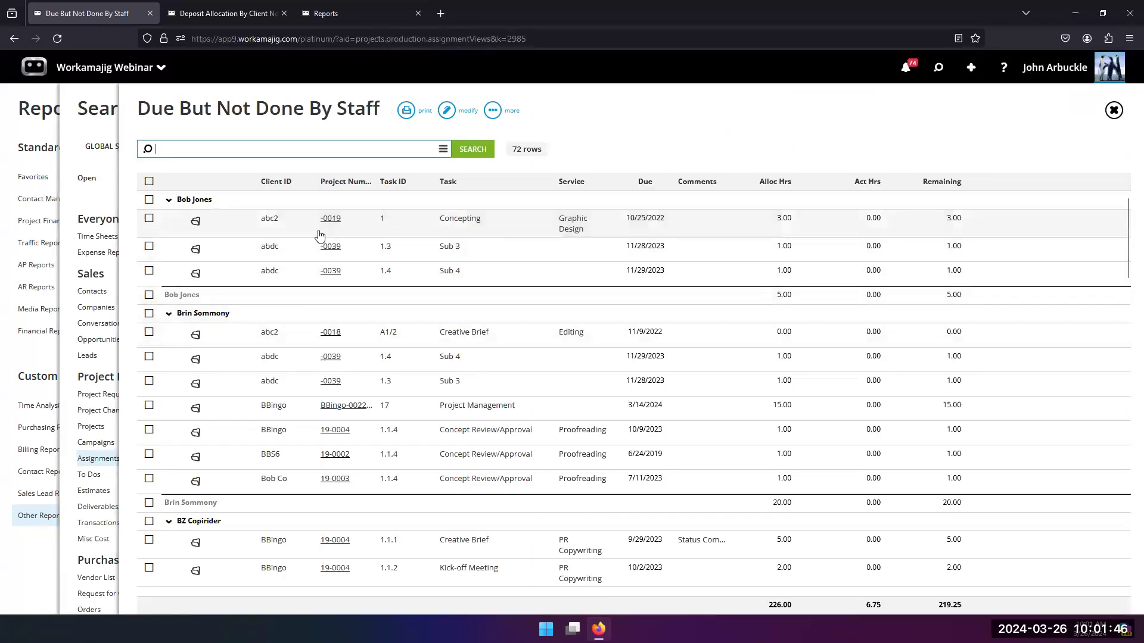
scroll(314, 332, "down", 3)
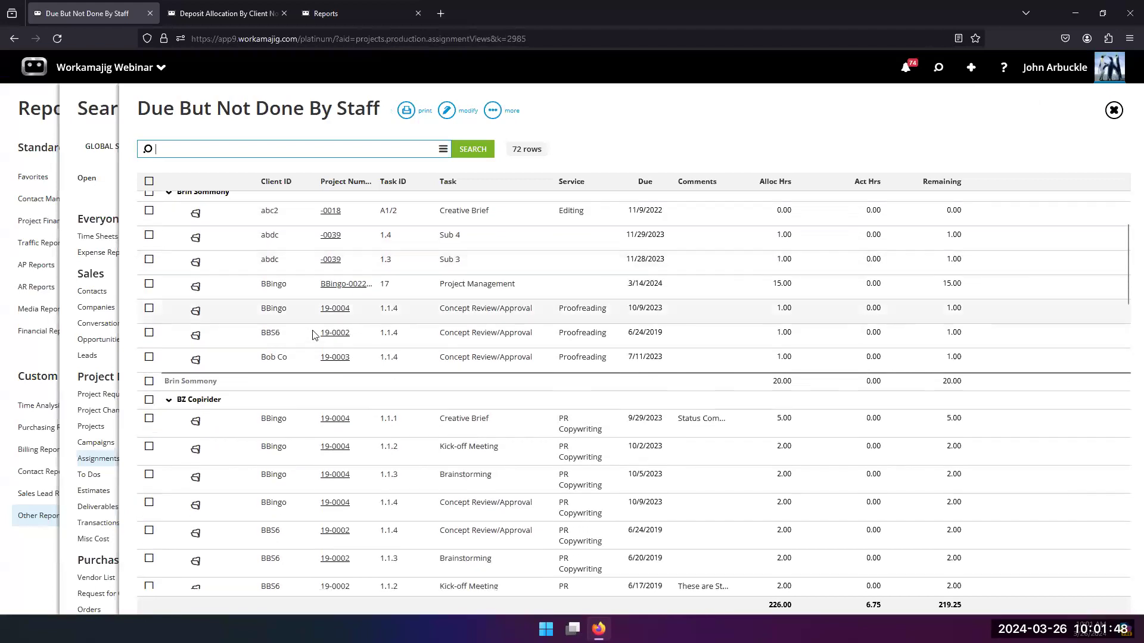
scroll(313, 336, "up", 3)
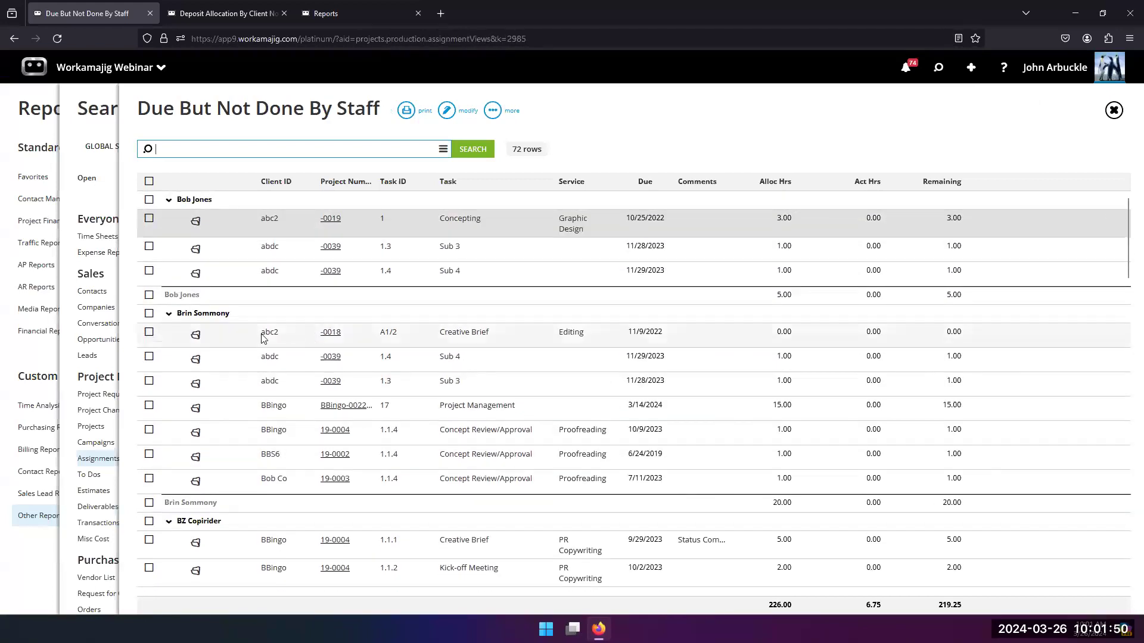
left_click(68, 368)
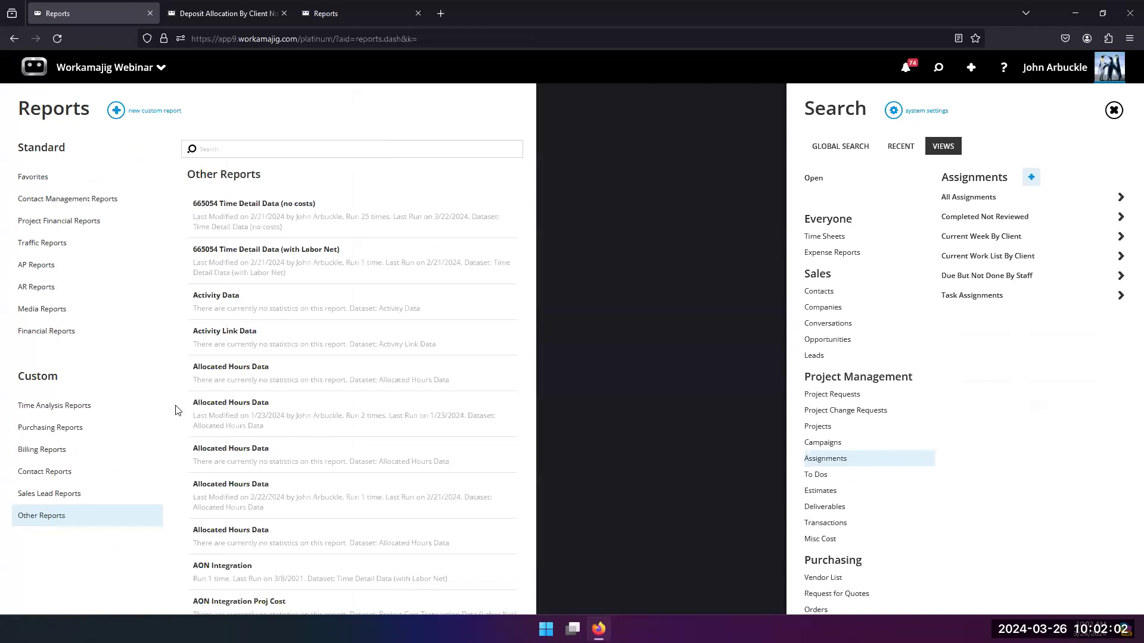
Step: Open the My Assignments report from the recently used items and run it without search criteria
scroll(216, 406, "down", 3)
scroll(216, 406, "up", 1)
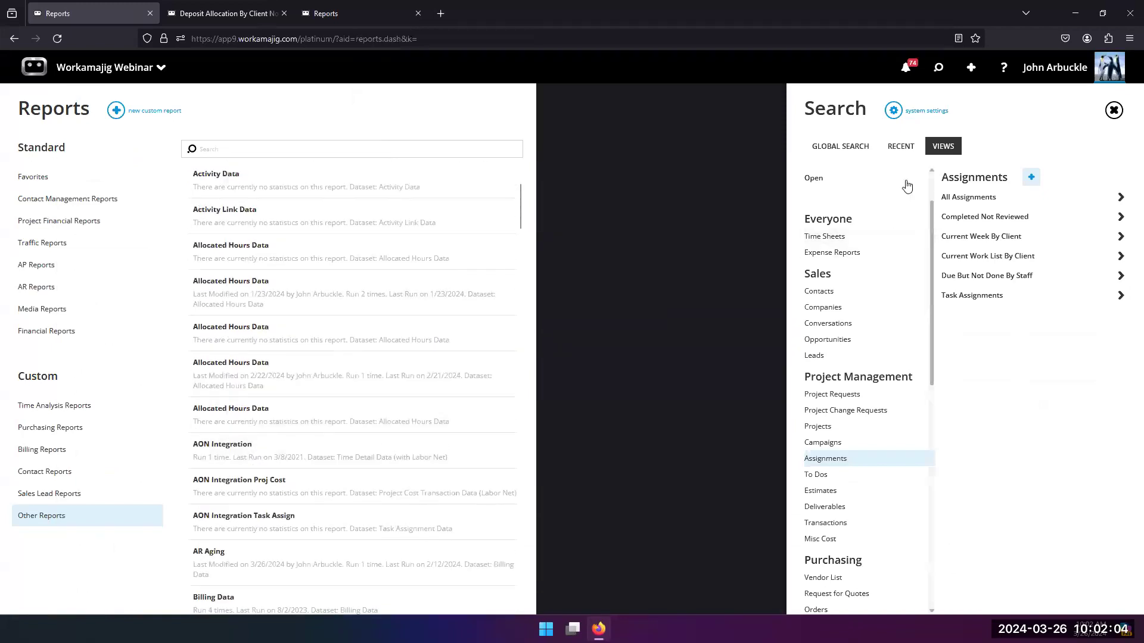
left_click(899, 151)
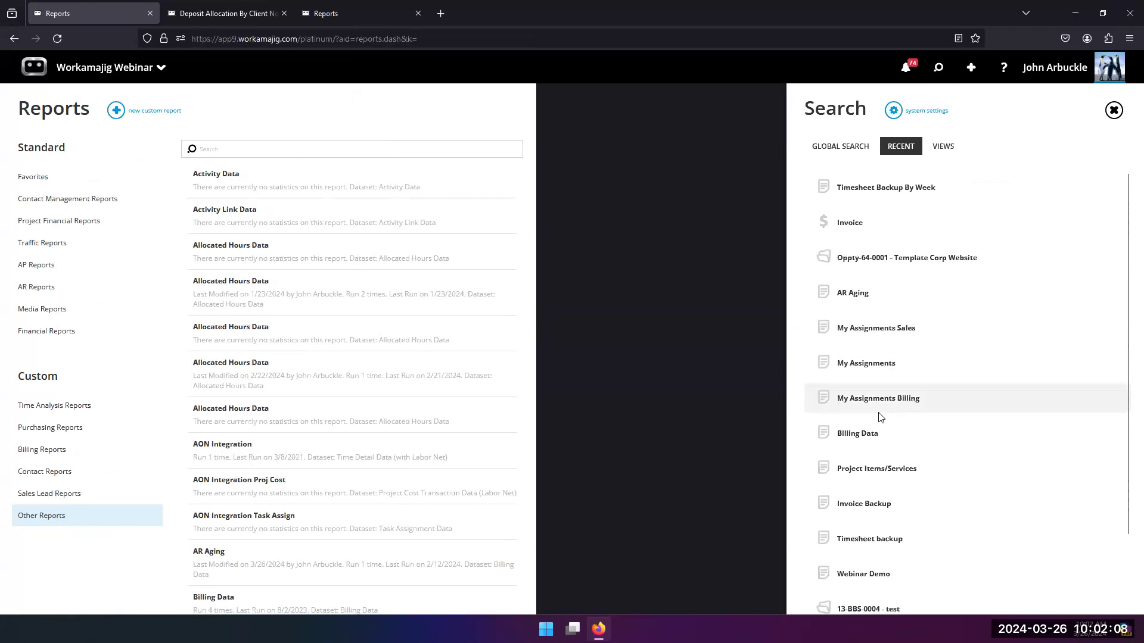
left_click(870, 367)
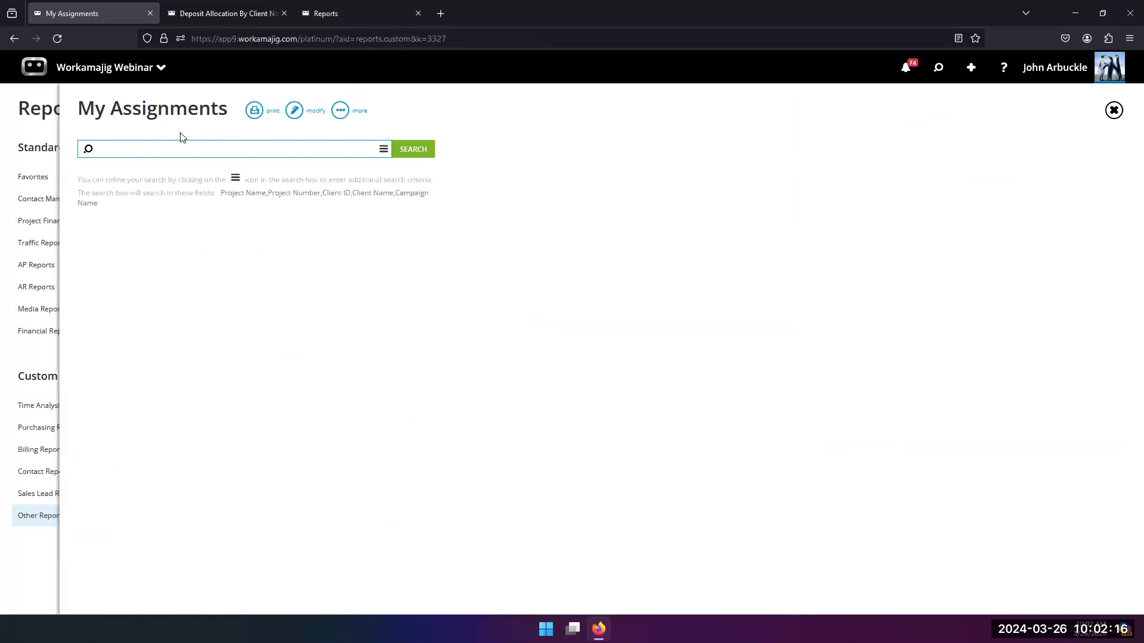
left_click(398, 155)
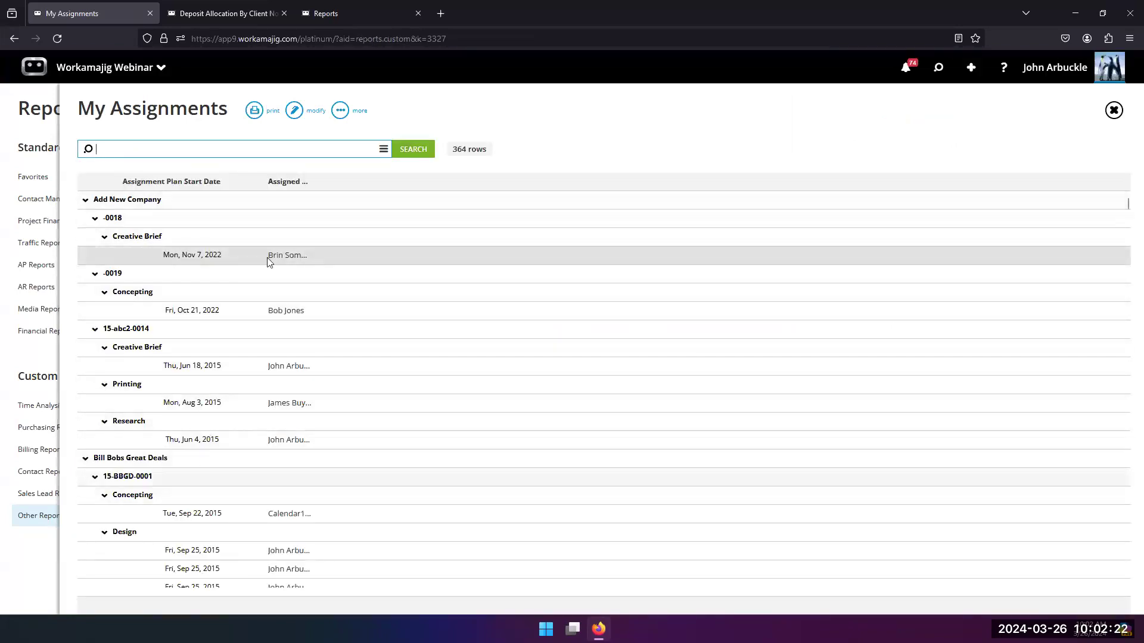
Step: Edit the My Assignments layout and add an Allocated Hours column after Assigned User
left_click(295, 110)
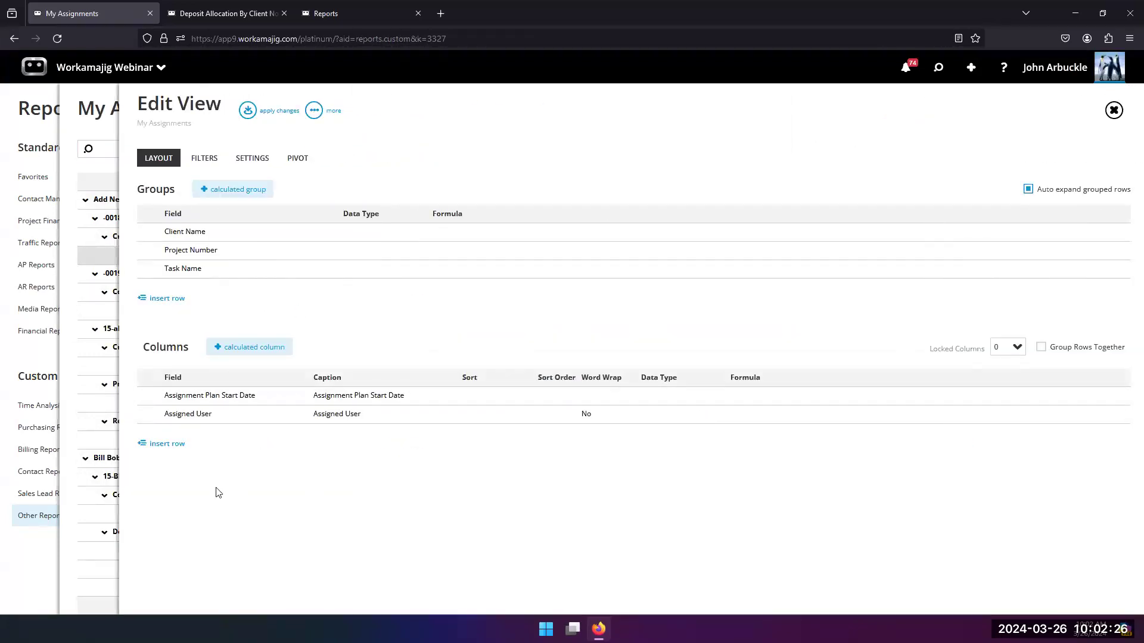
left_click(168, 445)
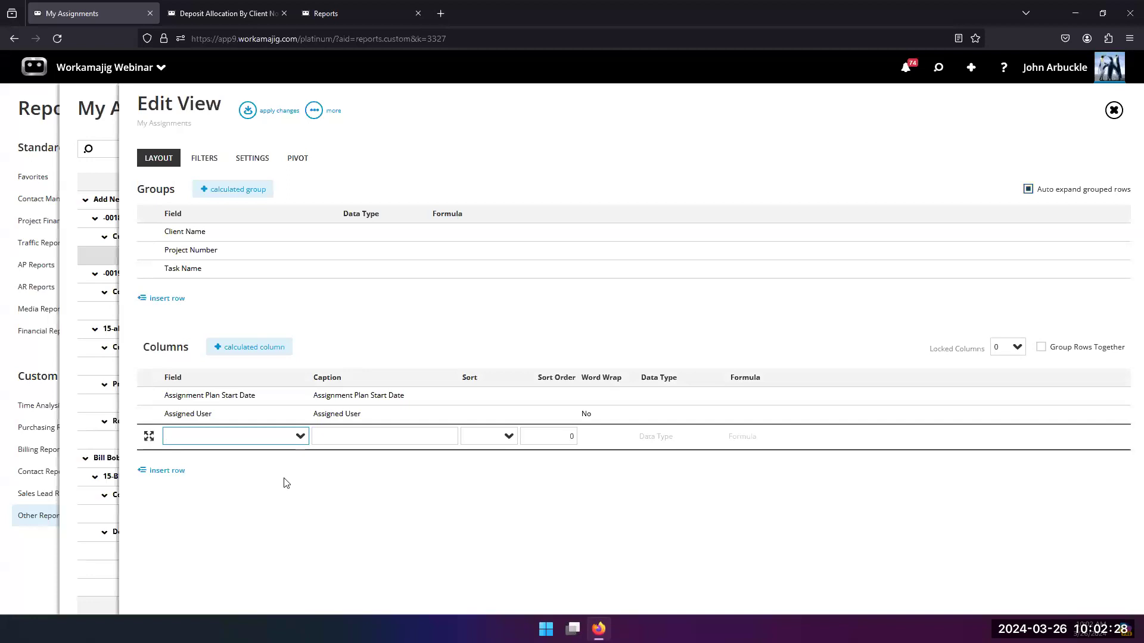
type("allocat")
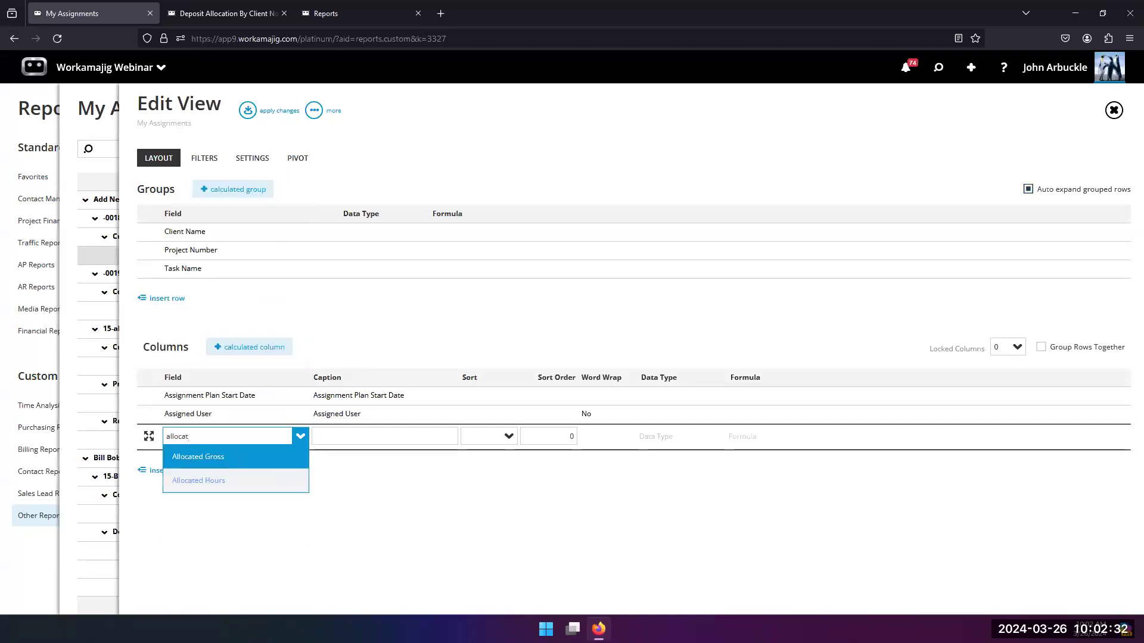
left_click(230, 483)
left_click(176, 479)
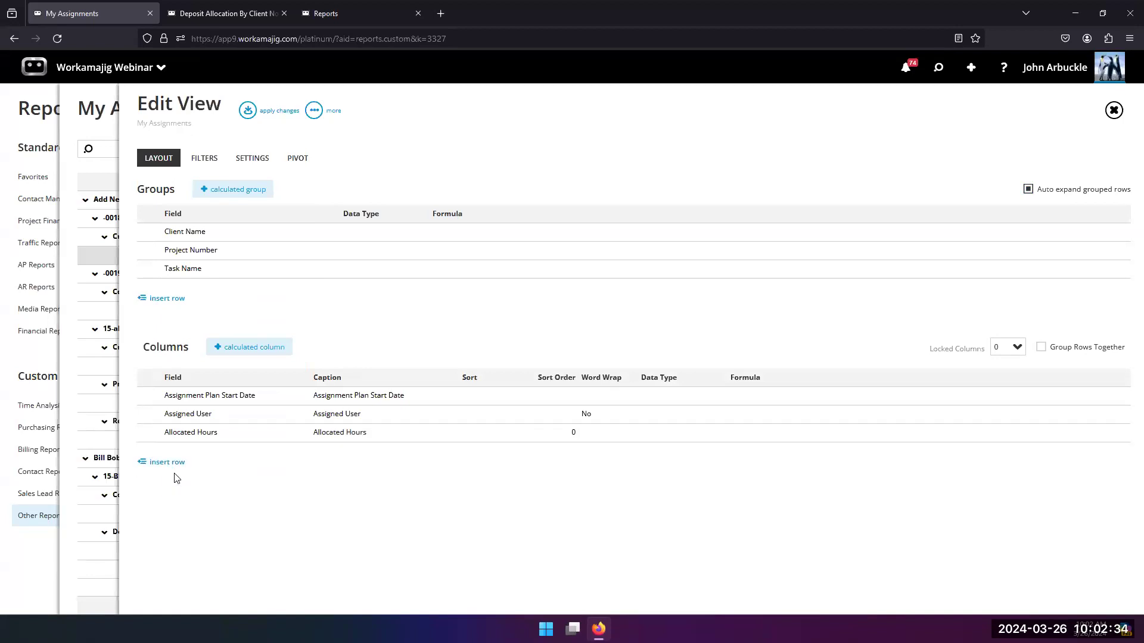
Step: Add an Actual Task Labor Hours column below Allocated Hours and apply the layout changes to the report
left_click(164, 463)
type("a")
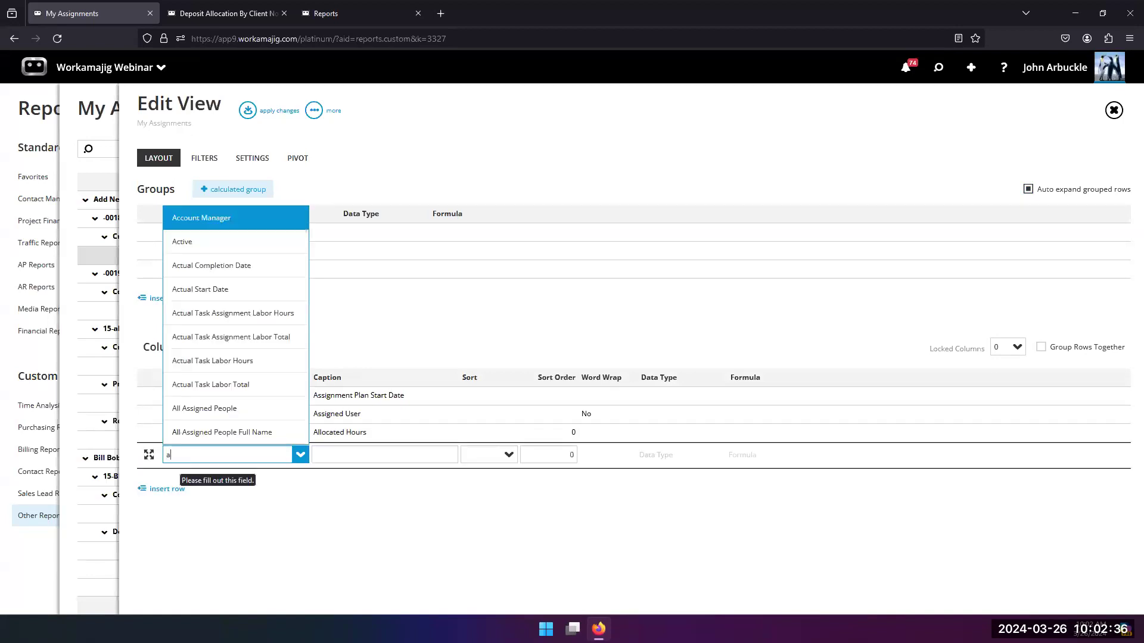
type("ctu")
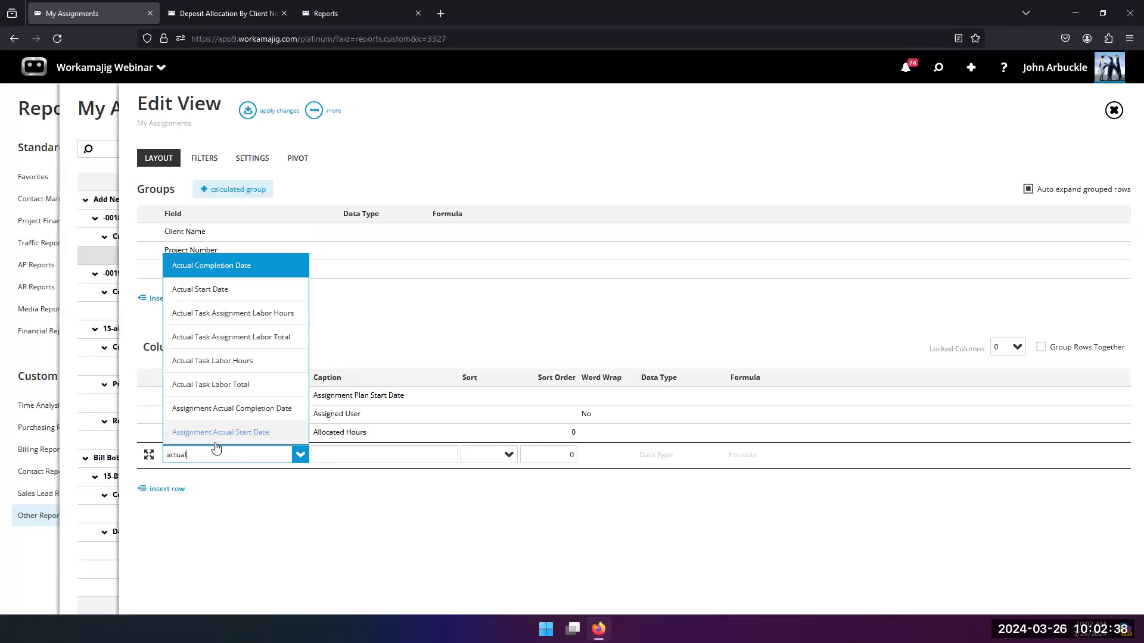
type("al")
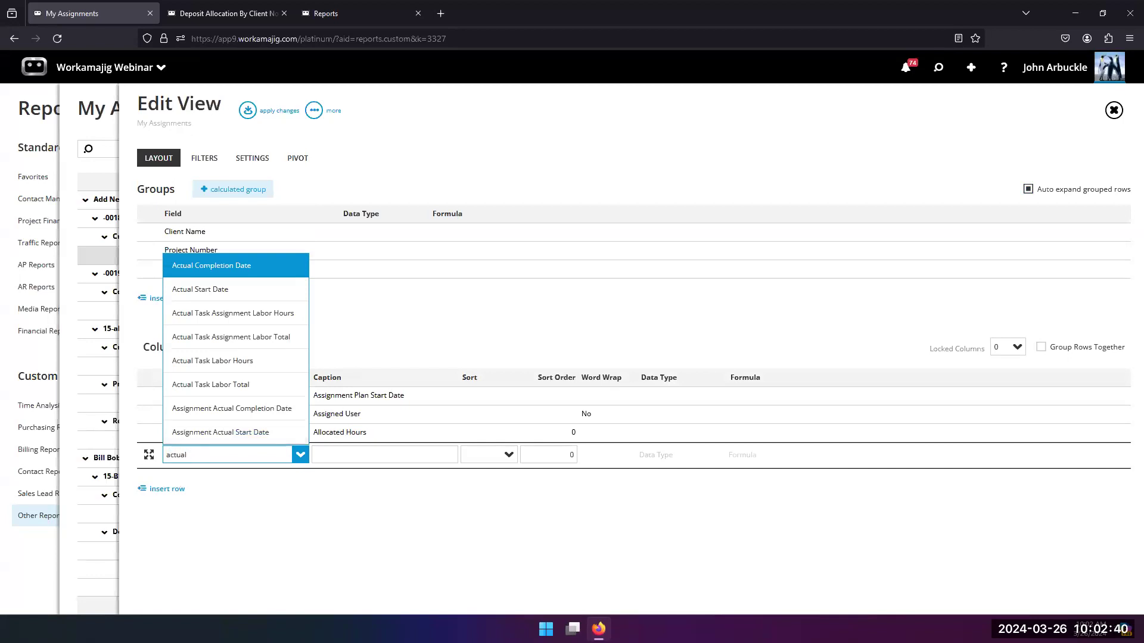
type(" hour")
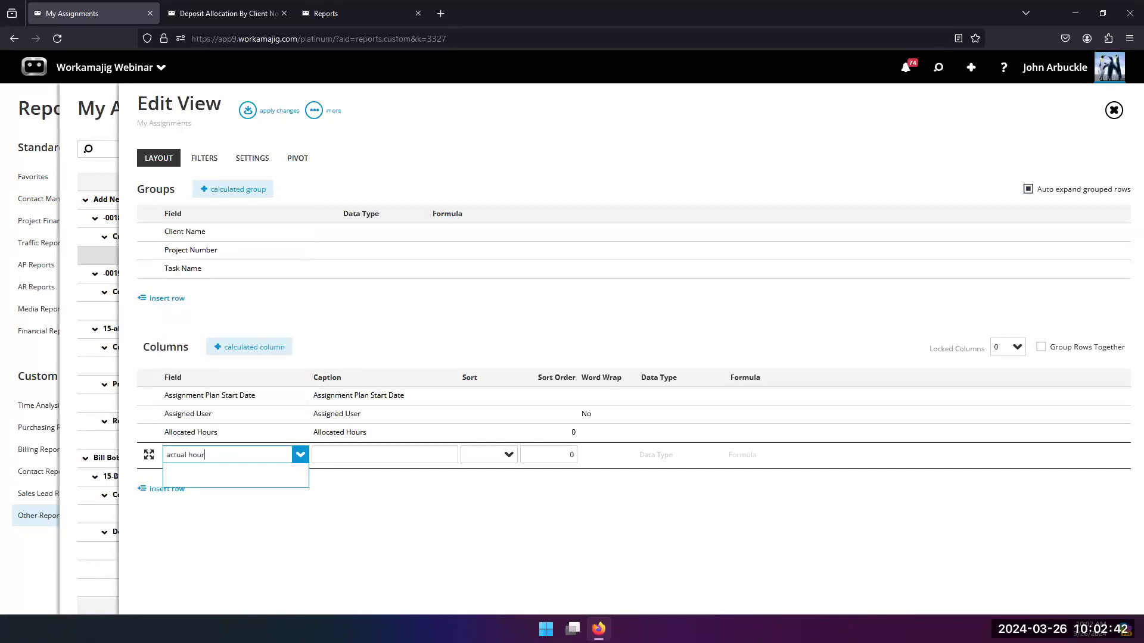
key("BackSpace")
key("BackSpace")
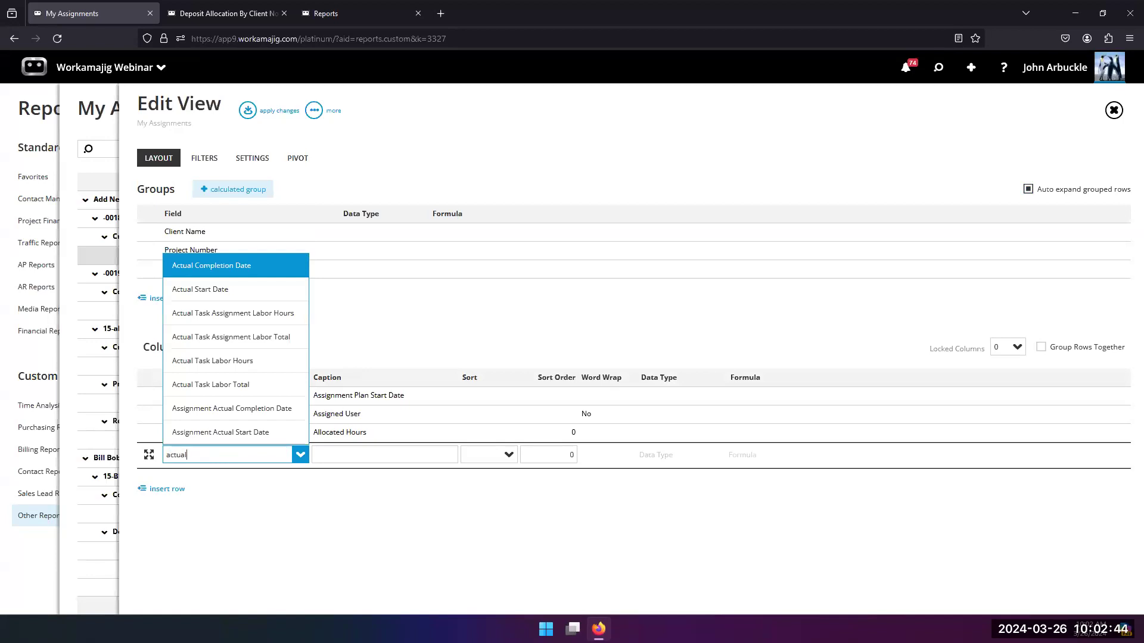
left_click(225, 361)
left_click(390, 527)
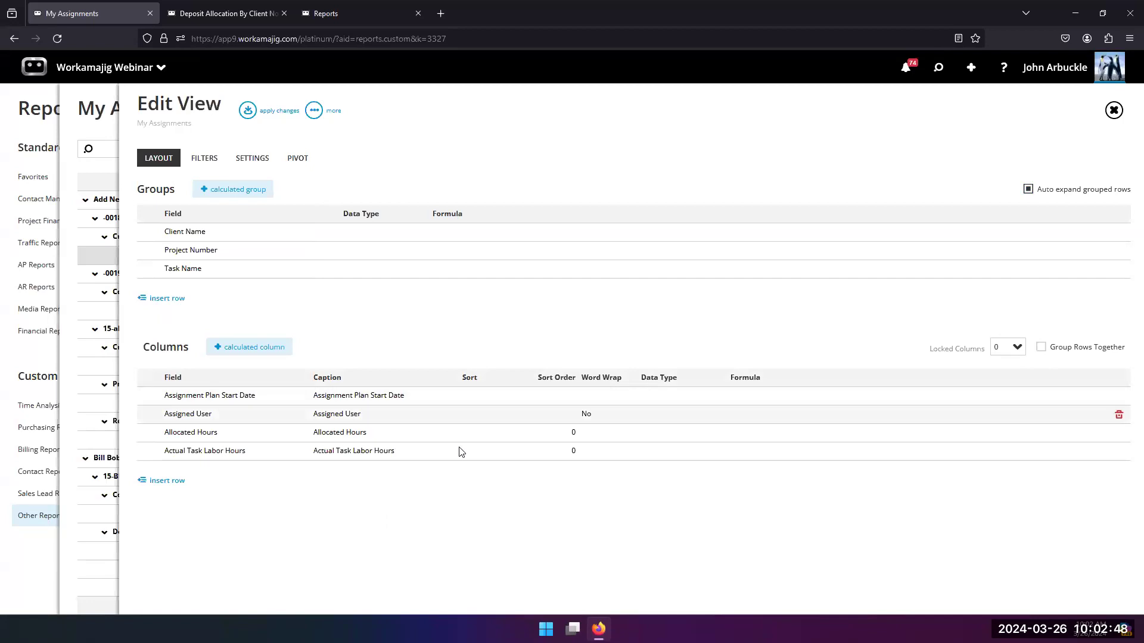
left_click(248, 111)
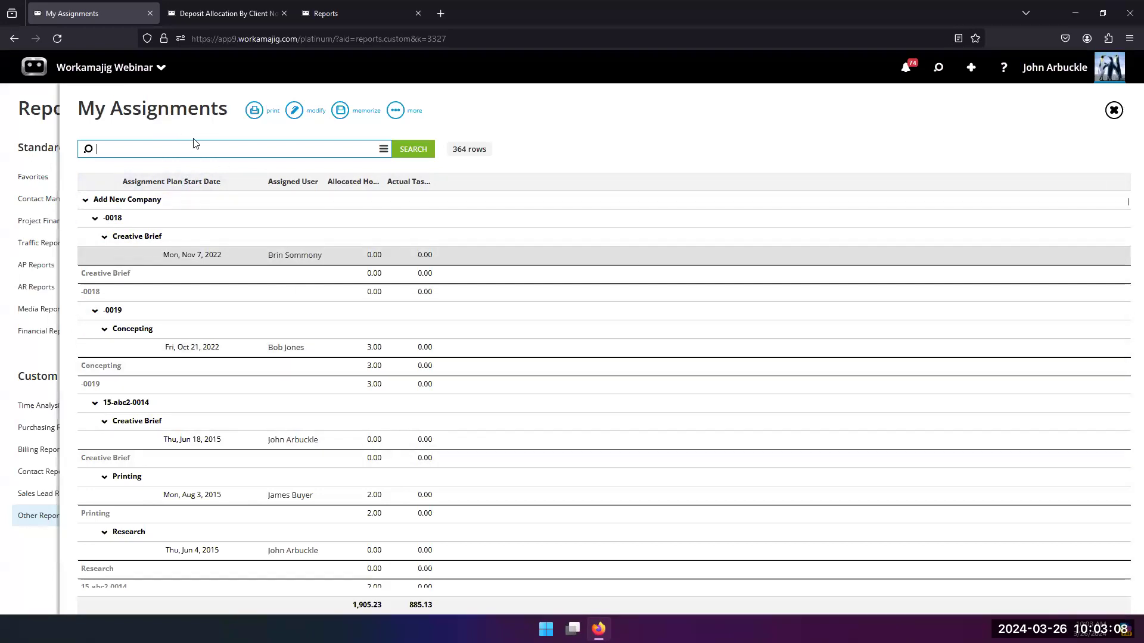
Step: Close My Assignments and open the layout of the favorite report Timesheet Backup By Week for editing
left_click(27, 366)
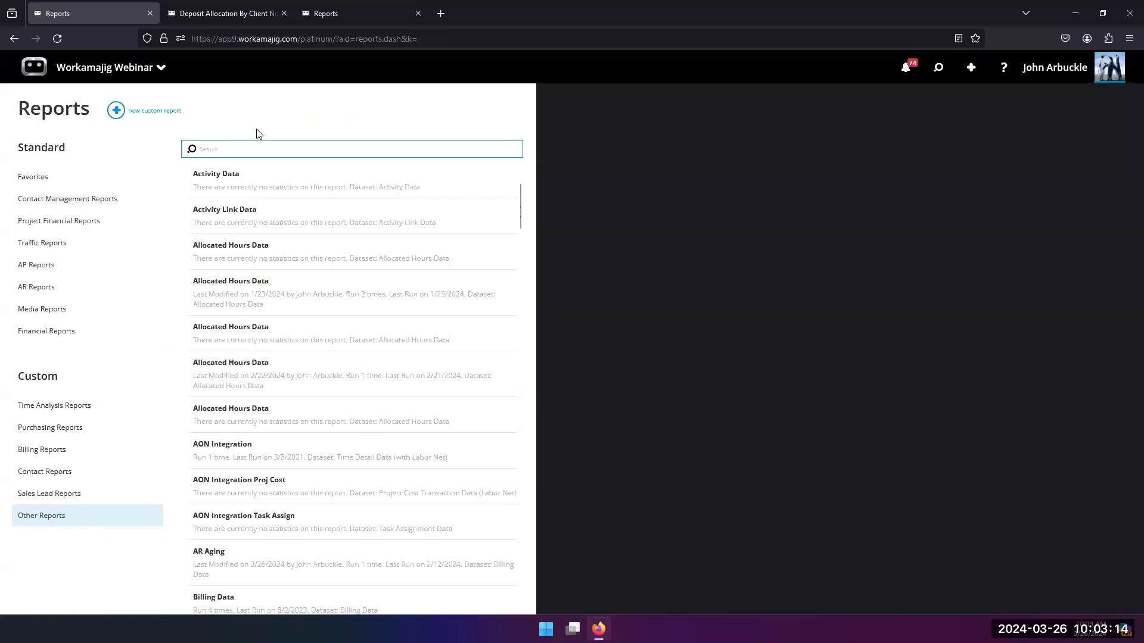
left_click(70, 188)
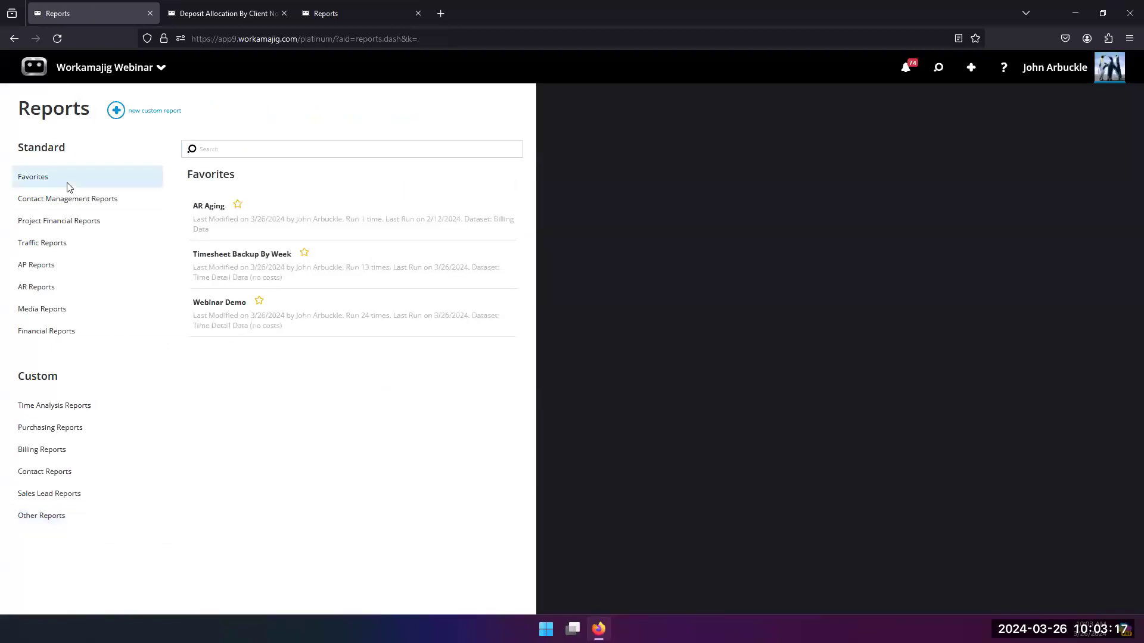
left_click(214, 264)
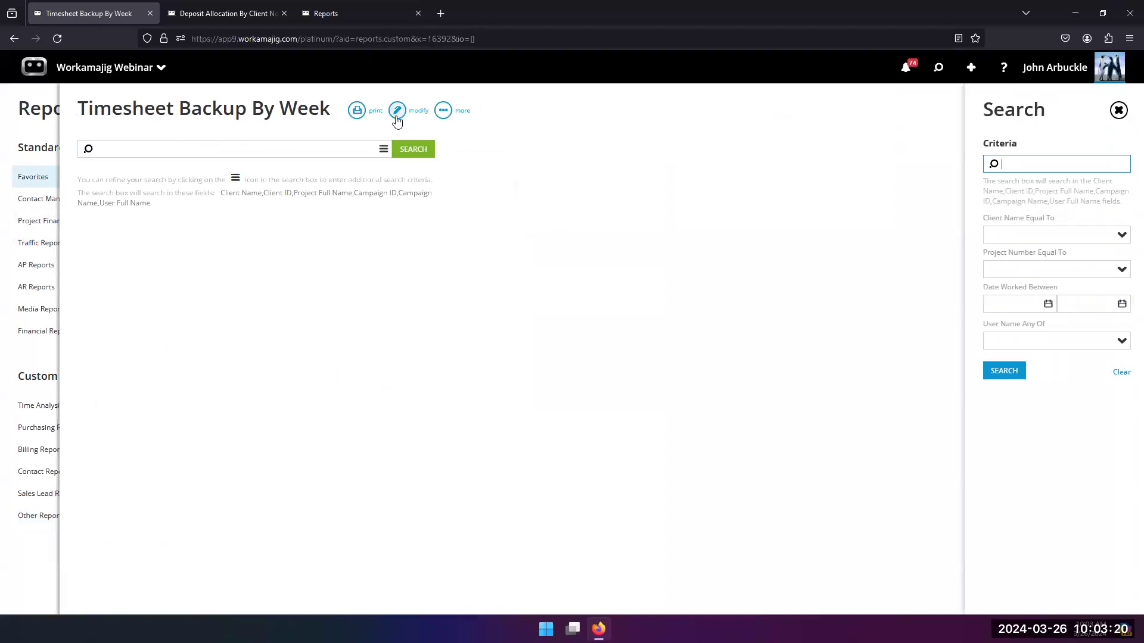
left_click(397, 112)
Step: Insert an Allocated Hours column after Comments in the Timesheet Backup By Week layout
scroll(388, 405, "down", 5)
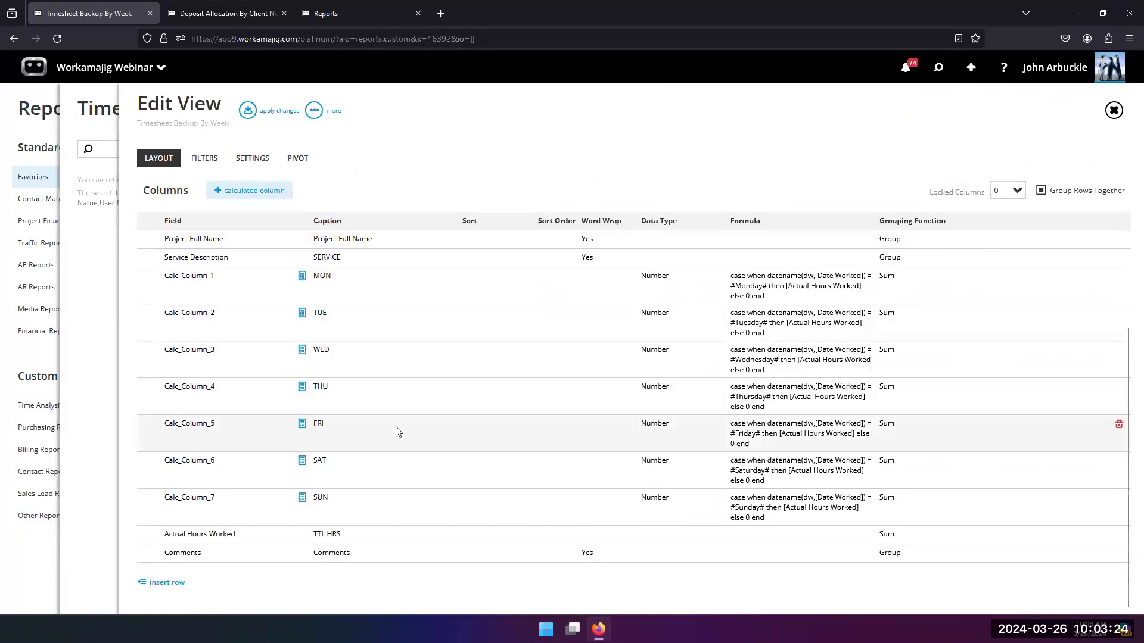
left_click(166, 586)
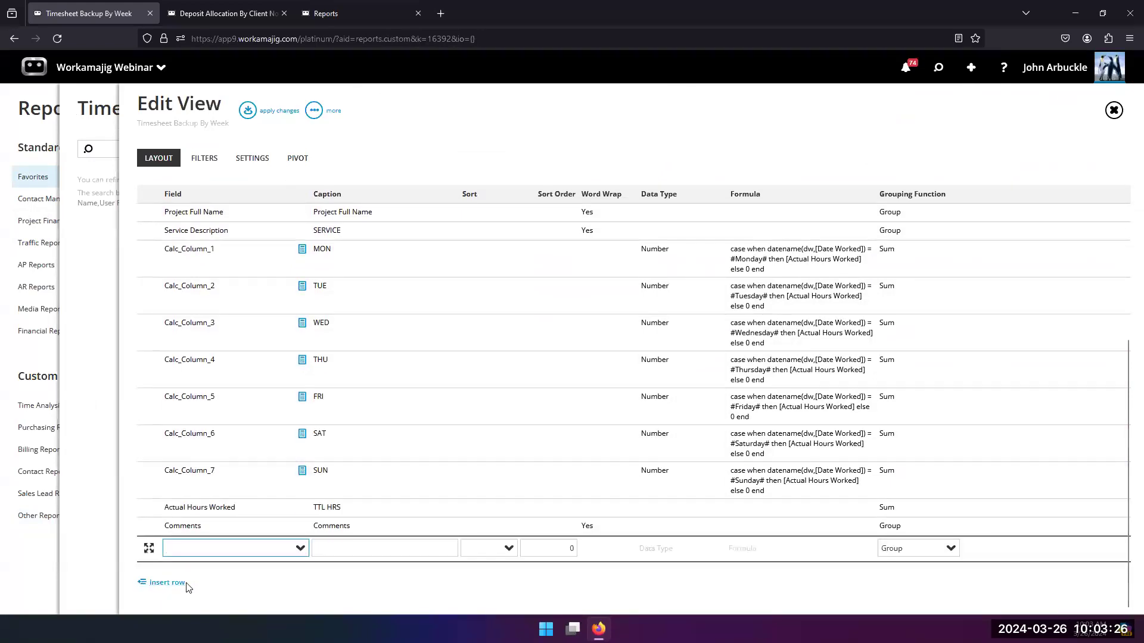
type("allo")
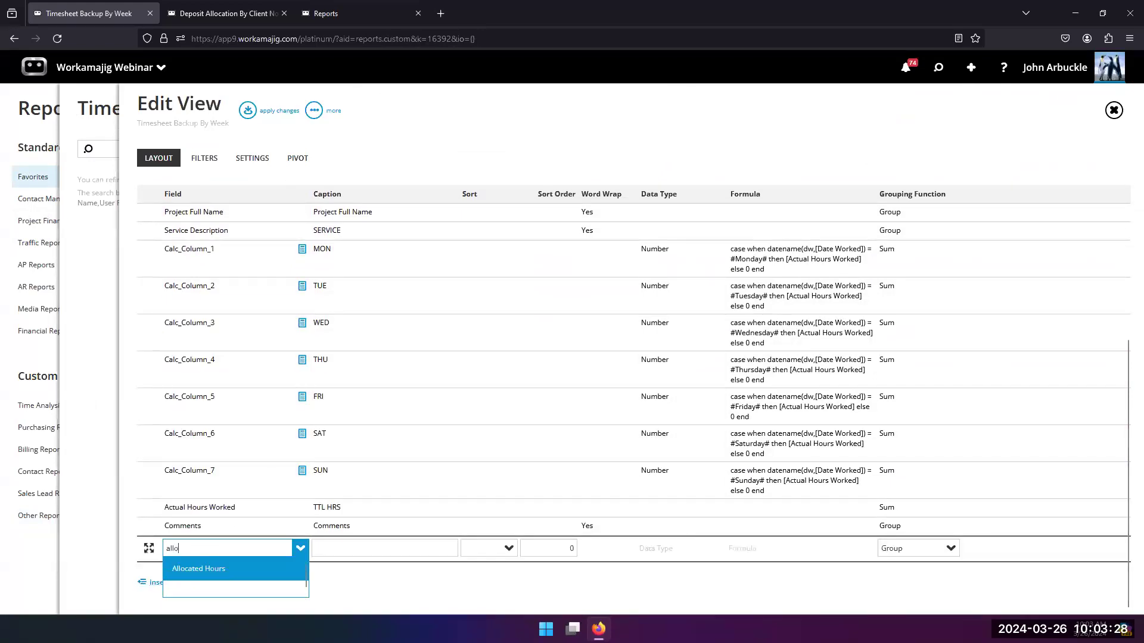
left_click(220, 571)
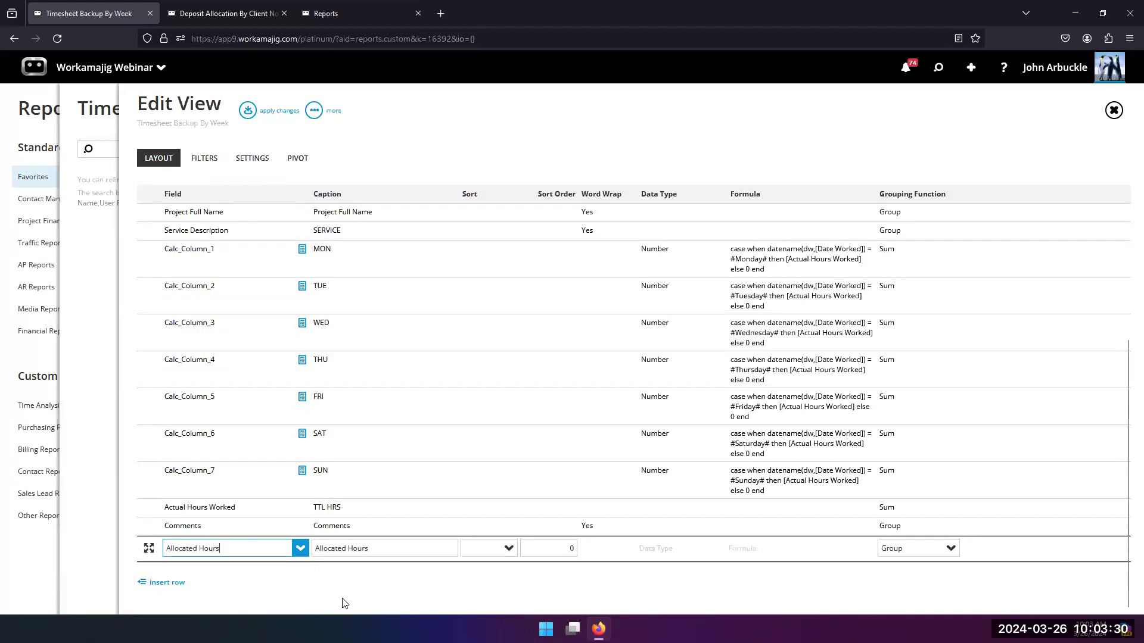
left_click(349, 604)
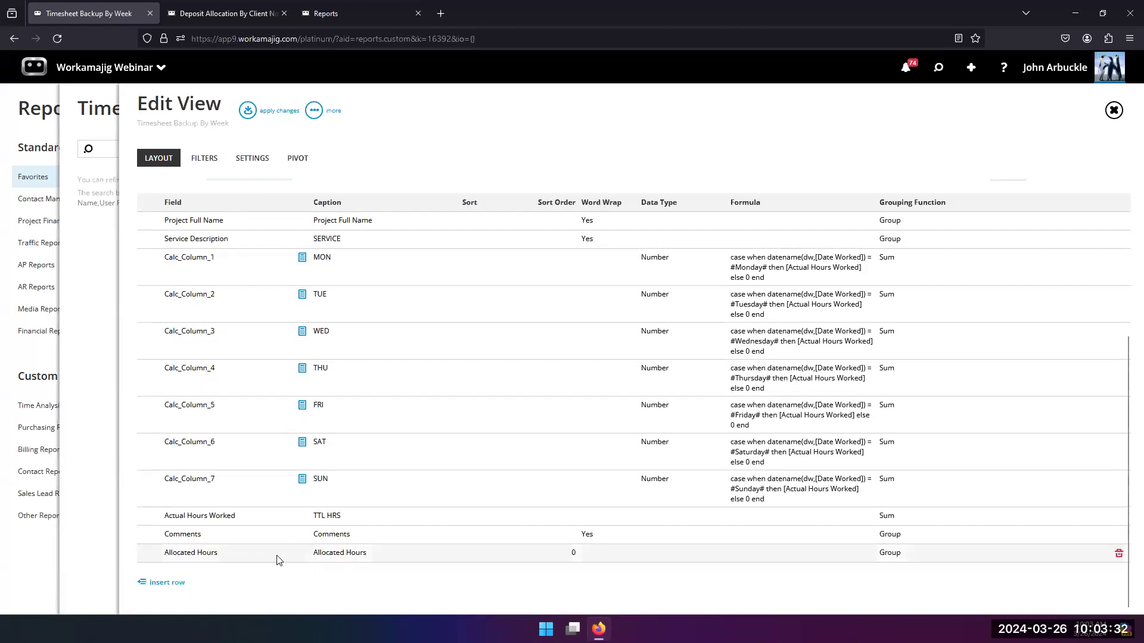
Step: Set the Allocated Hours column's grouping function to Sum and apply the layout changes to the report
left_click(892, 555)
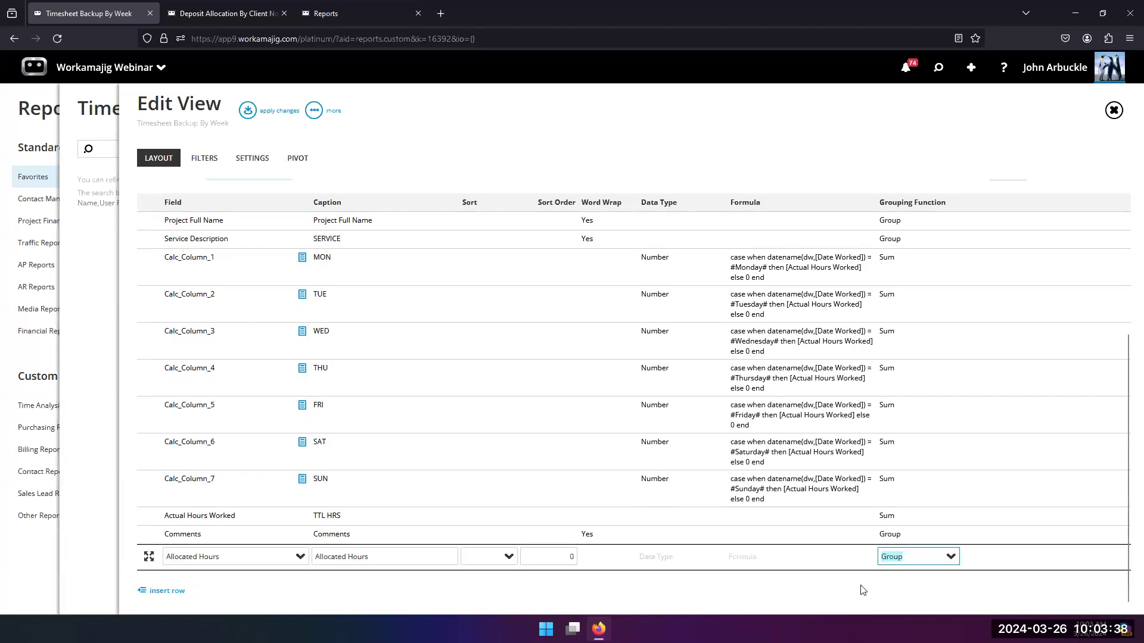
left_click(952, 558)
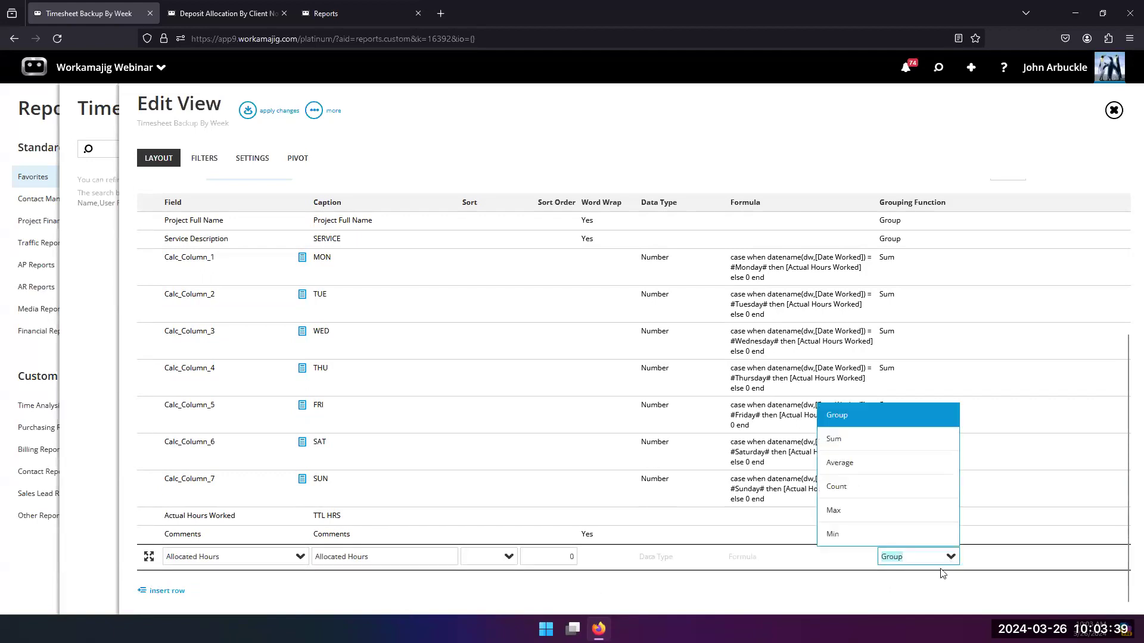
left_click(843, 444)
left_click(501, 162)
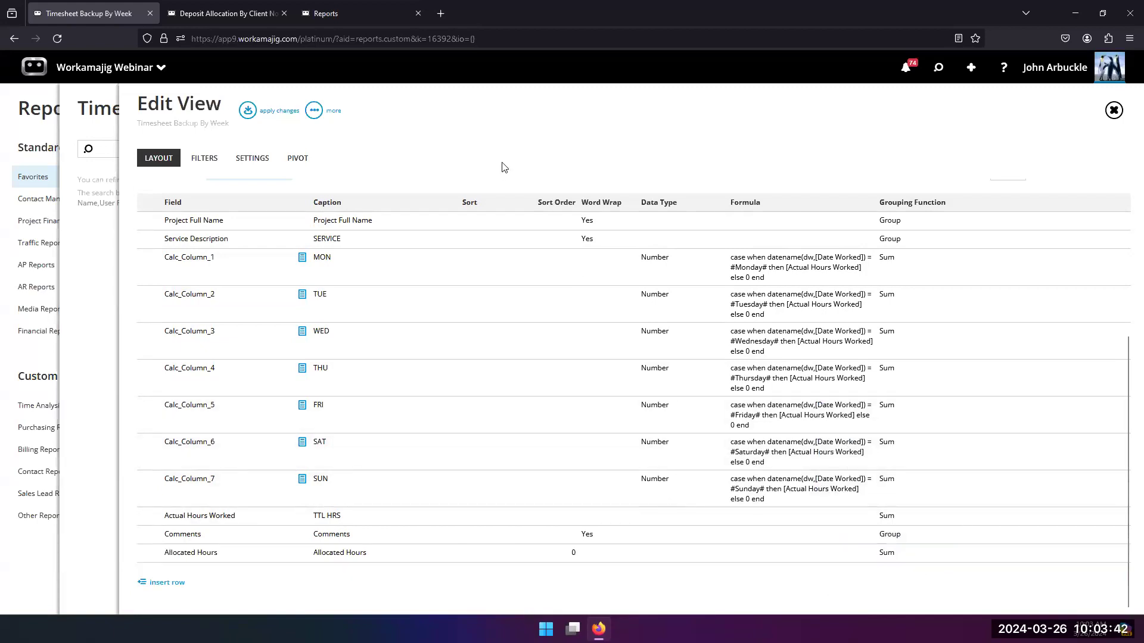
left_click(247, 112)
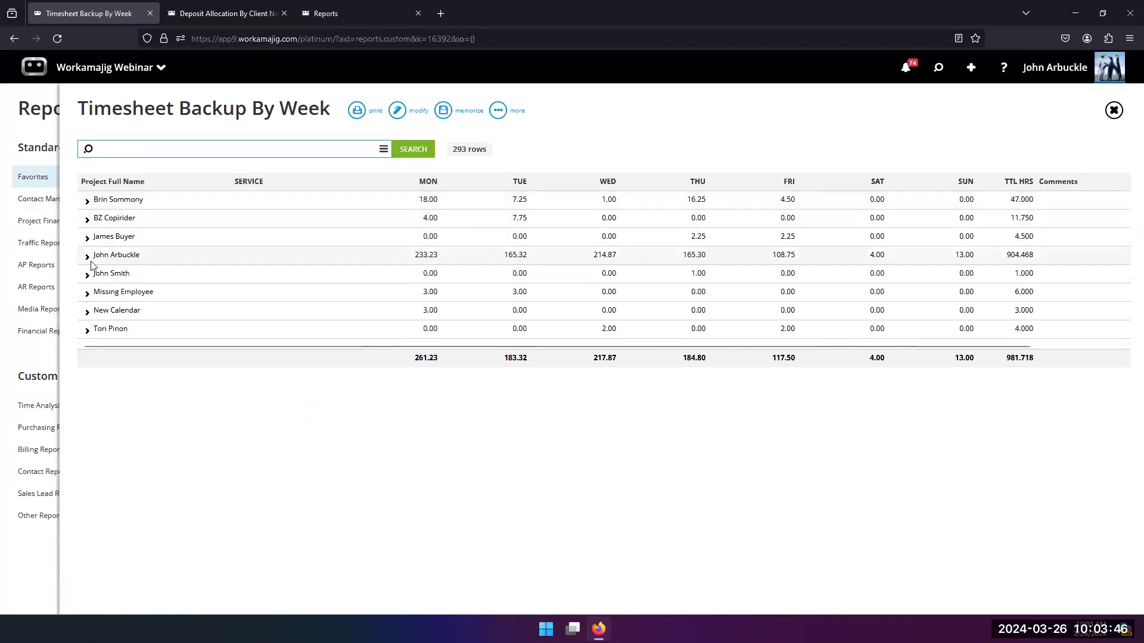
Step: Expand the fourth employee's group and its WK 01 and WK 06 (01/31/2016 - 02/06/2016) weeks to examine the allocated hours per service
left_click(89, 258)
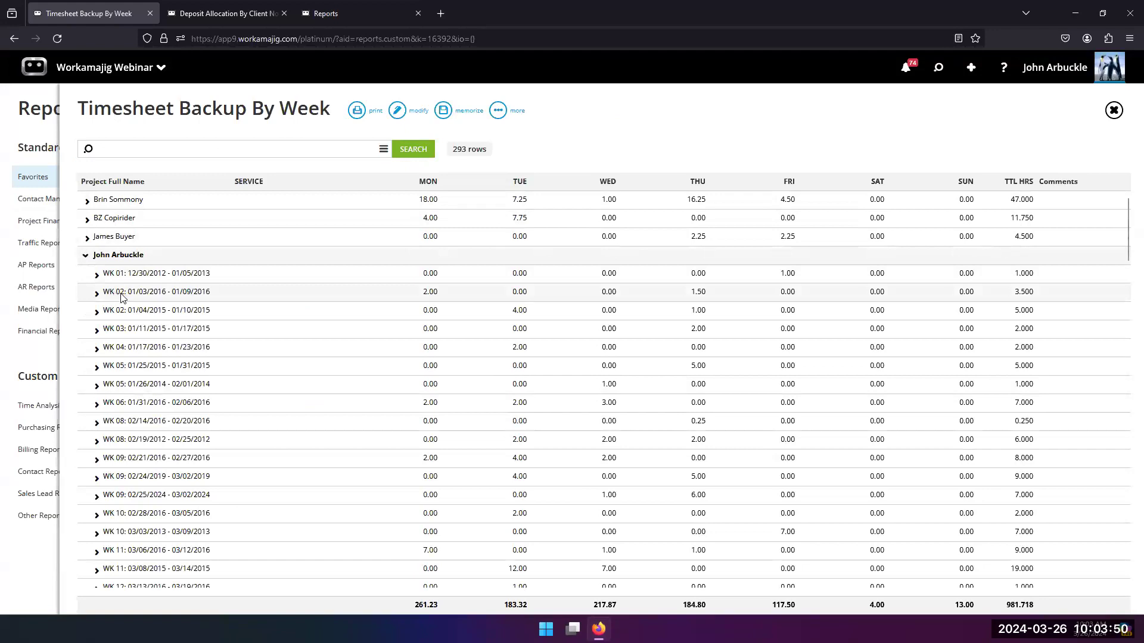
left_click(97, 276)
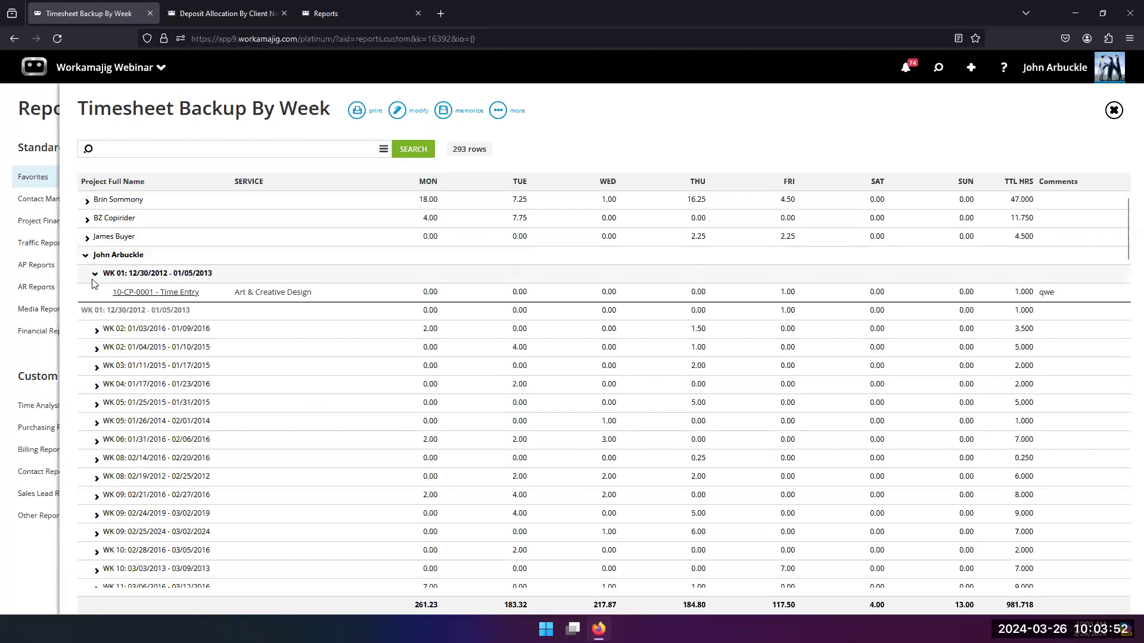
left_click_drag(458, 596, 706, 613)
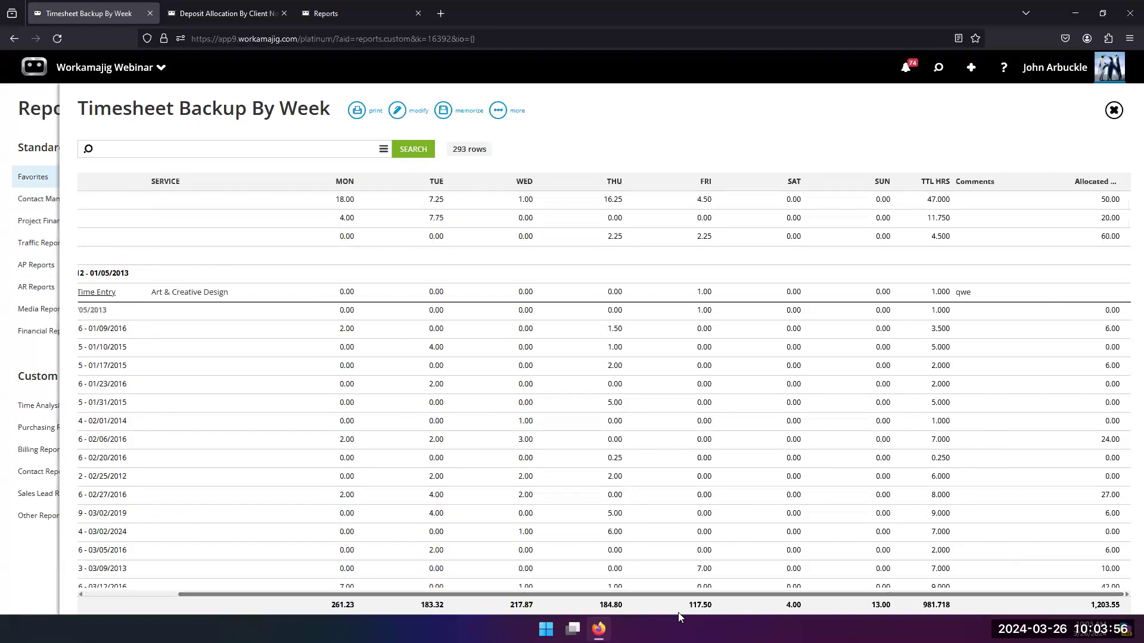
left_click(99, 439)
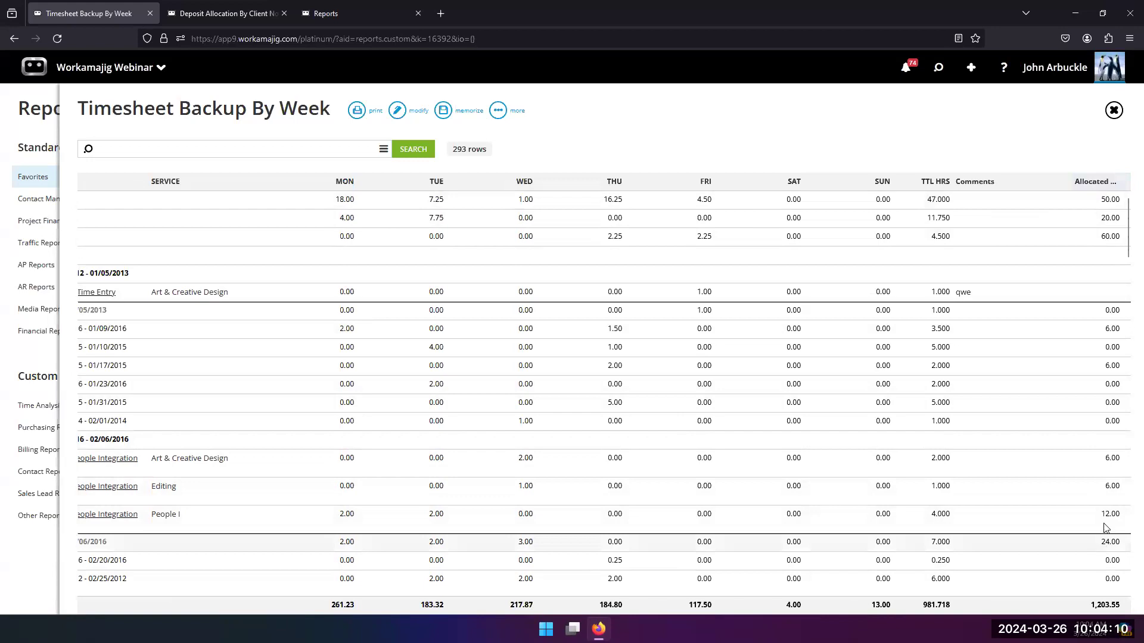
left_click_drag(570, 595, 347, 609)
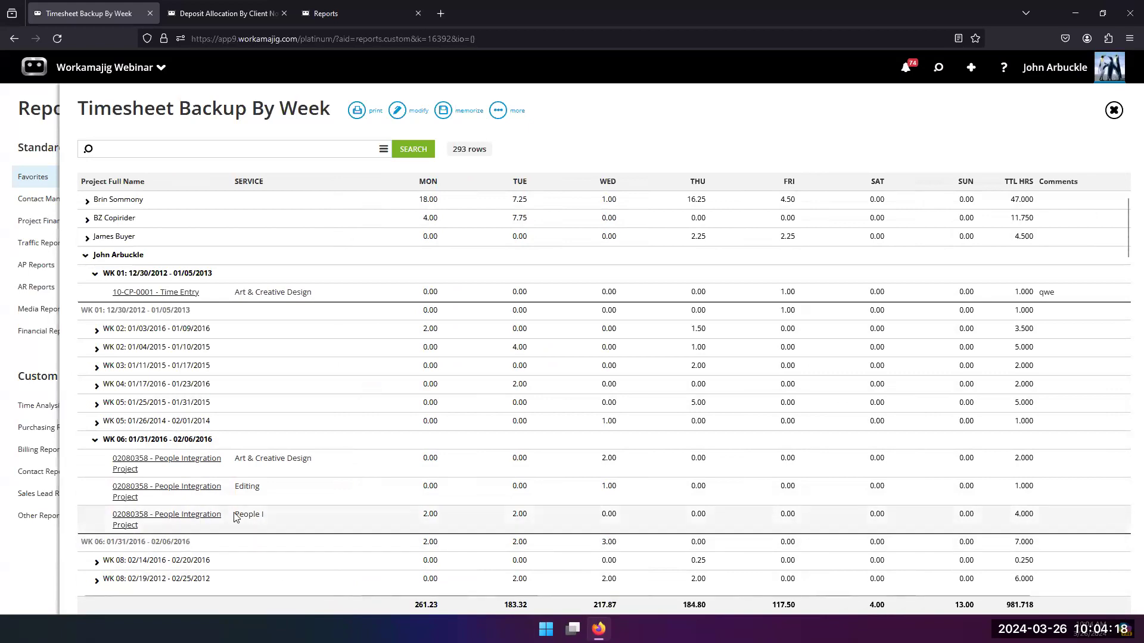
Step: Open the schedule of the People Integration Project from the People I row, review its task hours, and return to the report
left_click(185, 516)
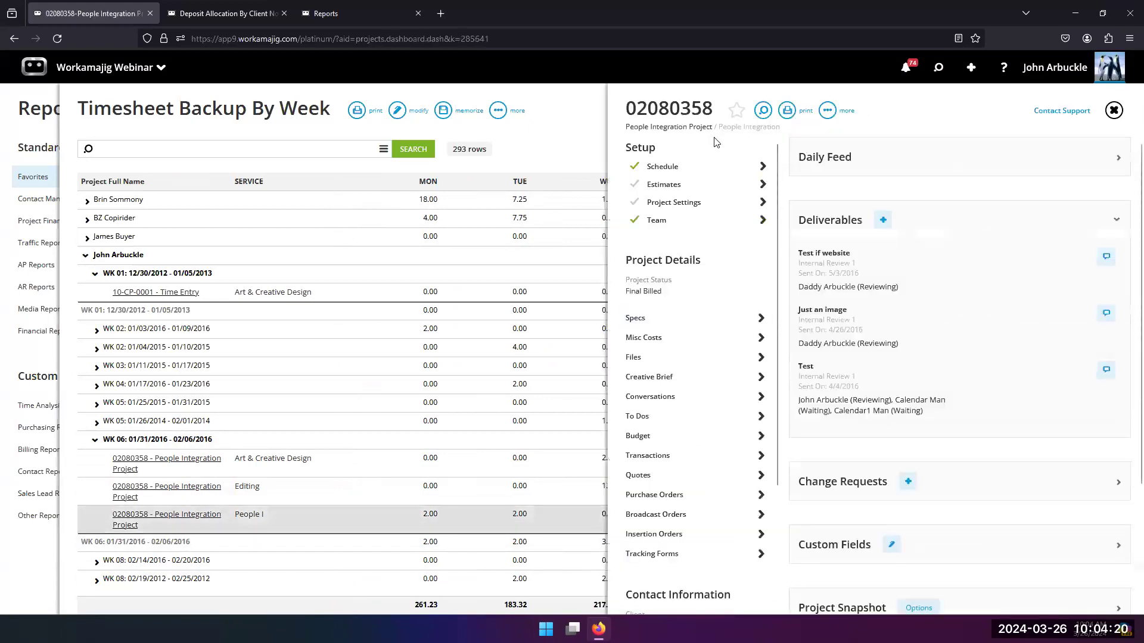
left_click(709, 167)
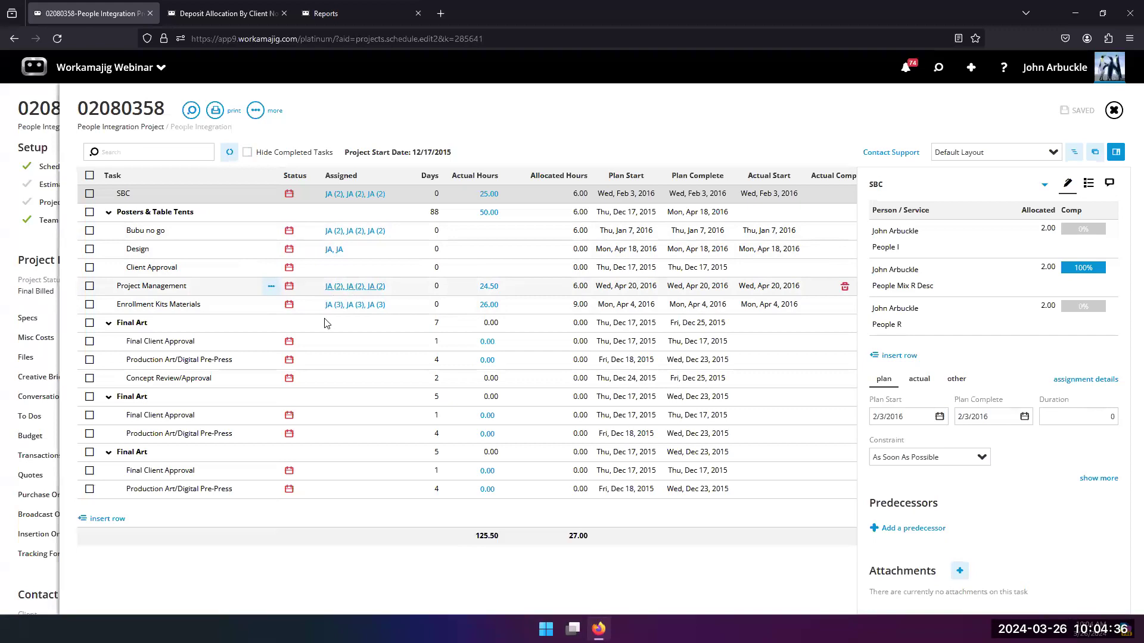
left_click(16, 444)
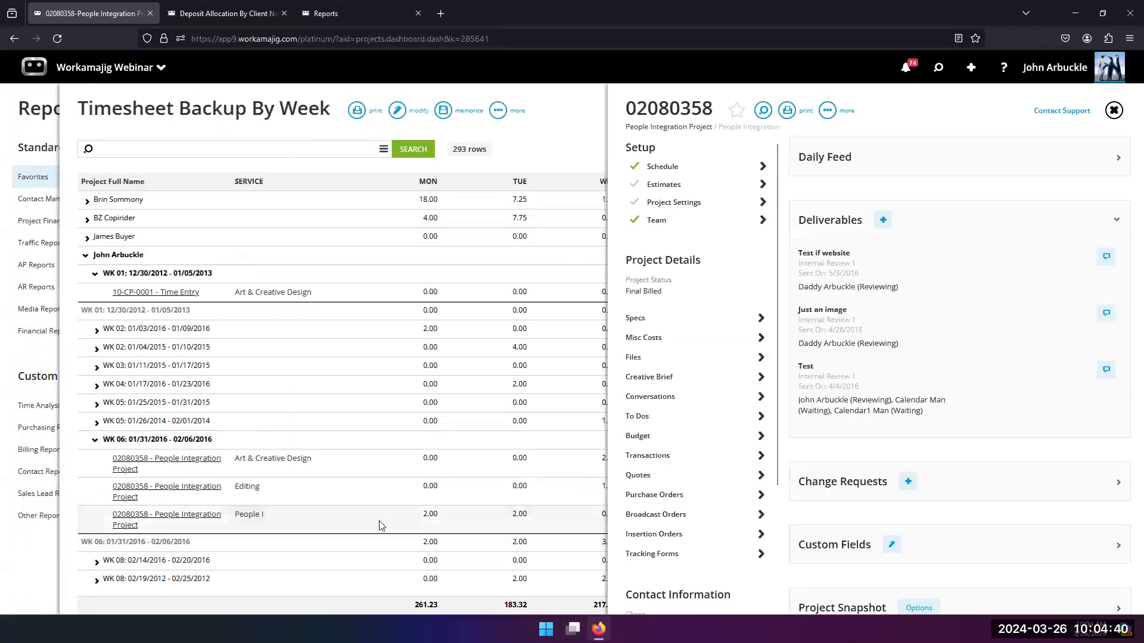
left_click(566, 141)
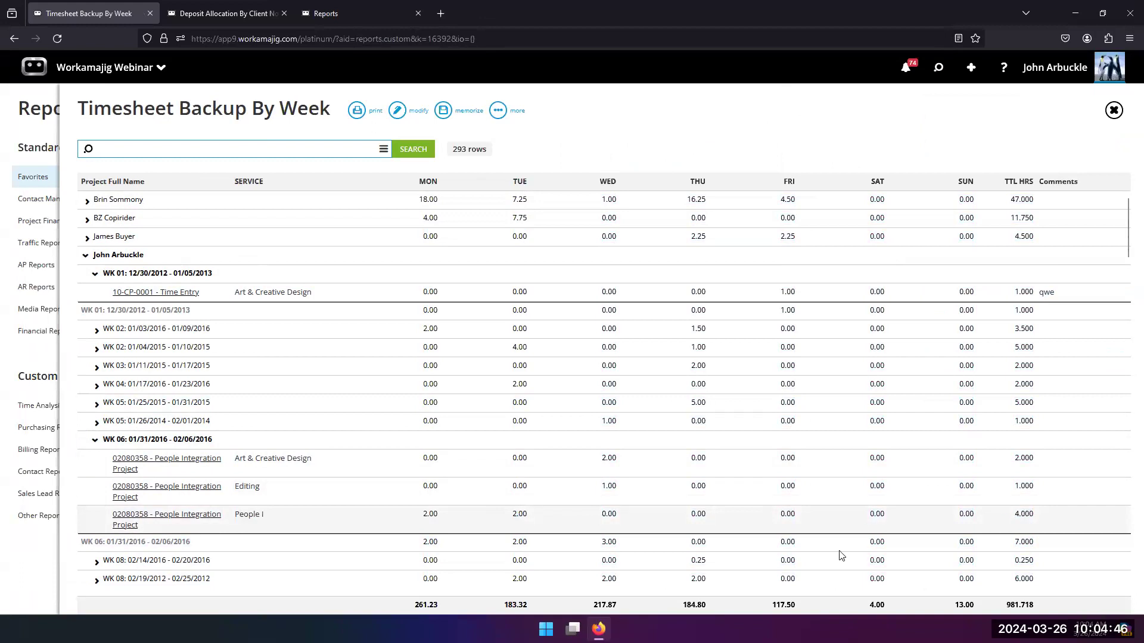
Step: Change the Allocated Hours column's grouping function to Group, apply the layout changes, and rerun the report
left_click_drag(665, 596, 763, 595)
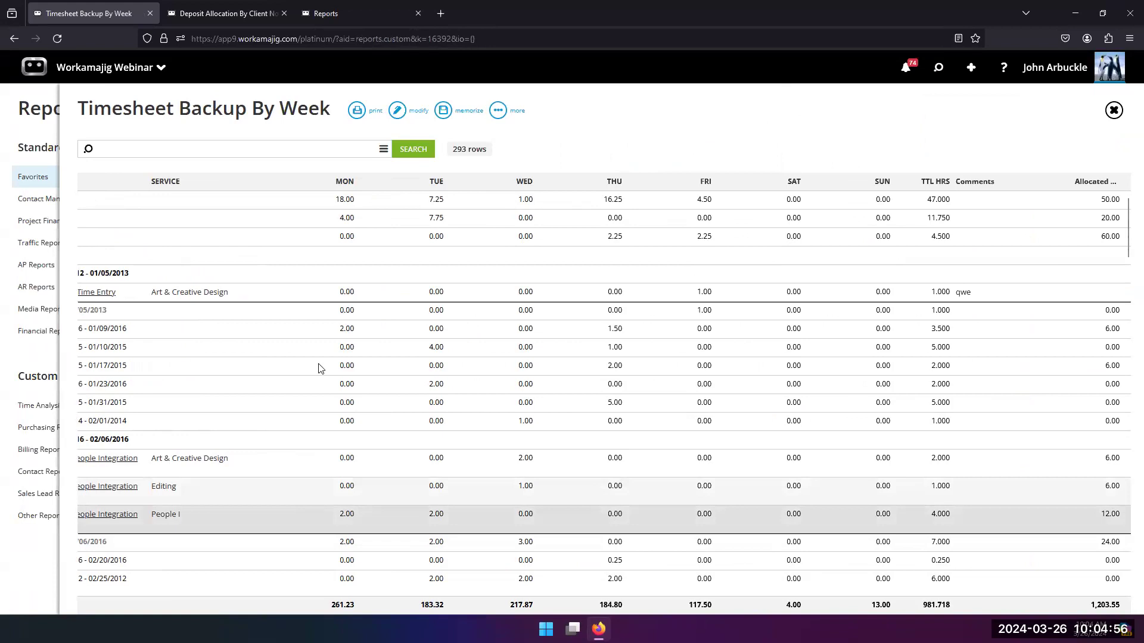
left_click(397, 113)
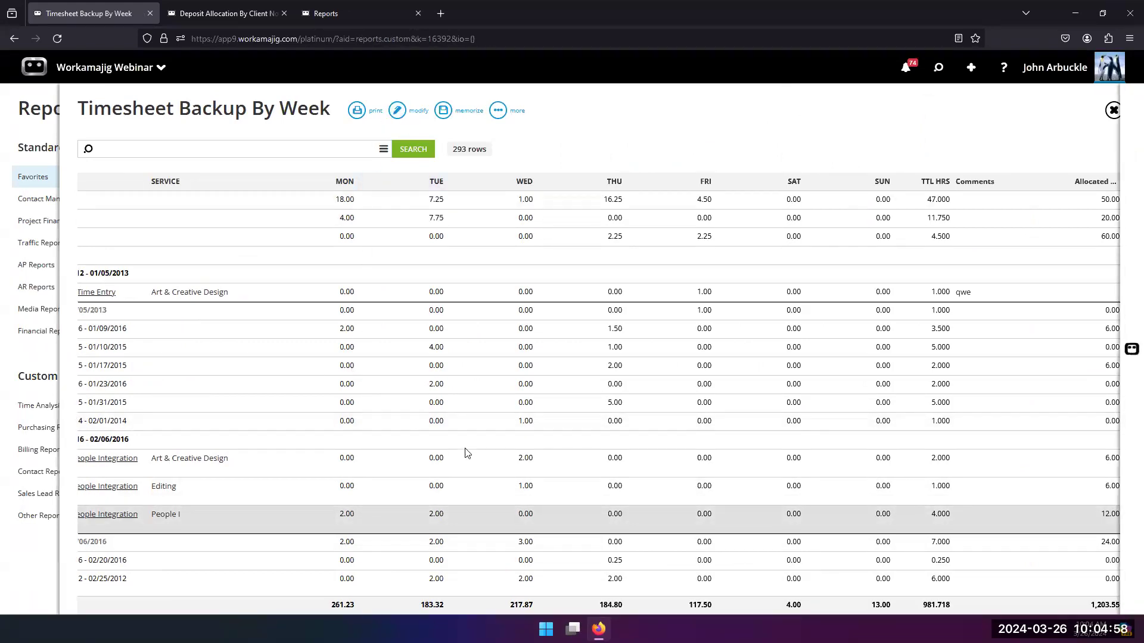
scroll(358, 466, "down", 4)
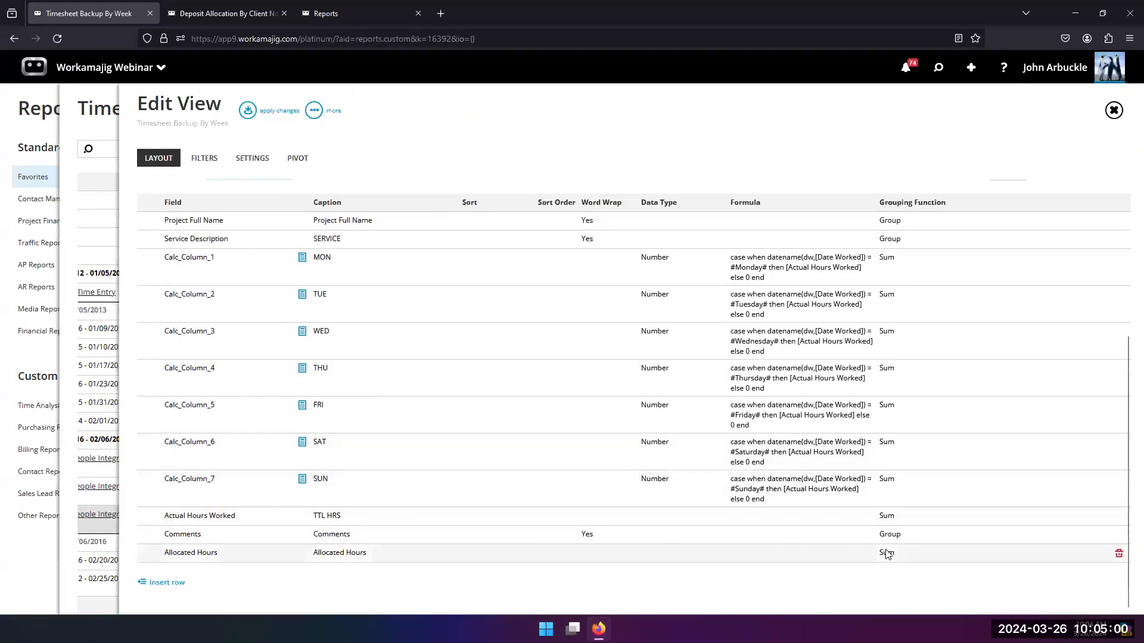
left_click(889, 553)
left_click(951, 557)
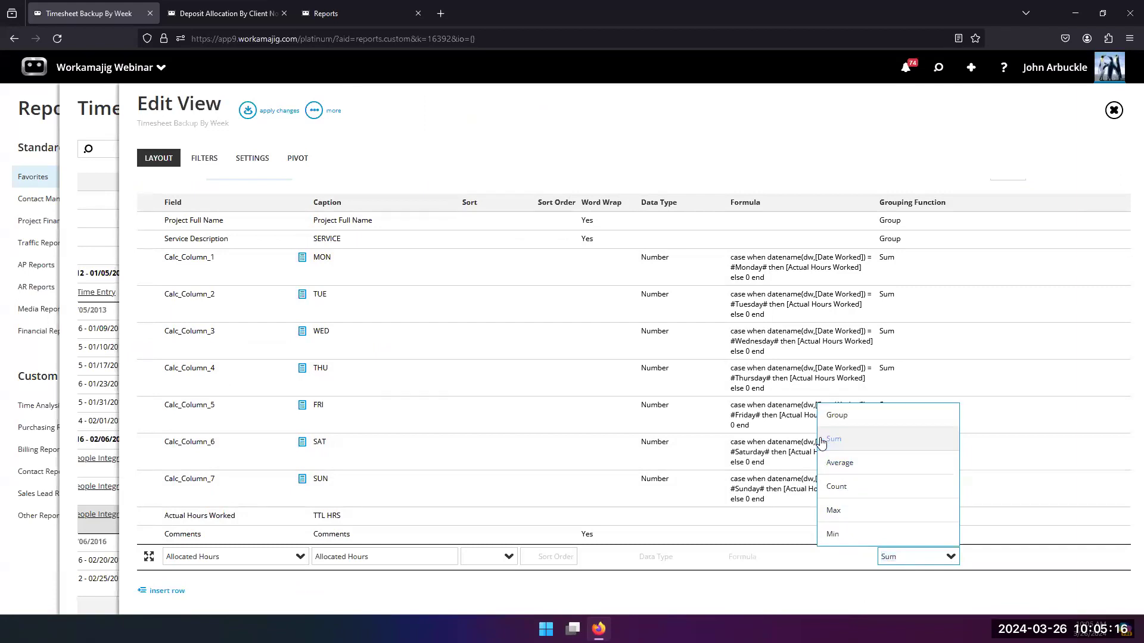
left_click(829, 420)
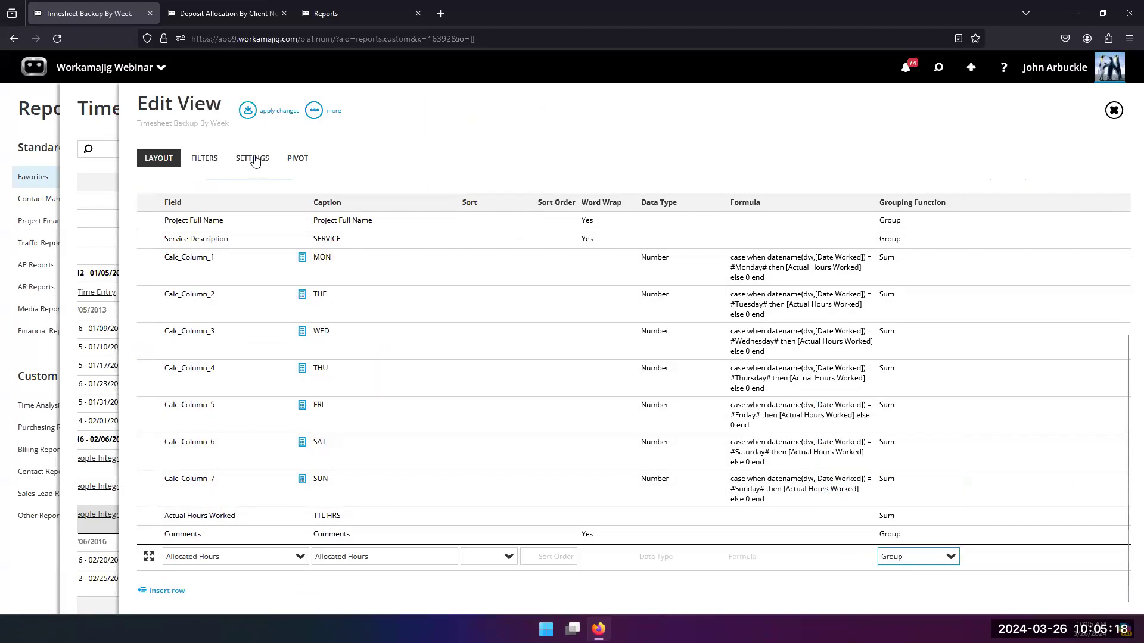
left_click(248, 111)
left_click(411, 149)
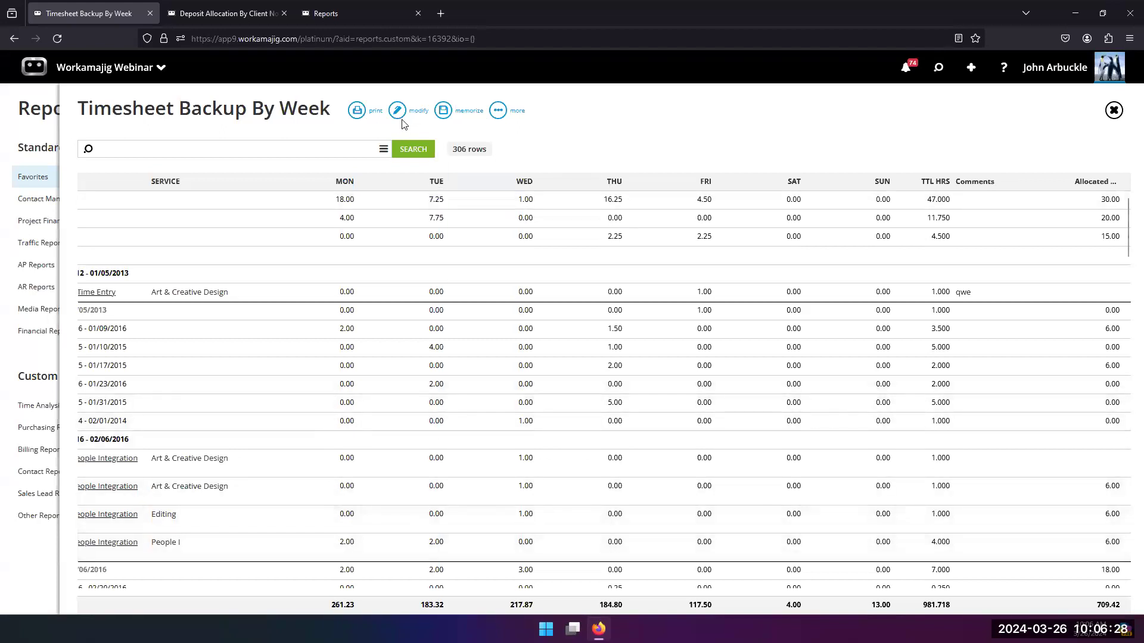
Step: Add a calculated column that calculates after the main query and insert Allocated Hours and Actual Hours Worked into its formula
left_click(418, 113)
scroll(359, 422, "down", 3)
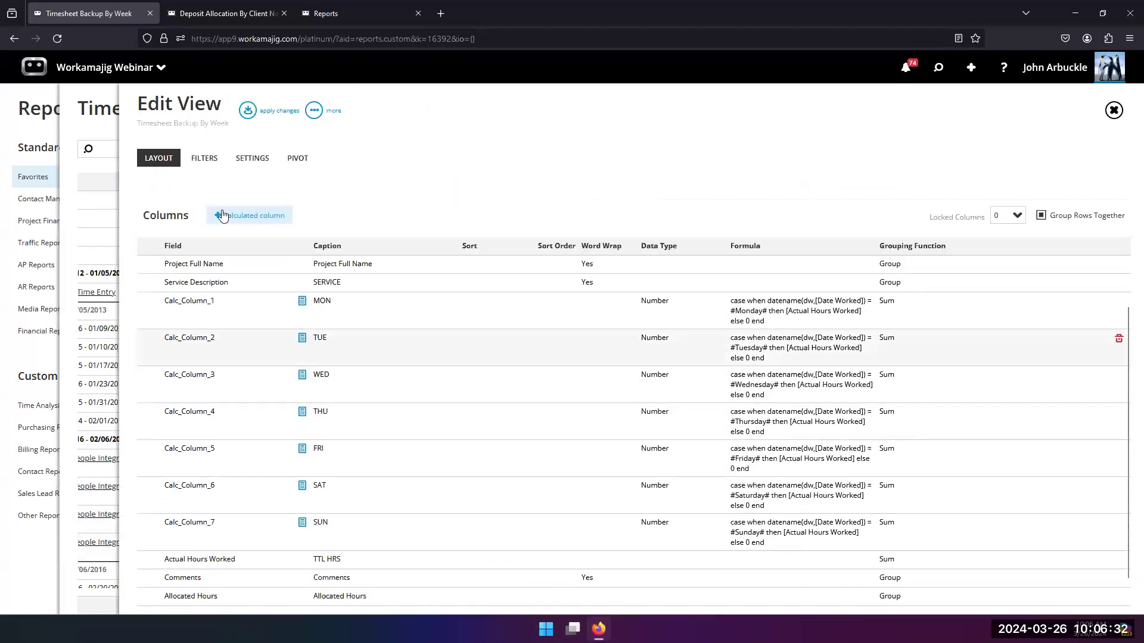
scroll(292, 298, "up", 1)
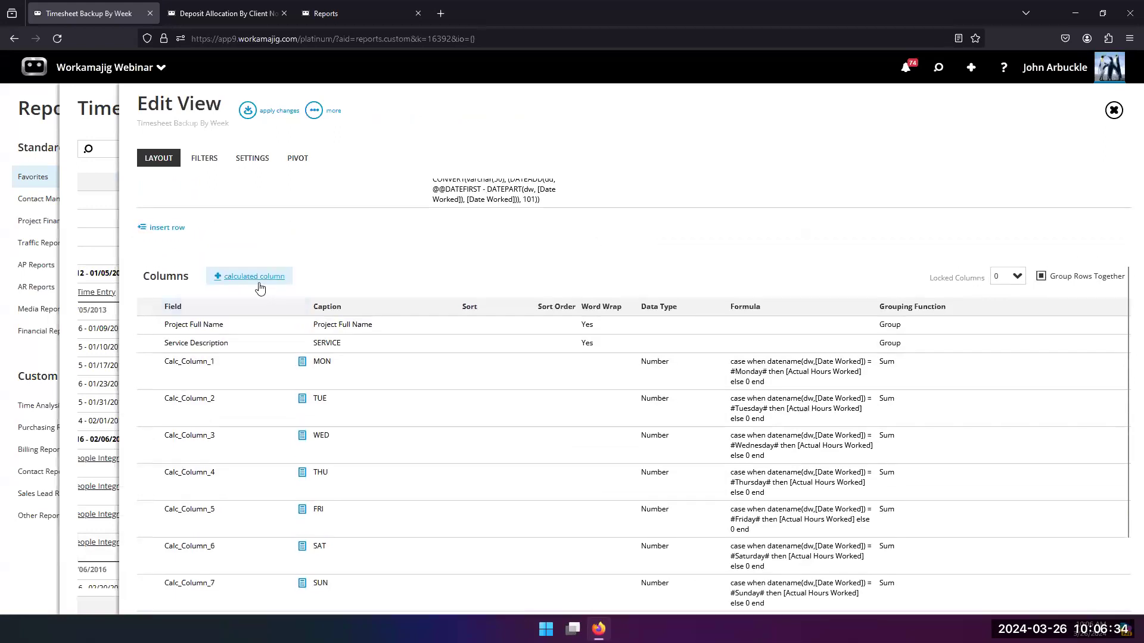
left_click(255, 277)
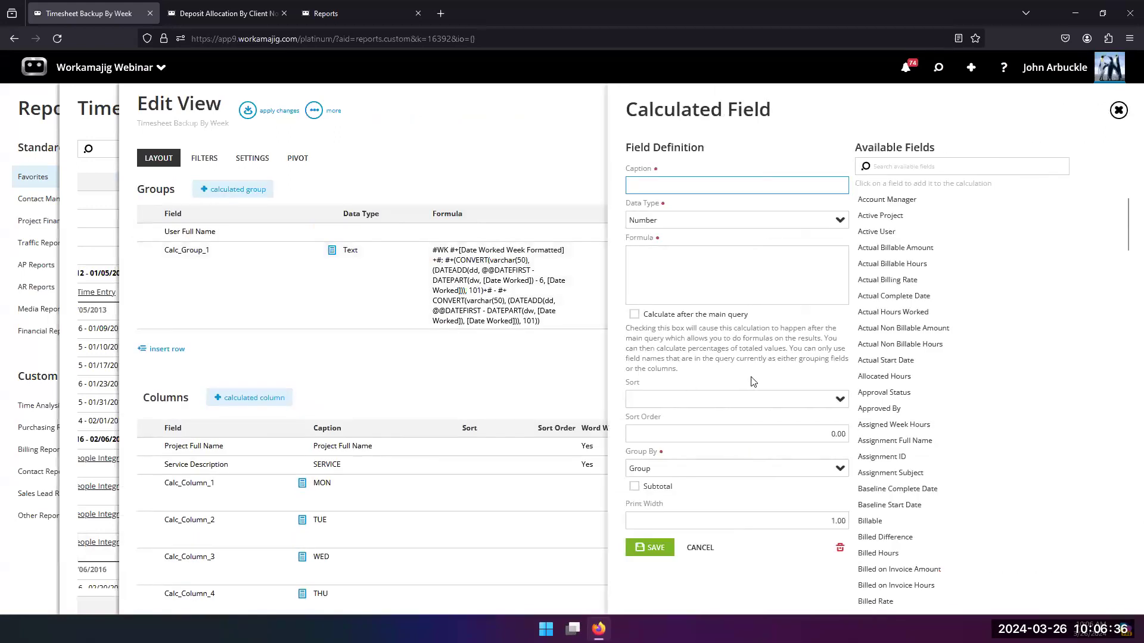
left_click(635, 315)
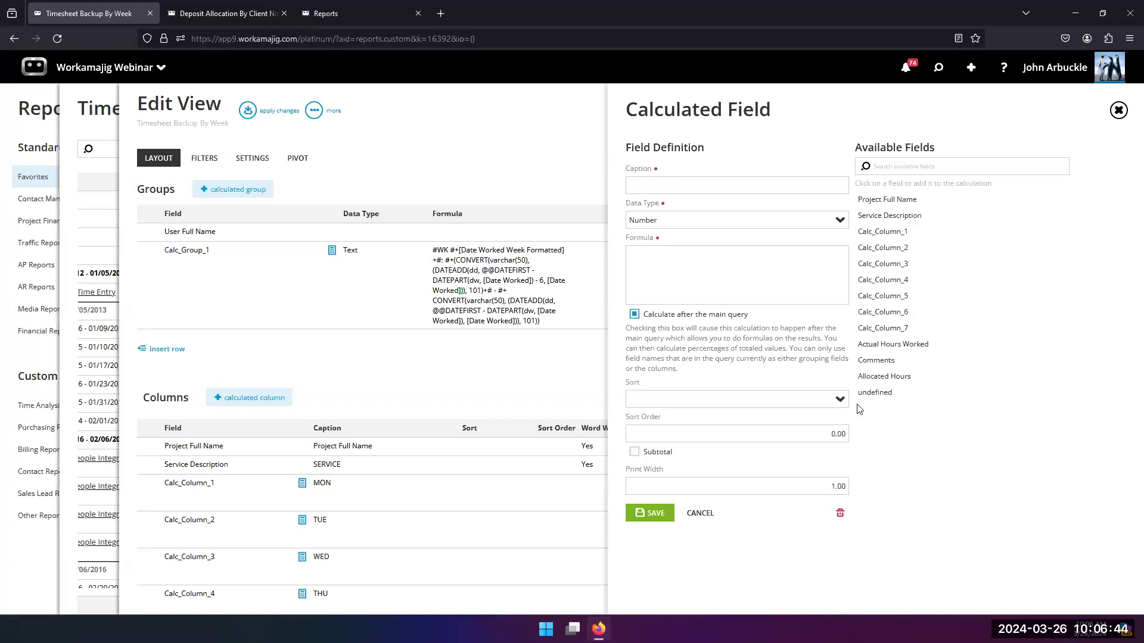
left_click(865, 382)
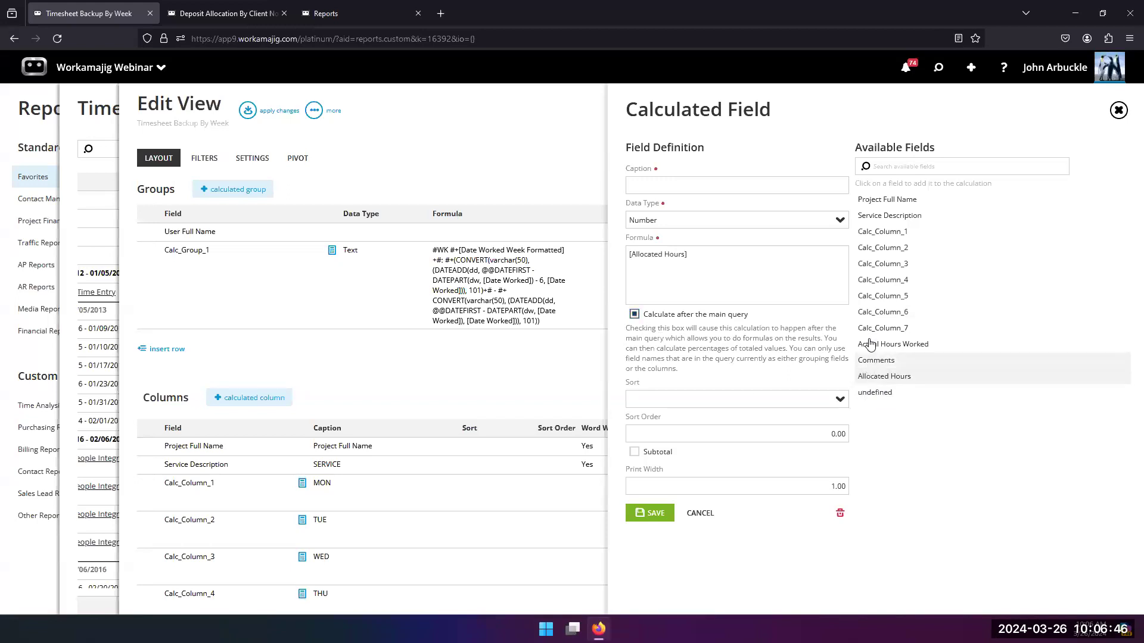
left_click(871, 345)
Step: Caption the column Remaining, make its formula [Allocated Hours] - [Actual Hours Worked], save it, and review the Remaining values in the report
left_click(635, 188)
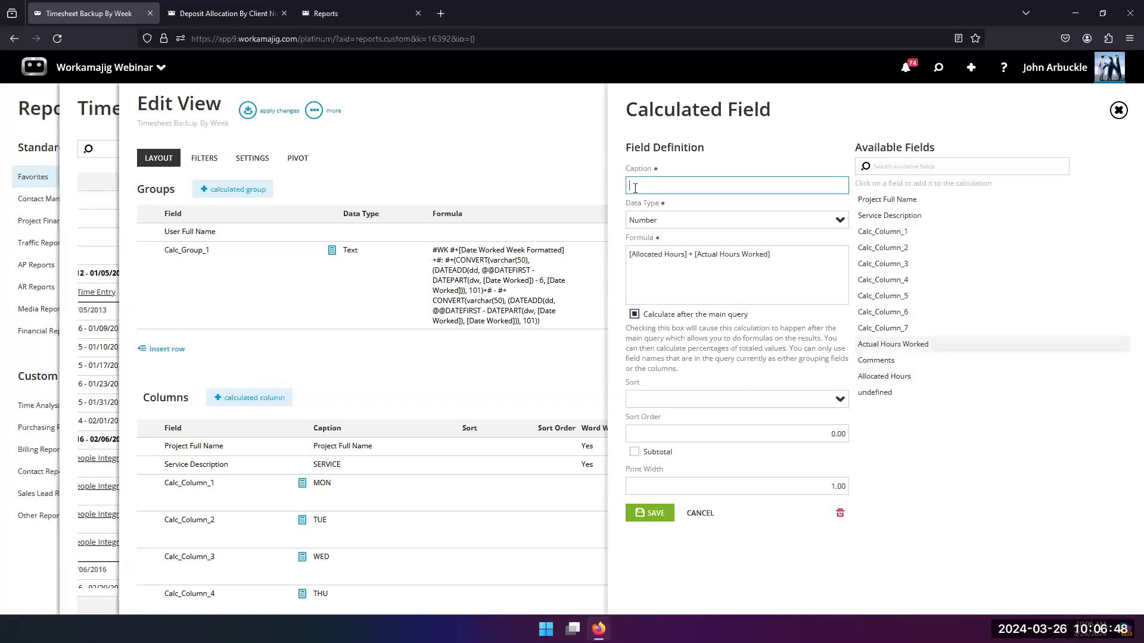
type("Remaining")
left_click(690, 252)
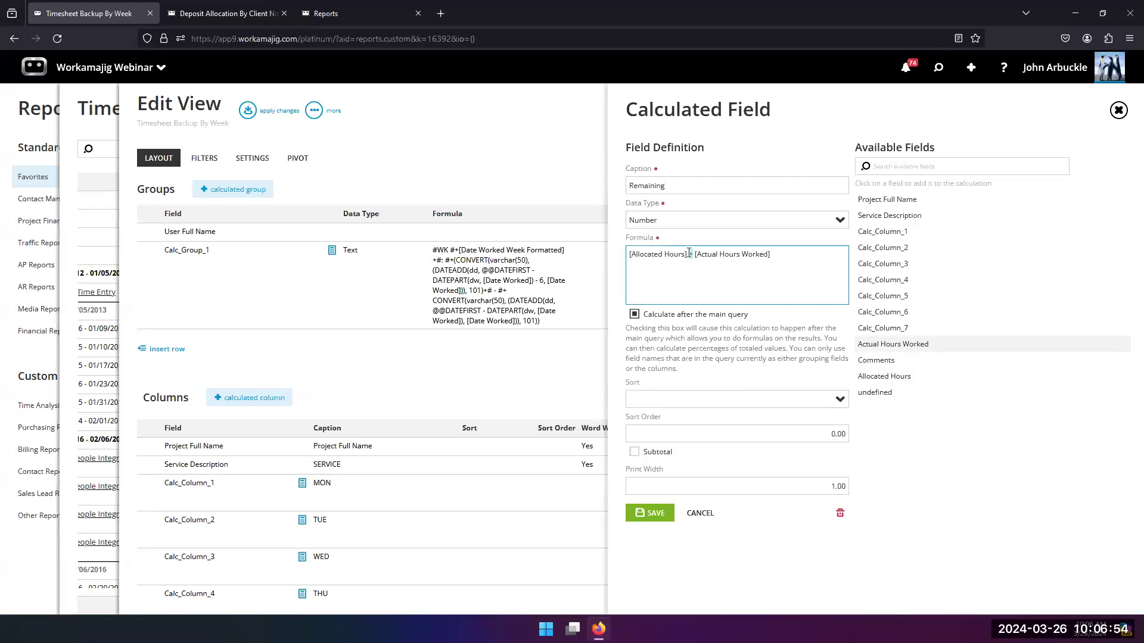
type("-")
left_click(652, 513)
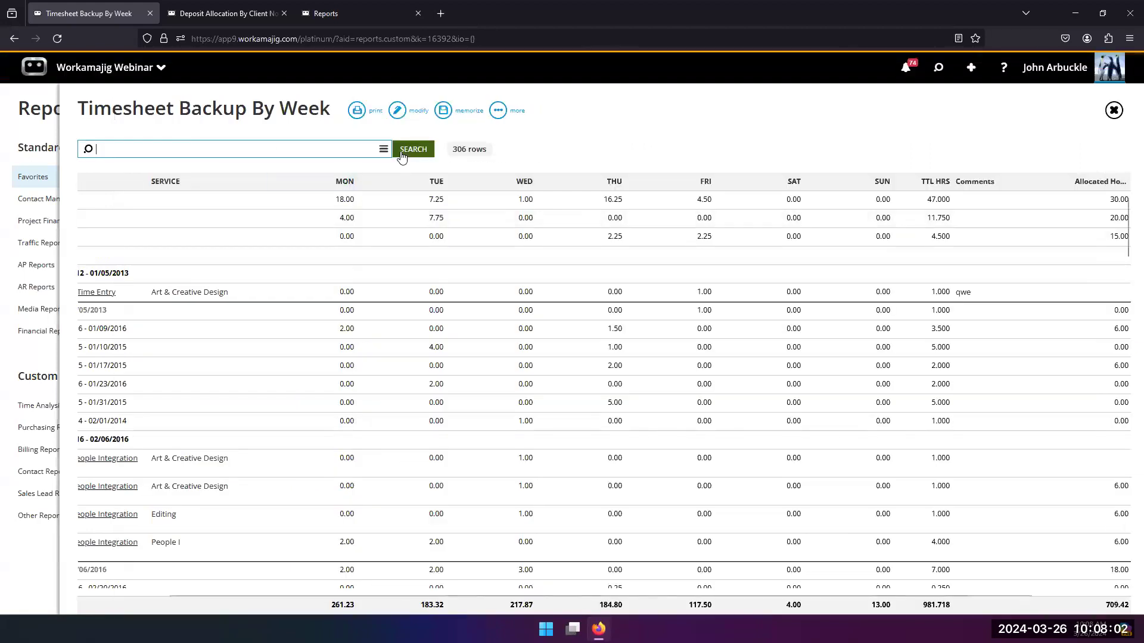
left_click_drag(484, 595, 716, 594)
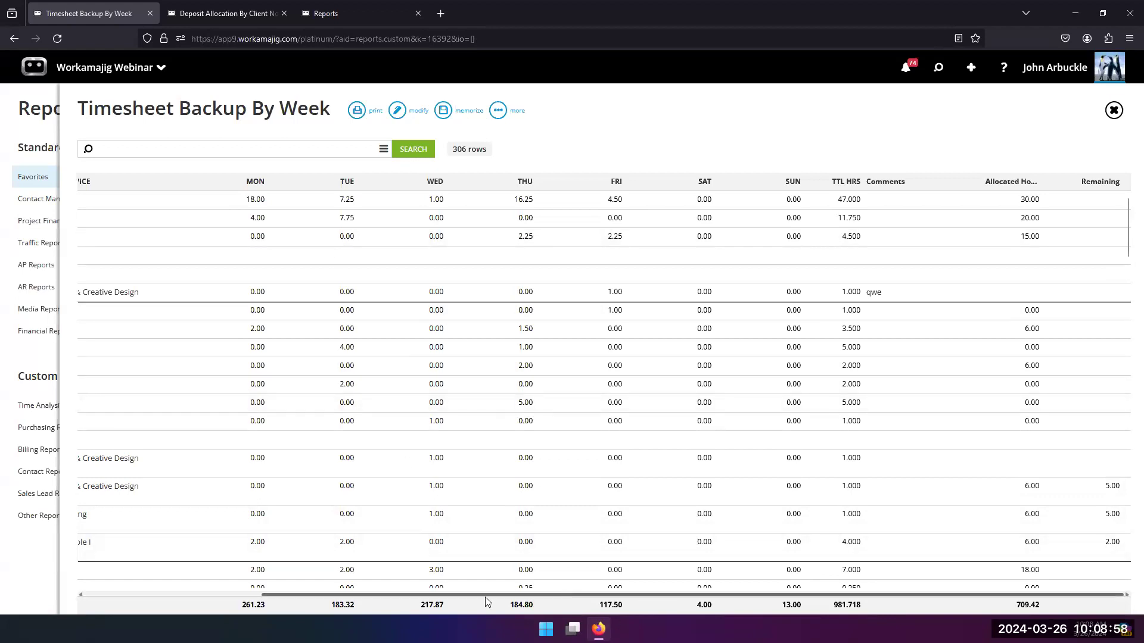
left_click_drag(486, 595, 219, 593)
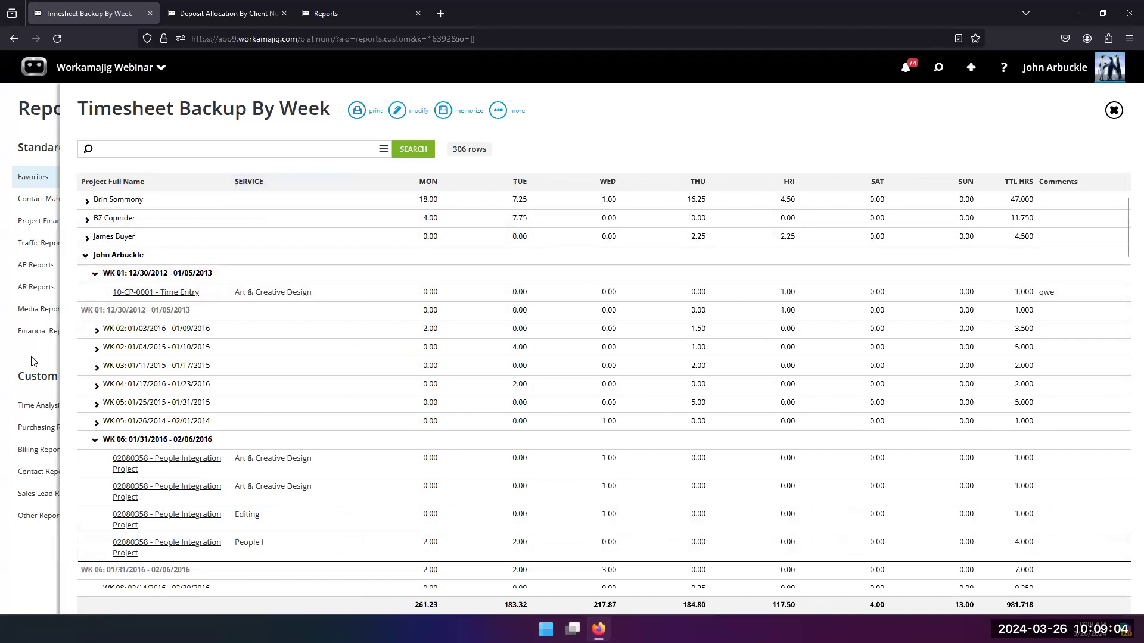
Step: Add another calculated column to the Timesheet Backup By Week view and set it to calculate after the main query
left_click(397, 112)
scroll(474, 339, "down", 5)
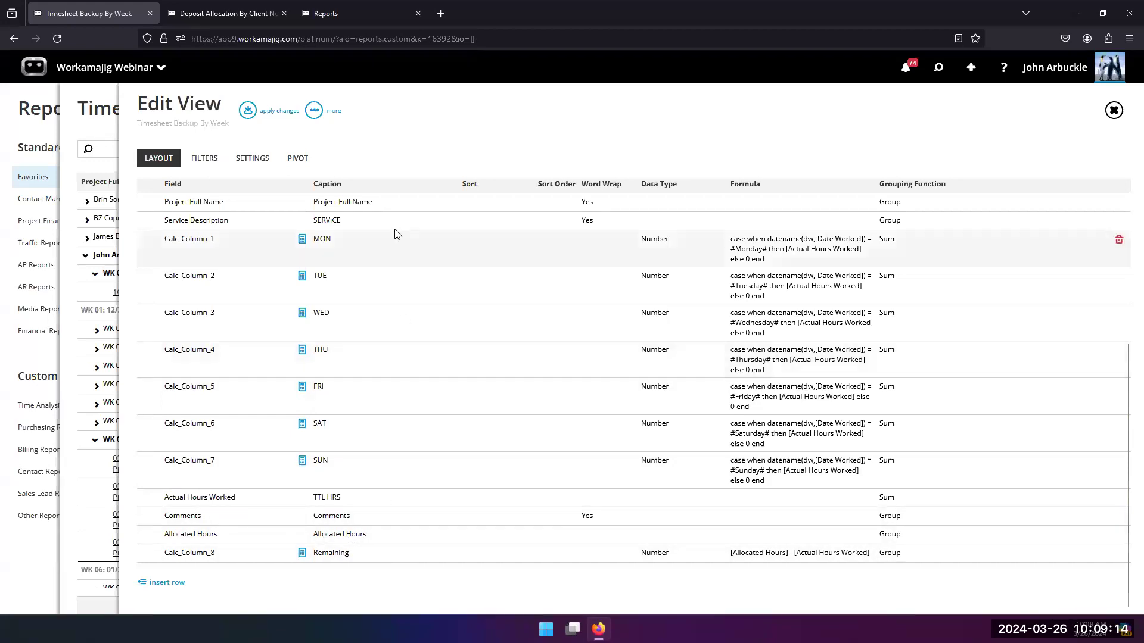
scroll(268, 332, "up", 3)
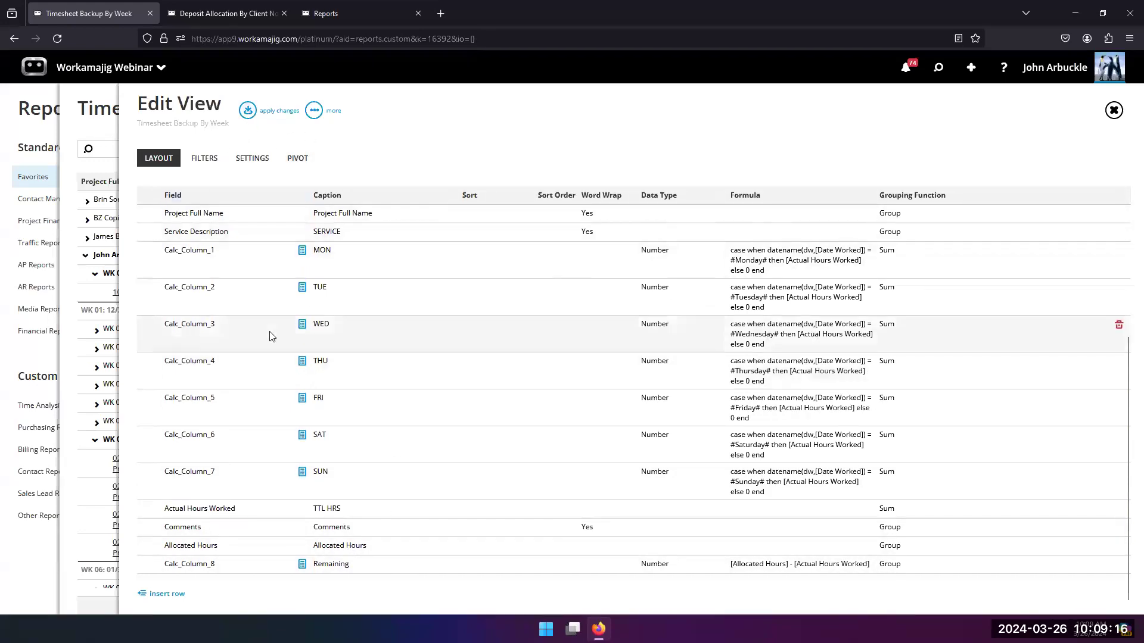
left_click(258, 344)
scroll(471, 364, "down", 3)
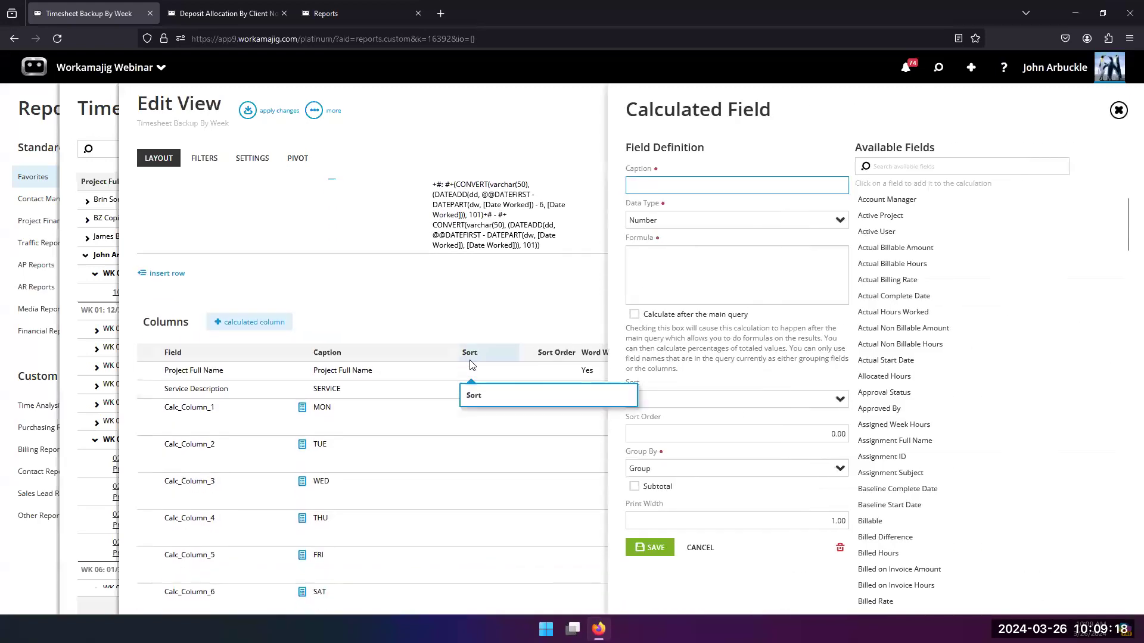
scroll(471, 364, "down", 2)
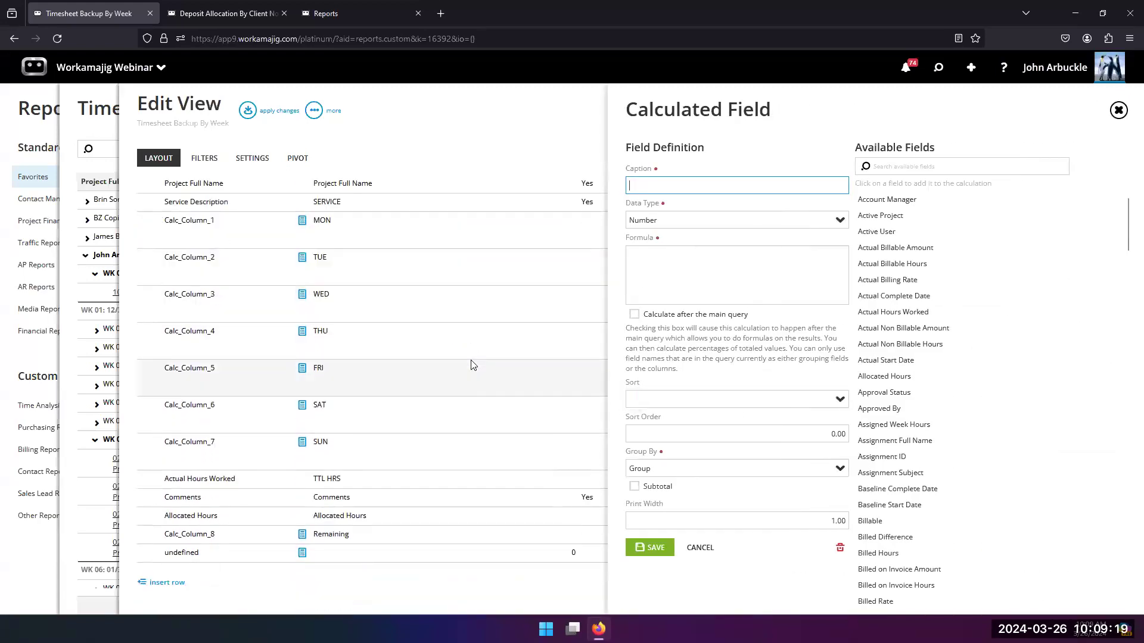
left_click(635, 315)
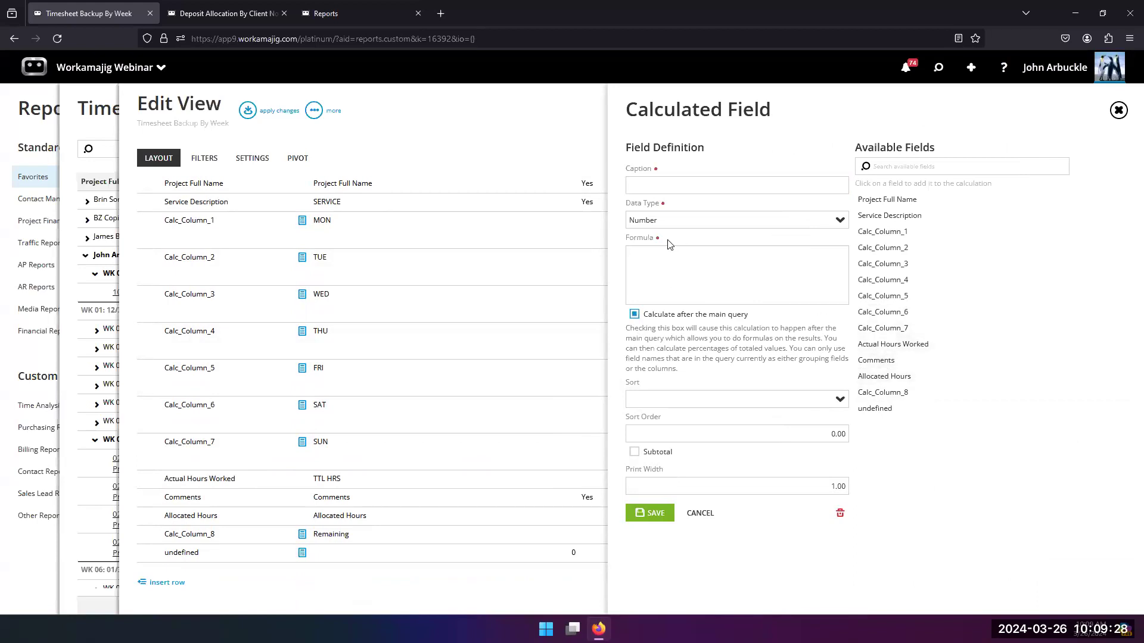
Step: Make the new column's formula [Actual Hours Worked] / [Allocated Hours], caption it Pct Allocated, and save it
left_click(880, 344)
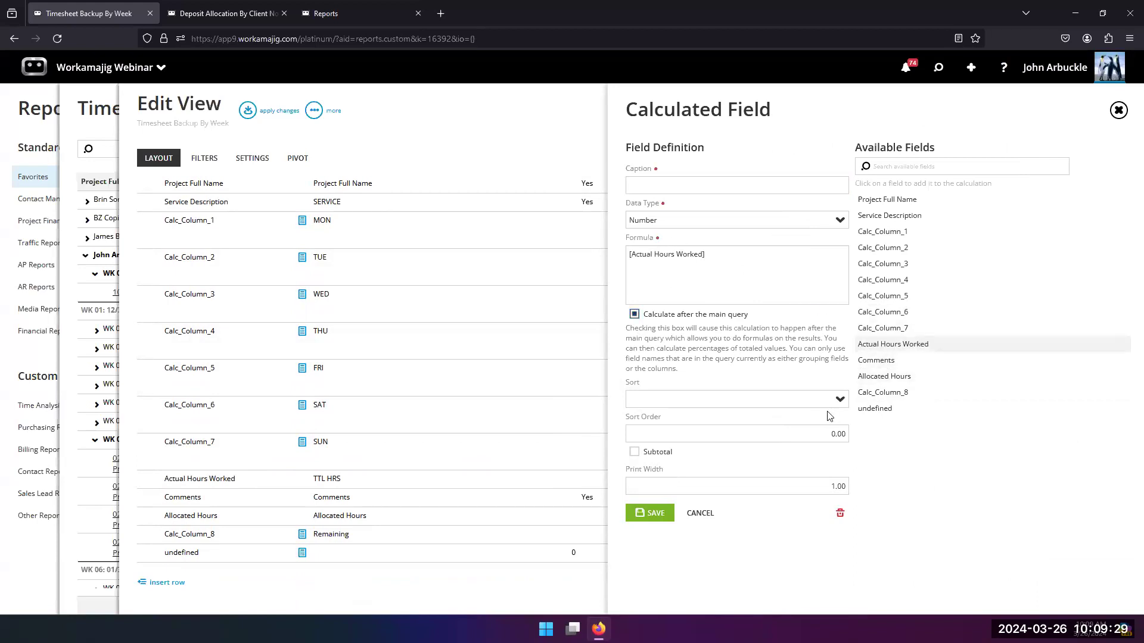
left_click(882, 379)
left_click(708, 256)
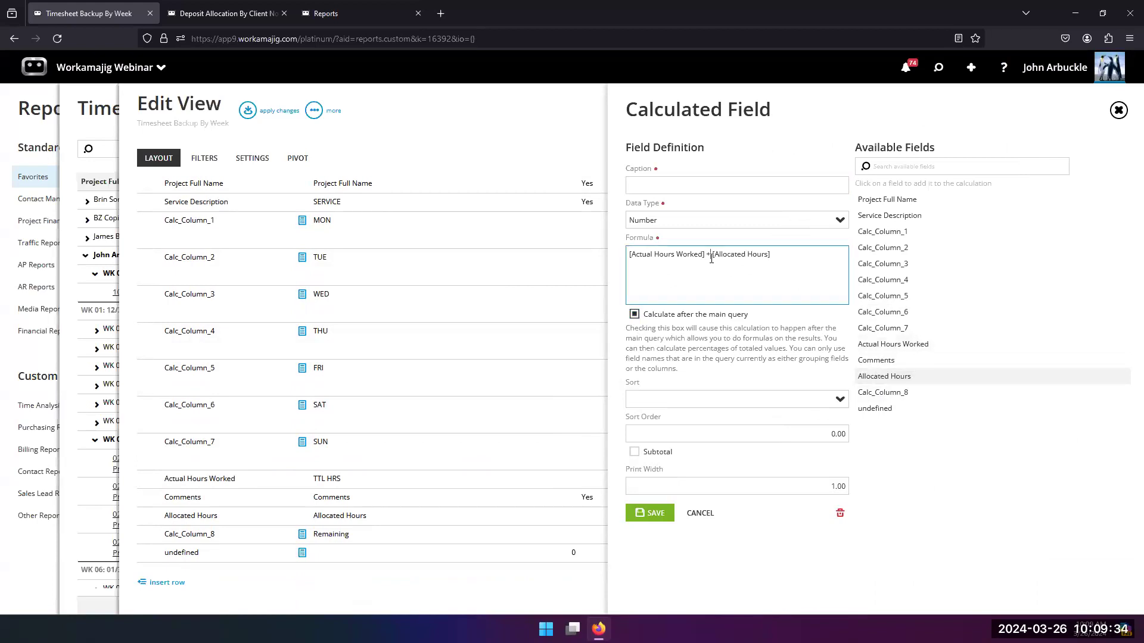
type("/")
left_click(638, 184)
type("P")
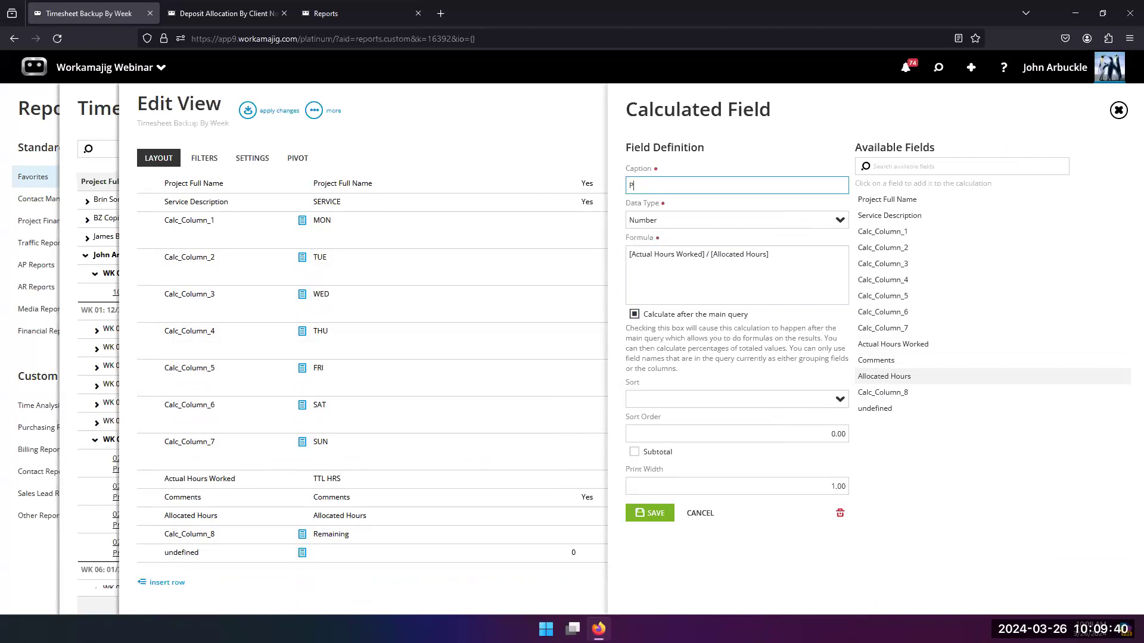
type("ct Allocated")
left_click(649, 513)
Step: Apply the layout changes, rerun the report, and check the Pct Allocated column
left_click(248, 111)
left_click(420, 149)
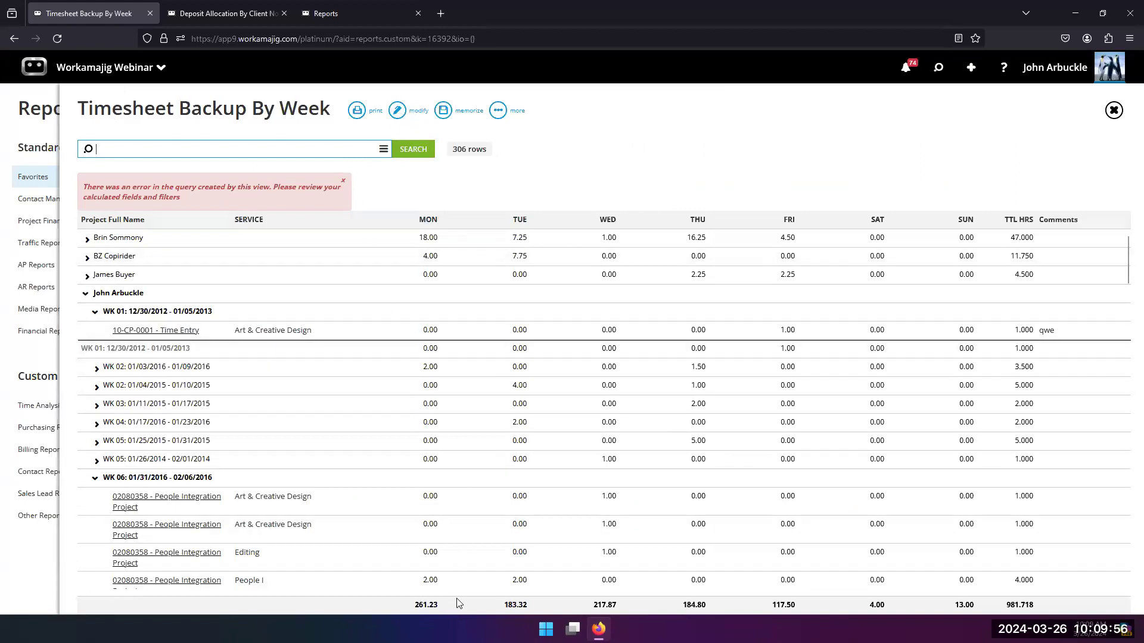
left_click_drag(311, 596, 627, 600)
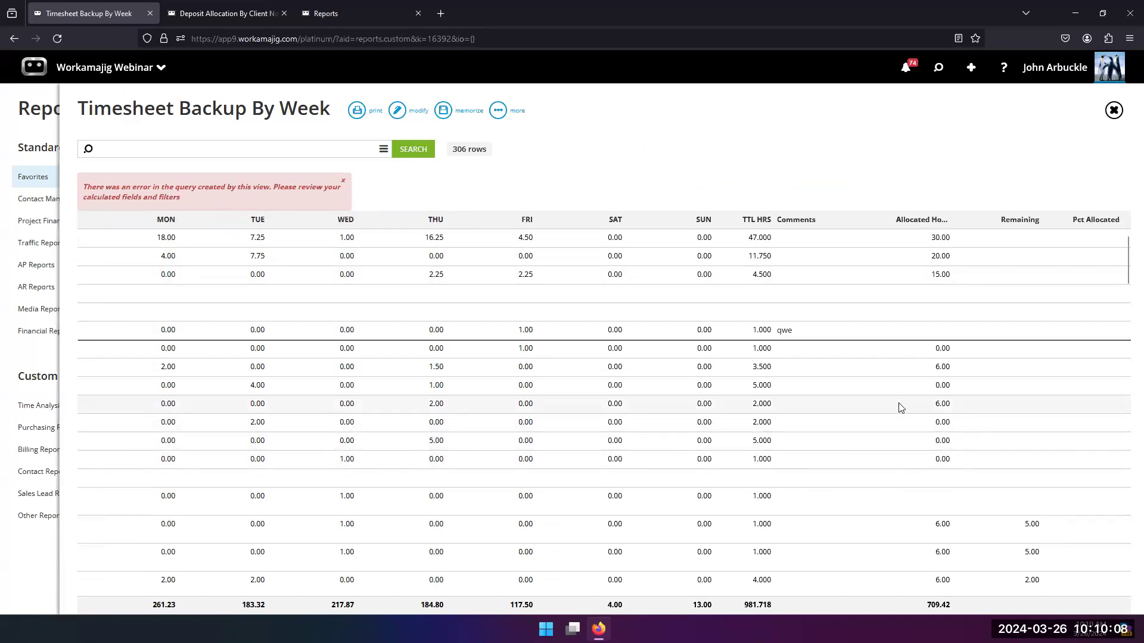
Step: Reopen the Pct Allocated calculated column for editing and insert "case when" at the start of its formula
left_click(408, 115)
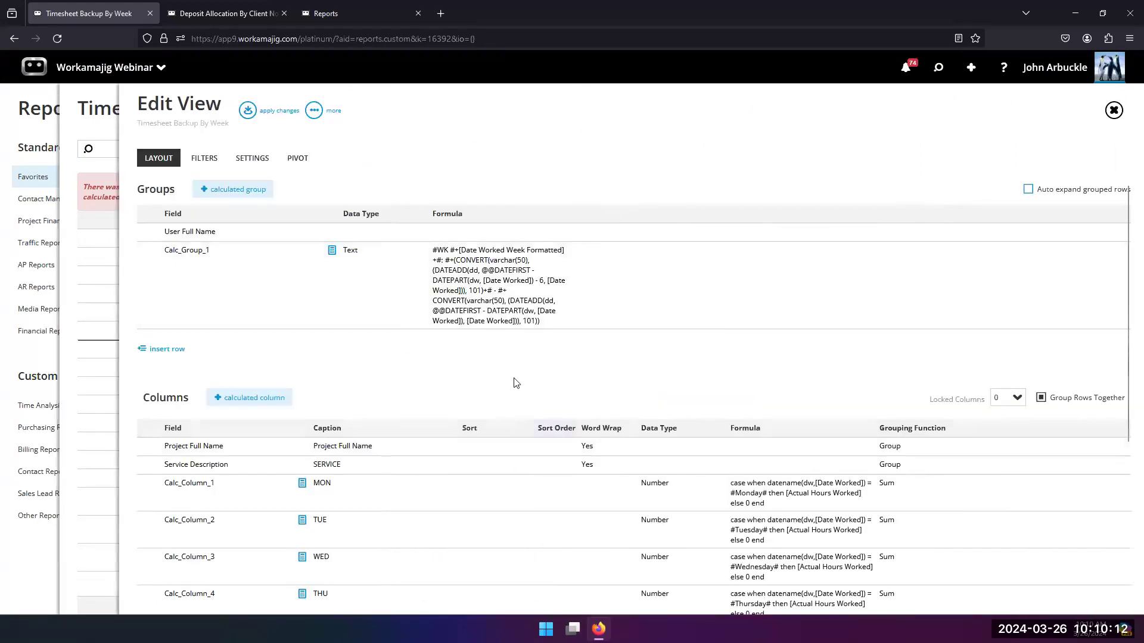
scroll(524, 375, "down", 4)
scroll(535, 438, "down", 1)
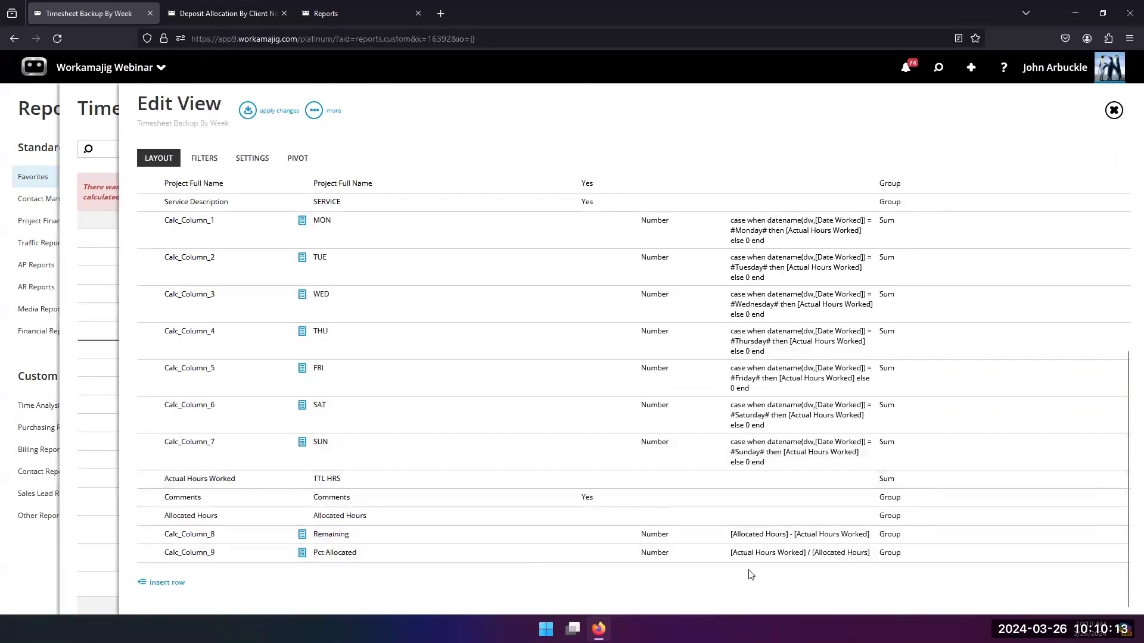
left_click(322, 560)
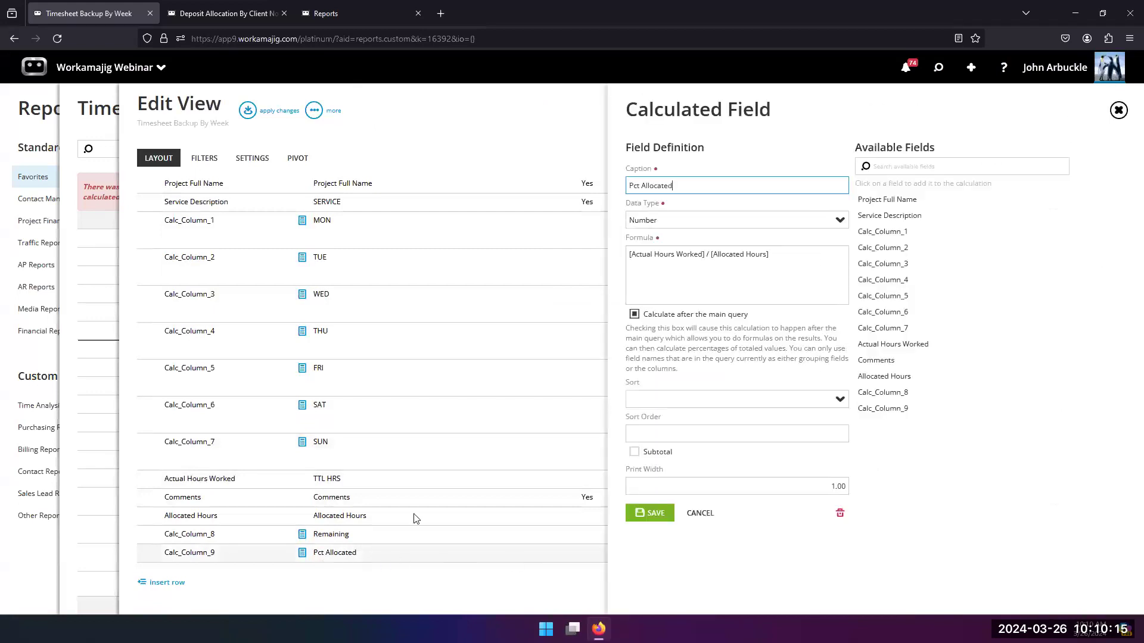
left_click(627, 256)
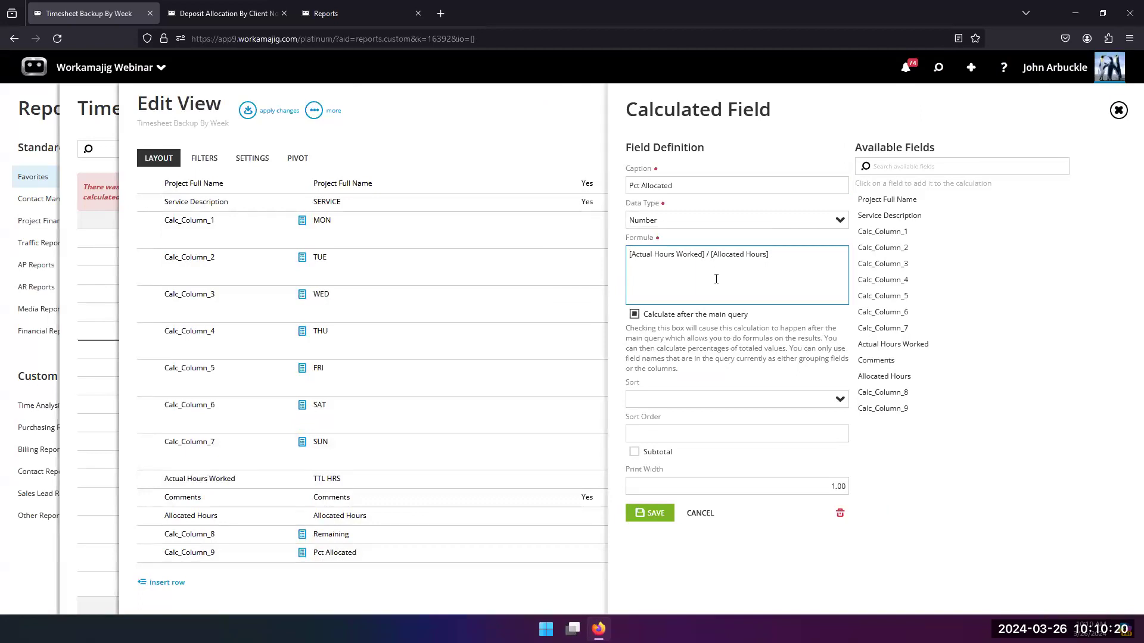
type("case we")
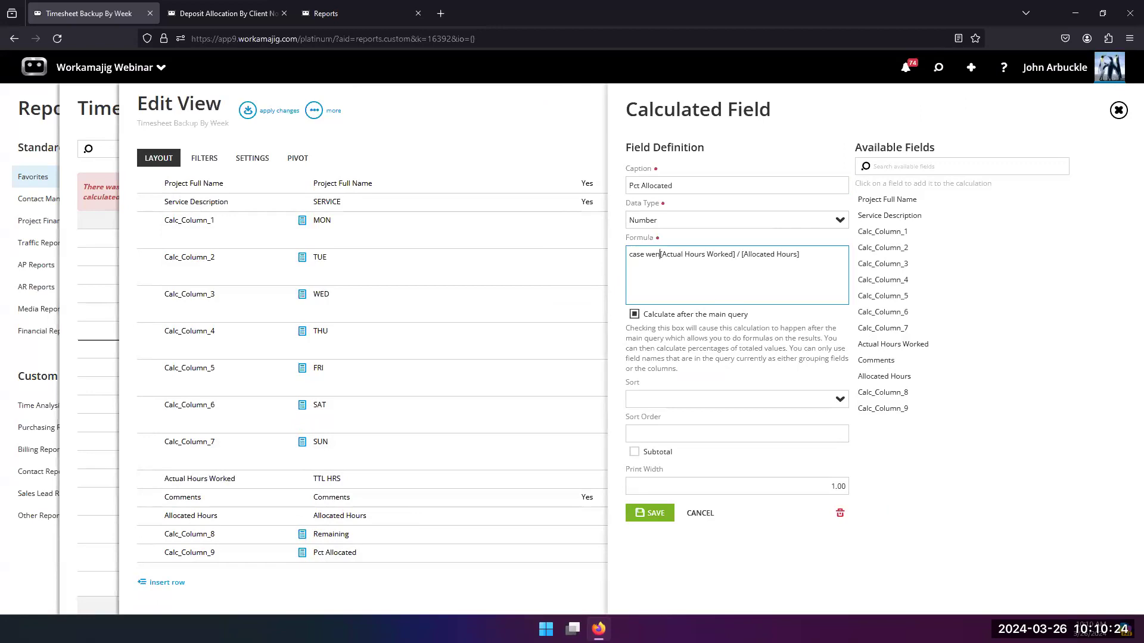
key("BackSpace")
type("hen")
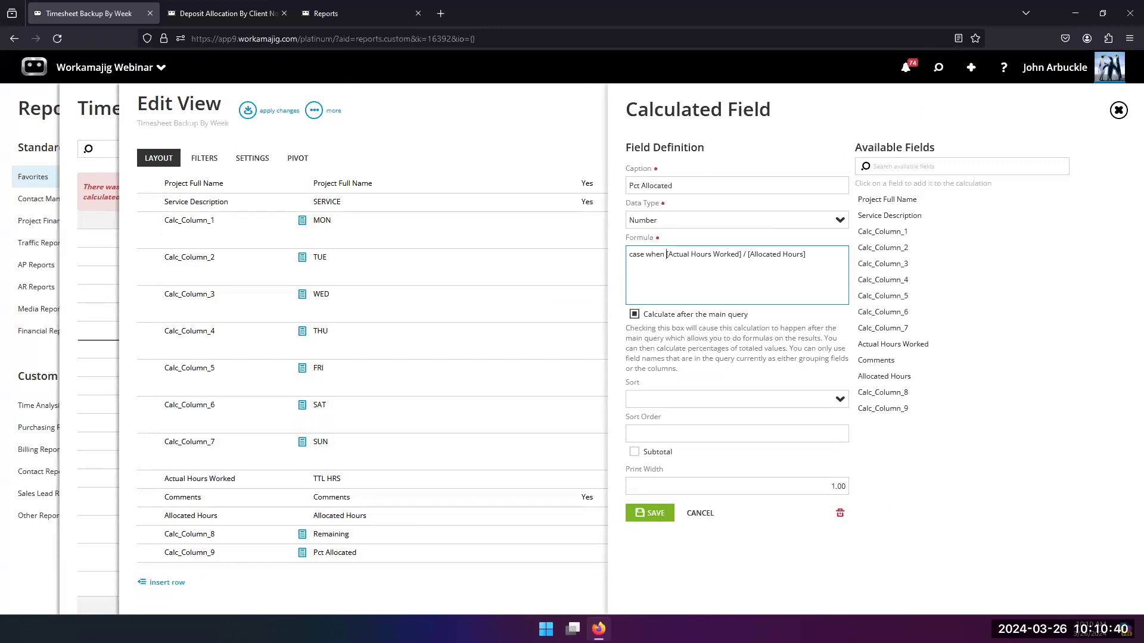
Step: Insert isnull([Allocated Hours],0) after "case when" in the Pct Allocated formula
type("isnul")
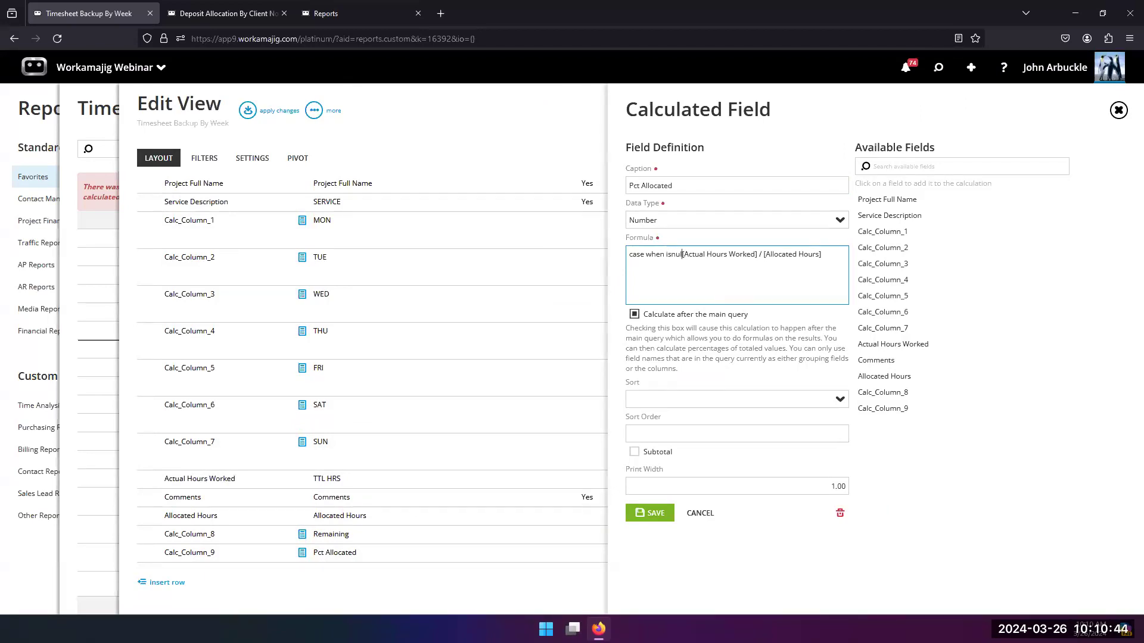
type("(")
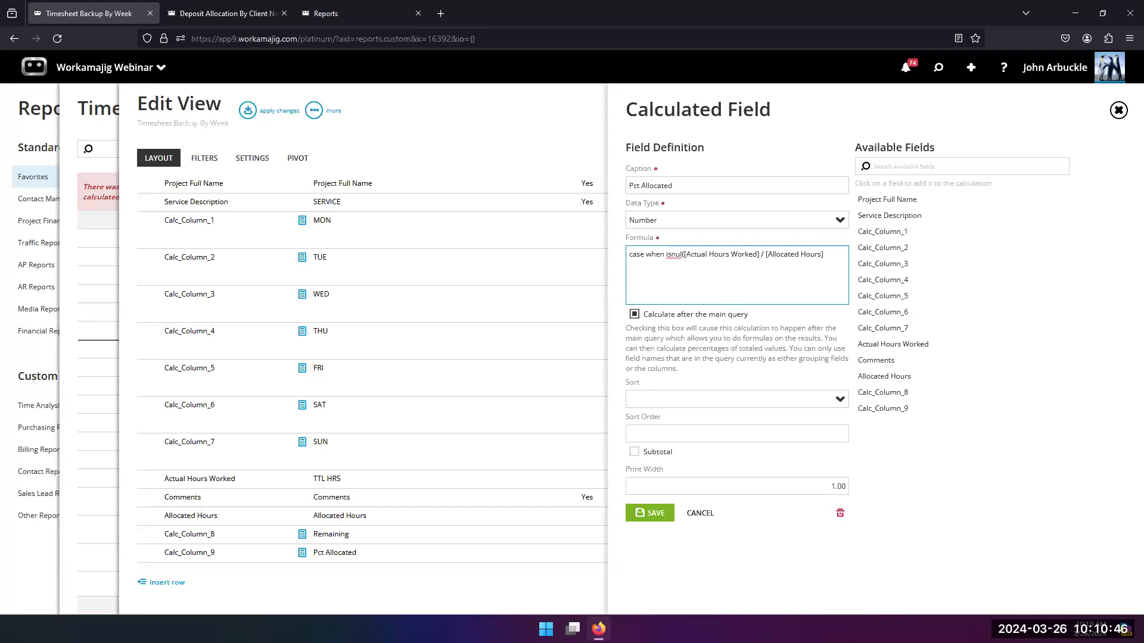
key("BackSpace")
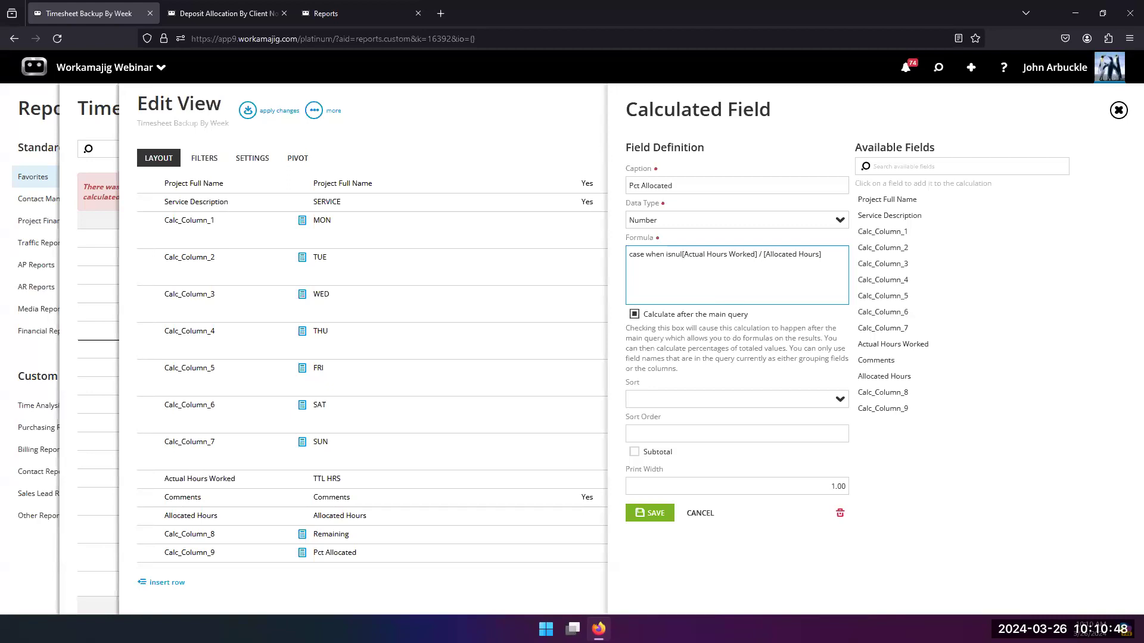
type("l")
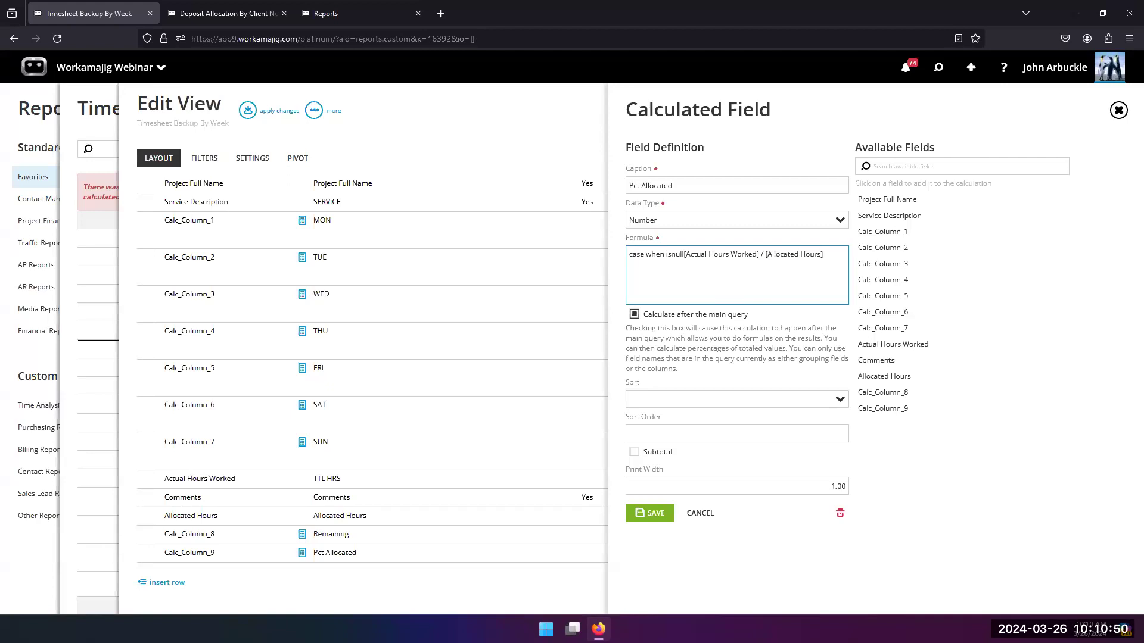
type("(")
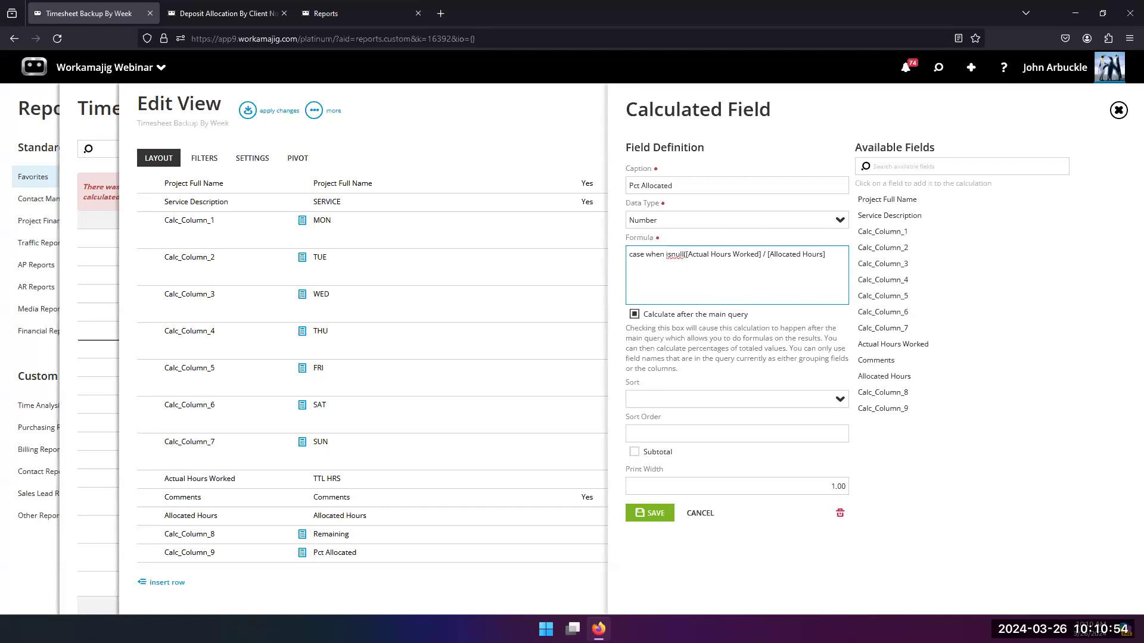
type("(")
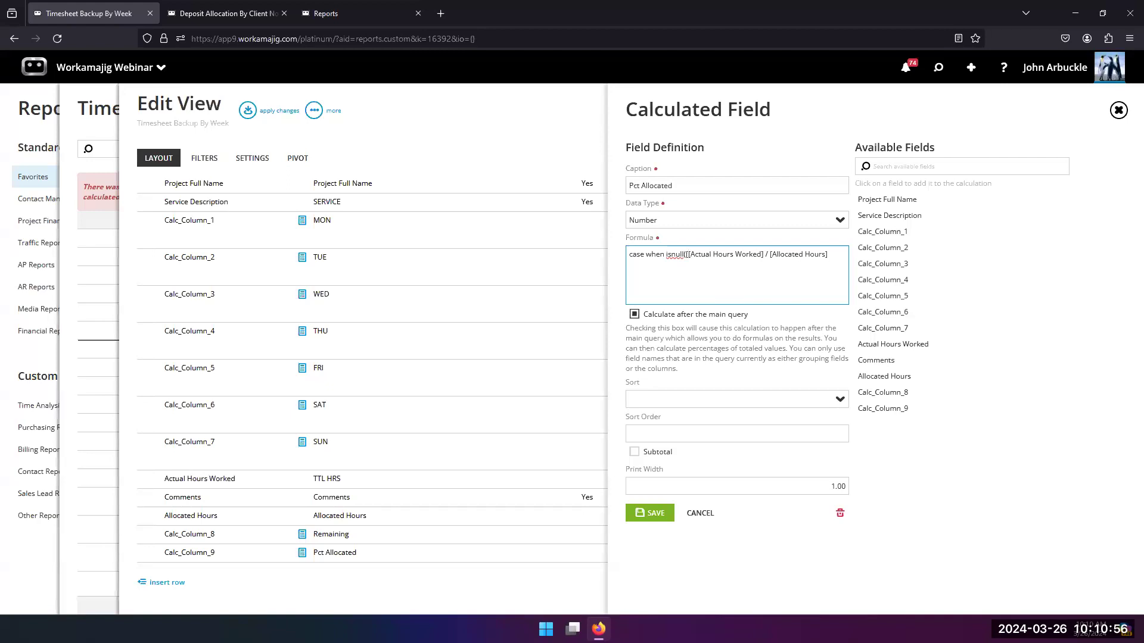
type("Allocated ")
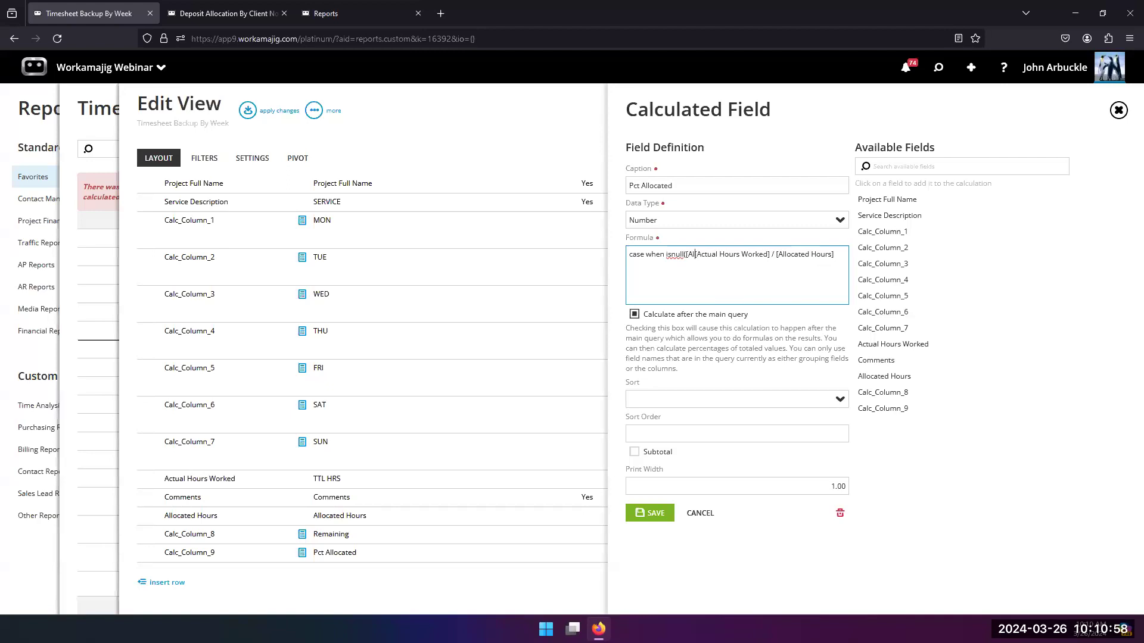
type("H")
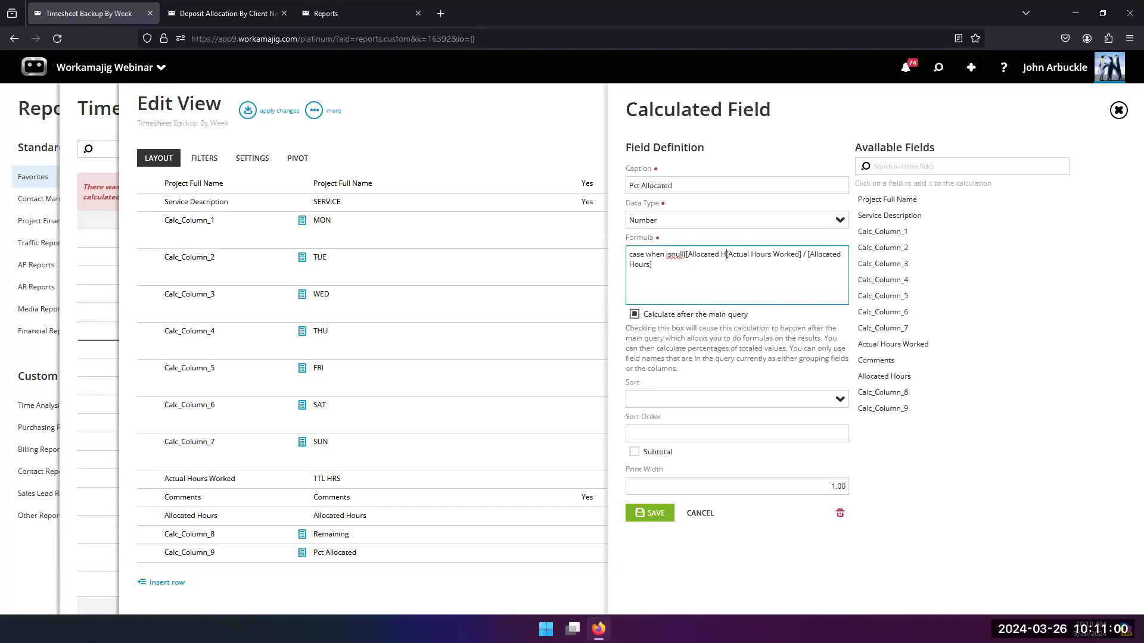
type("ours")
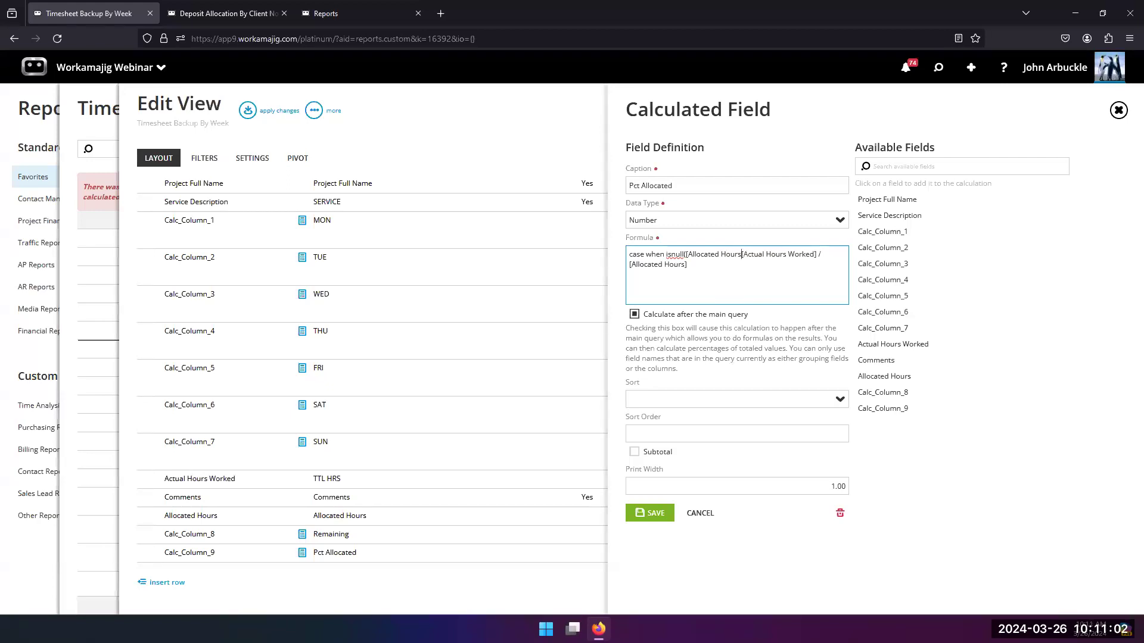
type("],0")
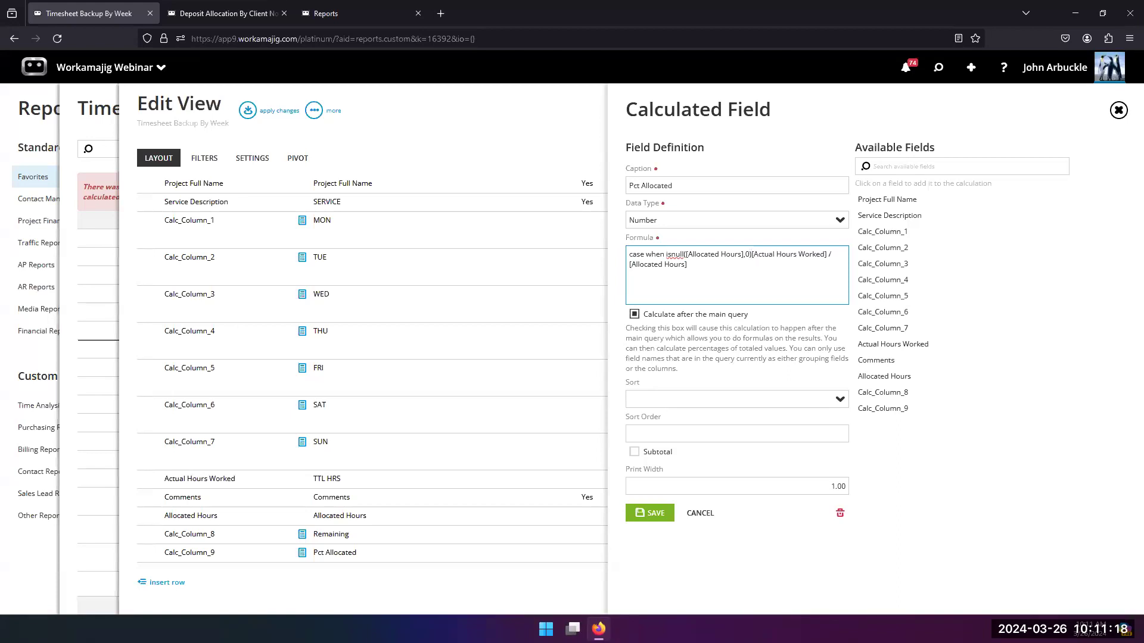
Step: Complete the formula's condition with "= 0 then 0 else" and its result with ([Actual Hours Worked] / [Allocated Hours])*100 end
type("= 0 then 0")
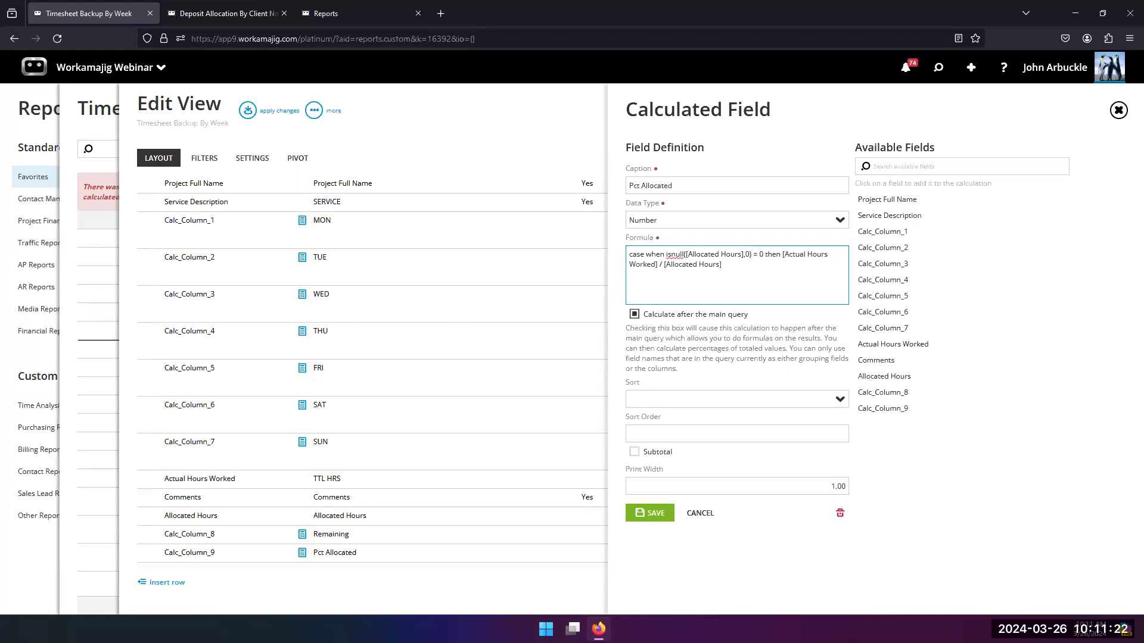
type(" else")
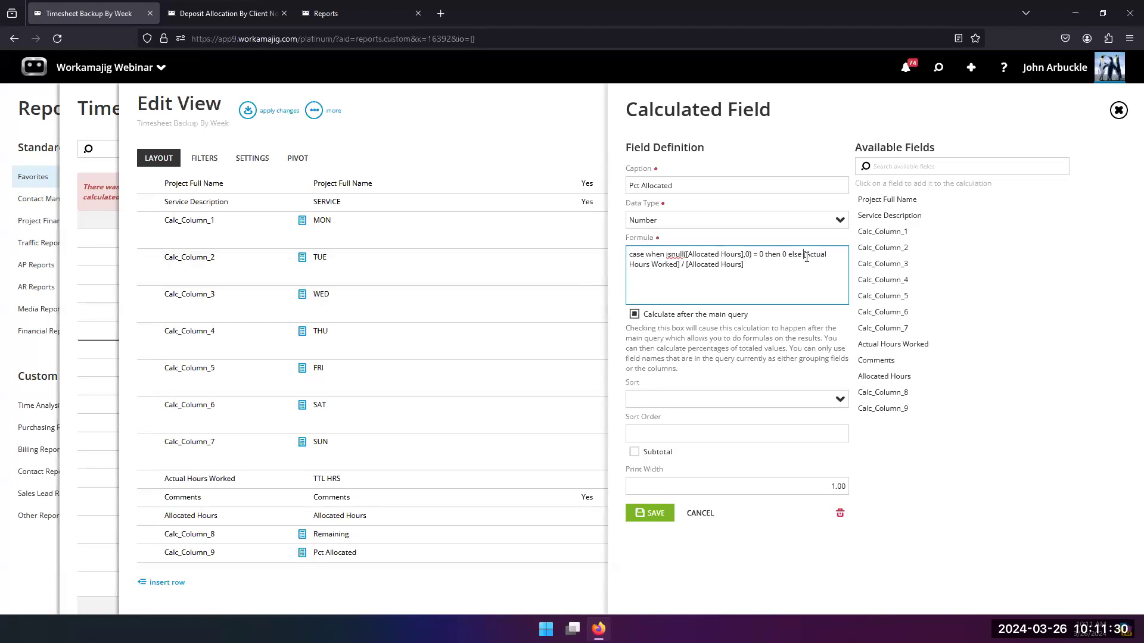
type("(")
type(")")
type("d")
Step: Save the Pct Allocated column and apply the layout changes to review its percentages in the report
left_click(652, 513)
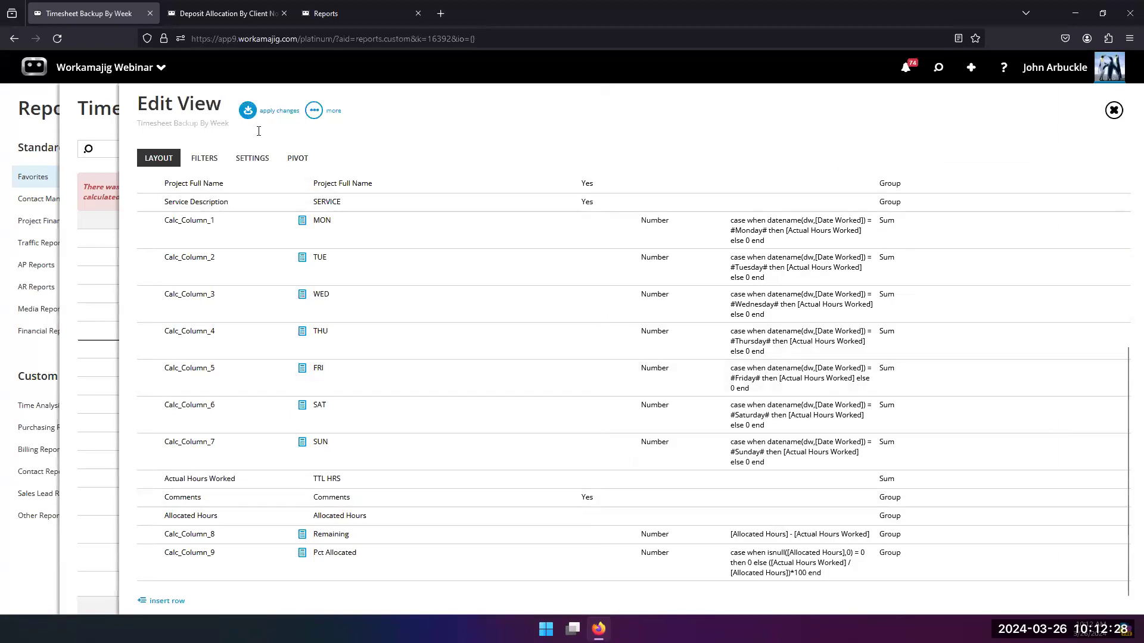
left_click(247, 110)
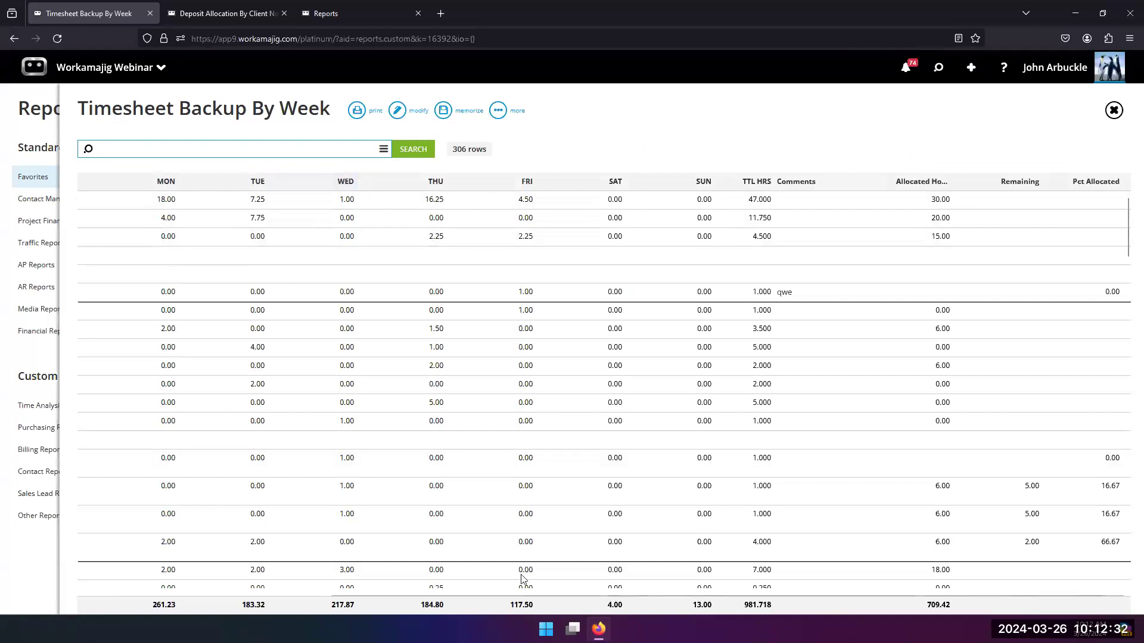
left_click_drag(526, 594, 644, 599)
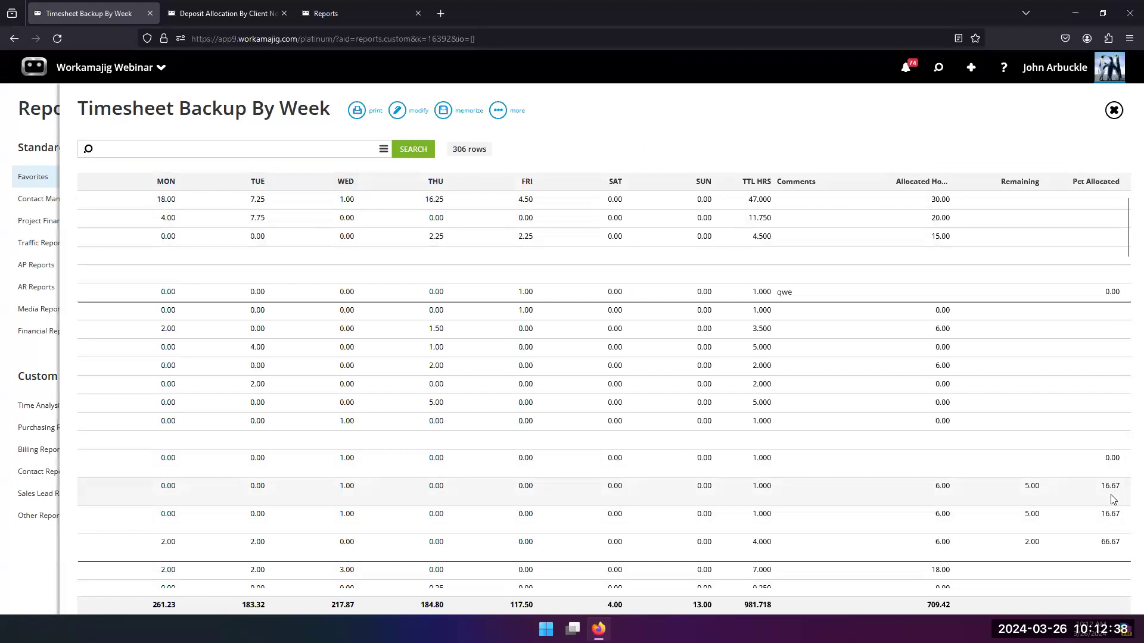
Step: Reopen the Pct Allocated column's definition and highlight the zero-allocated-hours condition in its formula for review
left_click(398, 113)
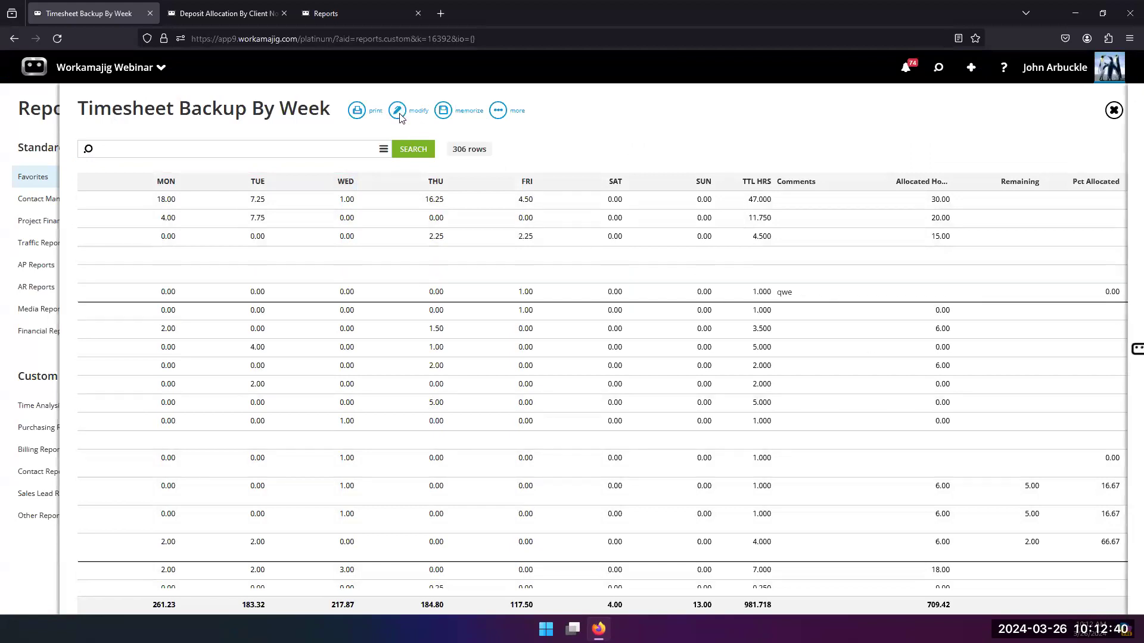
scroll(423, 335, "down", 2)
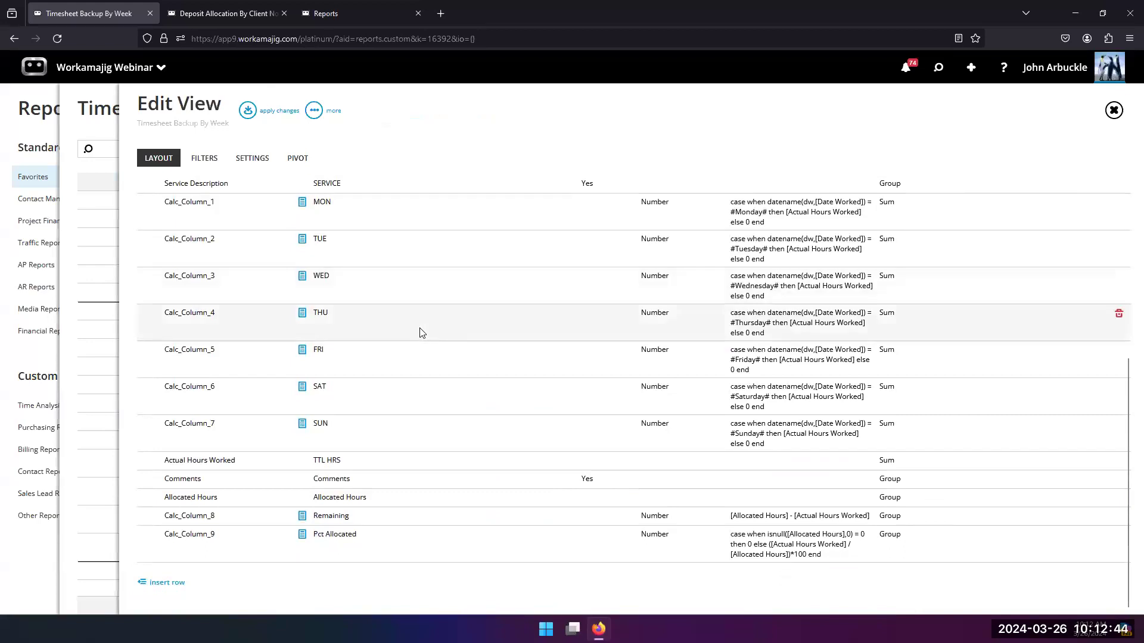
left_click(426, 536)
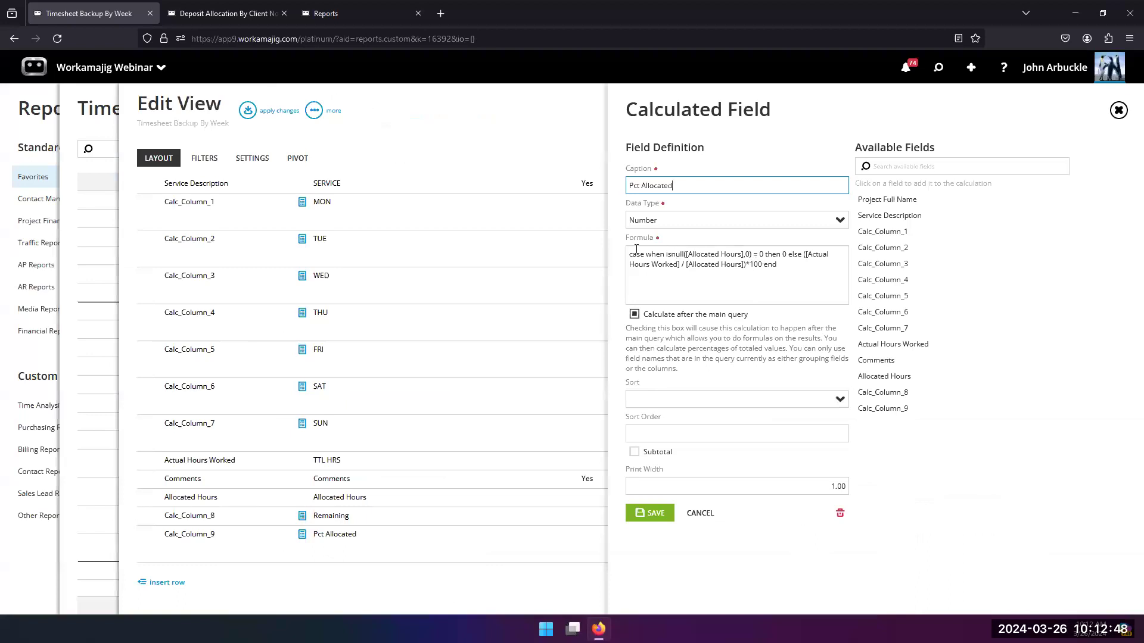
left_click_drag(629, 255, 761, 253)
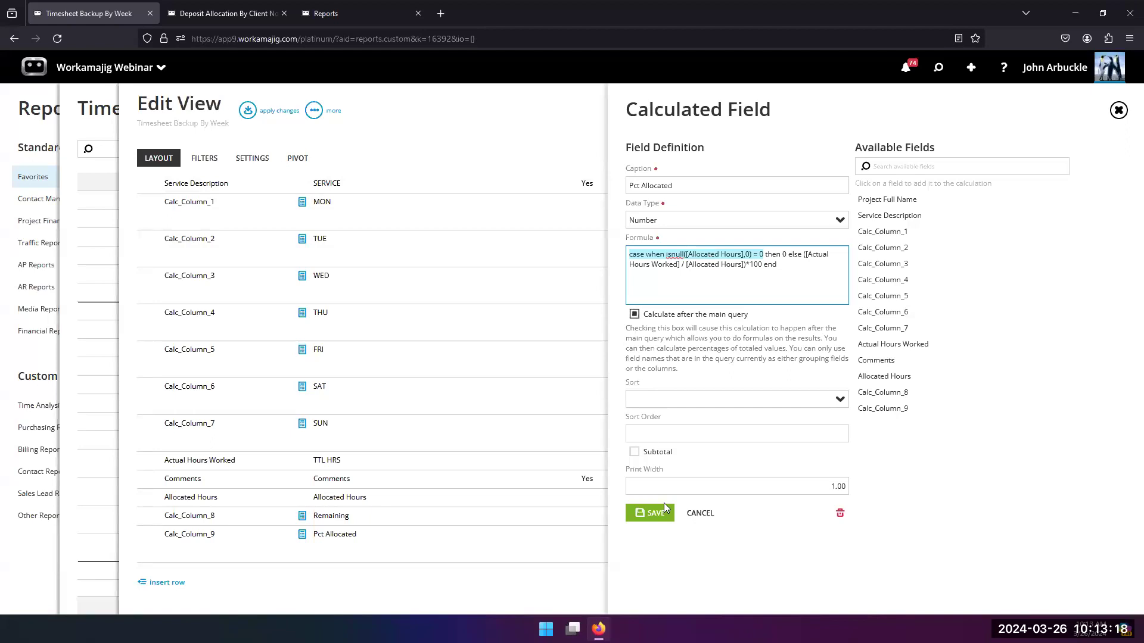
Step: Cancel the Pct Allocated field definition, apply the layout changes and memorize the Timesheet Backup By Week report
left_click(700, 513)
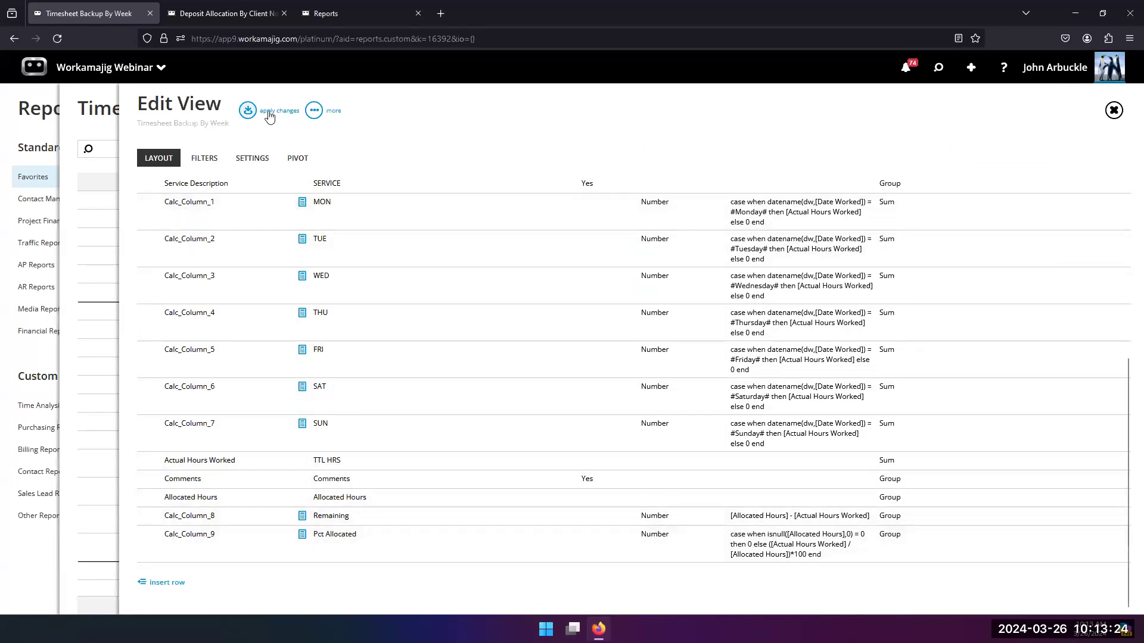
left_click(248, 110)
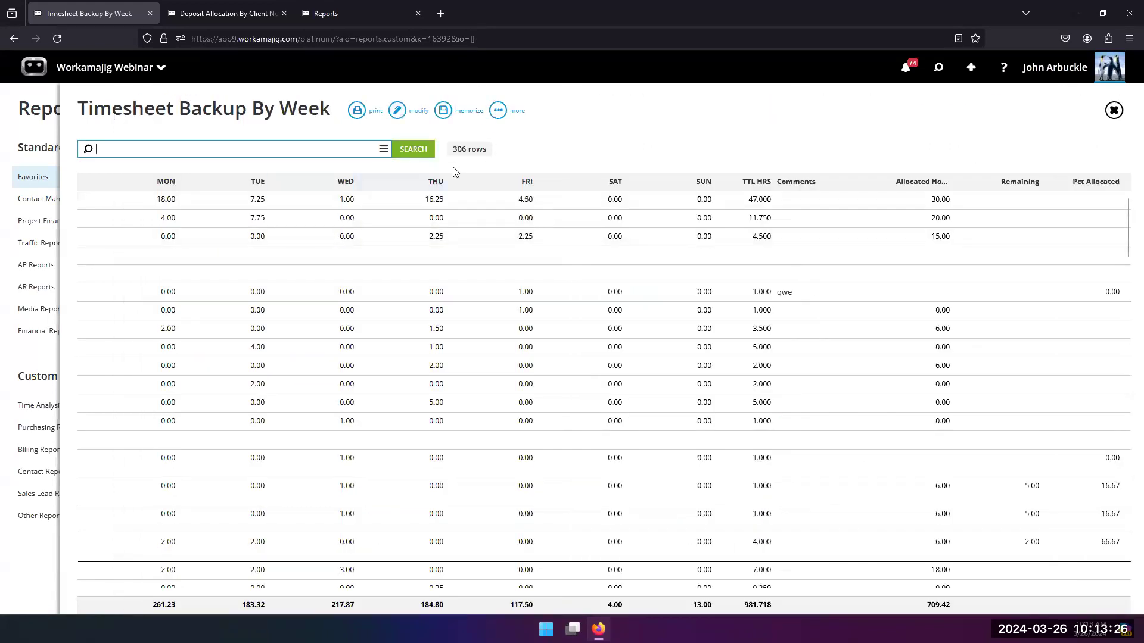
left_click(445, 119)
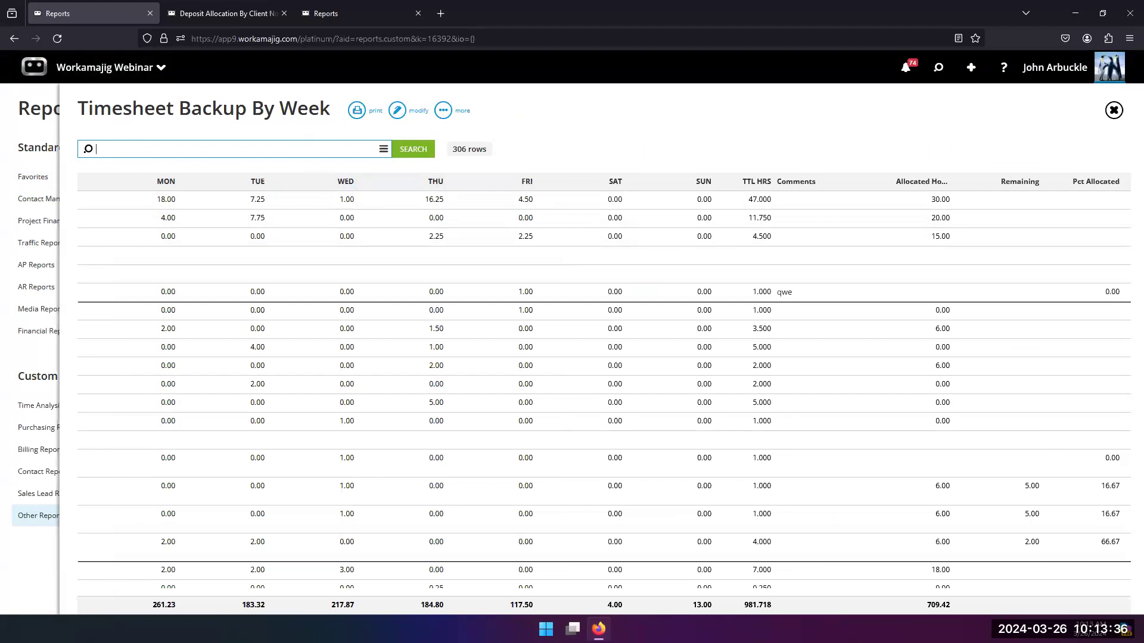
Step: Reopen the Timesheet Backup By Week view for editing and examine its groups, column formulas, grouping functions and settings
left_click(398, 111)
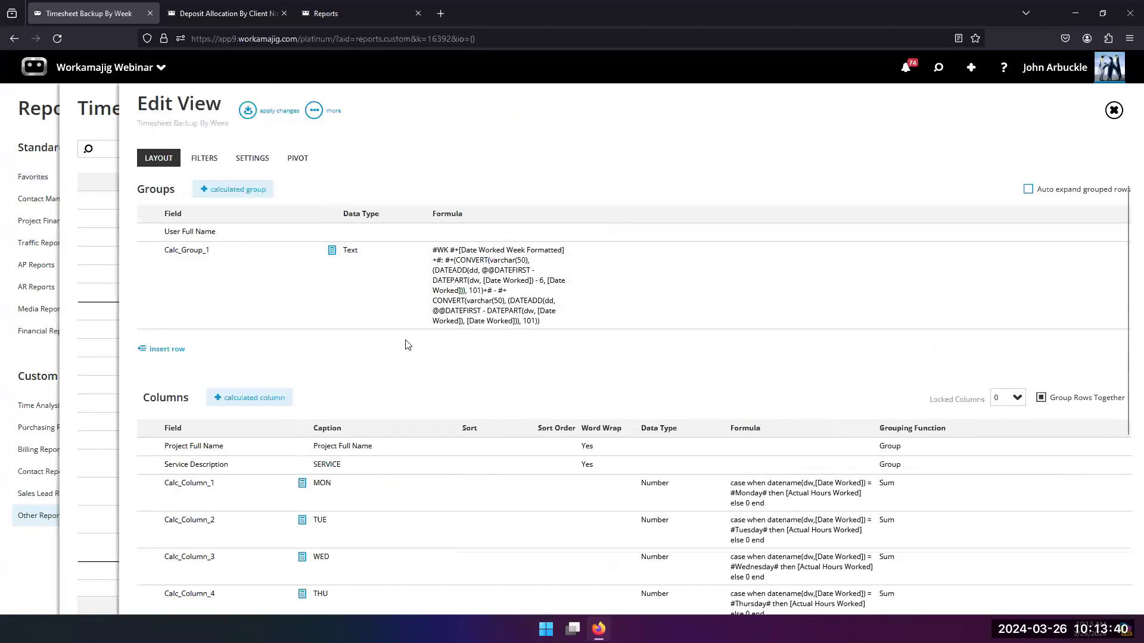
scroll(417, 333, "down", 4)
scroll(441, 435, "down", 1)
scroll(435, 434, "up", 1)
scroll(411, 444, "down", 1)
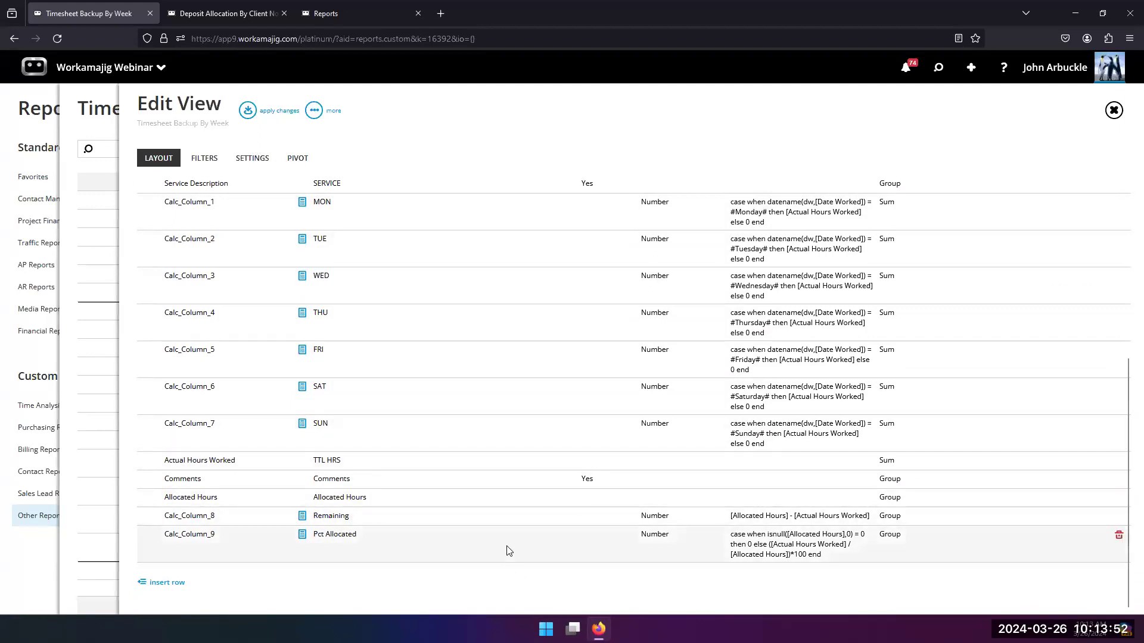
scroll(503, 542, "up", 1)
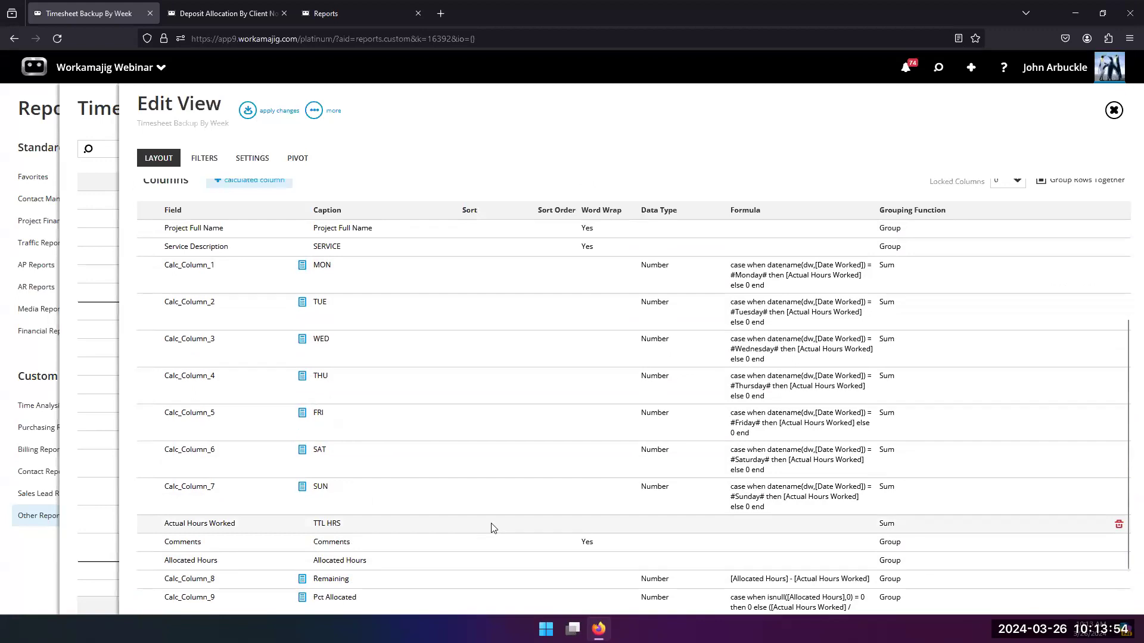
scroll(495, 529, "up", 3)
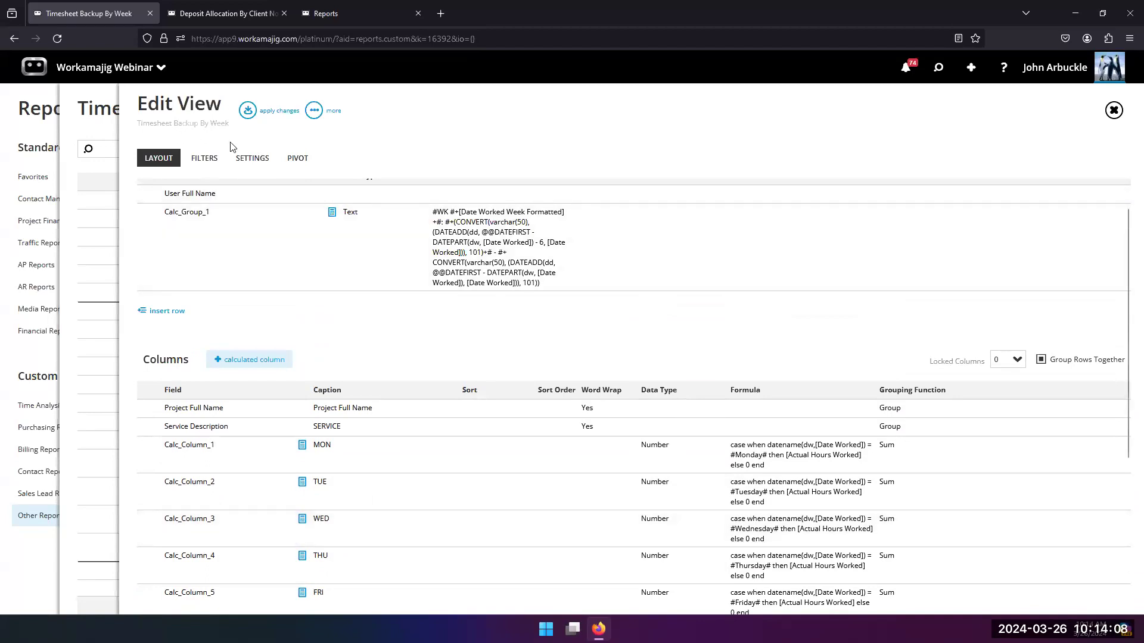
left_click(255, 161)
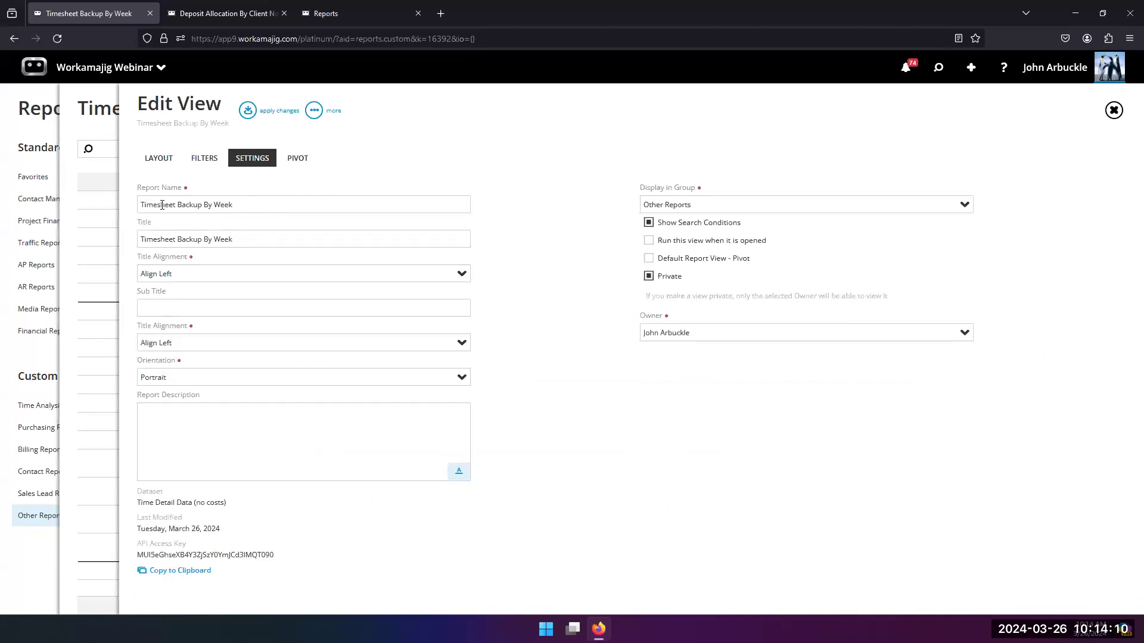
left_click(156, 160)
scroll(377, 415, "down", 4)
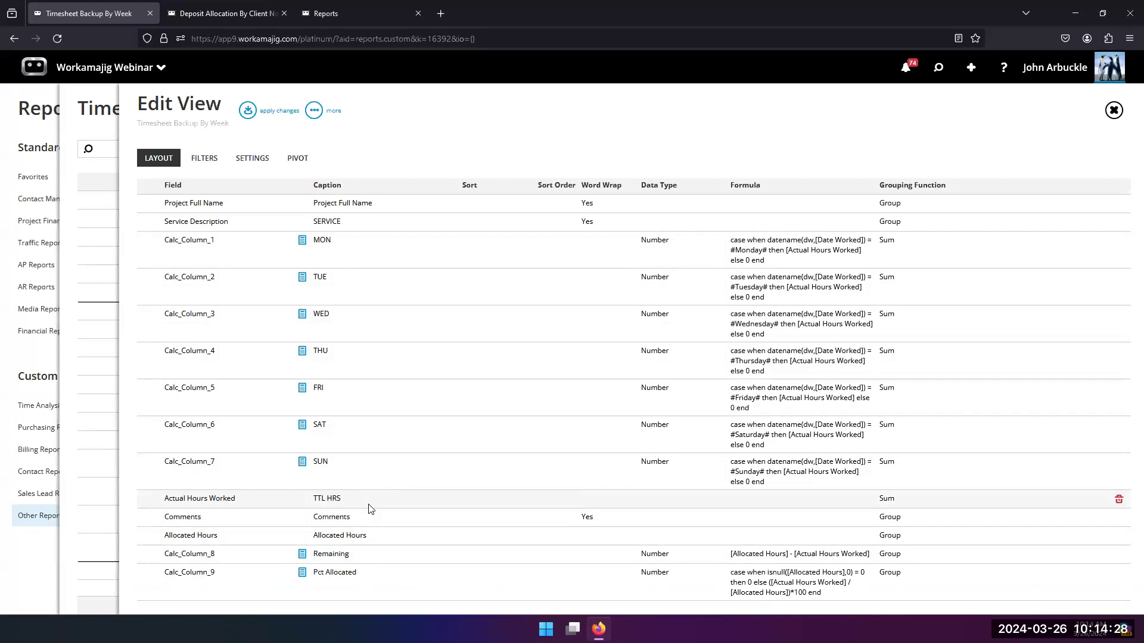
scroll(259, 262, "up", 2)
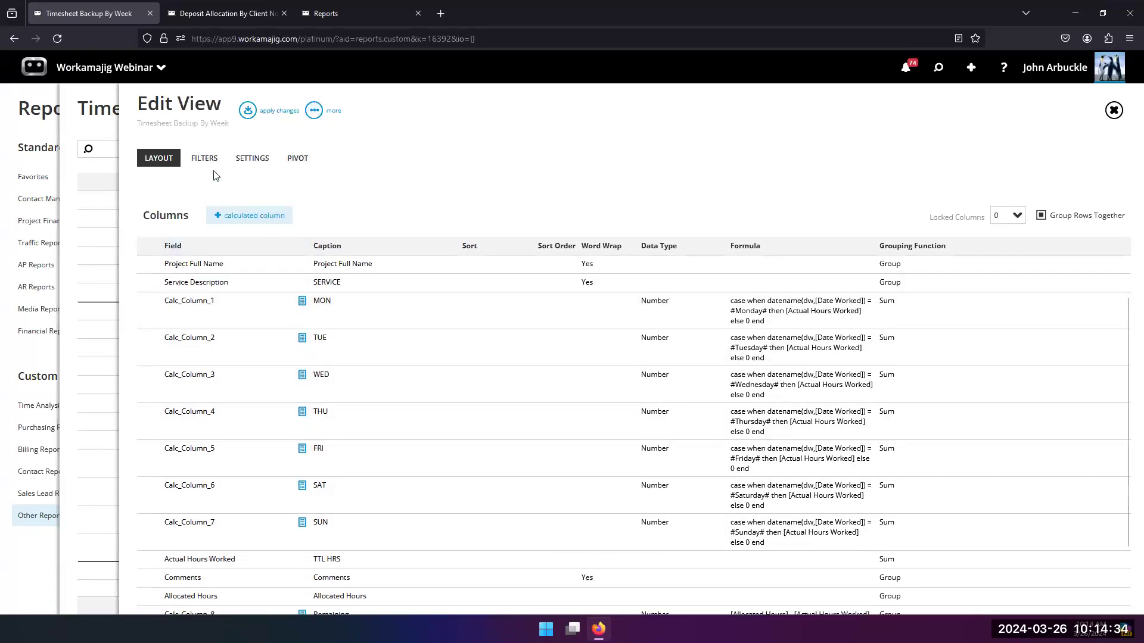
Step: Export the Timesheet Backup By Week view to a CSV file and dismiss the download notice
left_click(332, 113)
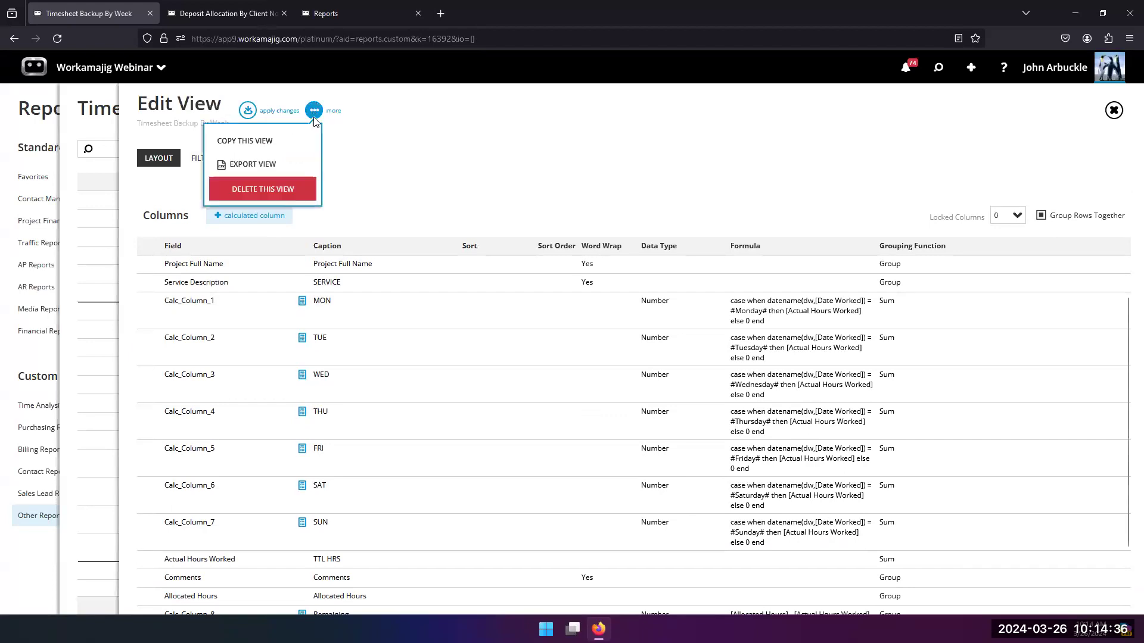
left_click(288, 172)
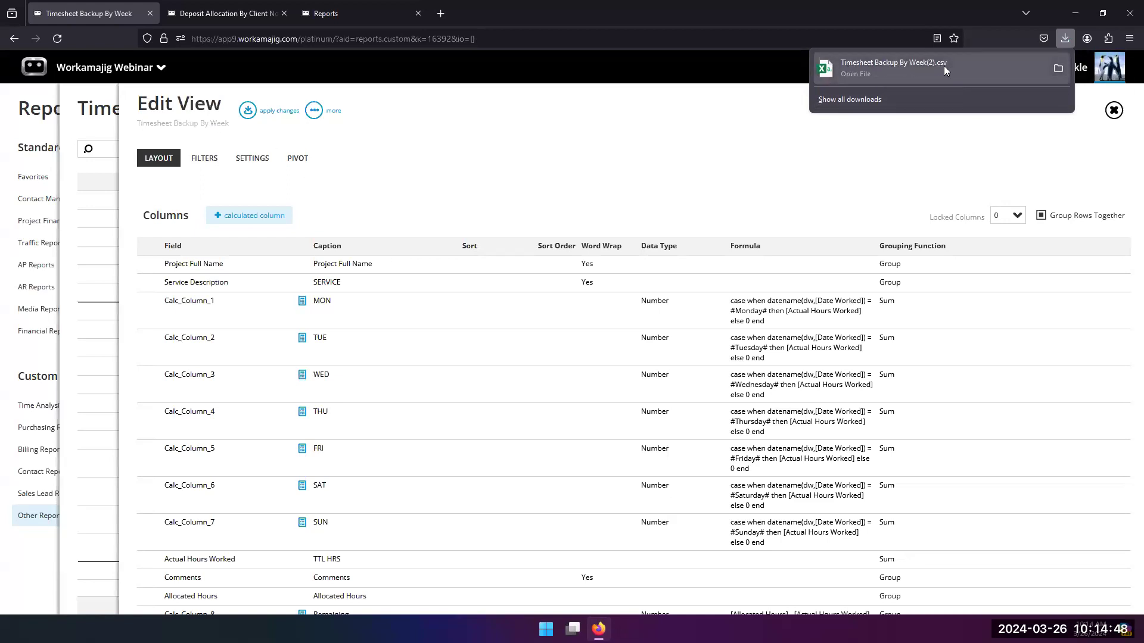
left_click(634, 143)
Step: Open the admin / manager import data page and set the type of import to View
left_click(84, 75)
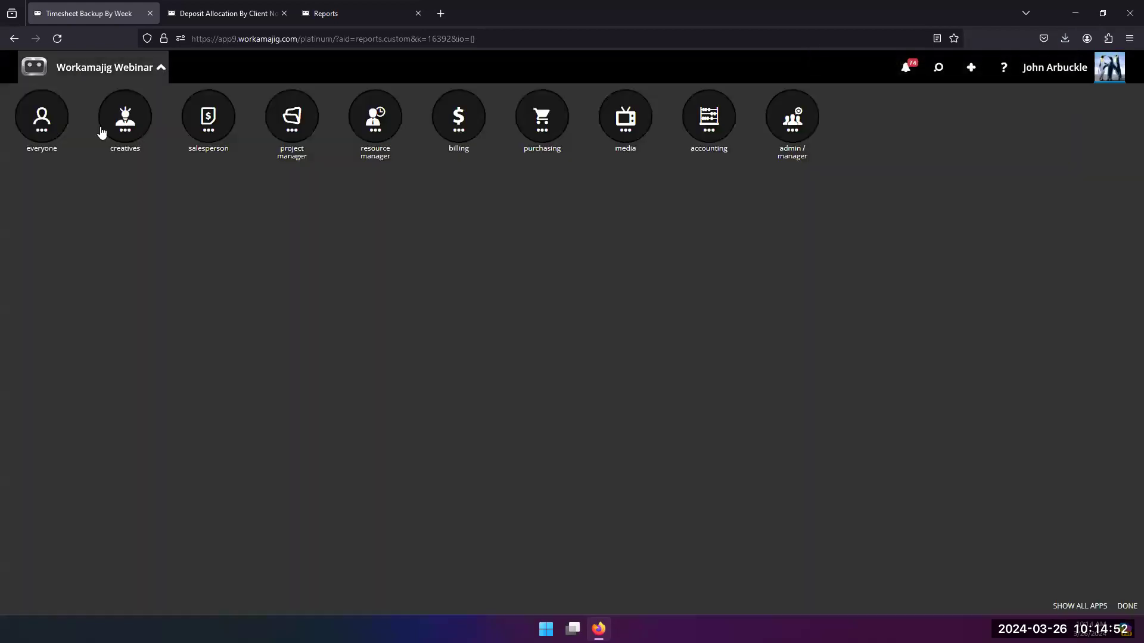
left_click(791, 130)
left_click(377, 206)
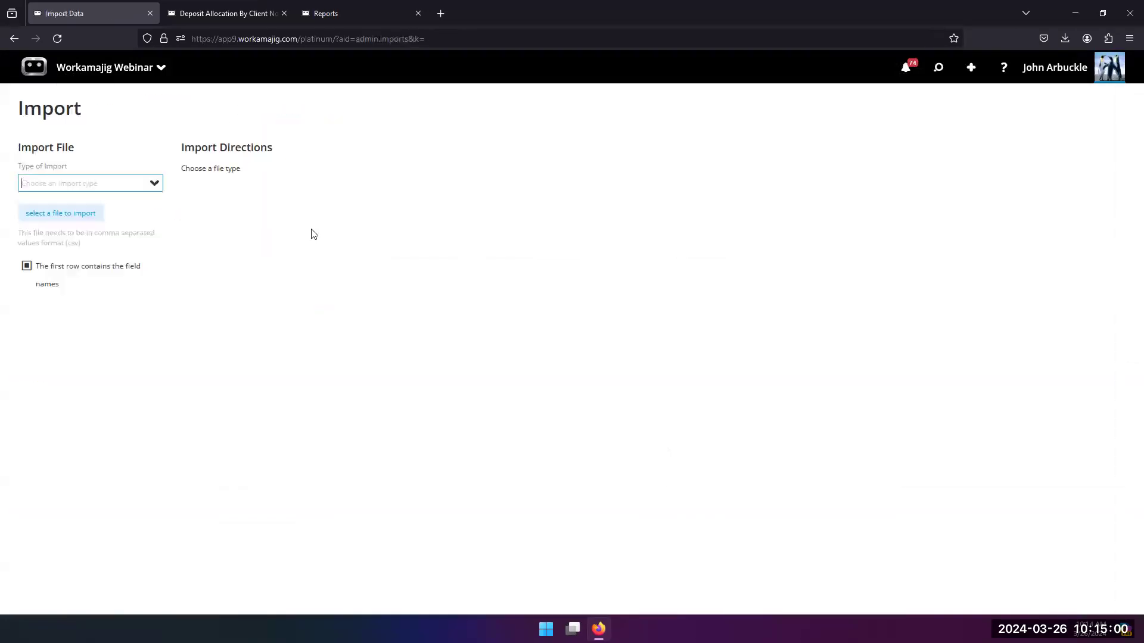
left_click(149, 184)
scroll(158, 250, "down", 2)
left_click_drag(159, 282, 149, 467)
left_click(30, 397)
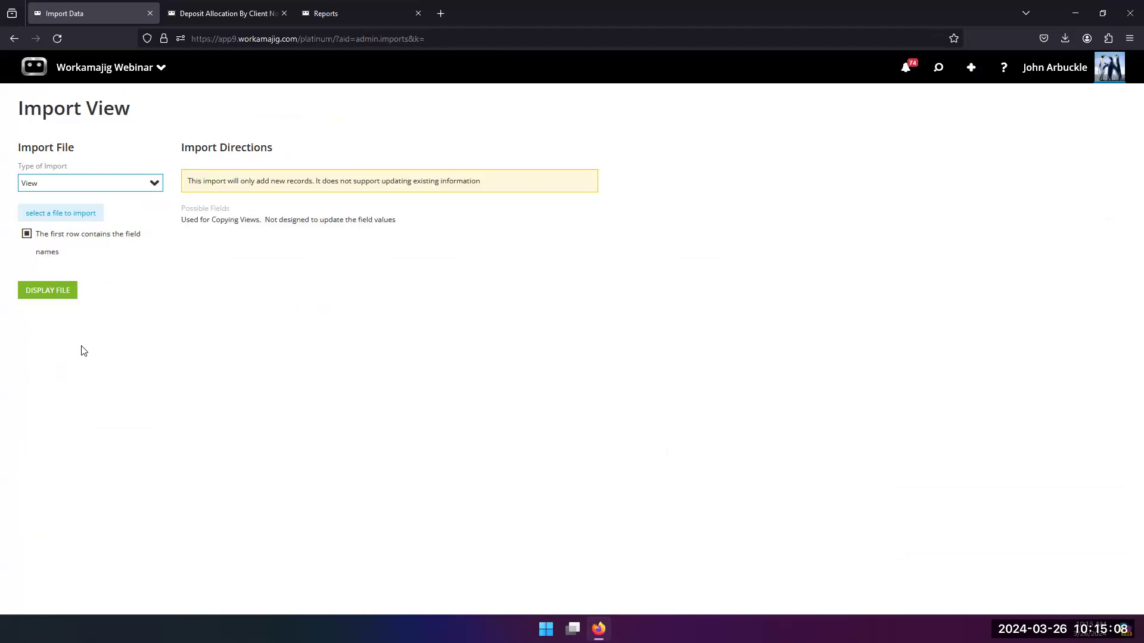
Step: Select the exported Timesheet Backup By Week(2) file from Downloads for the import and display its contents
left_click(59, 218)
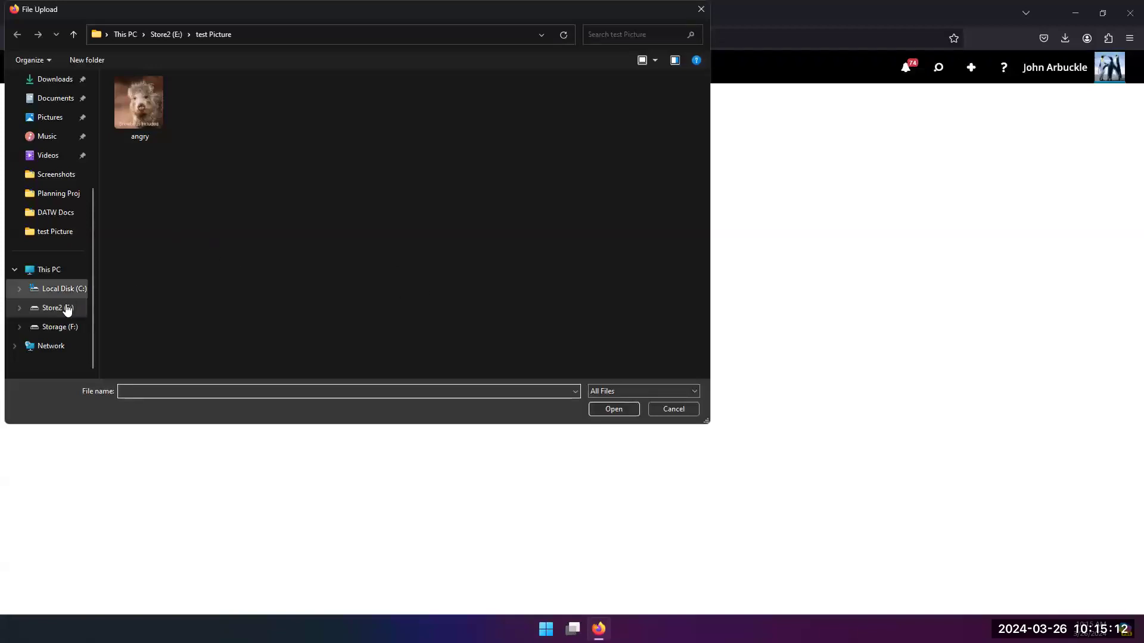
left_click(52, 80)
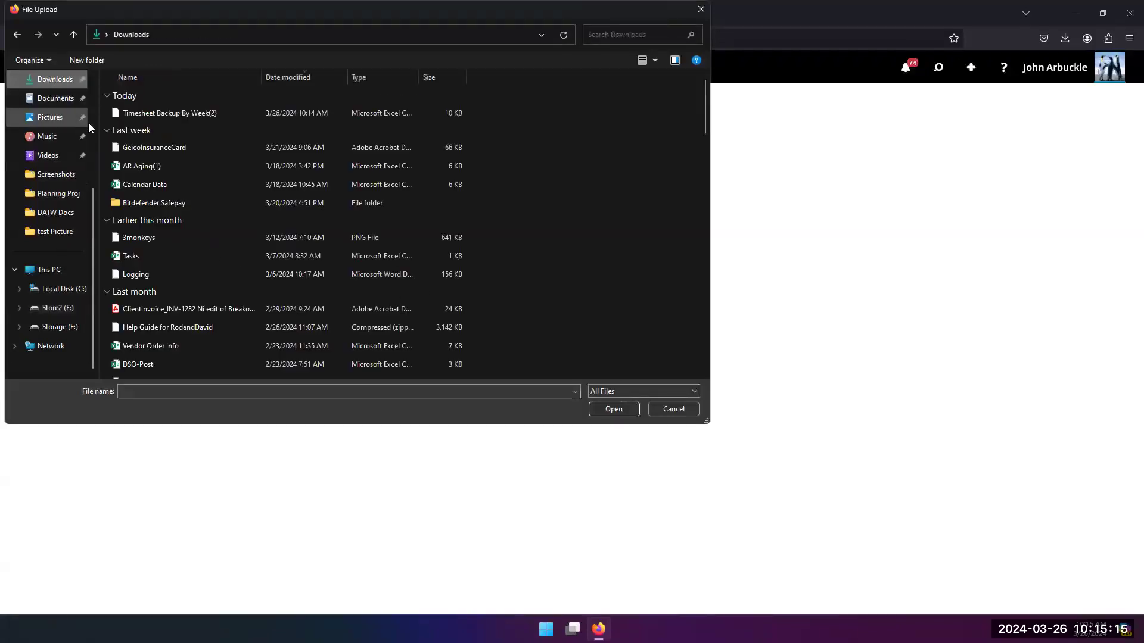
left_click(153, 111)
left_click(612, 407)
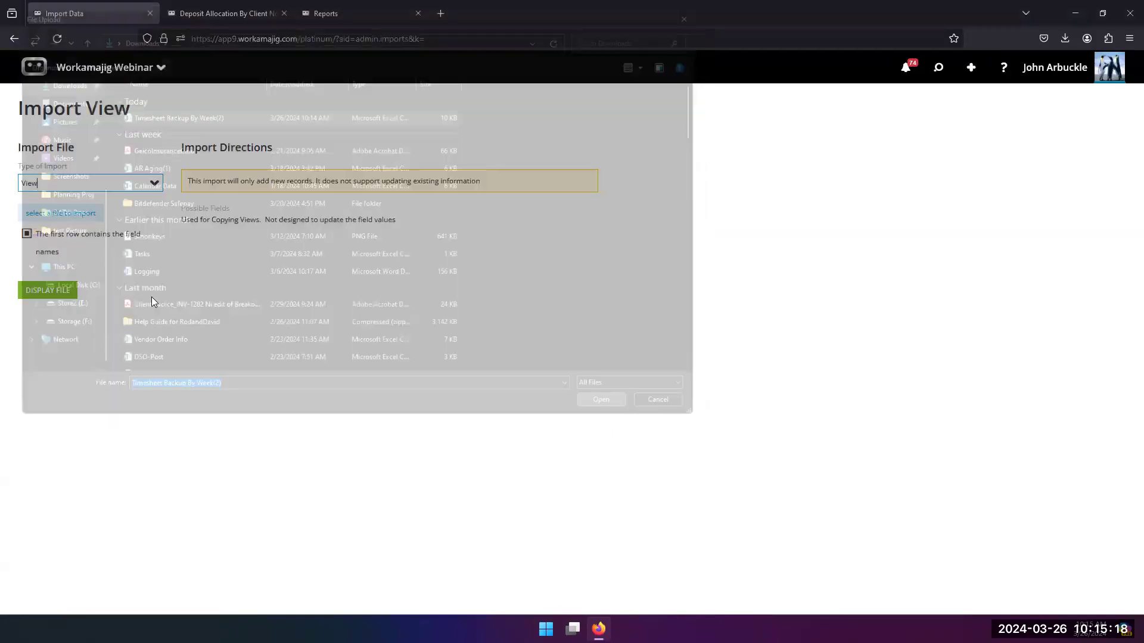
left_click(49, 316)
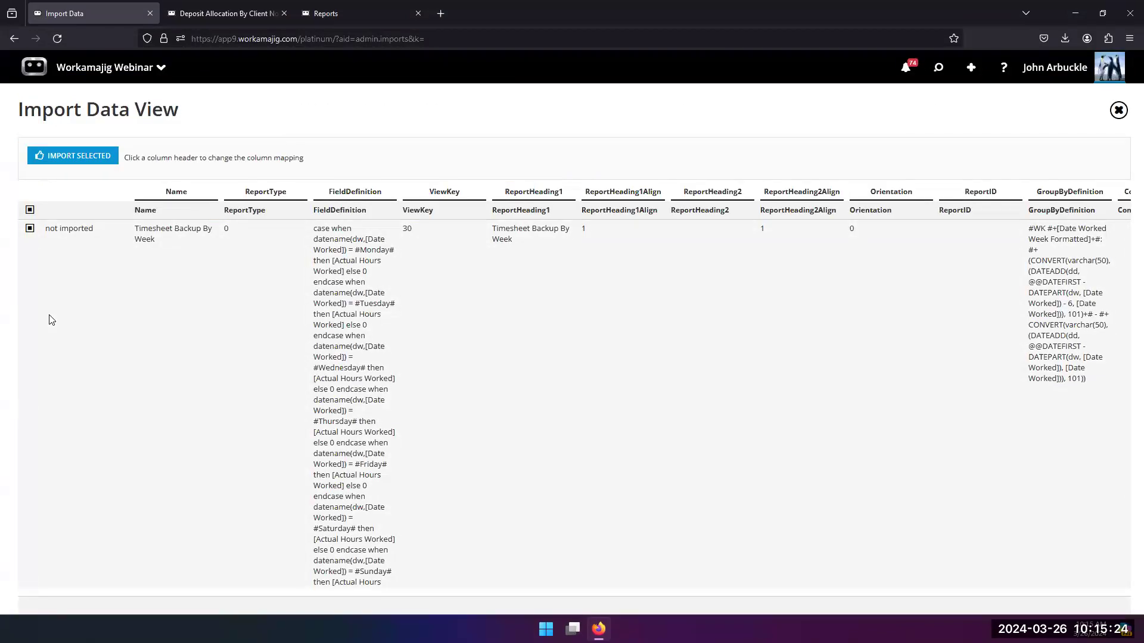
Step: Replace "Week" with a person's first name in the Name of the view being imported and import the selected row
left_click(159, 233)
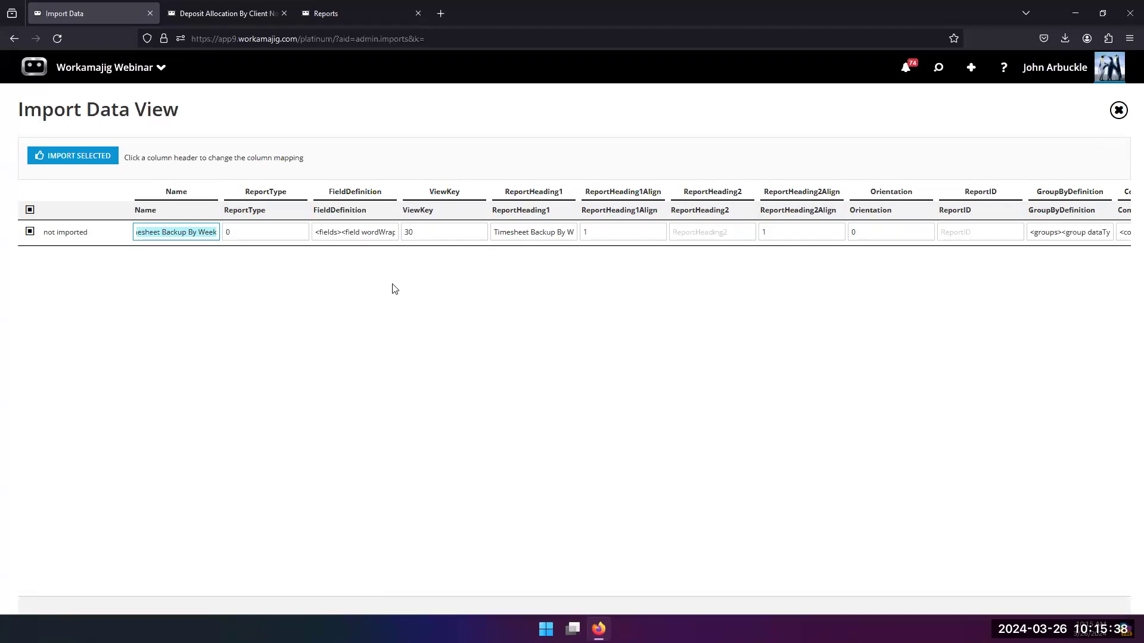
left_click(190, 233)
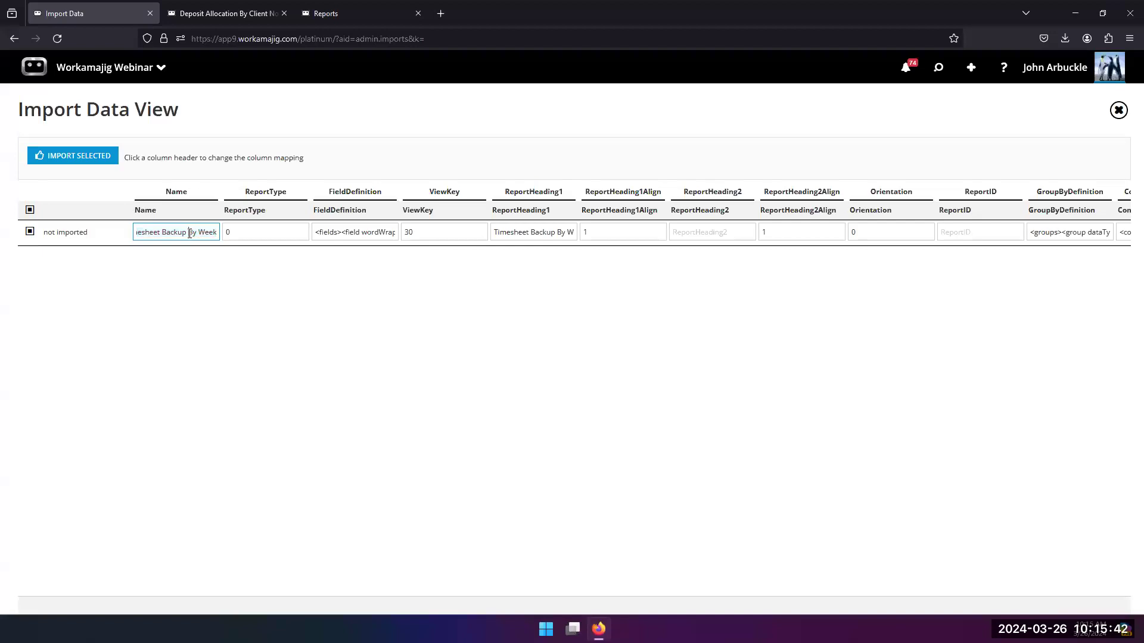
key("shift+End")
type("By David")
left_click(227, 382)
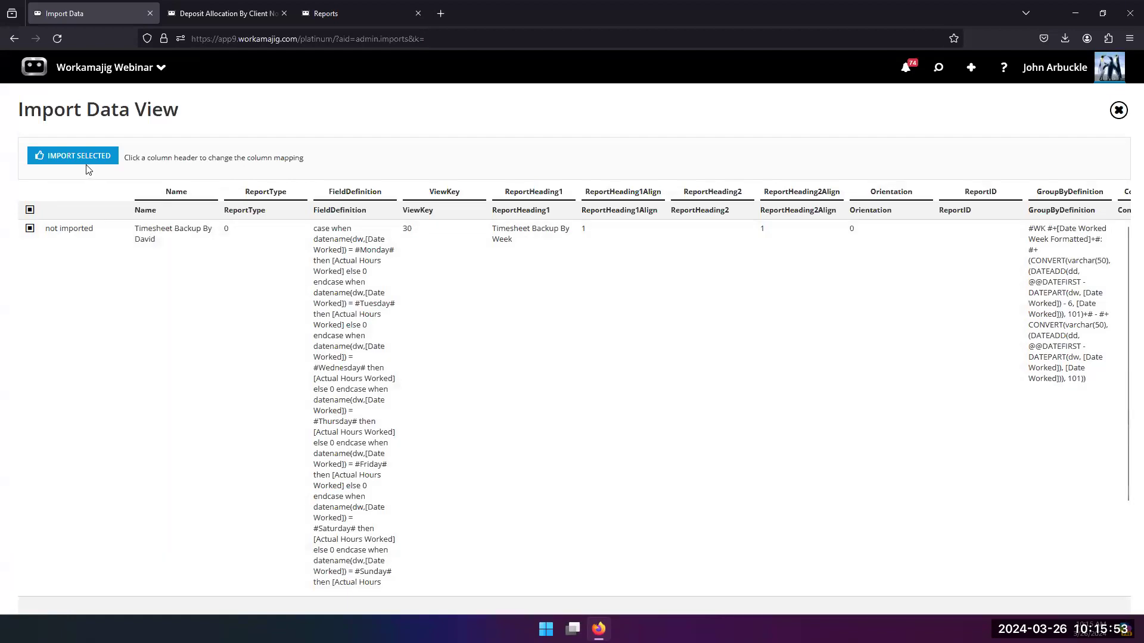
left_click(84, 160)
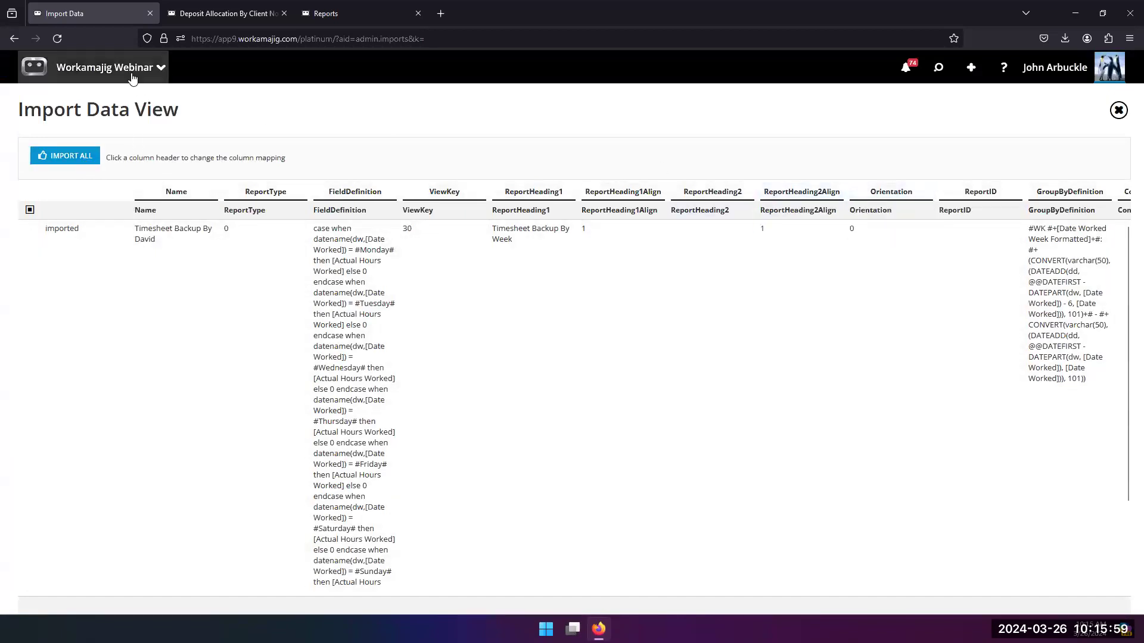
Step: Go to the Reports page, search for the newly imported timesheet report by the first name in its title and open it
left_click(132, 75)
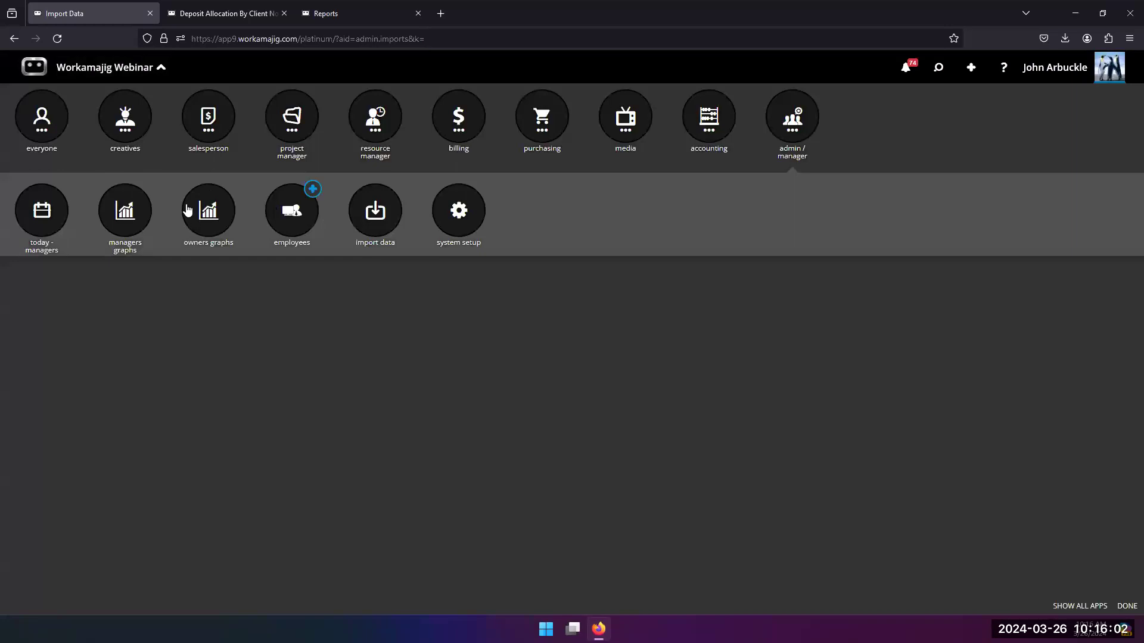
left_click(61, 121)
left_click(290, 224)
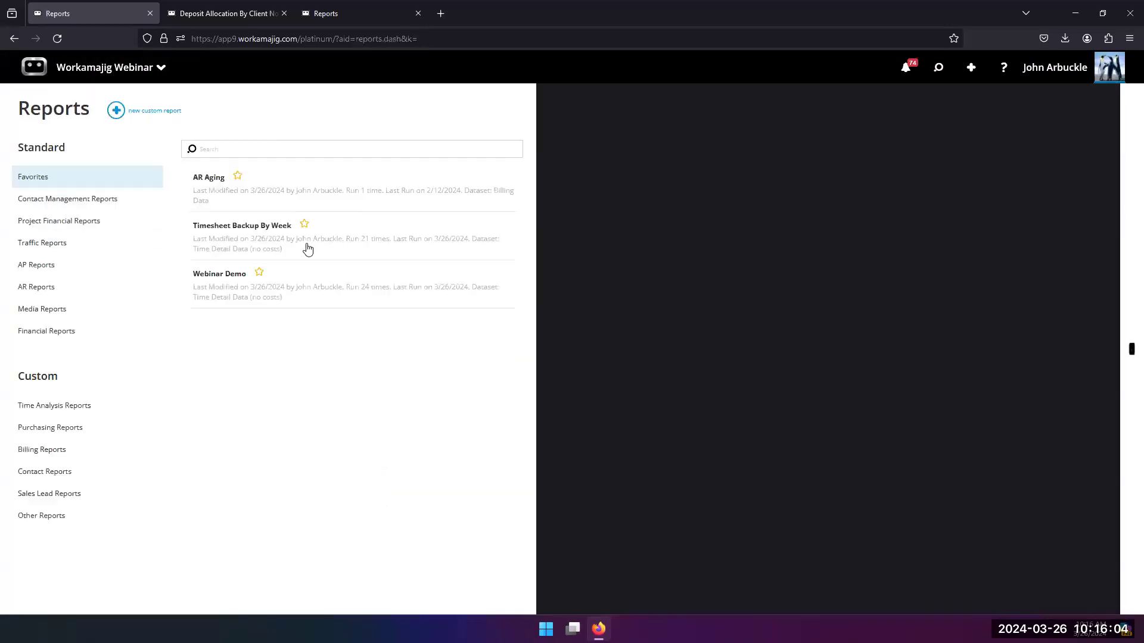
type("dav")
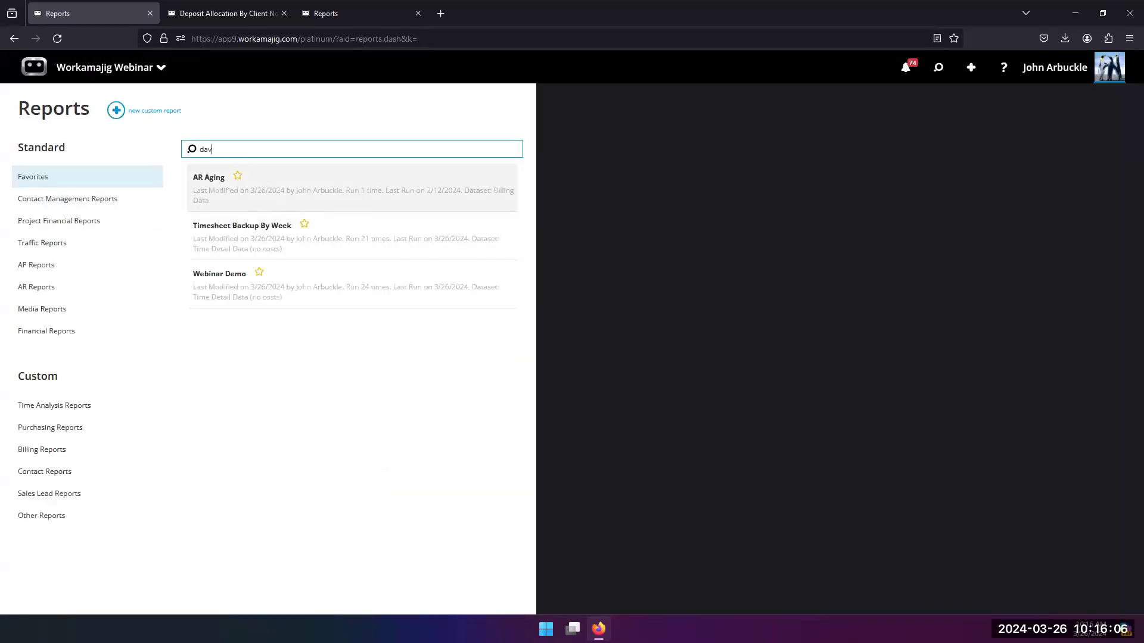
left_click(232, 186)
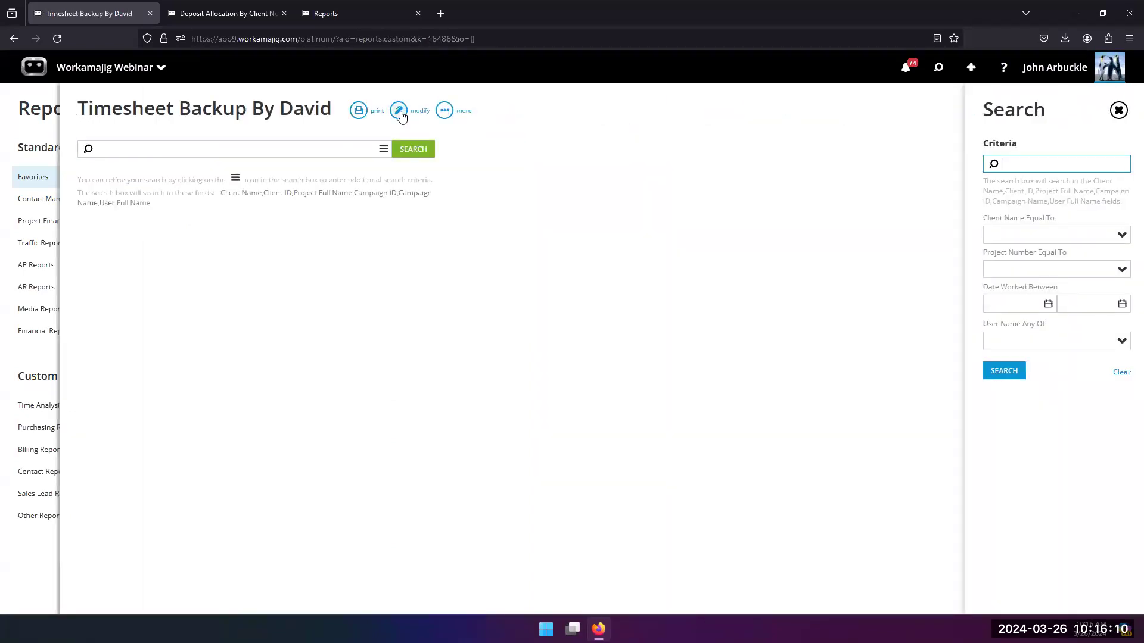
Step: Uncheck Private in the imported report's settings, view the Visible To choices for security groups and people, and close the view editor
left_click(399, 112)
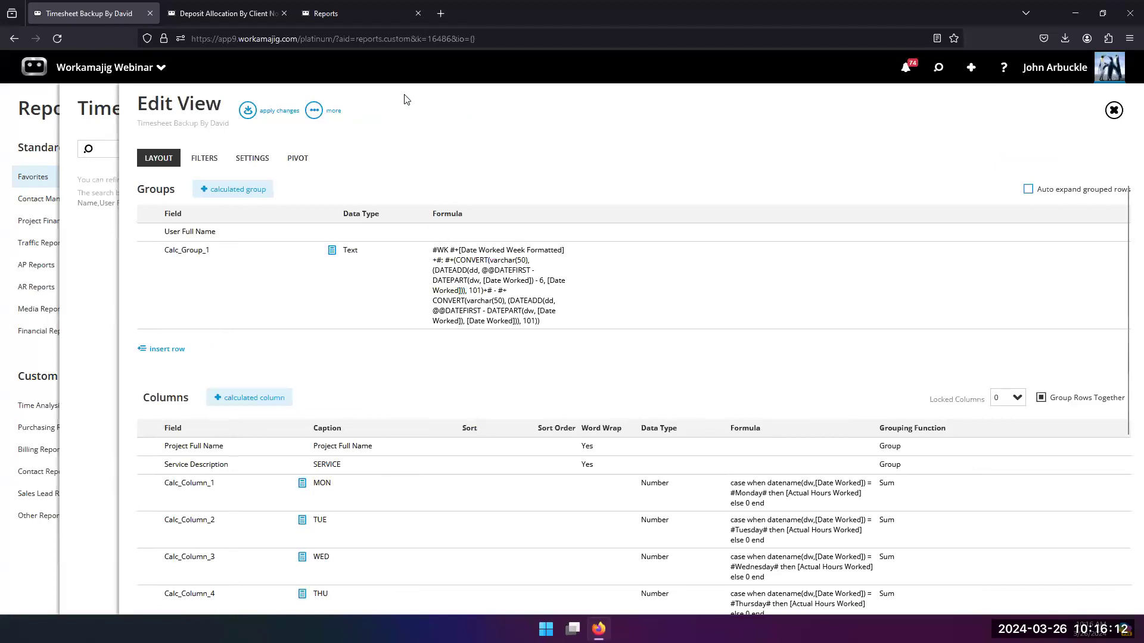
left_click(249, 166)
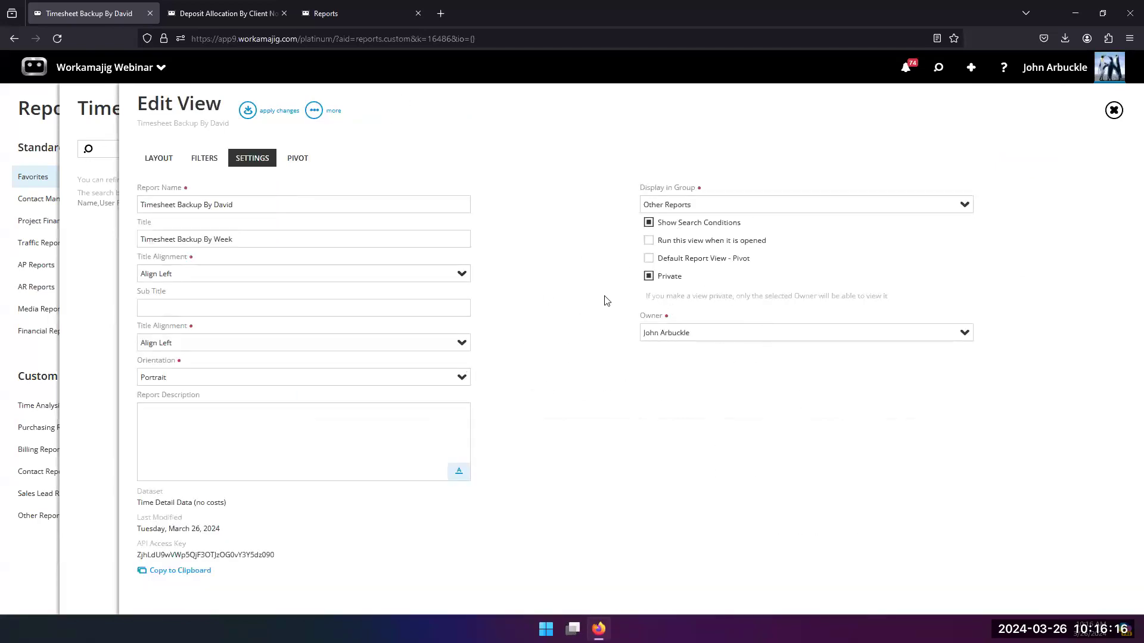
left_click(648, 277)
left_click(724, 376)
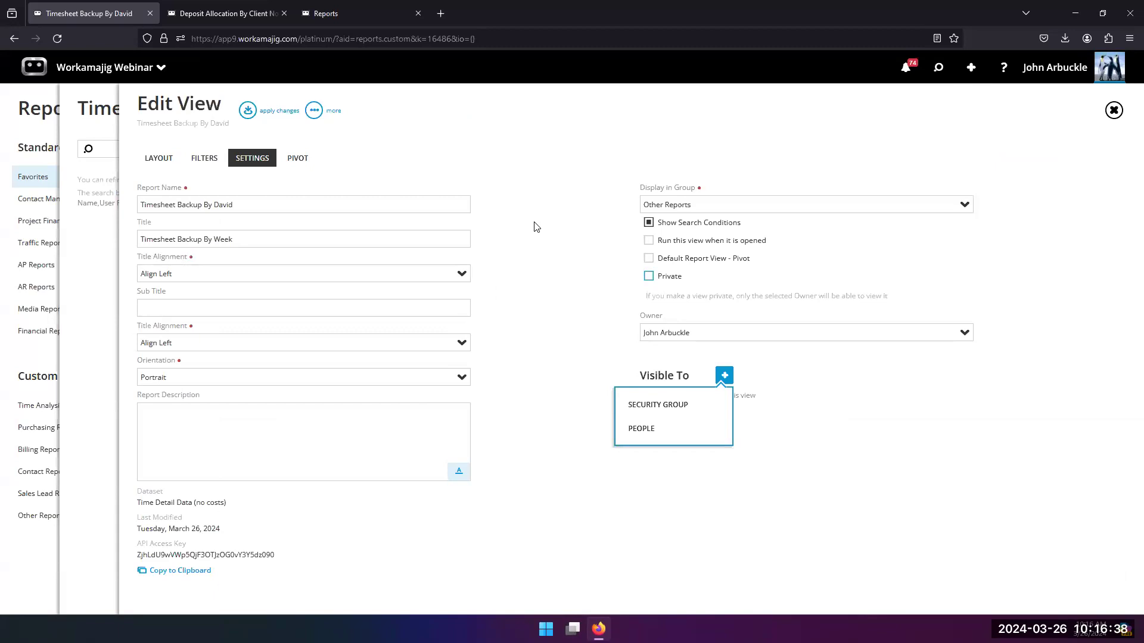
left_click(1112, 115)
Step: Return to the Reports list and search it for "ar" instead
left_click(1056, 69)
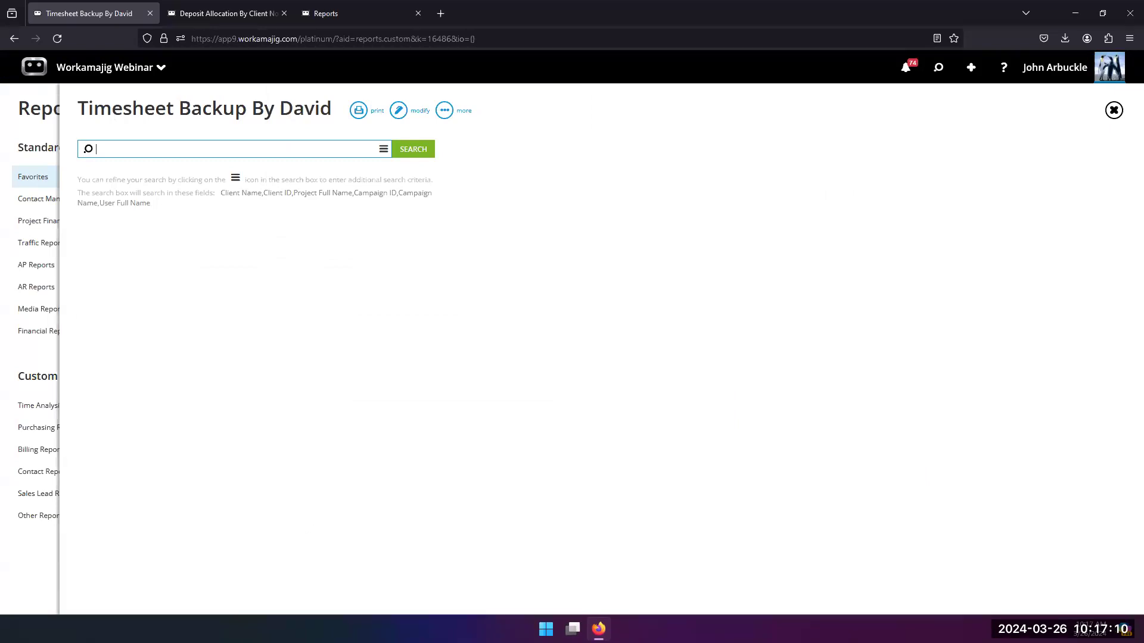
left_click(39, 355)
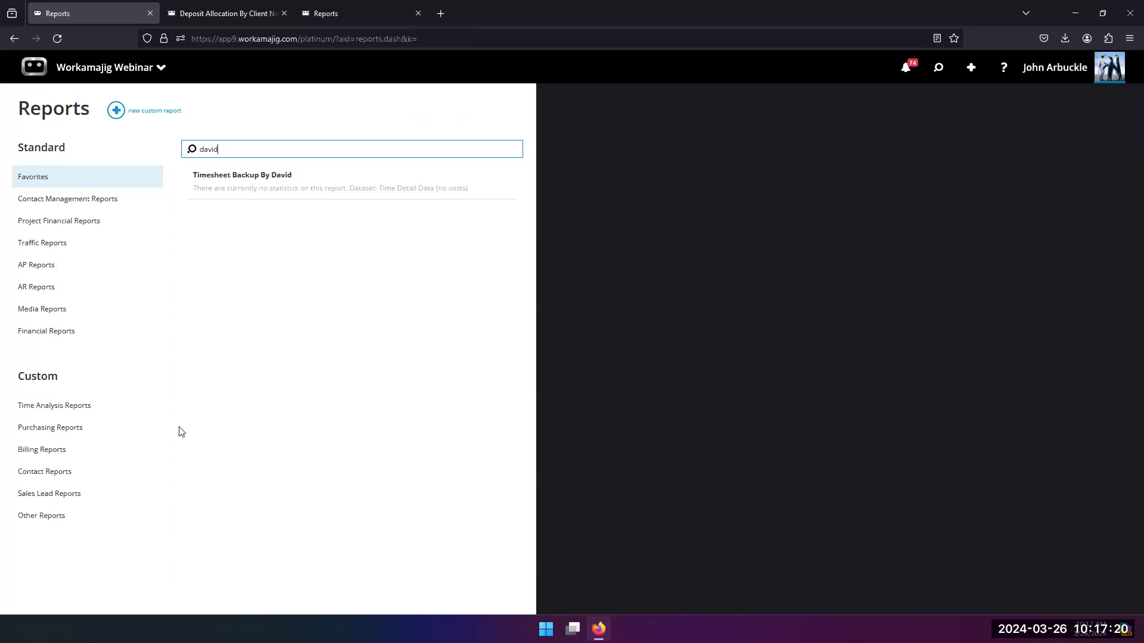
left_click_drag(238, 153, 184, 150)
type("ar")
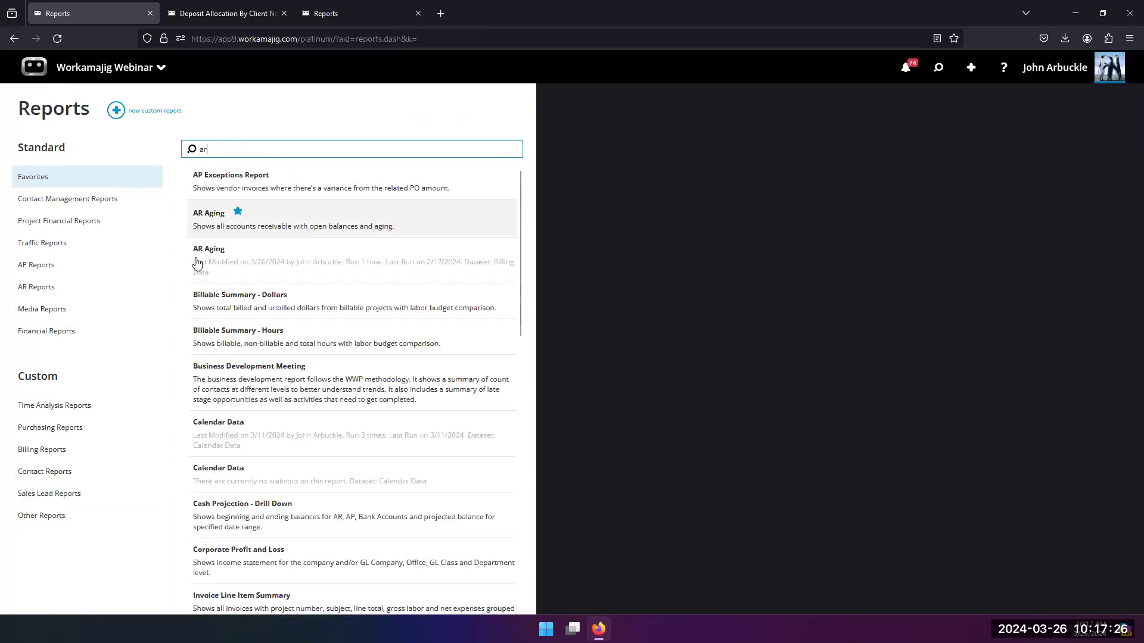
Step: View the standard AR Aging report's run options, close them and open the custom AR Aging report based on Billing Data
left_click(209, 227)
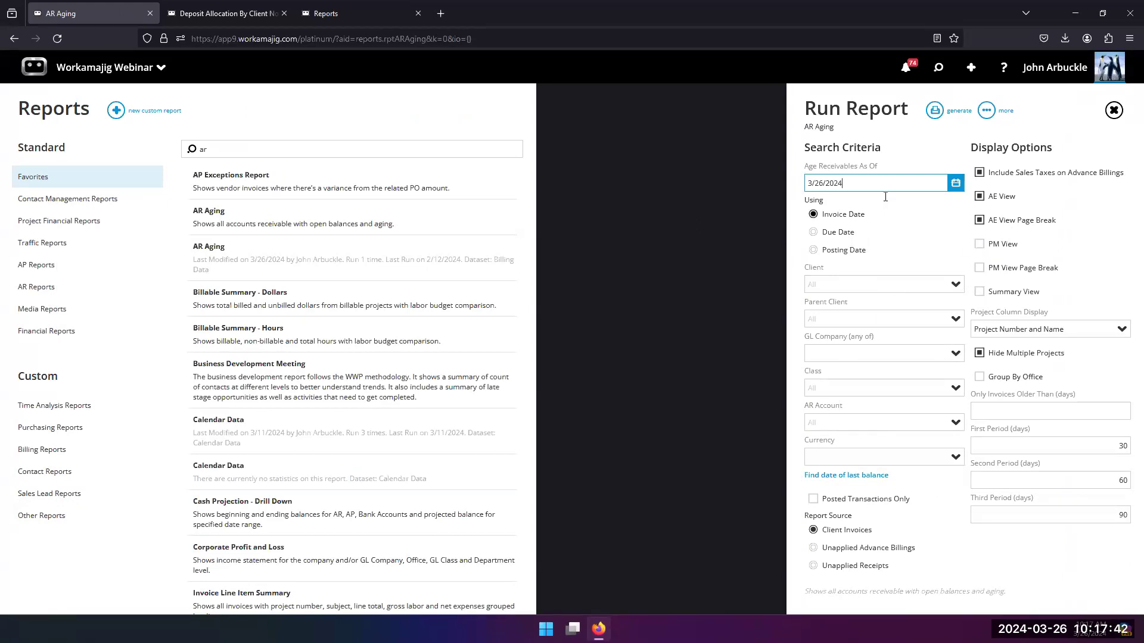
left_click(421, 134)
left_click(220, 266)
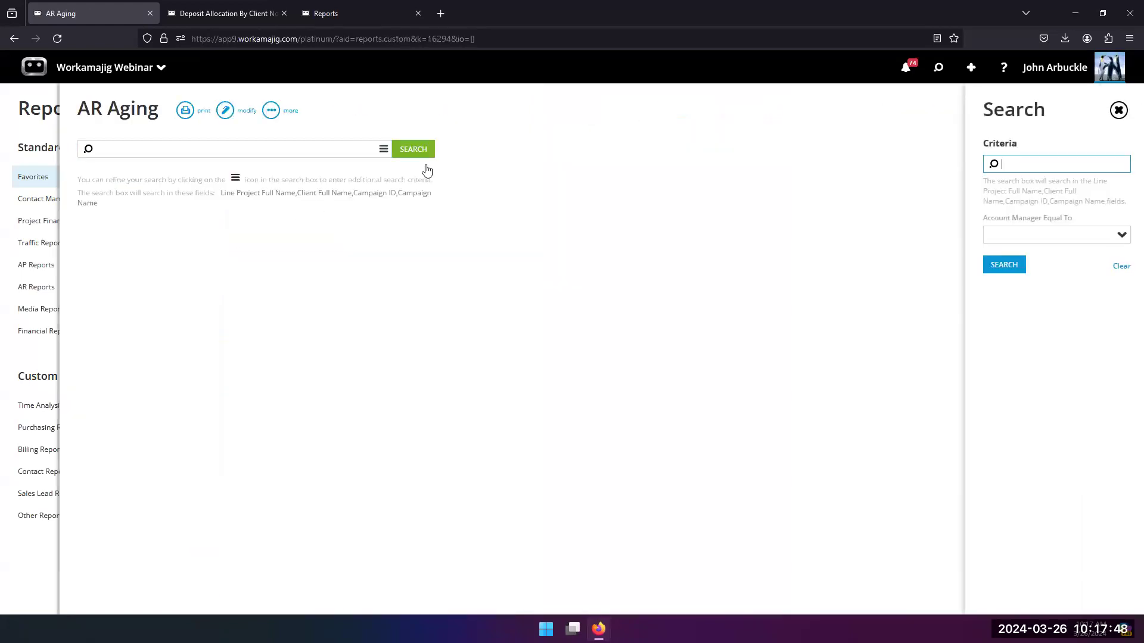
Step: Run the custom AR Aging report, then add Account Manager as a group in its layout and move it above Client Name
left_click(410, 156)
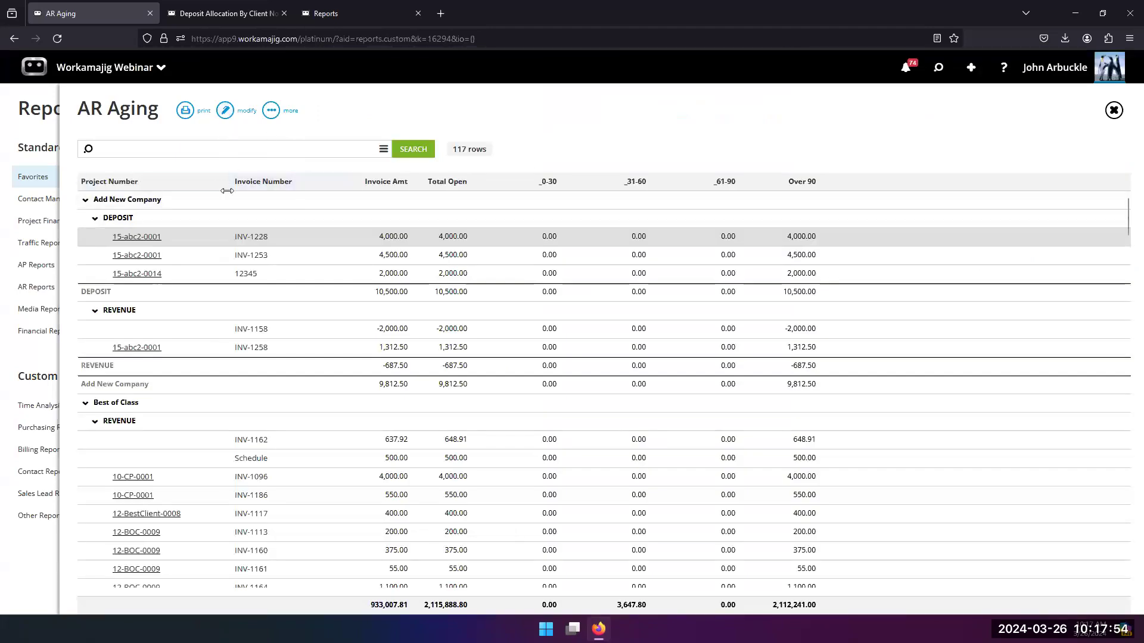
left_click(225, 110)
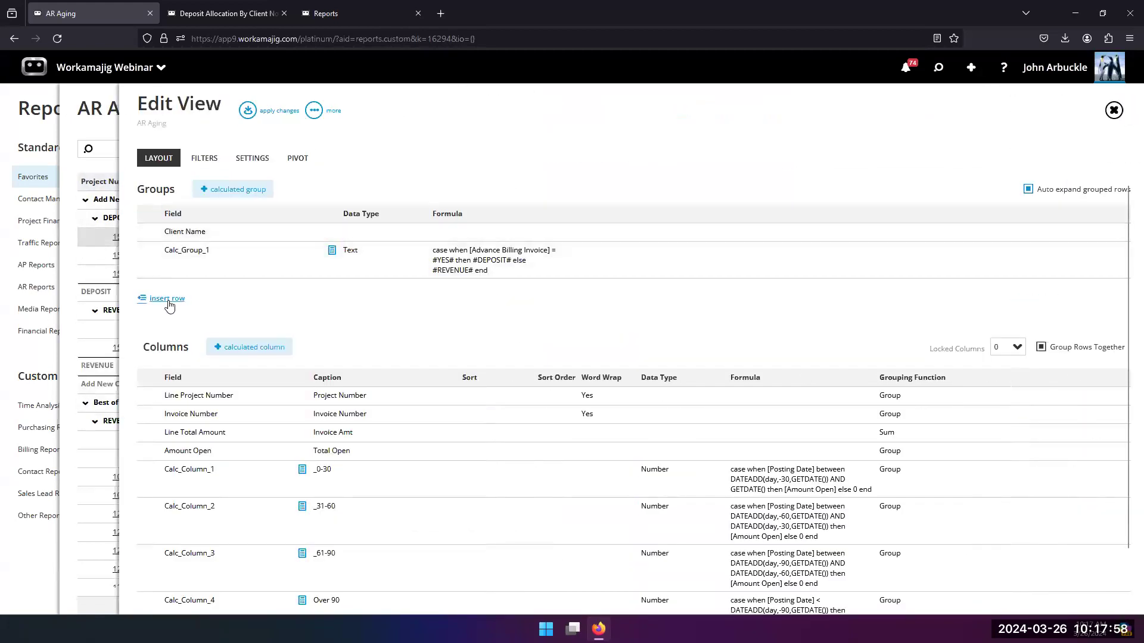
left_click(168, 299)
type("acc")
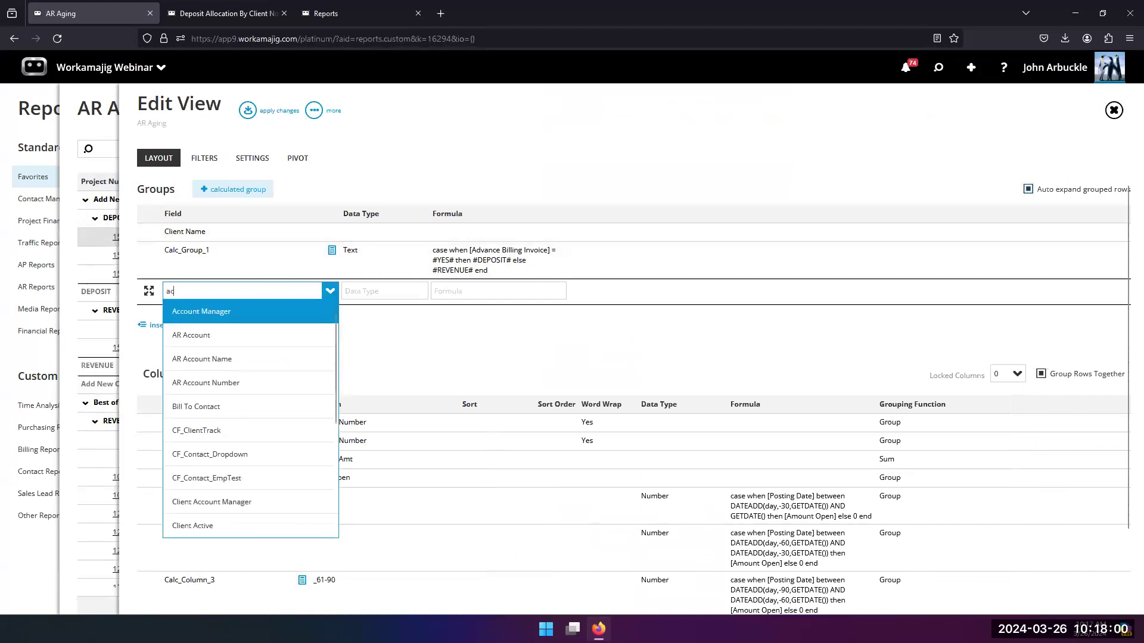
left_click(191, 312)
left_click(335, 350)
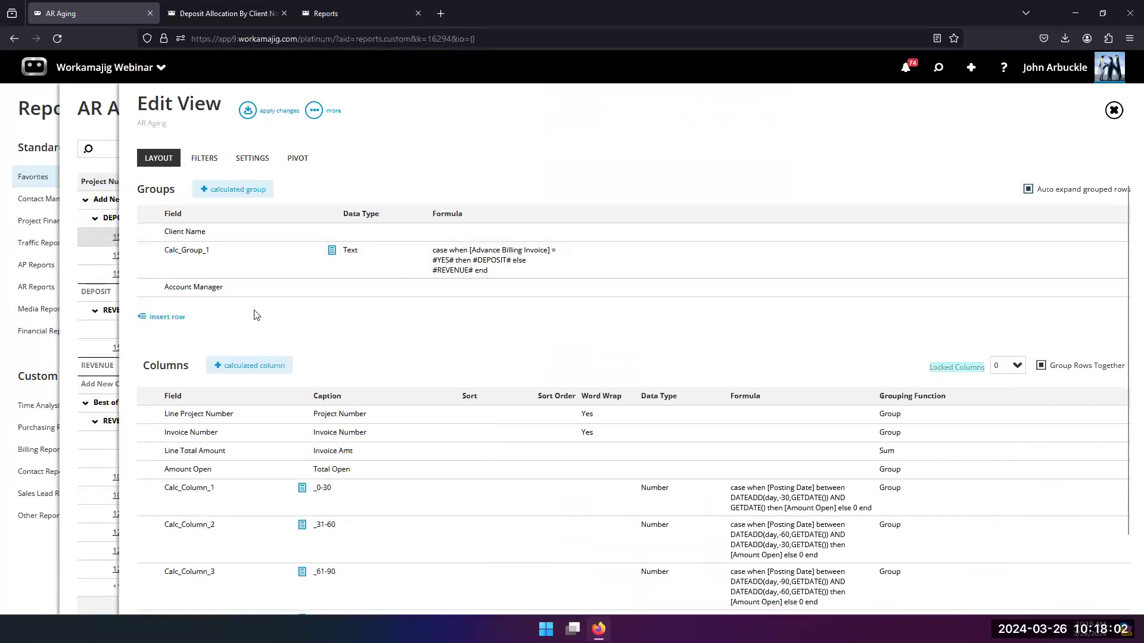
left_click_drag(230, 289, 224, 233)
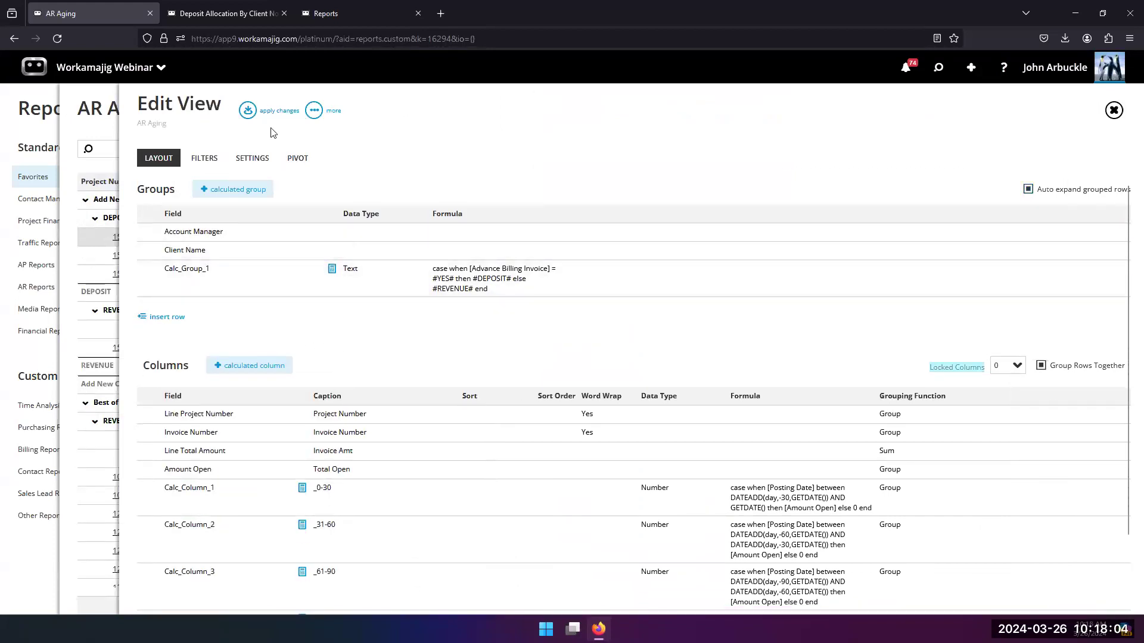
Step: Apply the layout changes, rerun the AR Aging report and memorize the modified view
left_click(247, 110)
left_click(424, 152)
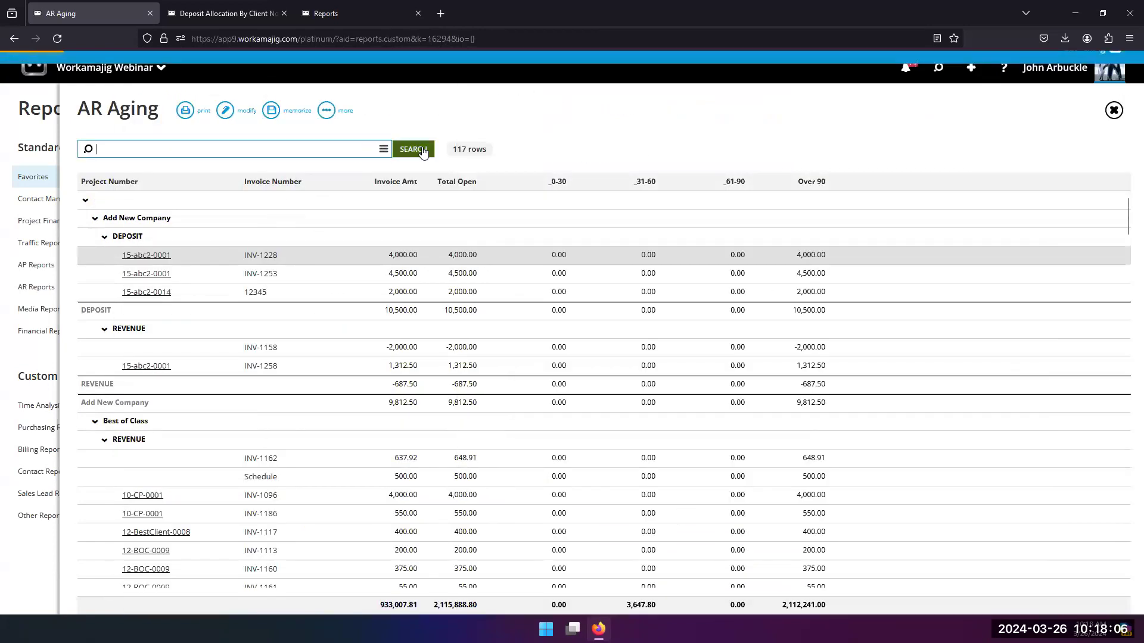
left_click(271, 111)
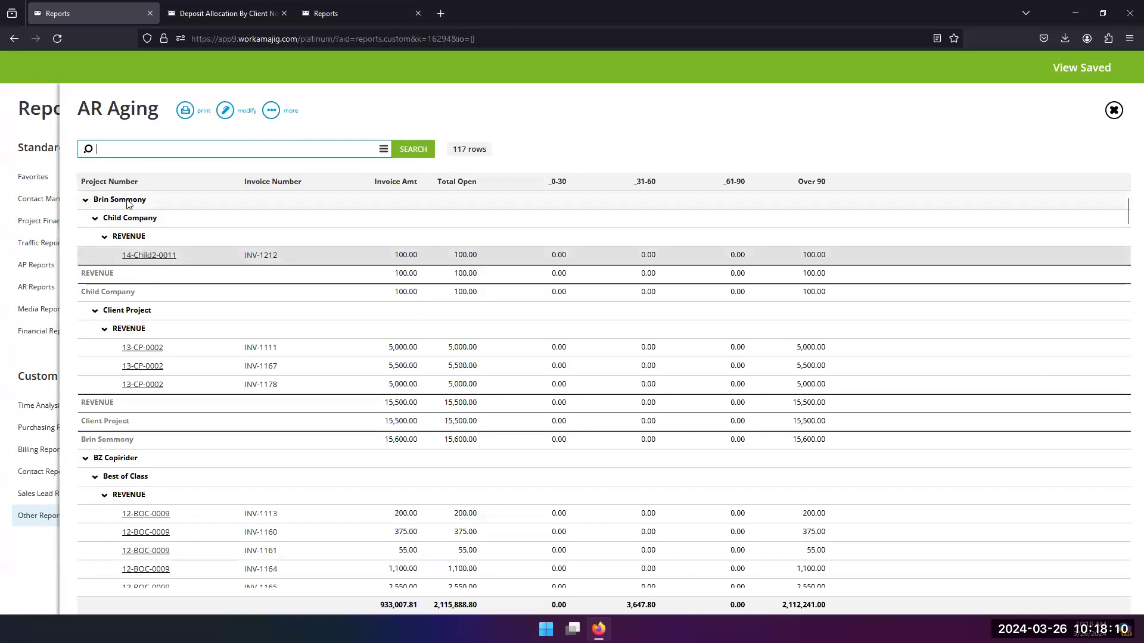
Step: Look through the report results grouped by account manager and collapse all groups
scroll(109, 211, "down", 3)
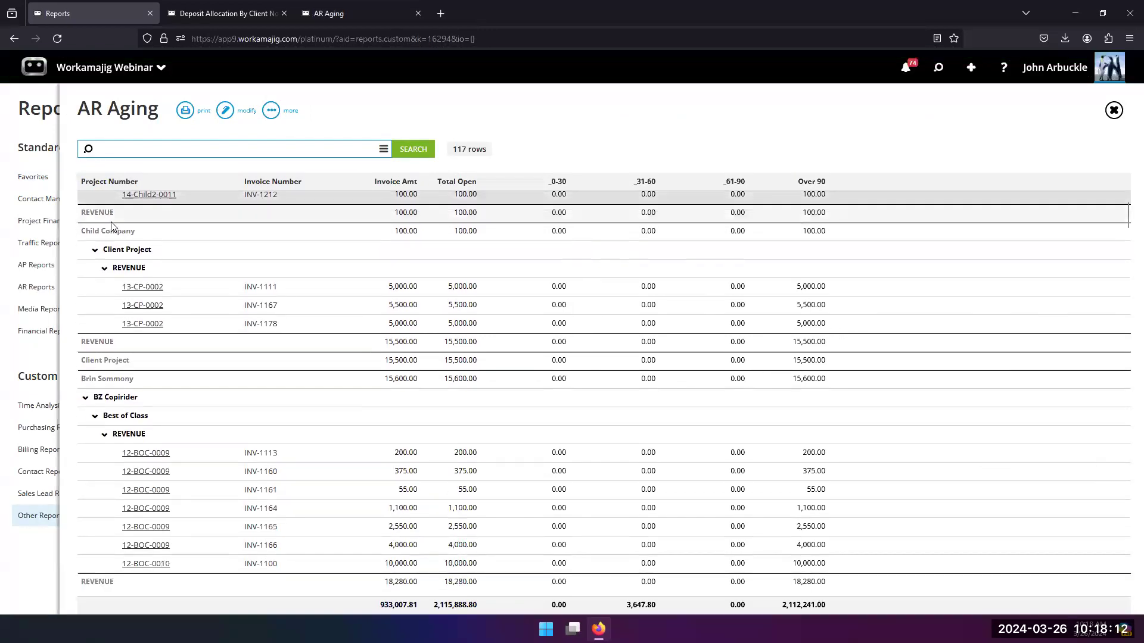
scroll(114, 304, "down", 4)
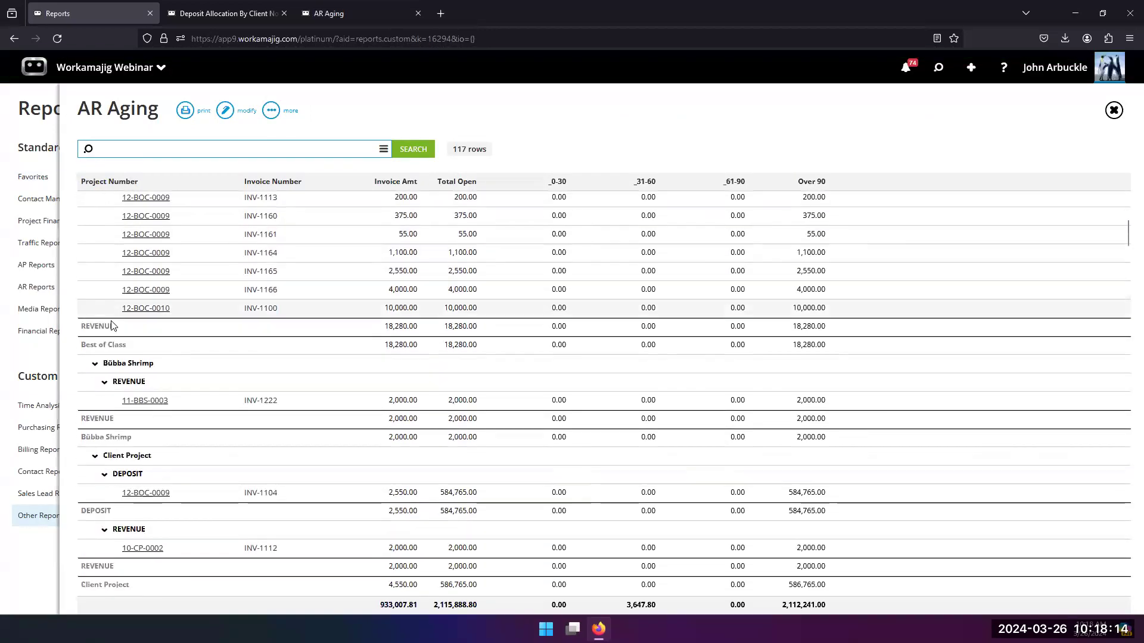
scroll(113, 339, "down", 2)
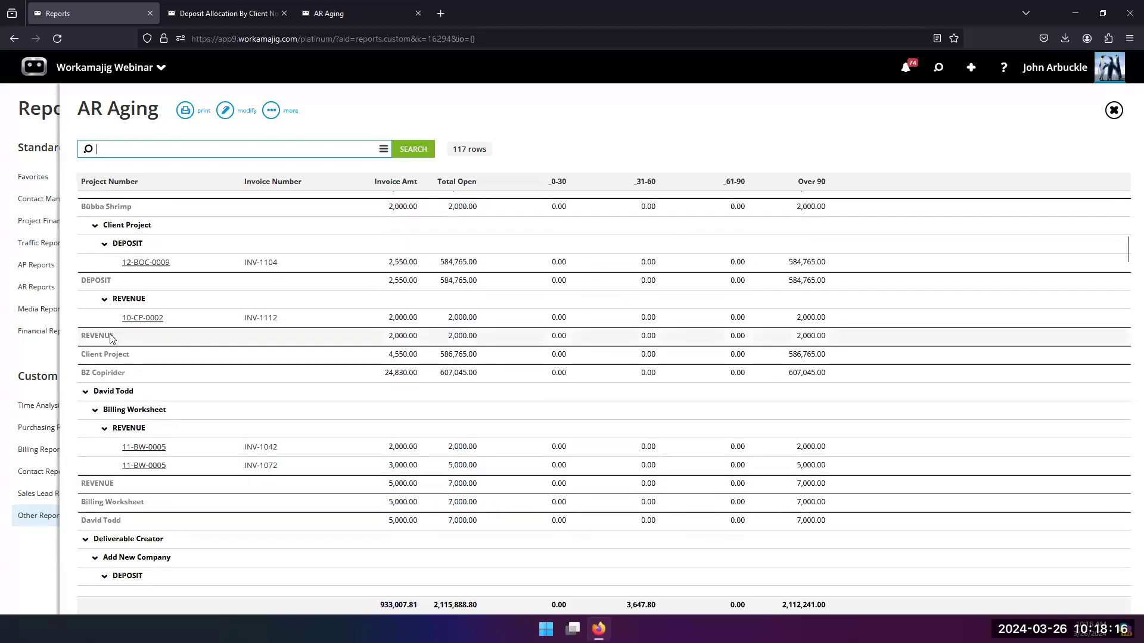
scroll(280, 179, "up", 6)
left_click(271, 110)
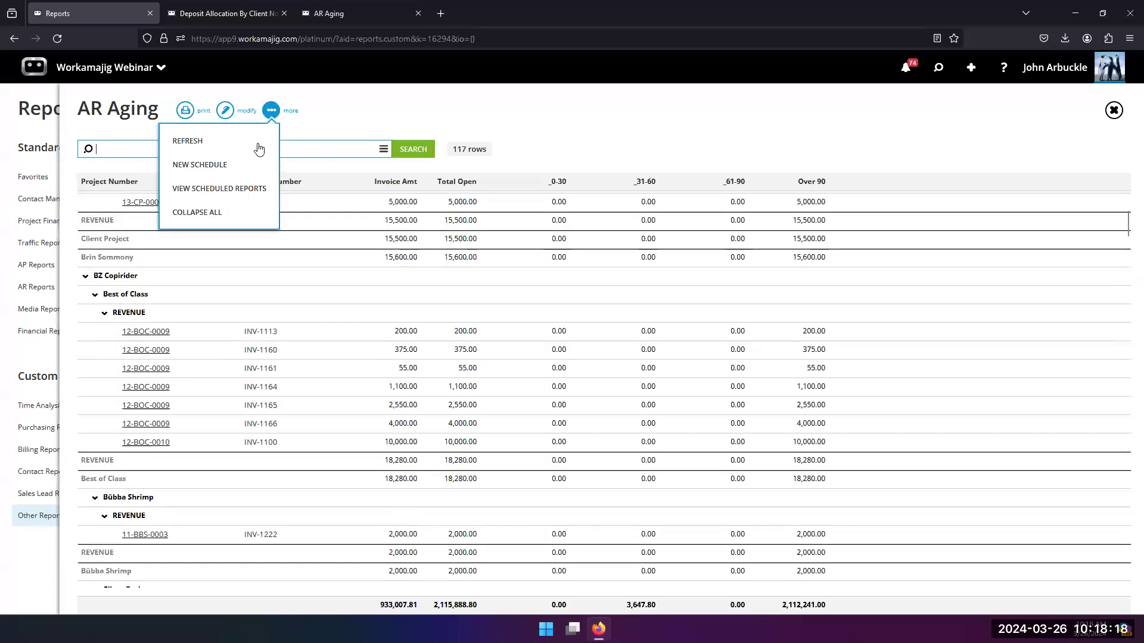
left_click(238, 218)
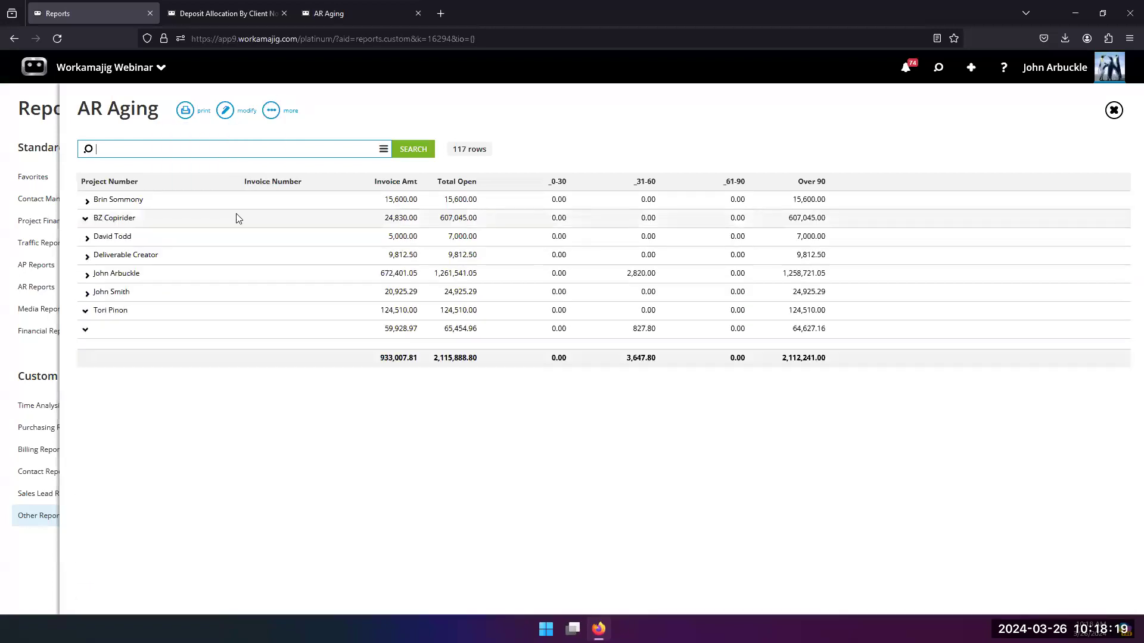
Step: Expand the fifth account manager's group down to the DEPOSIT invoices of Add New Company and the REVENUE invoices of Best of Class
left_click(87, 275)
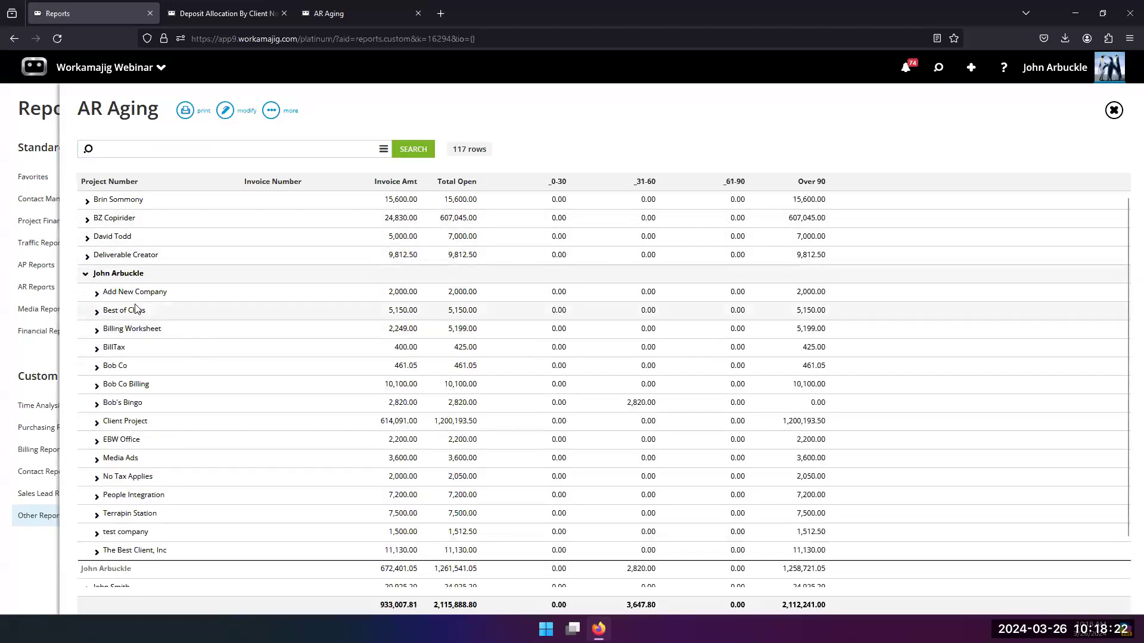
left_click(96, 294)
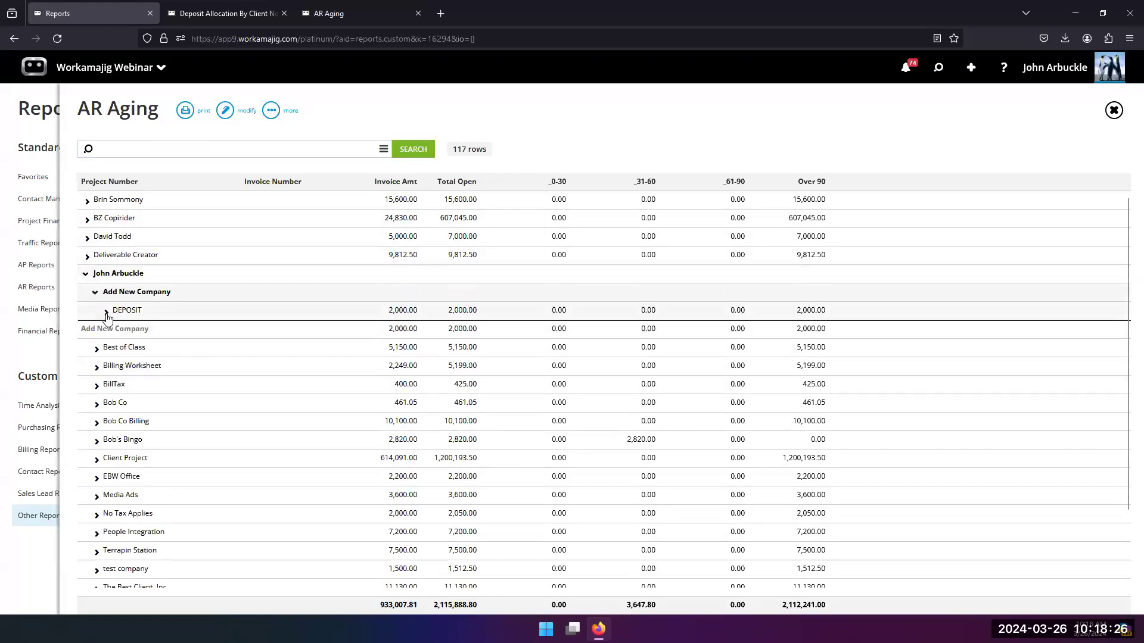
left_click(104, 311)
left_click(96, 386)
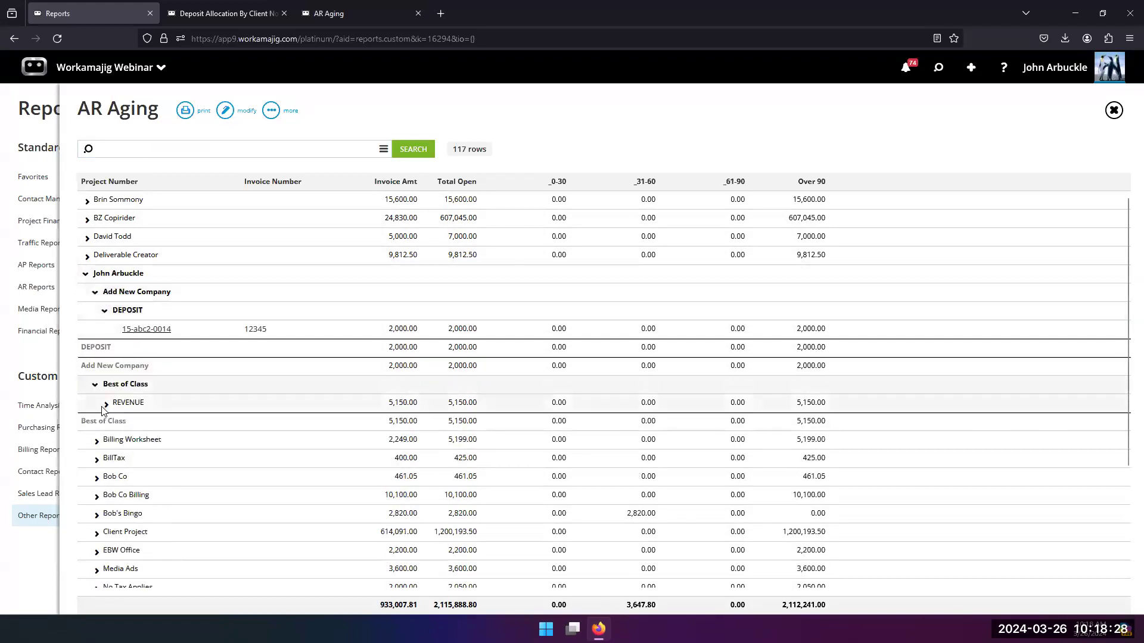
left_click(104, 404)
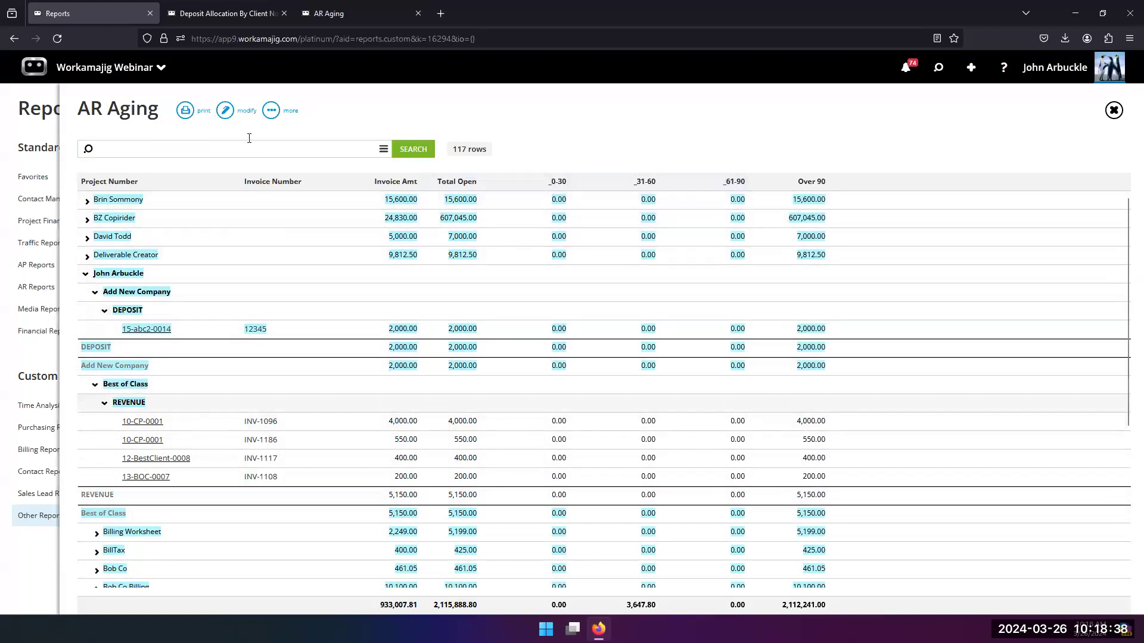
Step: Modify the view, inspect the DATEADD expression in the _0-30 calculated column's formula, and cancel without saving
left_click(225, 111)
scroll(511, 468, "down", 2)
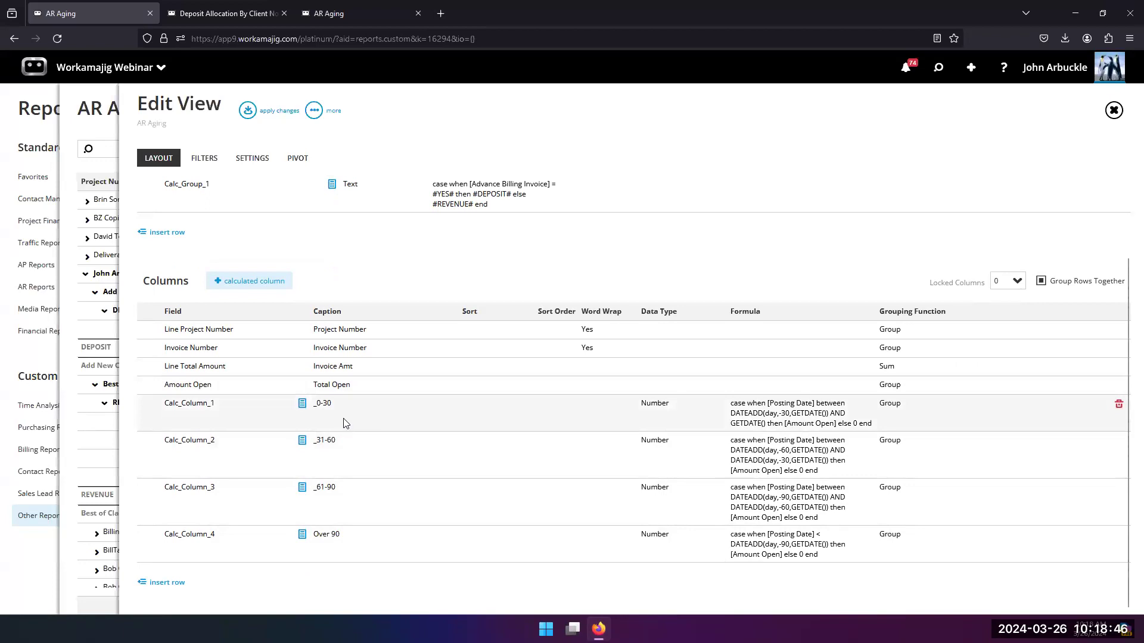
left_click(741, 421)
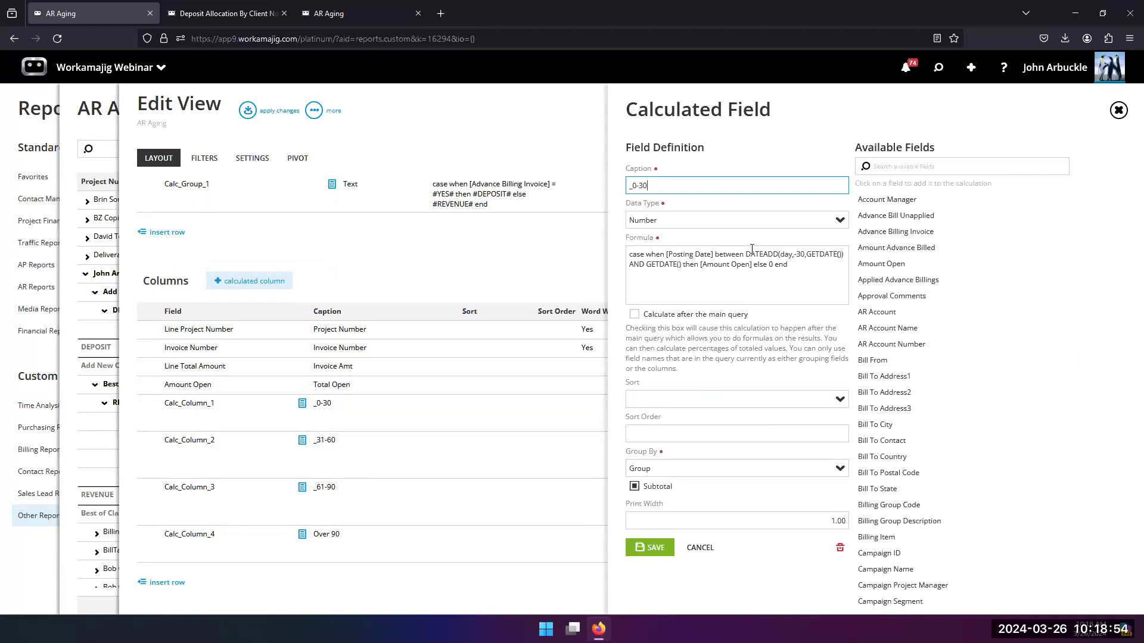
left_click_drag(746, 254, 839, 255)
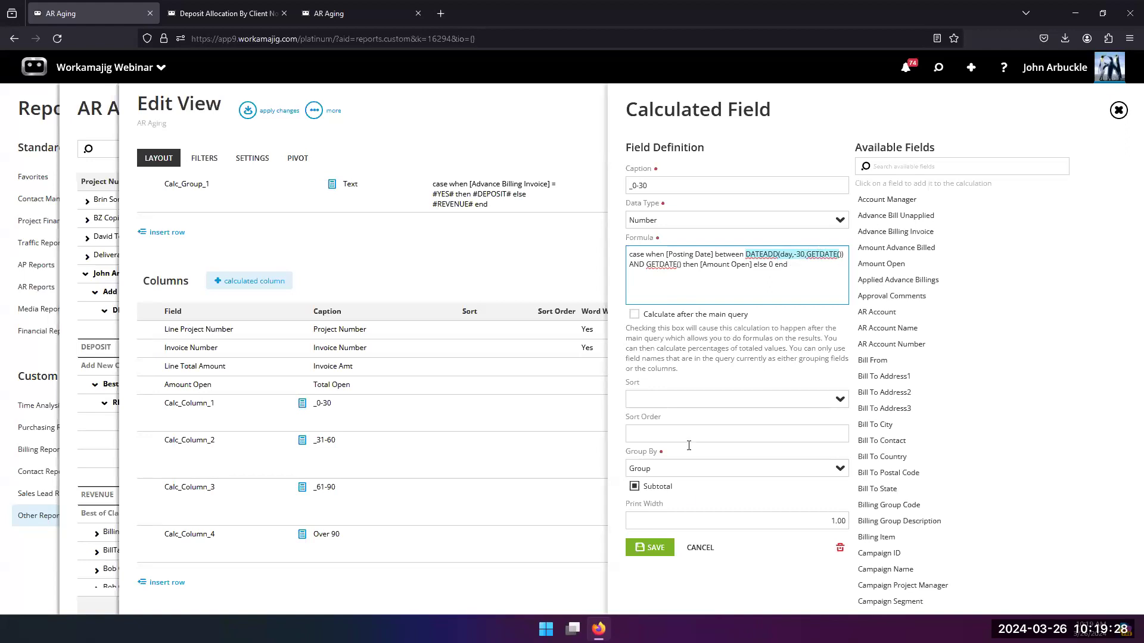
left_click(698, 547)
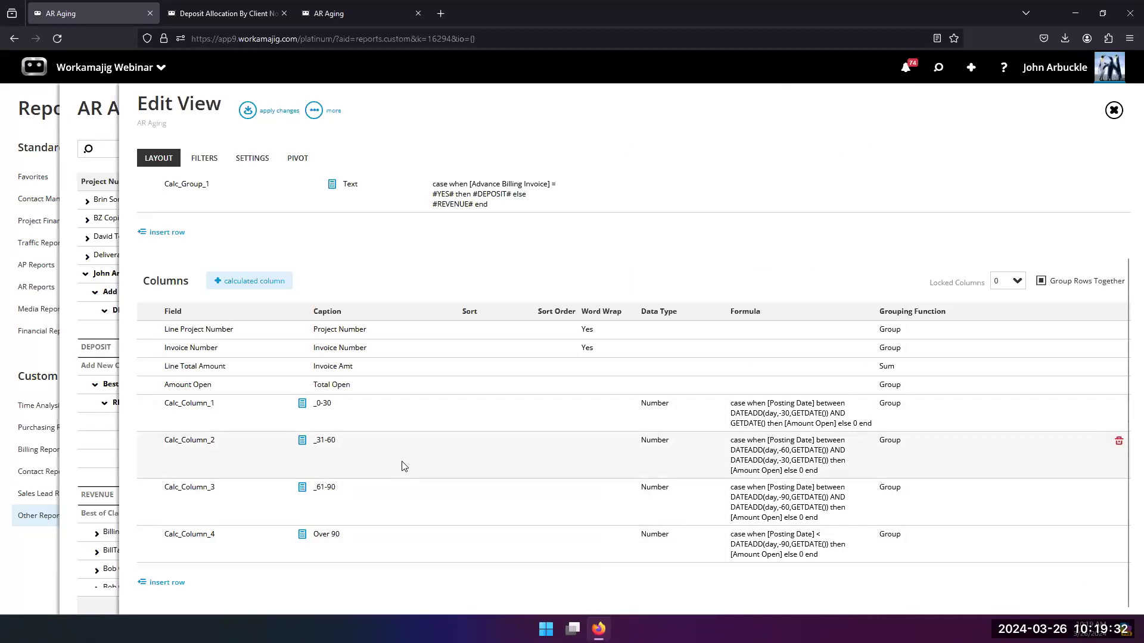
Step: Examine the formulas of the _31-60, _61-90 and Over 90 calculated columns and cancel without saving
left_click(663, 470)
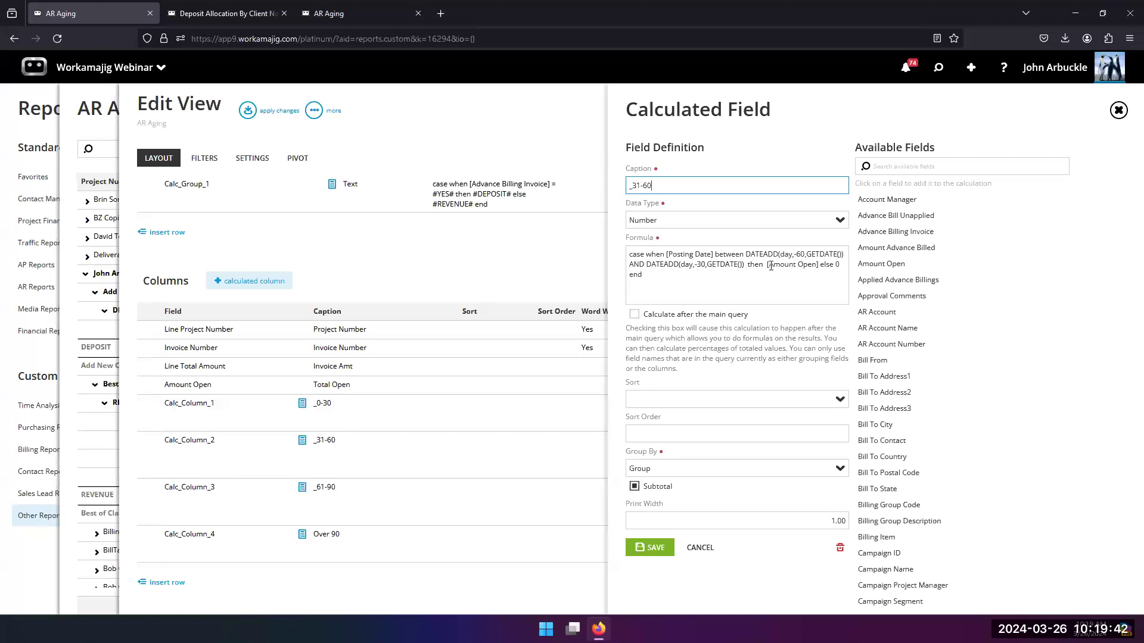
left_click(386, 516)
left_click(427, 541)
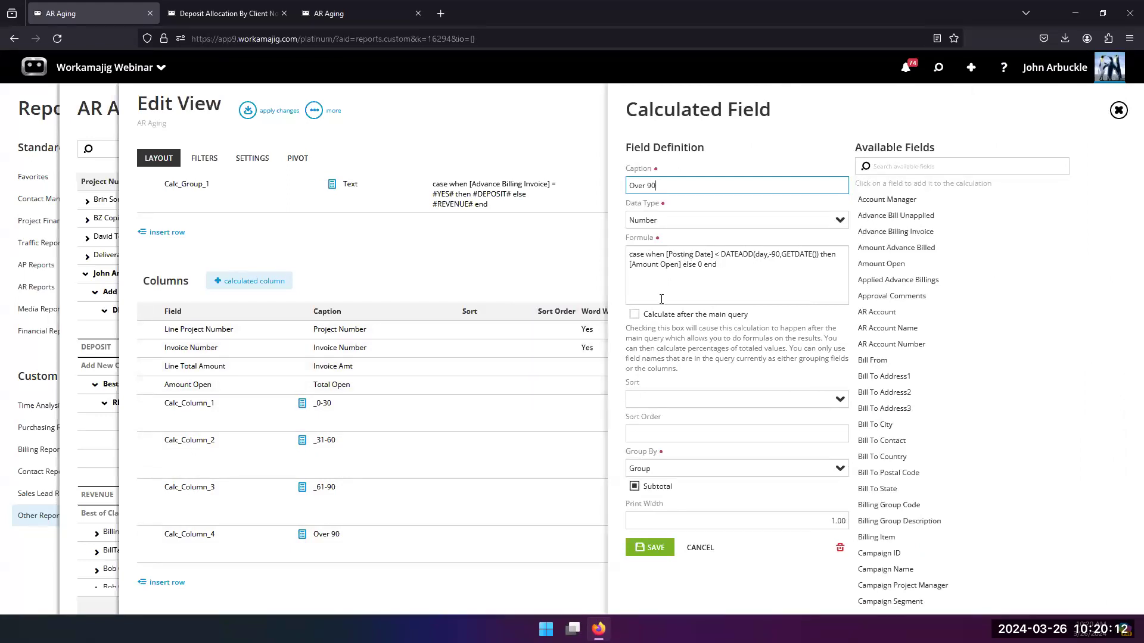
left_click(771, 254)
type("-")
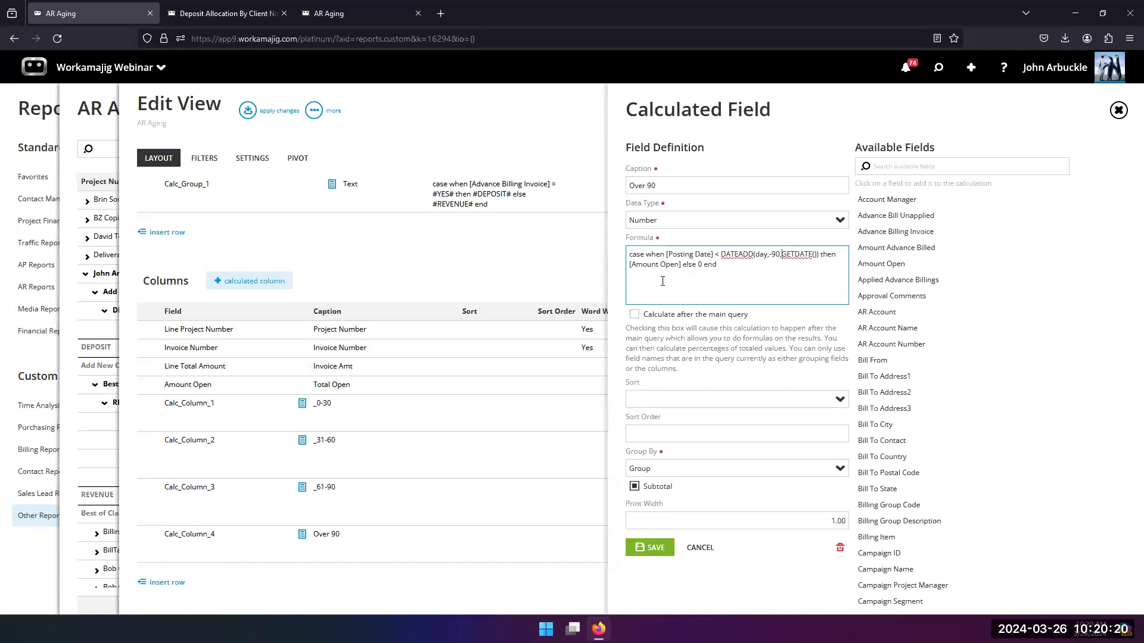
left_click(697, 547)
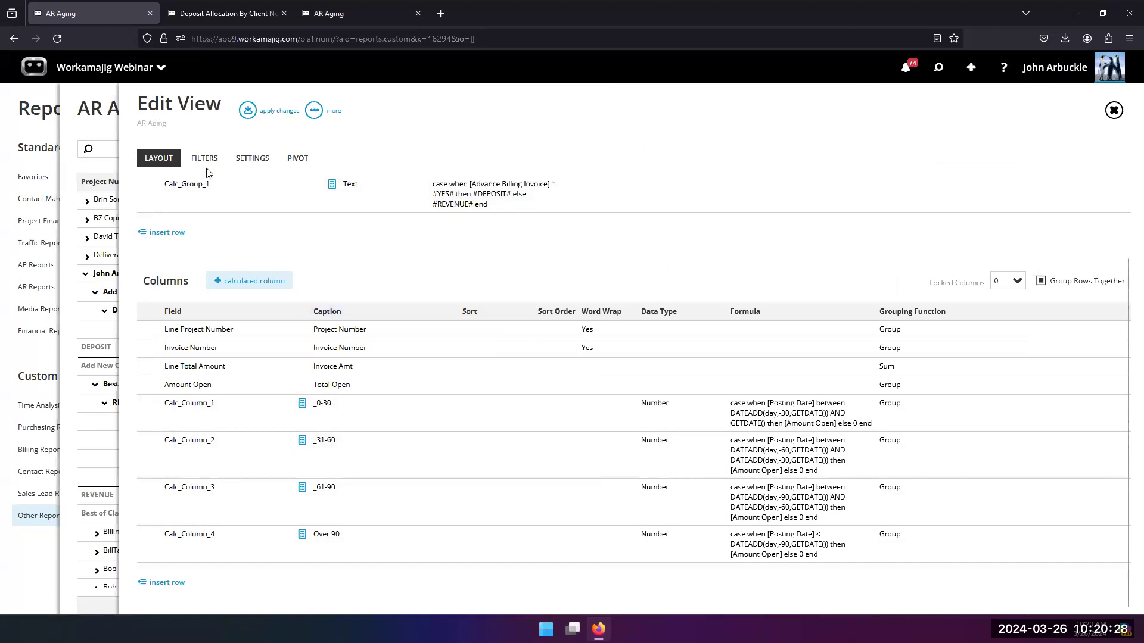
Step: Check the report's dataset in its settings, then reopen the _0-30 calculated column and highlight the Amount Open field in its formula
left_click(252, 158)
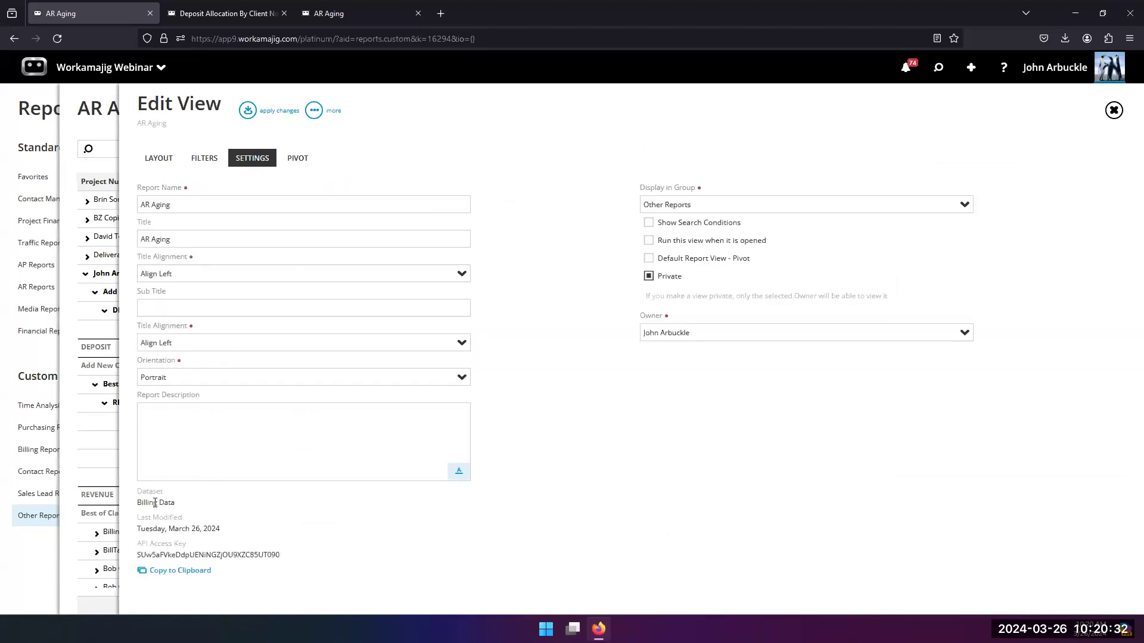
left_click(159, 158)
left_click(739, 422)
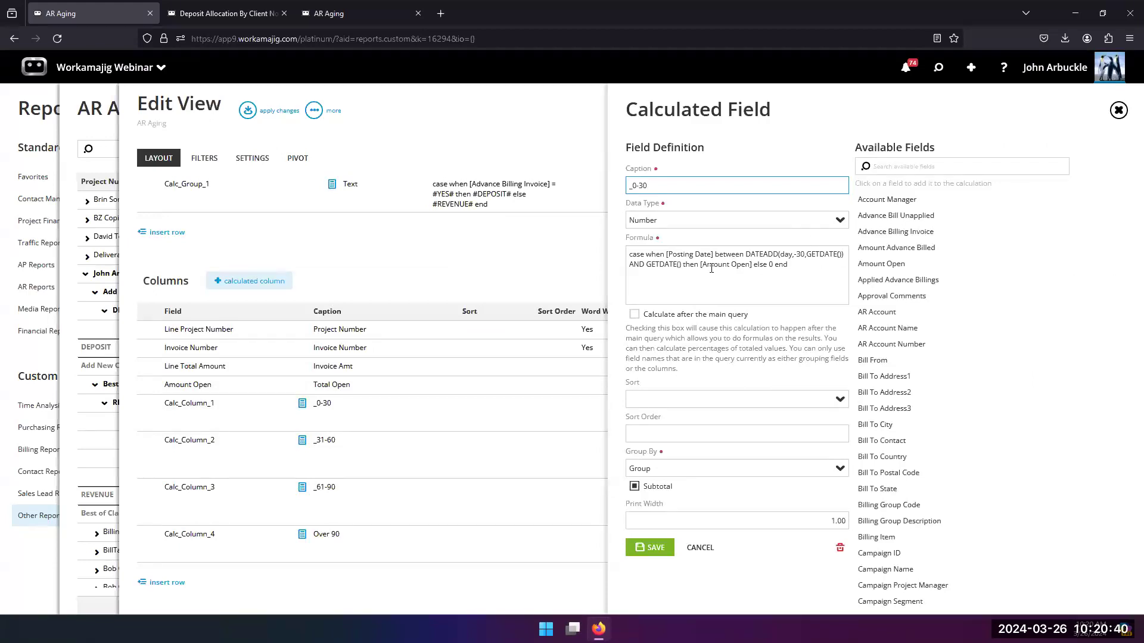
left_click_drag(706, 266, 750, 267)
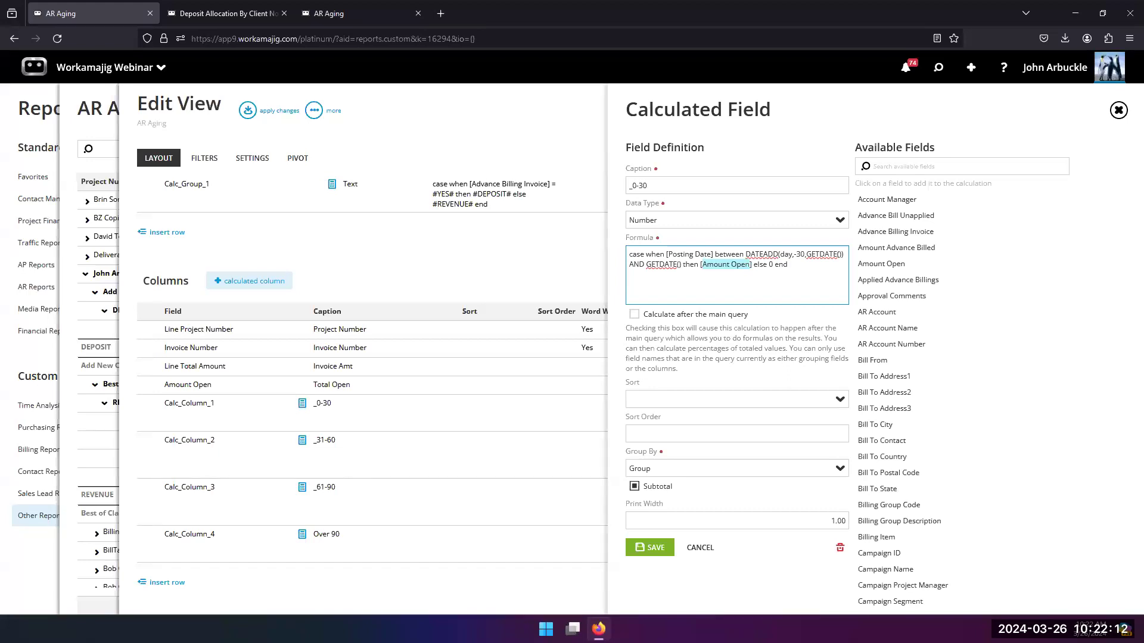
Step: Close the calculated column, the view editor and the AR Aging report to return to the reports list
left_click(395, 244)
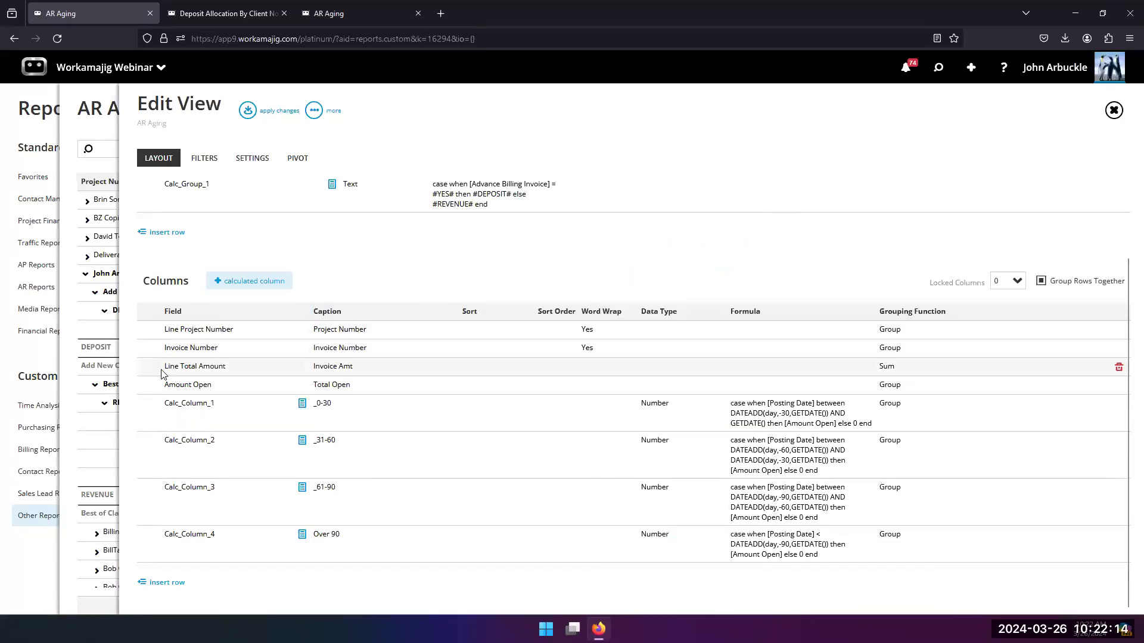
left_click(67, 338)
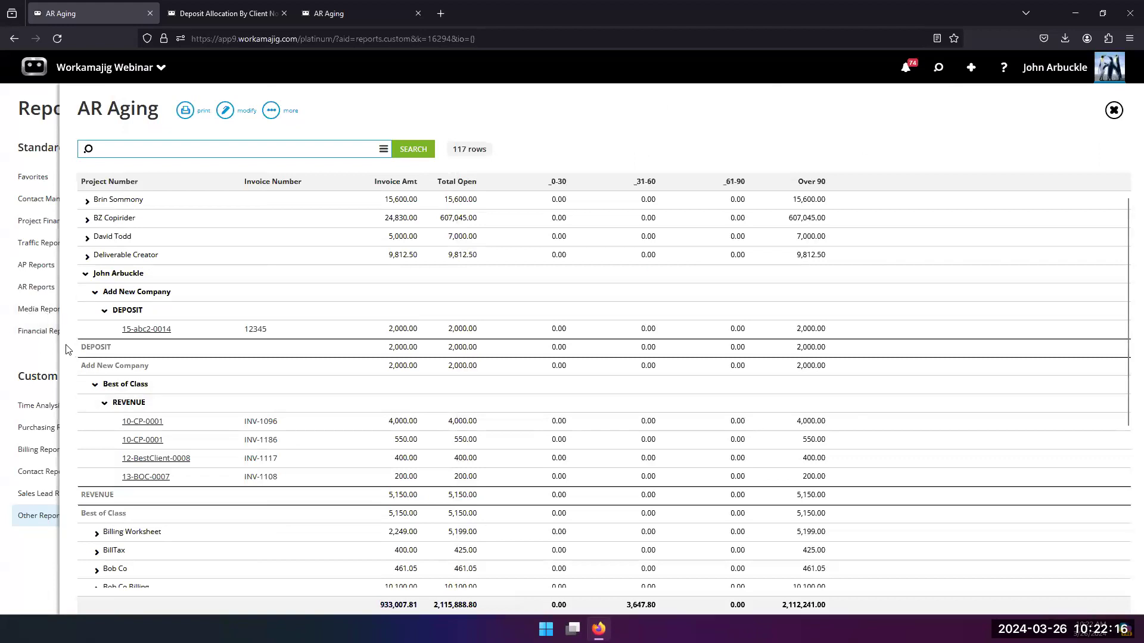
double_click(70, 353)
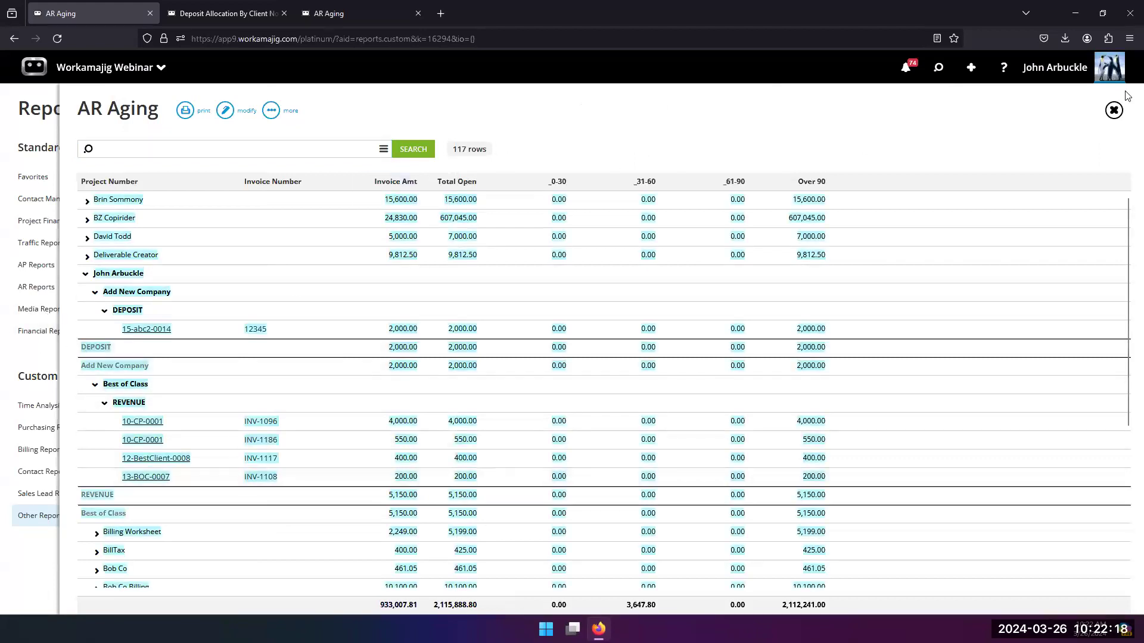
left_click(1112, 113)
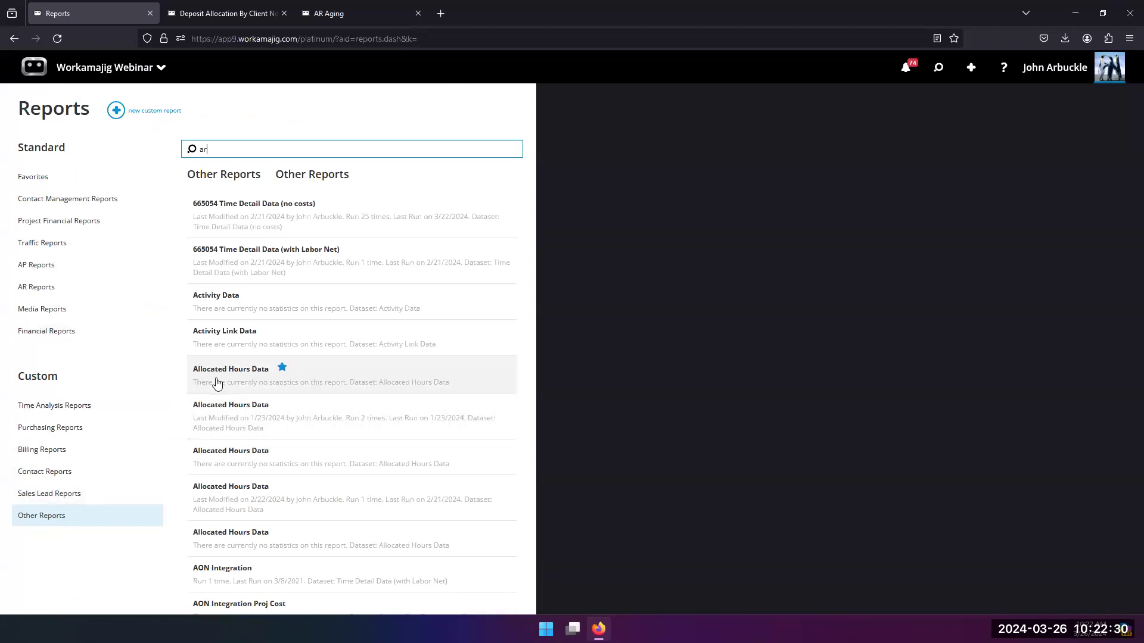
Step: Run the AR Aging custom report from Other Reports and look through its expanded account manager and client groups
scroll(216, 382, "down", 5)
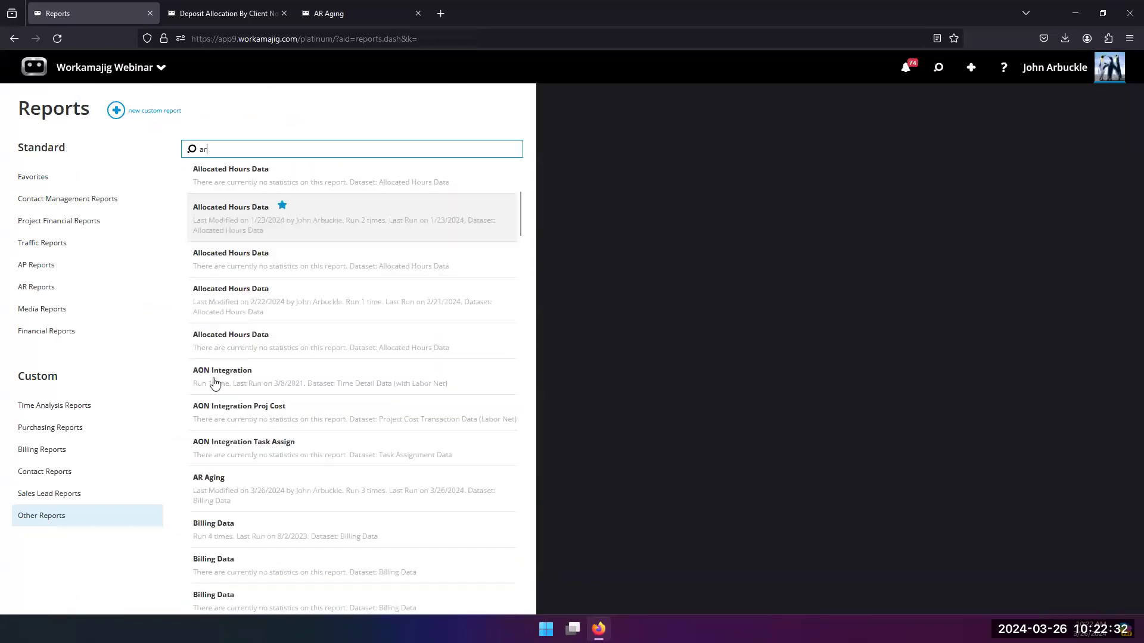
scroll(214, 382, "down", 4)
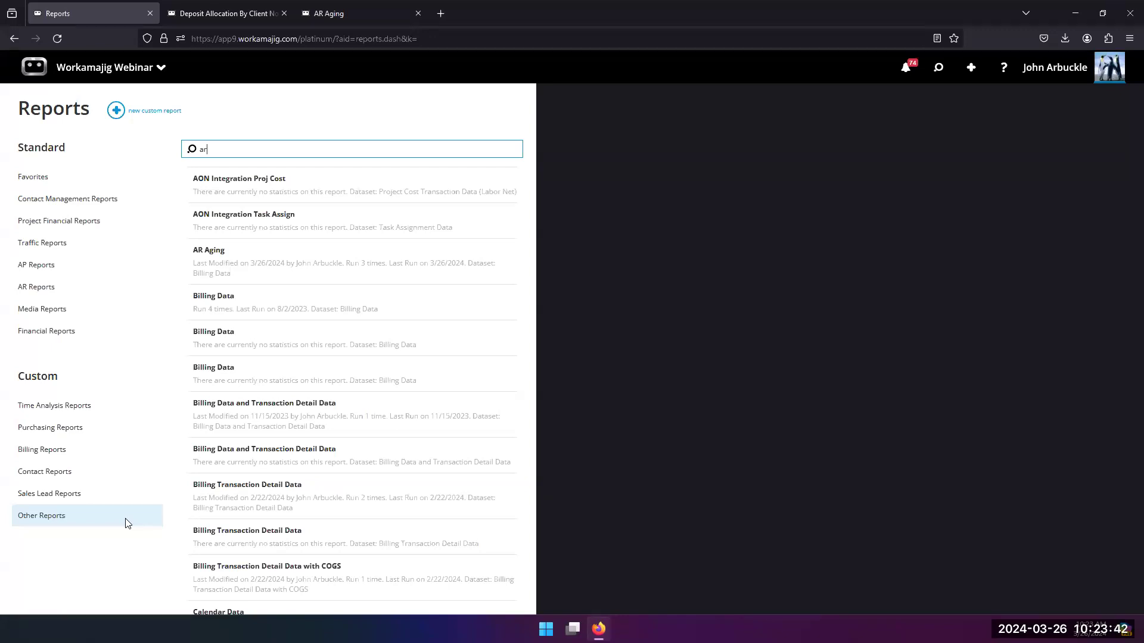
left_click(210, 266)
left_click(417, 153)
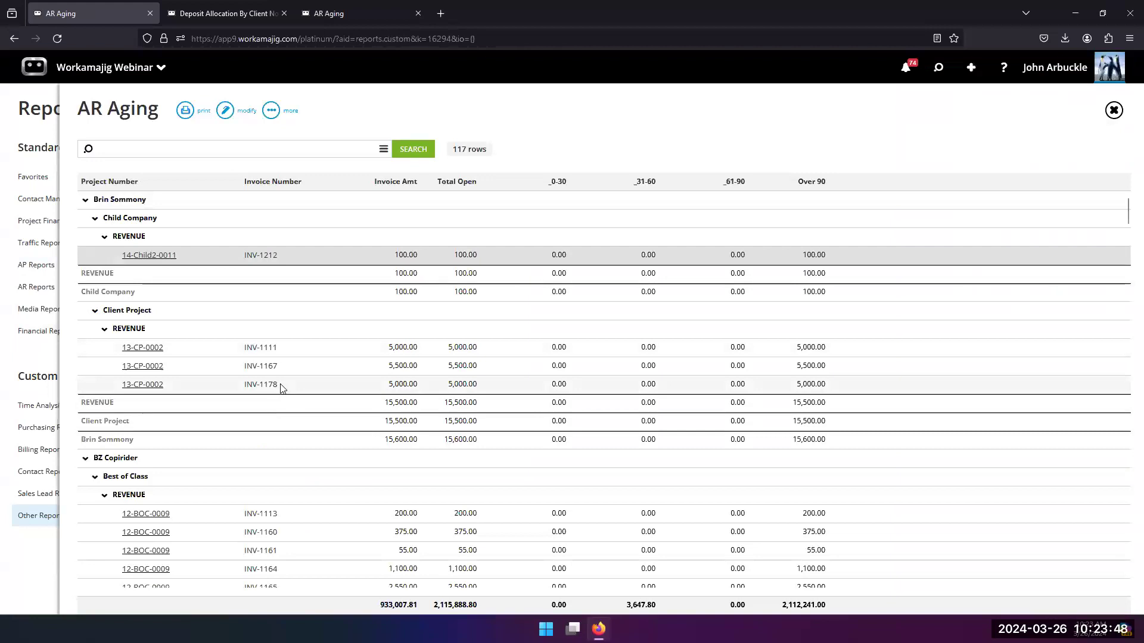
scroll(115, 382, "down", 2)
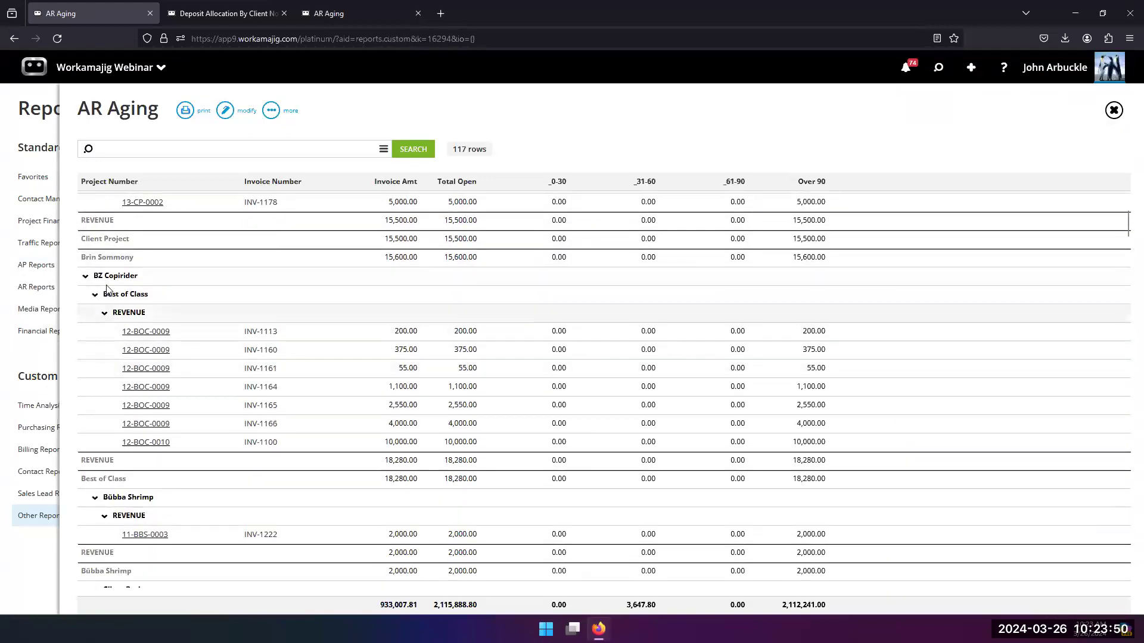
scroll(97, 456, "down", 5)
scroll(96, 457, "up", 8)
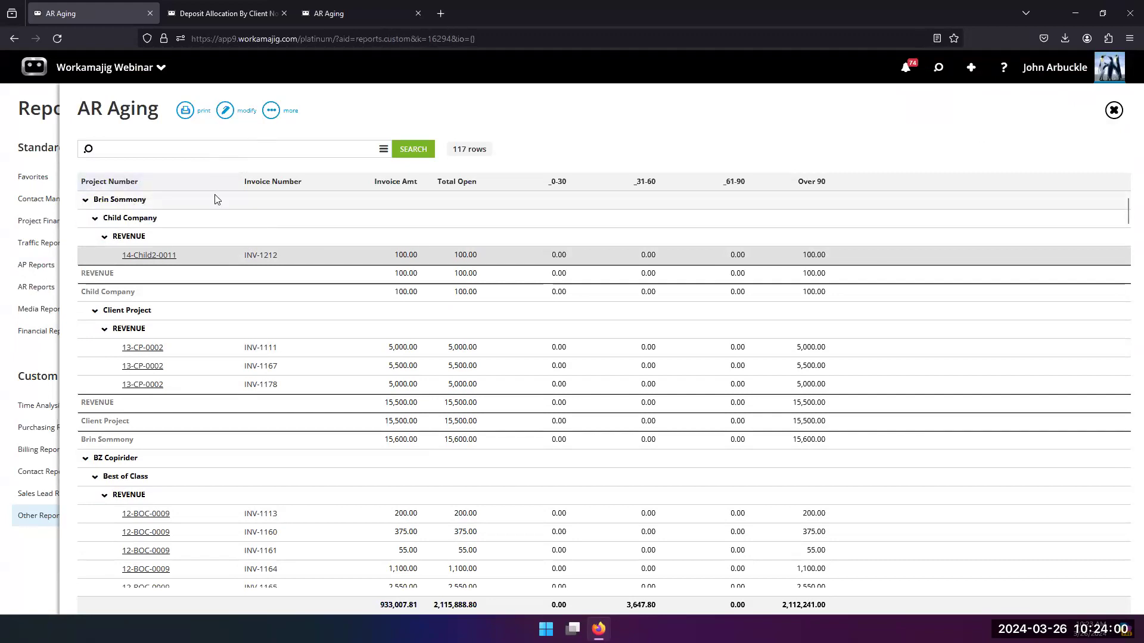
Step: Check the AR Aging view's layout and its prompted Account Manager filter, and apply changes to go back to the report
left_click(226, 111)
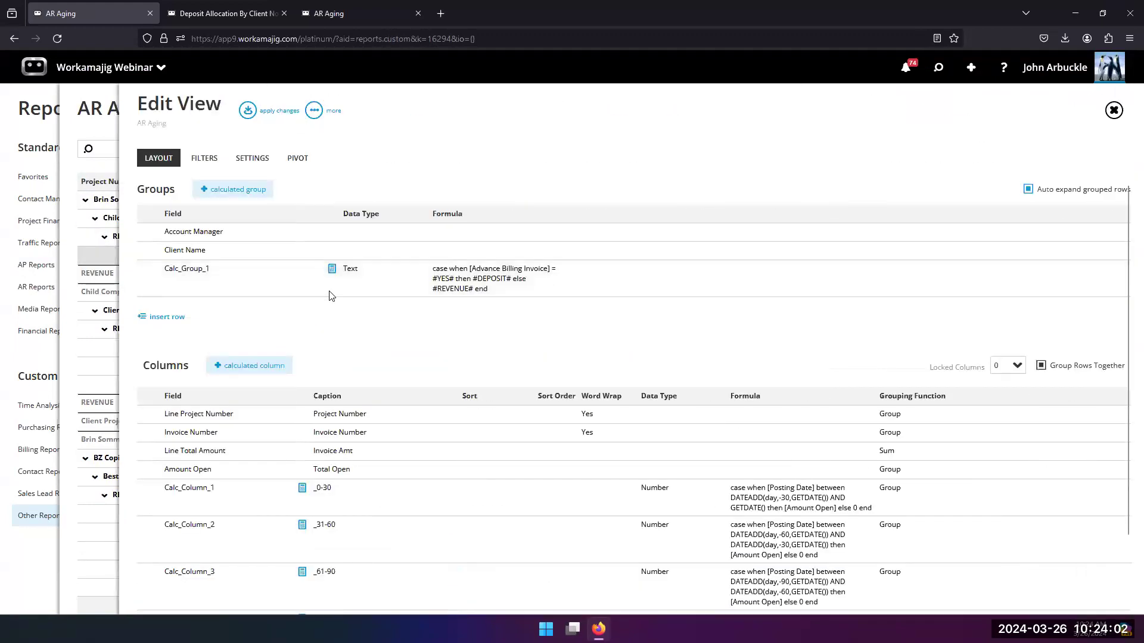
left_click(204, 158)
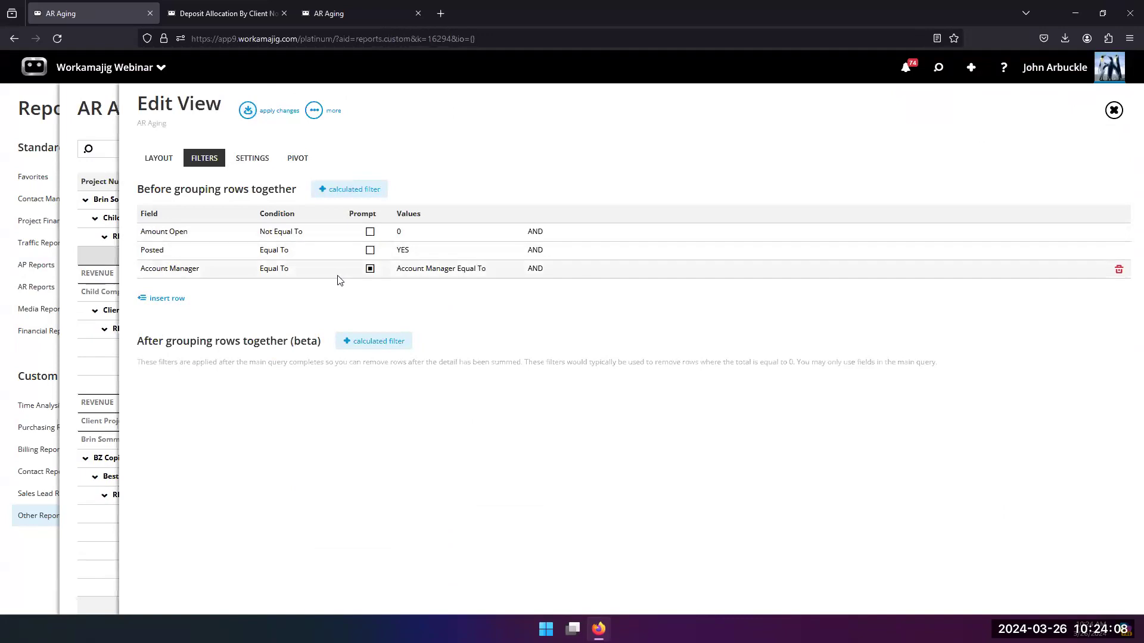
left_click(251, 111)
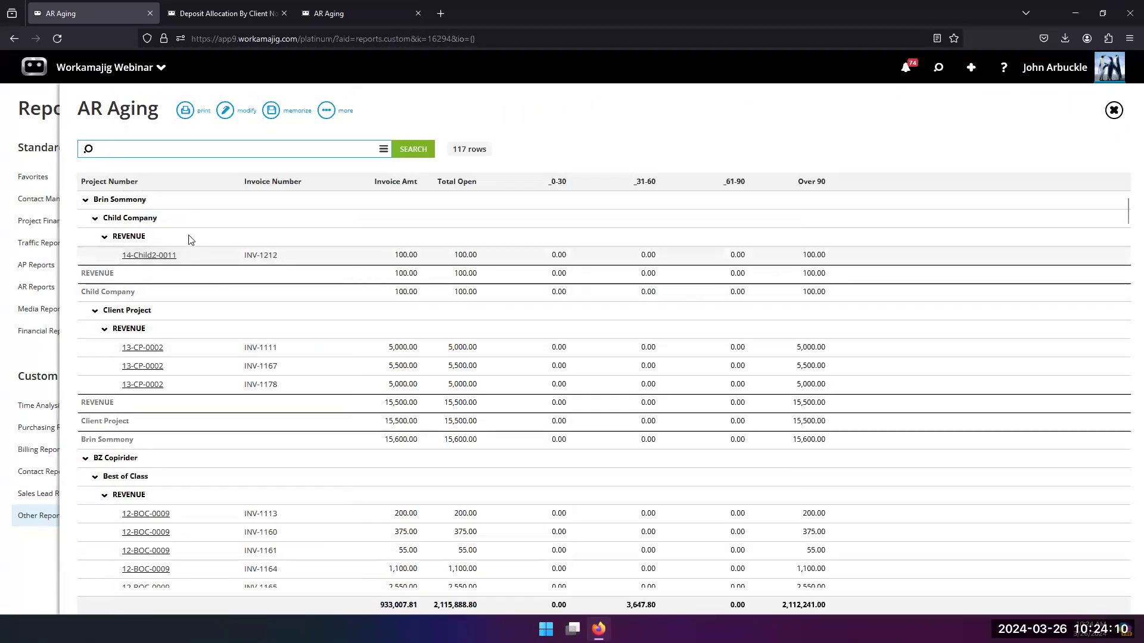
Step: Search the AR Aging report with the Account Manager criterion set to the signed-in user's name
left_click(383, 149)
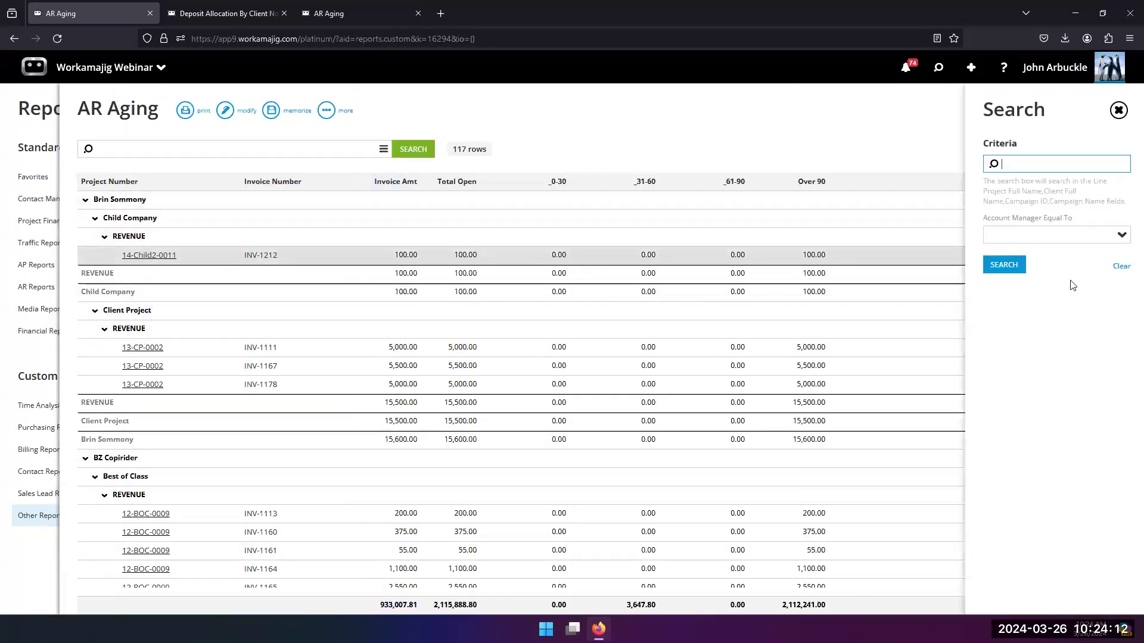
left_click(1116, 239)
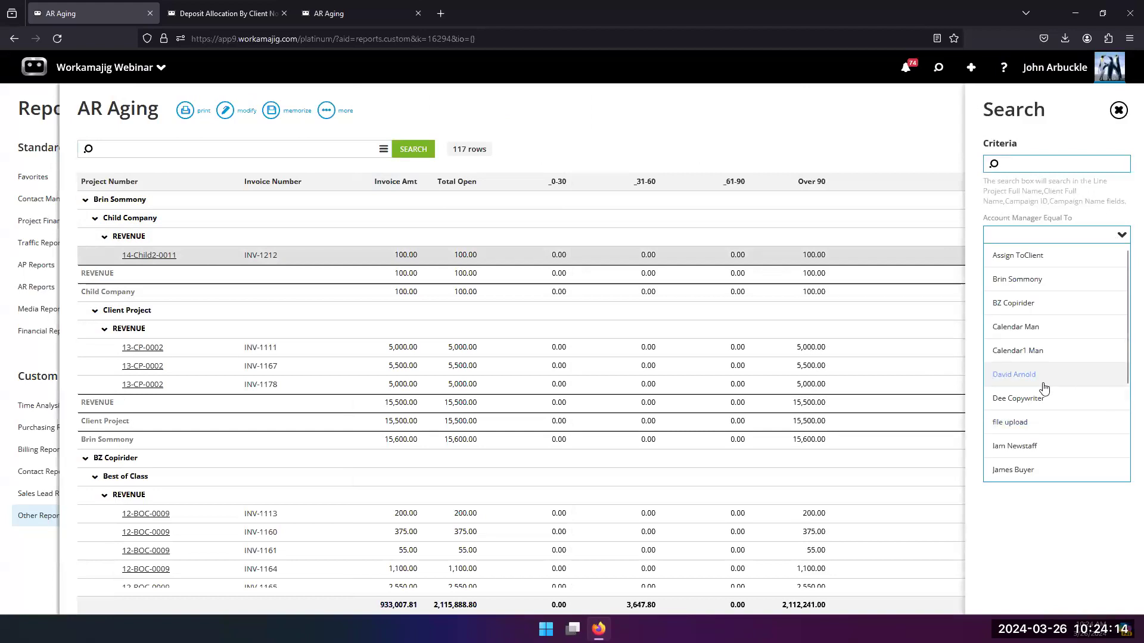
scroll(1007, 464, "down", 3)
left_click(1014, 350)
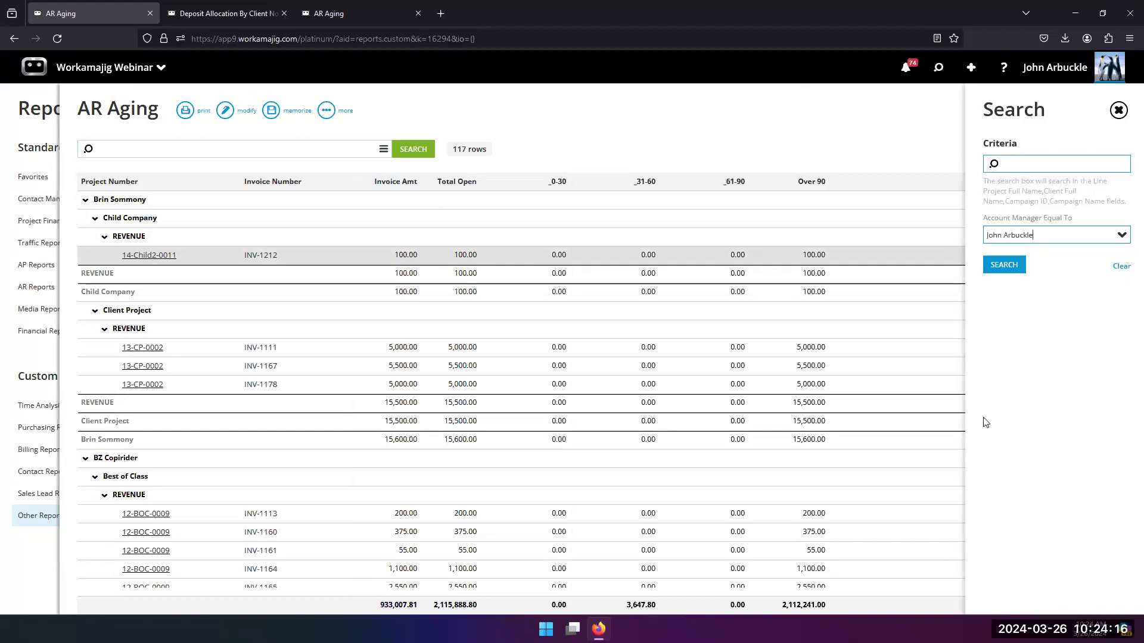
left_click(997, 268)
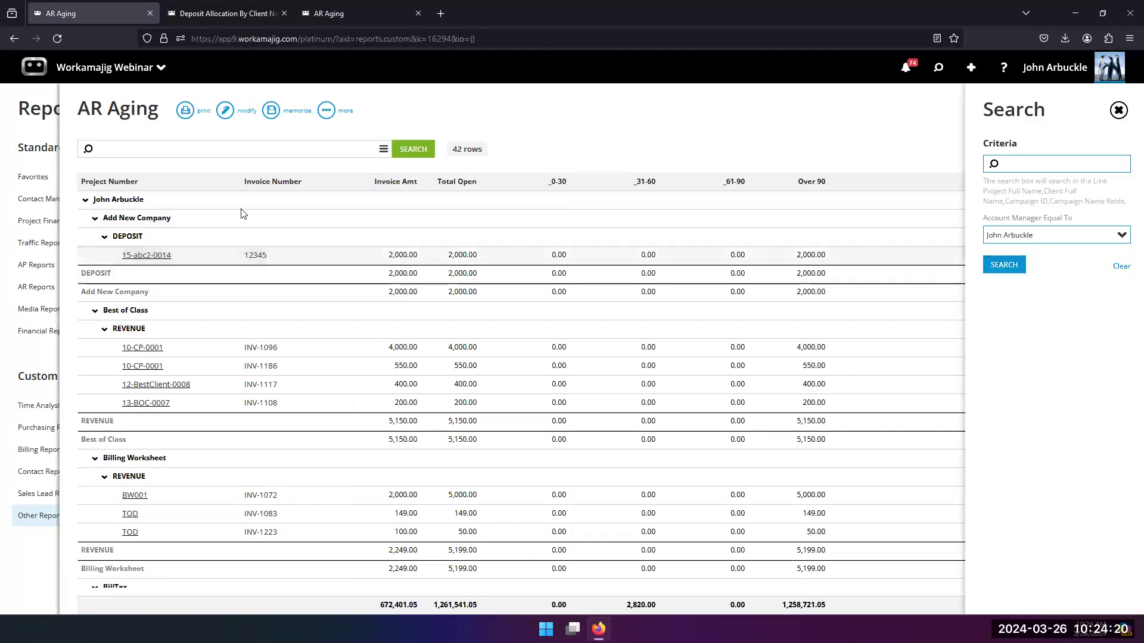
Step: Review the Amount Open, Posted and Account Manager filter conditions of the view, apply changes and rerun the search
left_click(225, 110)
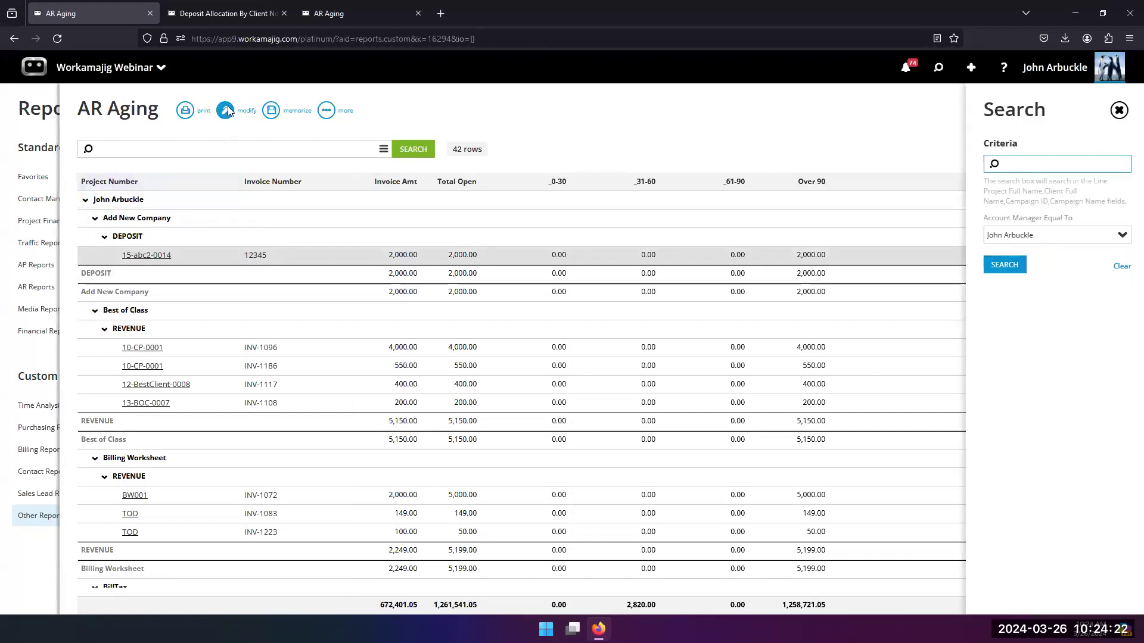
left_click(205, 158)
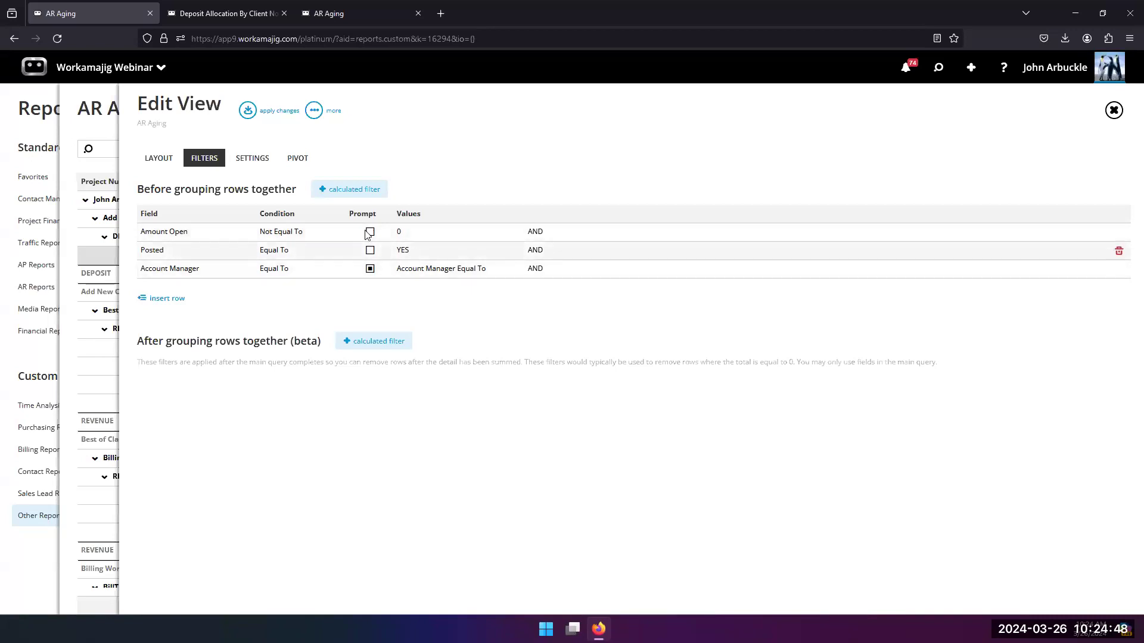
left_click(248, 110)
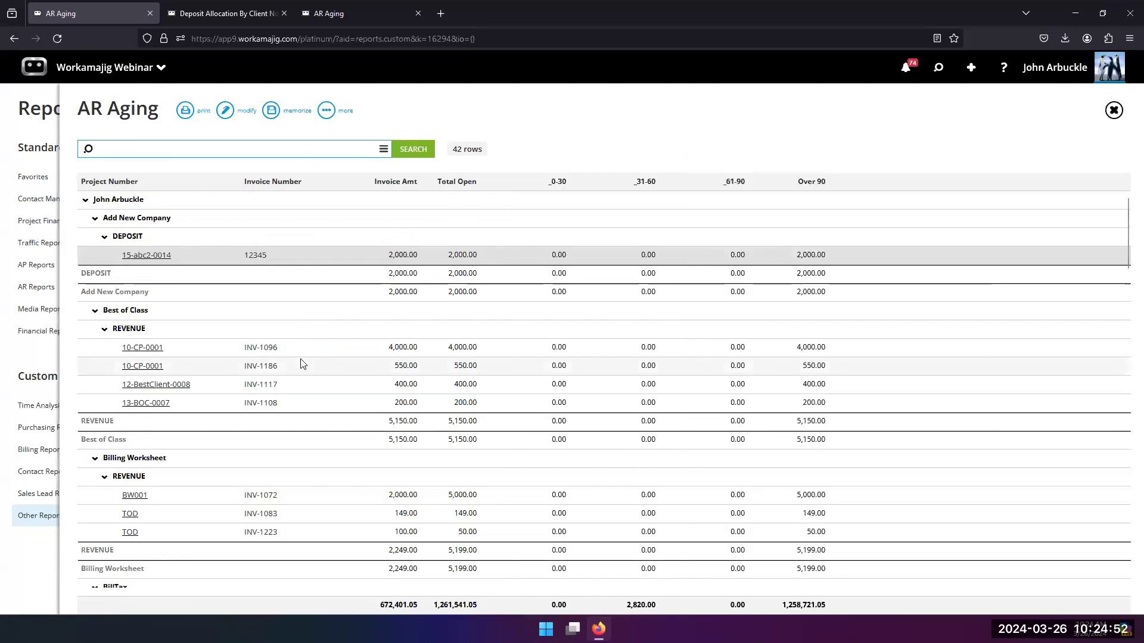
left_click(407, 156)
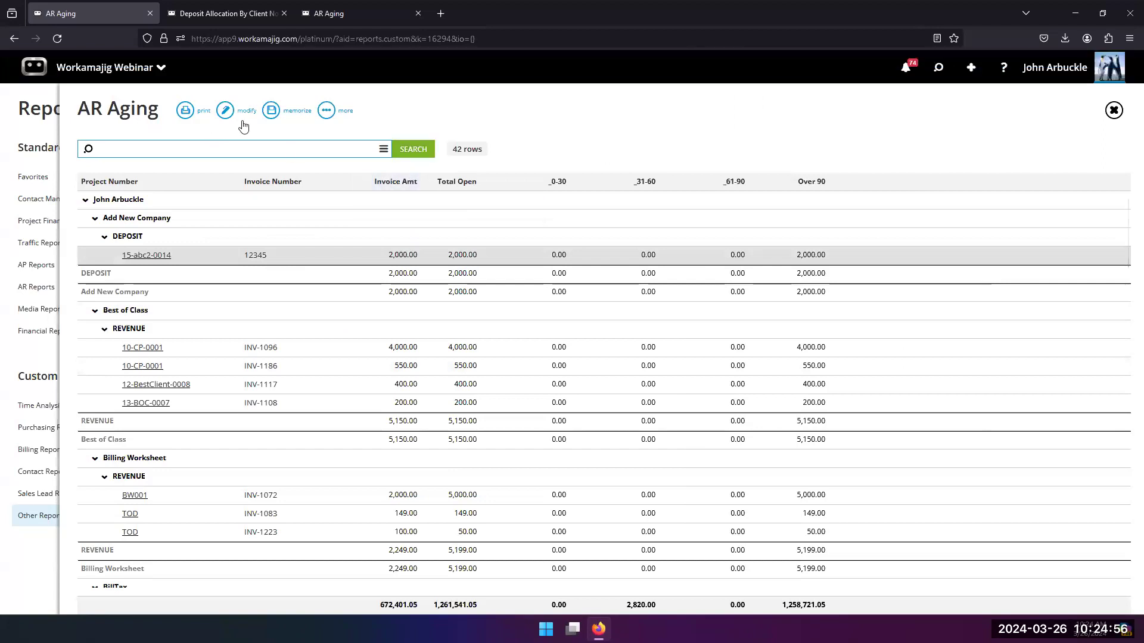
Step: Check the report's additional options, memorize the view changes and run the search again
left_click(326, 110)
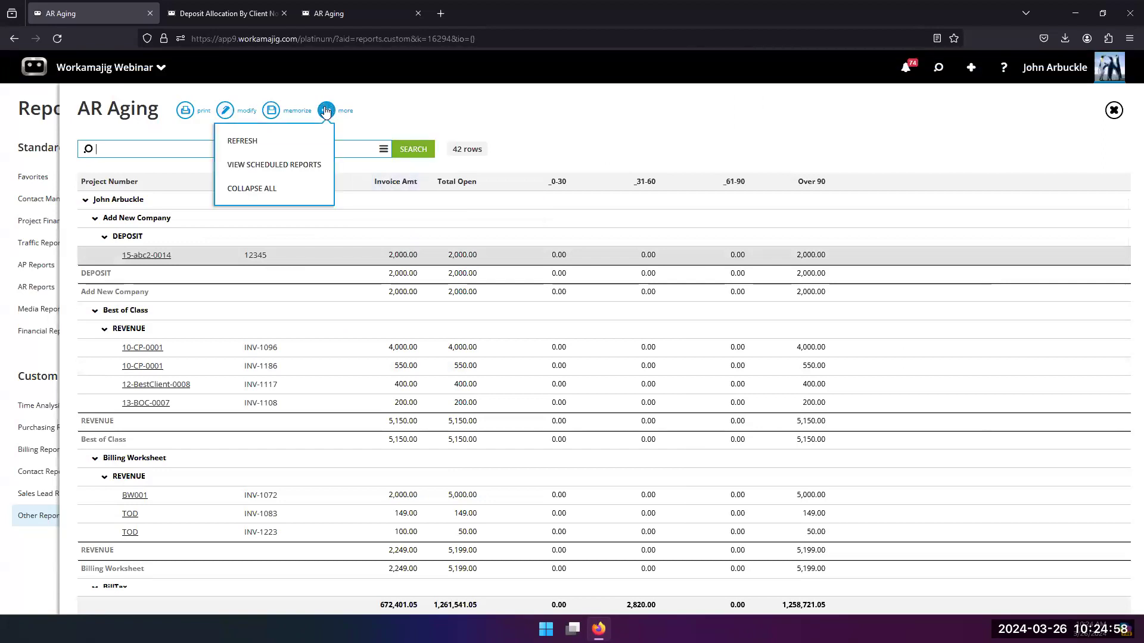
left_click(399, 116)
left_click(271, 111)
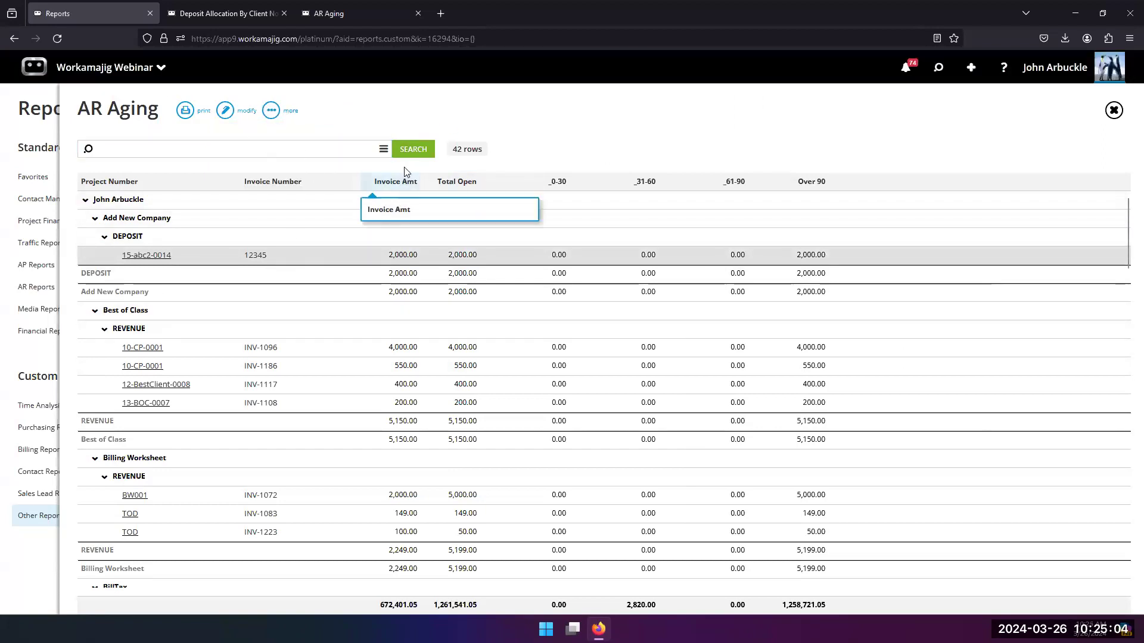
left_click(412, 150)
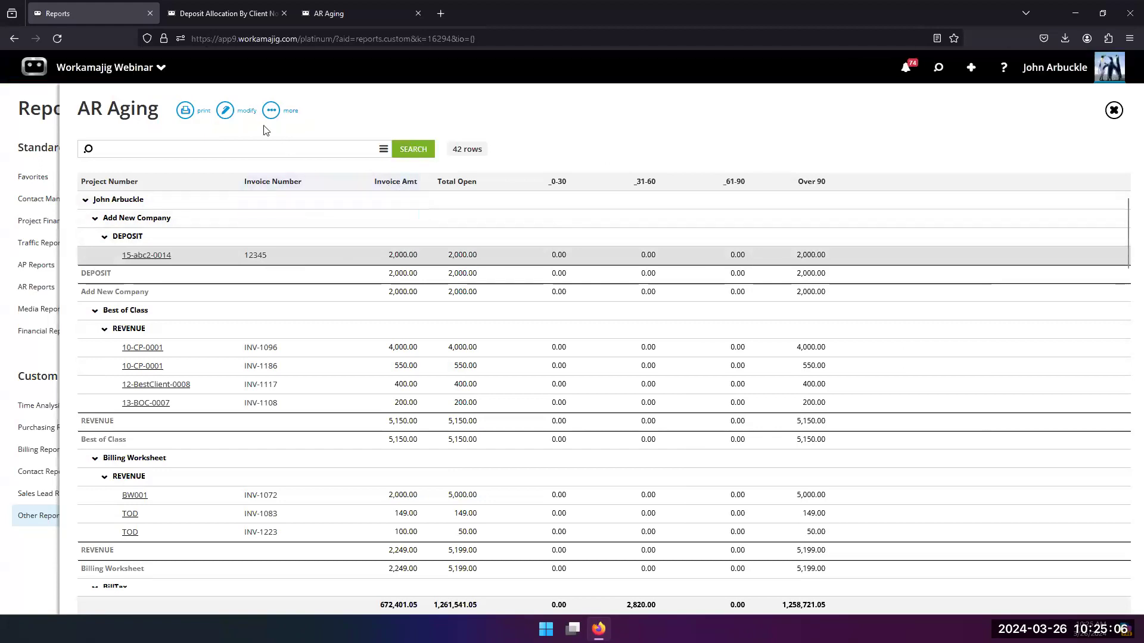
Step: Create a new schedule for the filtered AR Aging report
left_click(272, 112)
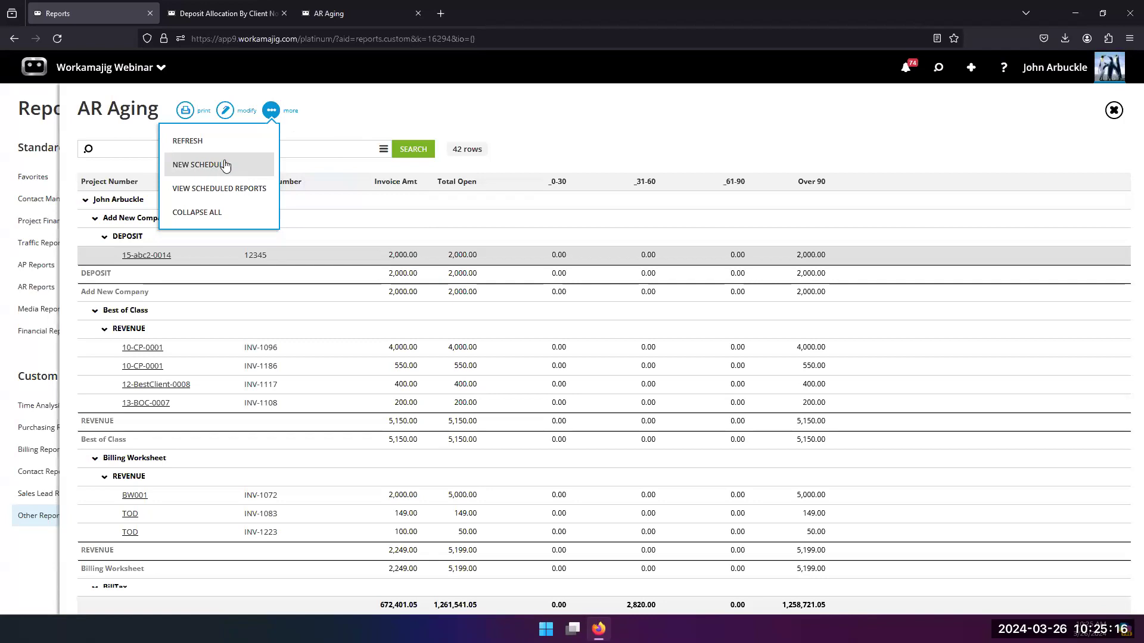
left_click(335, 110)
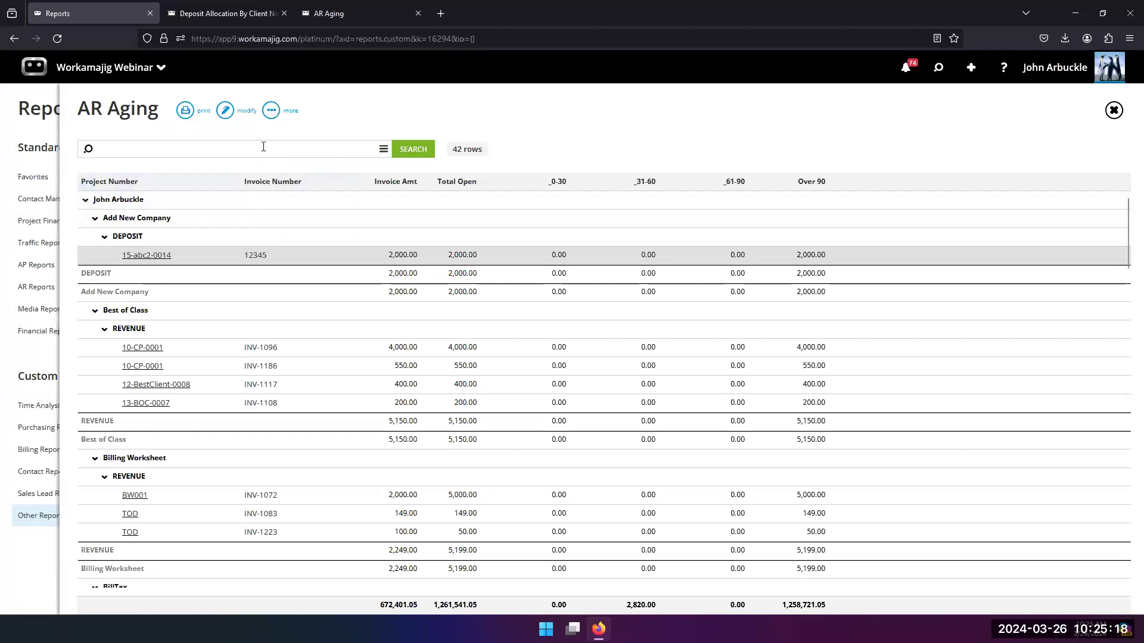
left_click(271, 111)
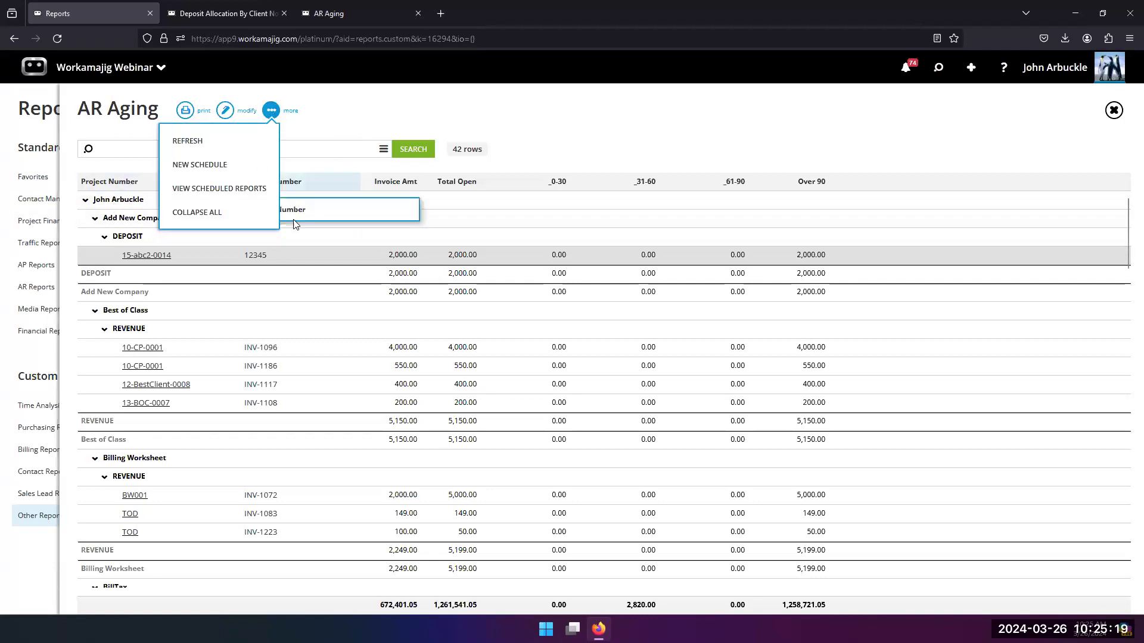
left_click(230, 163)
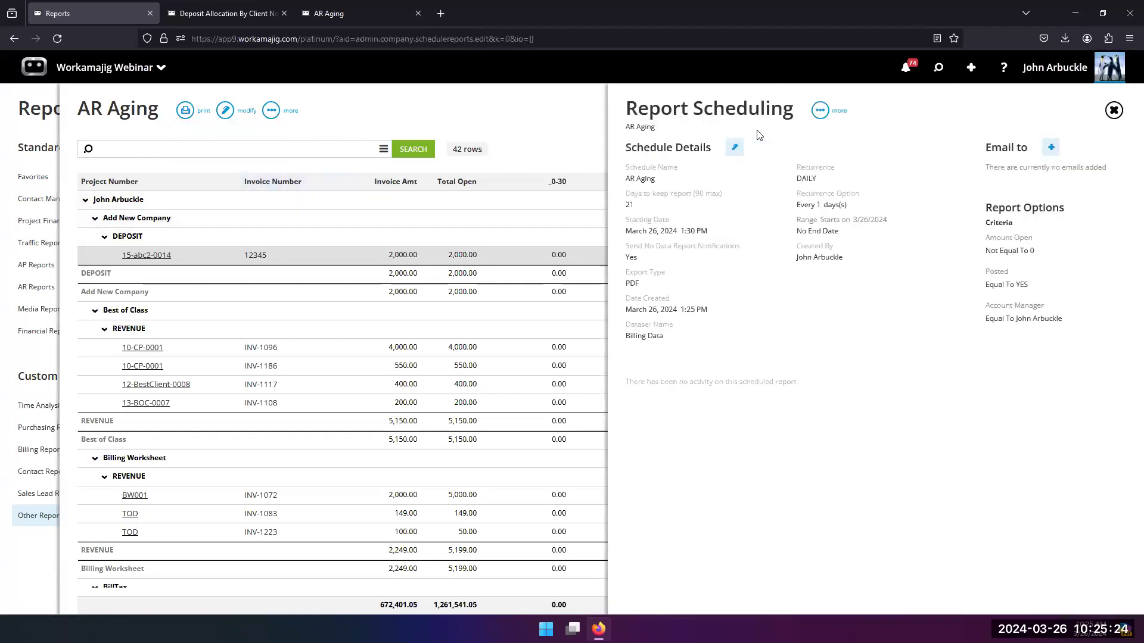
Step: Rename the schedule "AR Aging for" plus the account manager's name, and turn off Send No Data Report Notifications
left_click(736, 150)
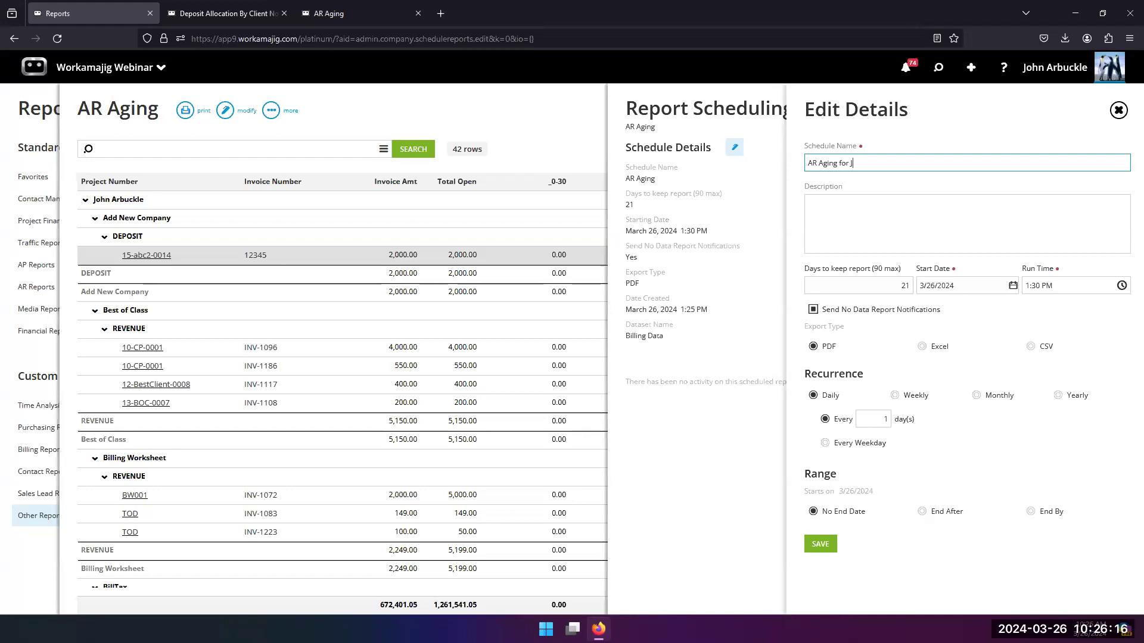
type("for J Arbuckle")
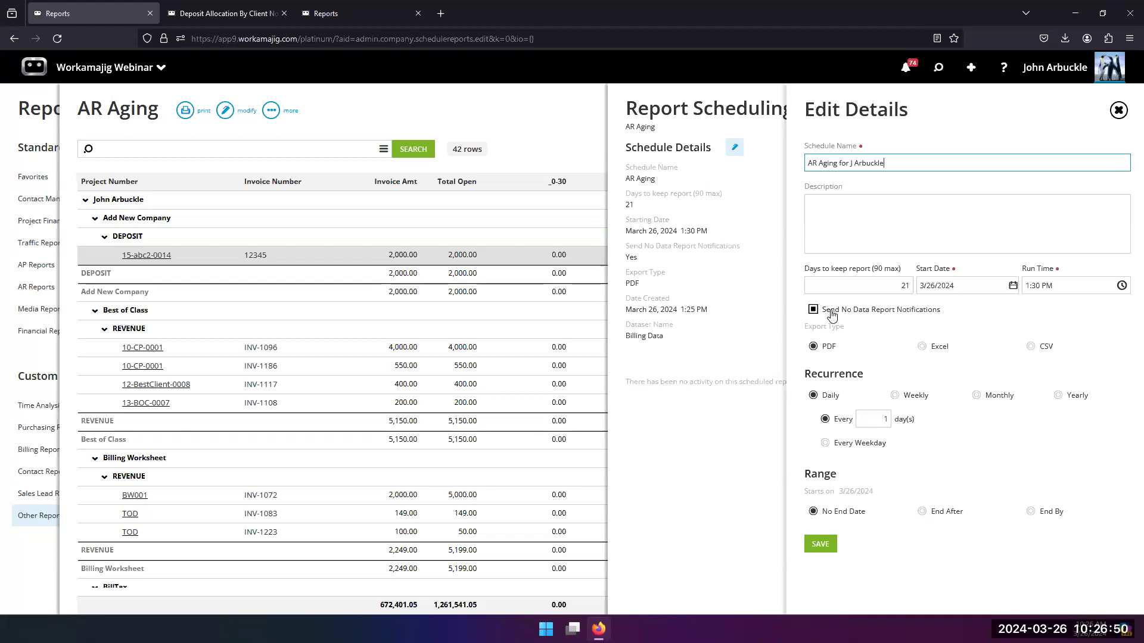
left_click(833, 315)
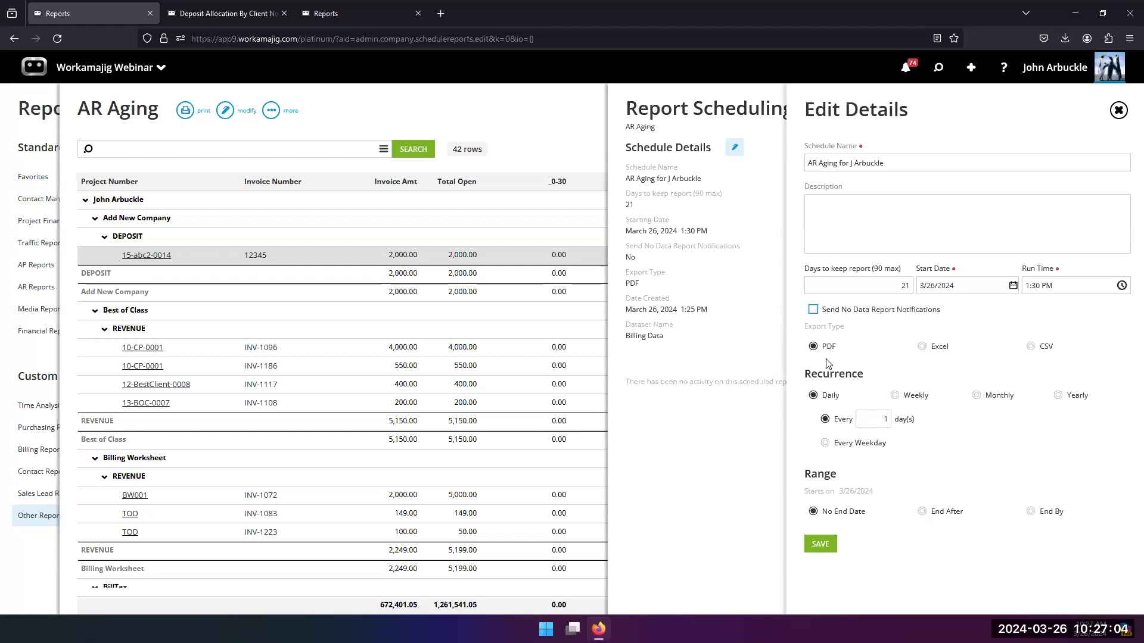
Step: Set the daily recurrence to Every Weekday, and switch to weekly recurrence on Monday instead of Tuesday
left_click(825, 444)
left_click(898, 396)
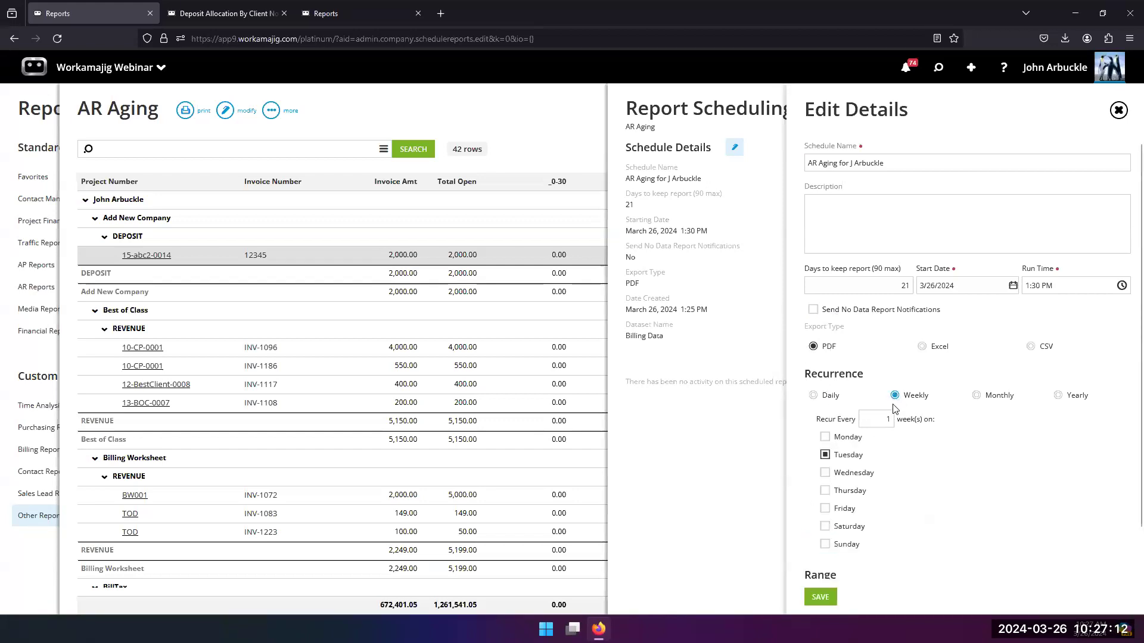
scroll(846, 497, "down", 1)
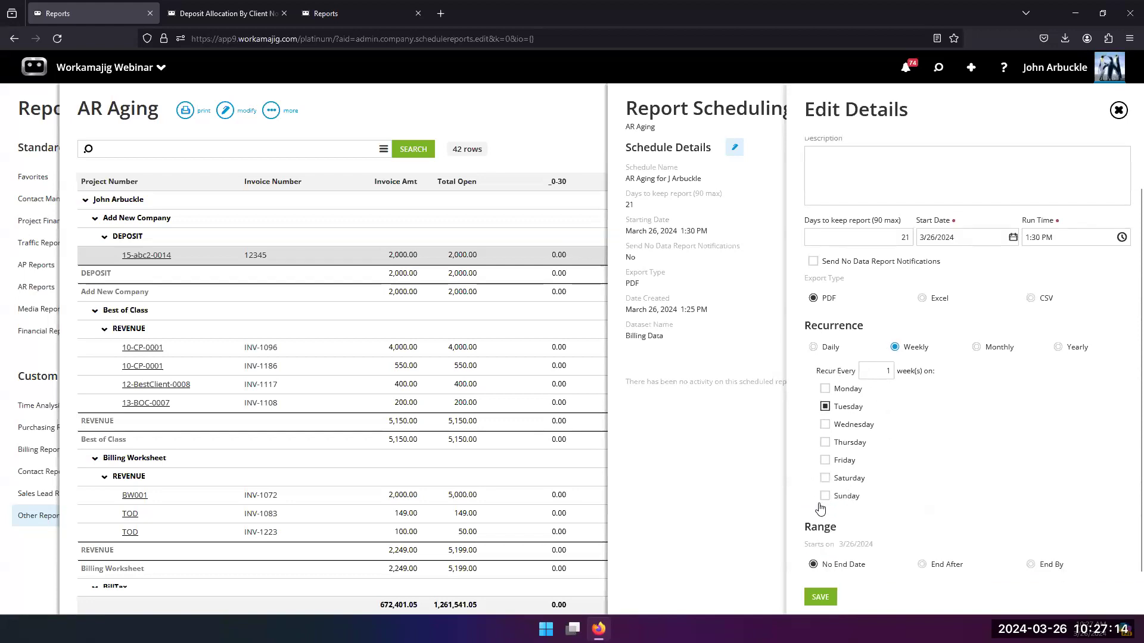
left_click(825, 389)
left_click(825, 407)
Step: Compare the monthly and daily recurrence options and return the schedule to weekly
left_click(1005, 350)
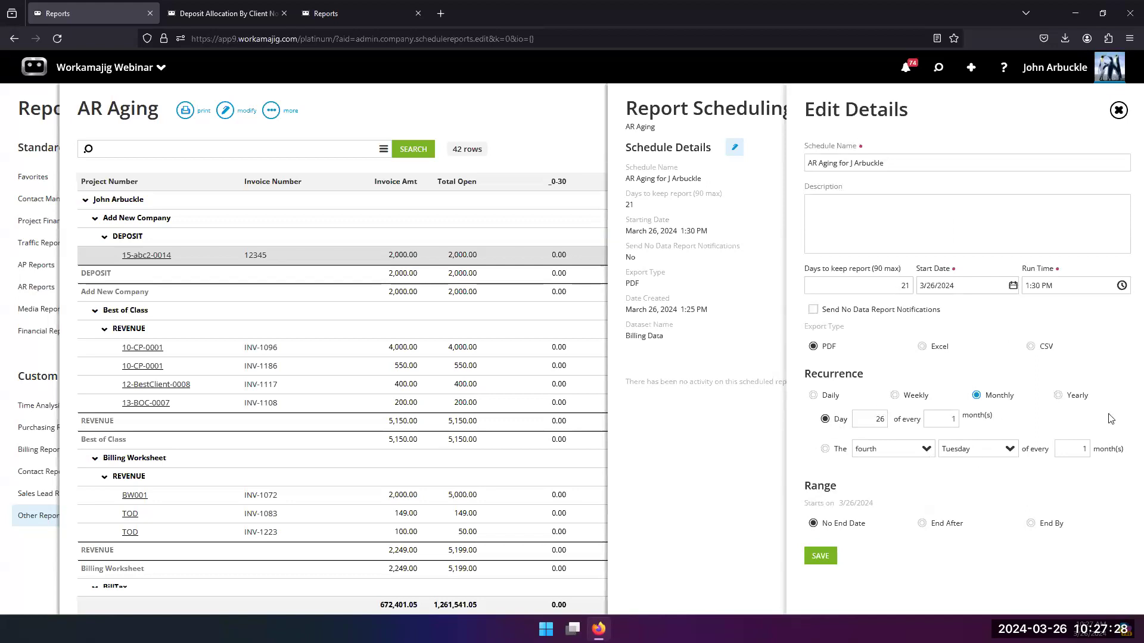
left_click(813, 395)
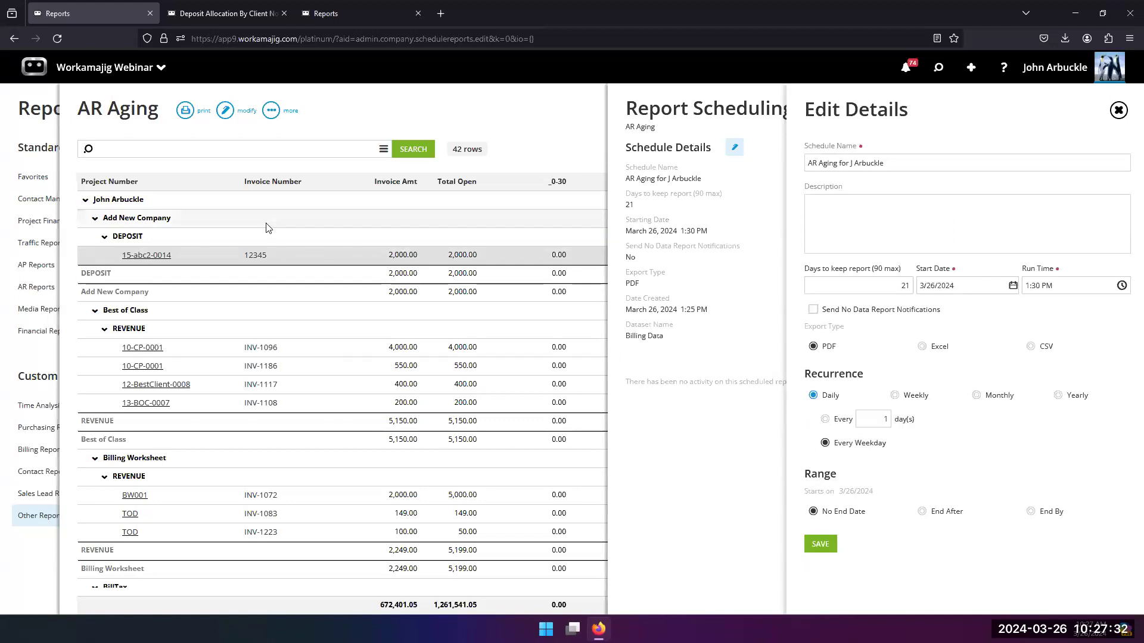
left_click(895, 396)
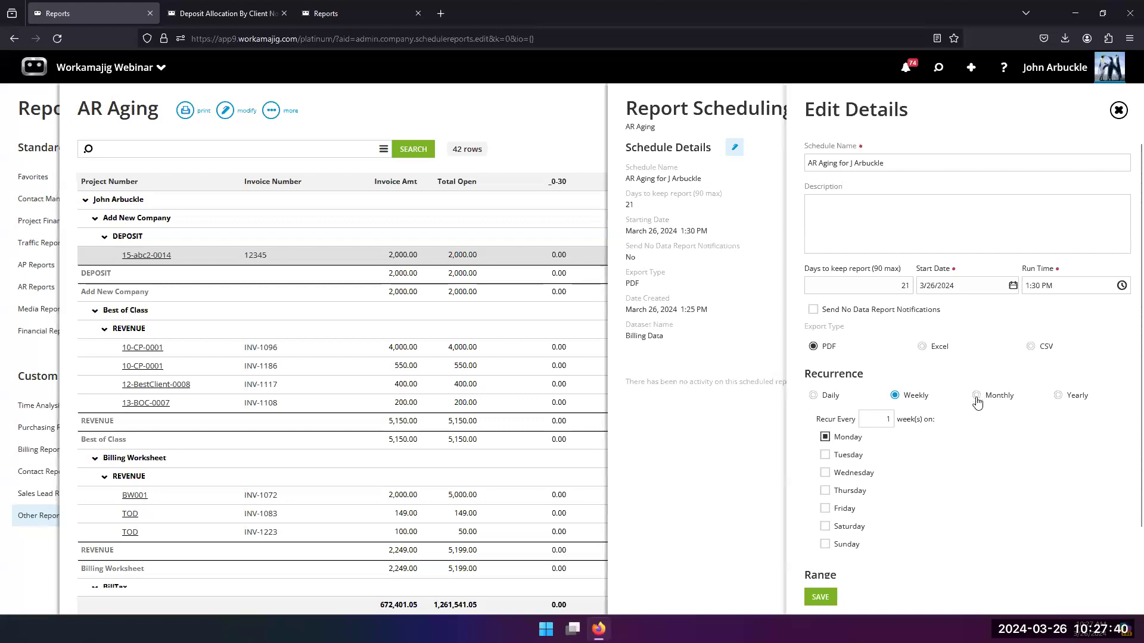
Step: Set the schedule's range to End By 12/31/2024, save it, and briefly reopen the schedule details for review
scroll(976, 403, "down", 1)
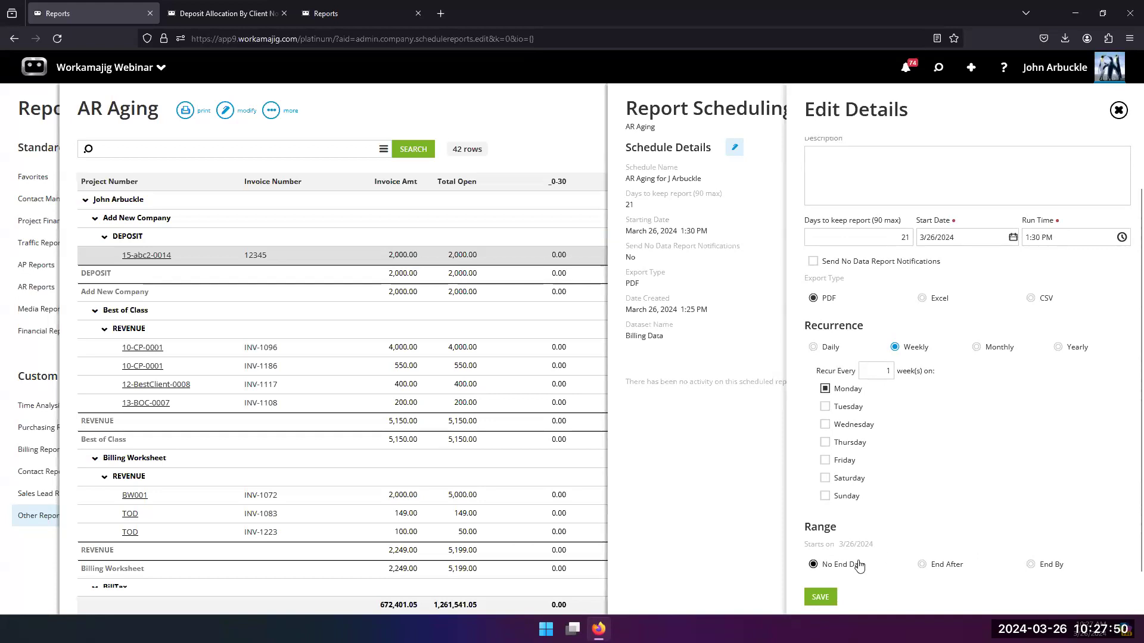
left_click(923, 566)
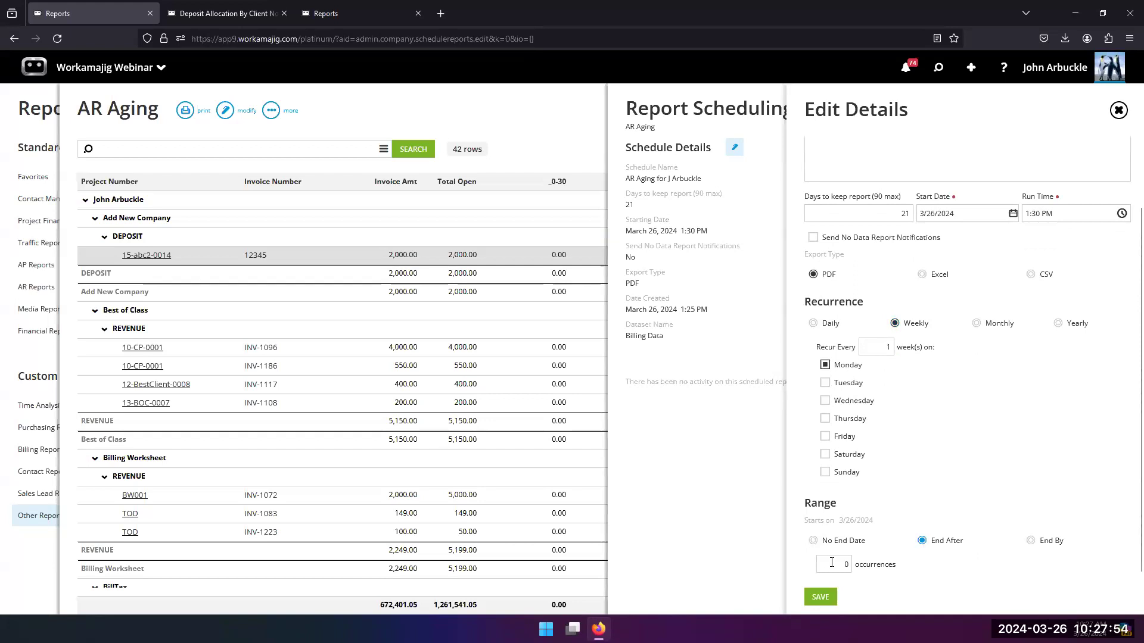
left_click(1031, 541)
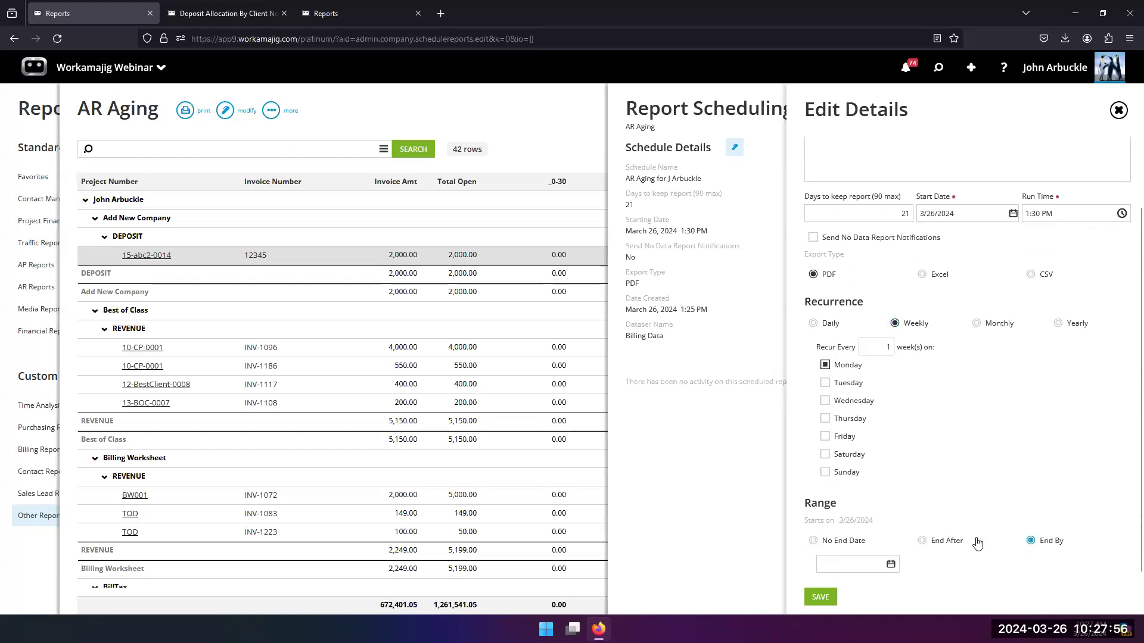
left_click(891, 566)
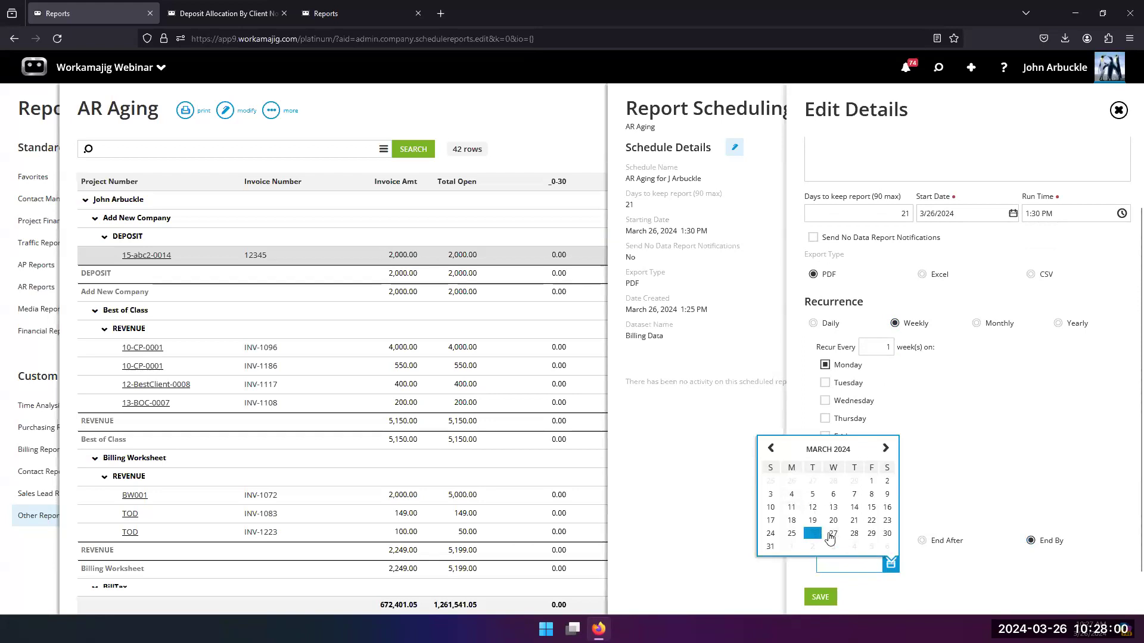
type("12/31/24")
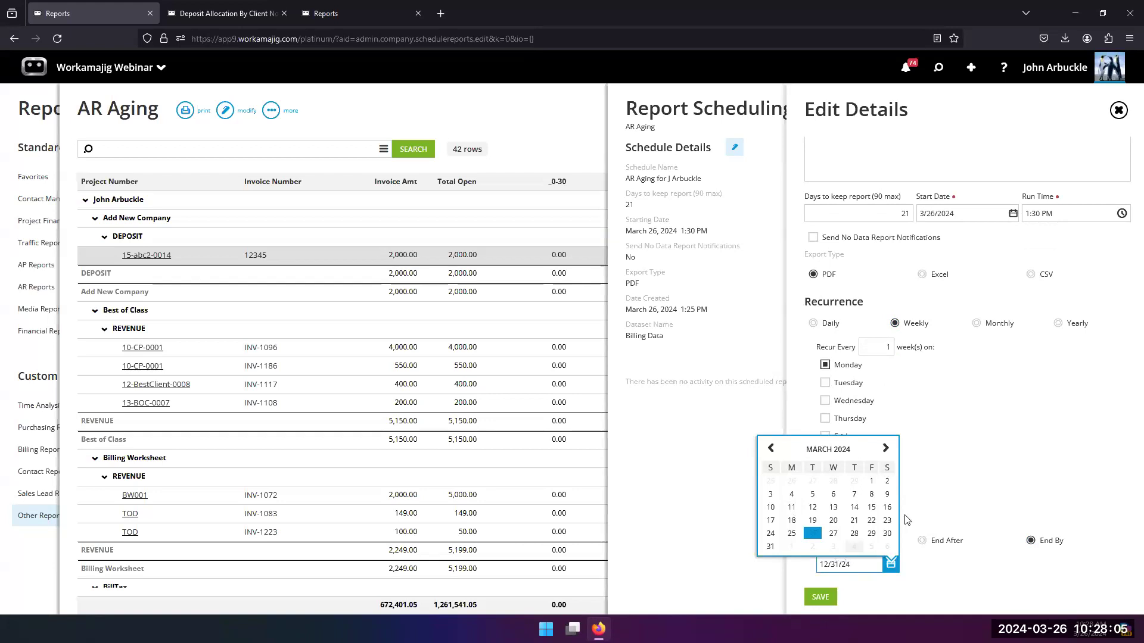
left_click(963, 467)
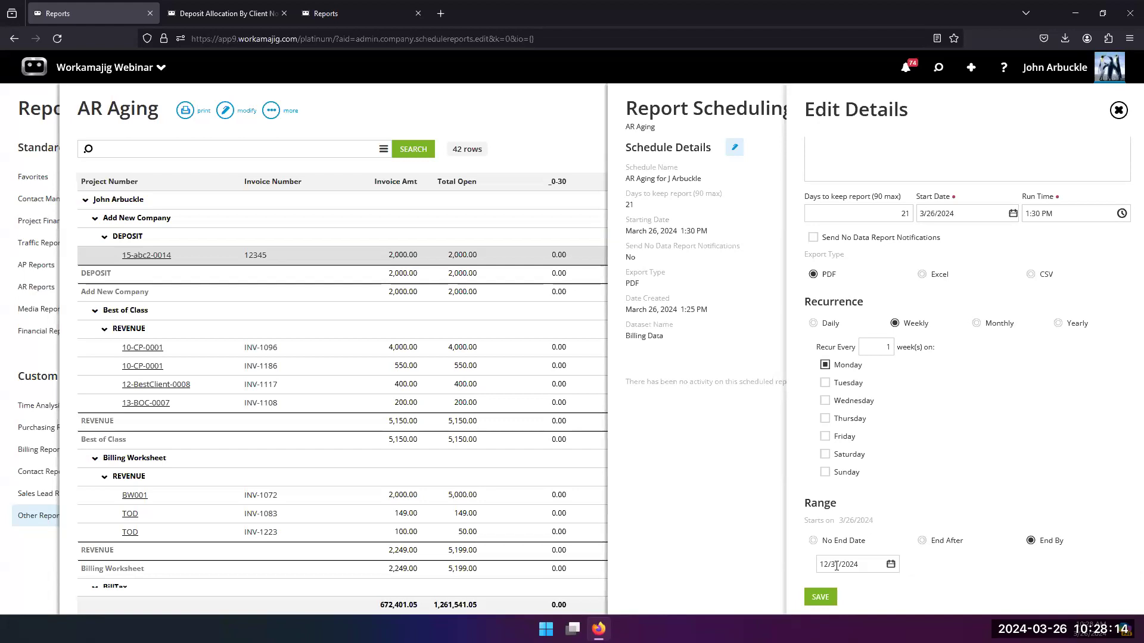
left_click(821, 597)
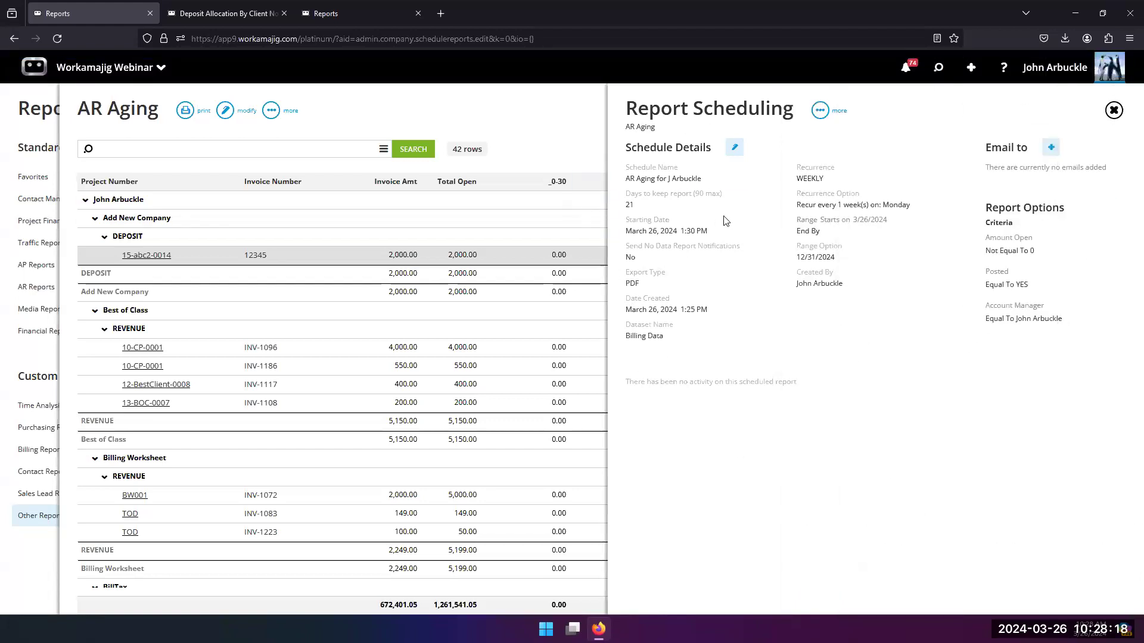
left_click(734, 148)
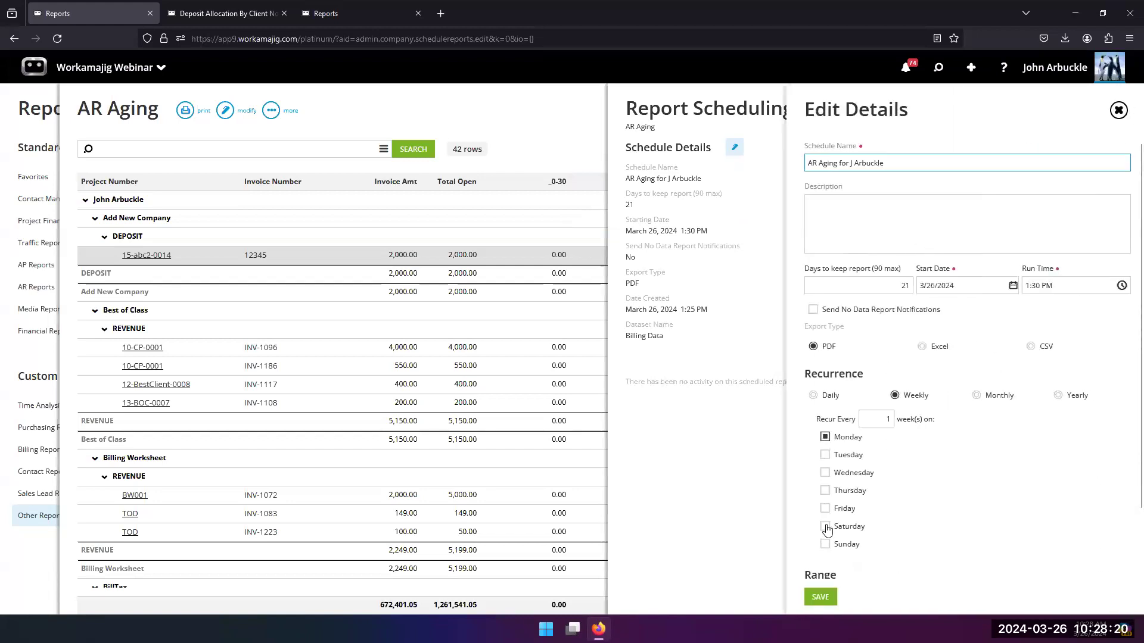
left_click(1119, 111)
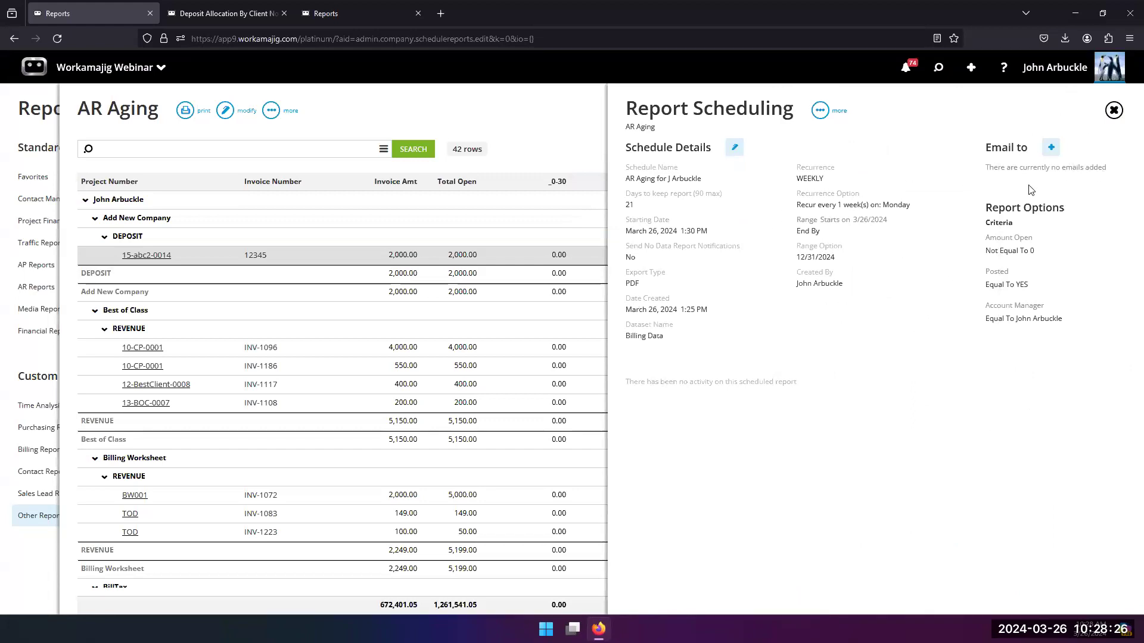
Step: Add the account manager from the Staff list as the schedule's email recipient
left_click(1051, 147)
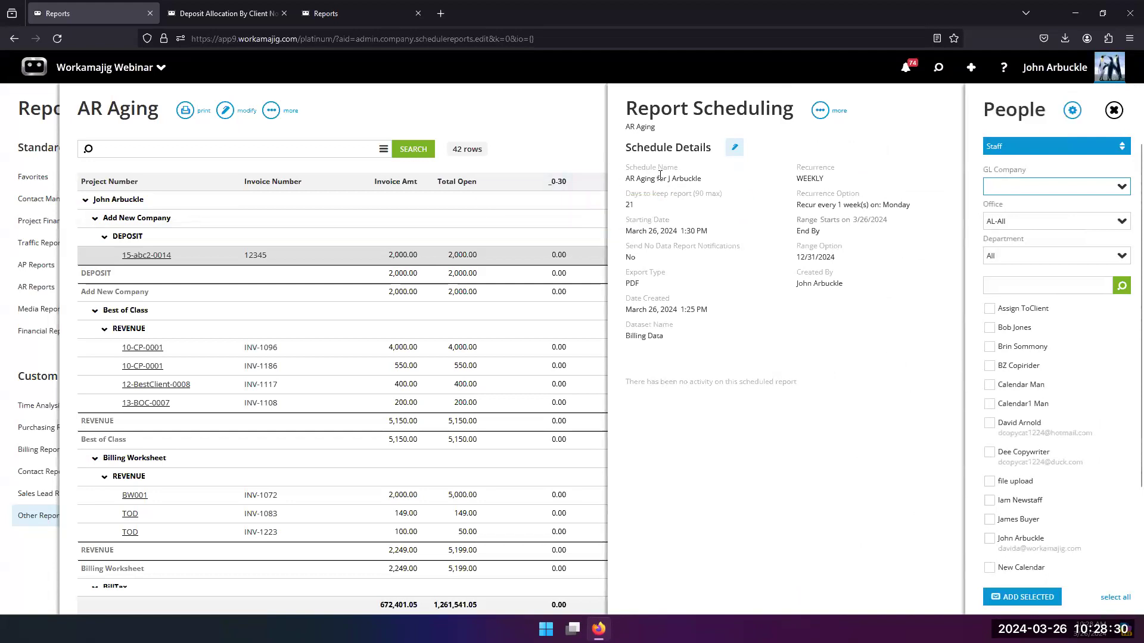
scroll(1049, 459, "down", 2)
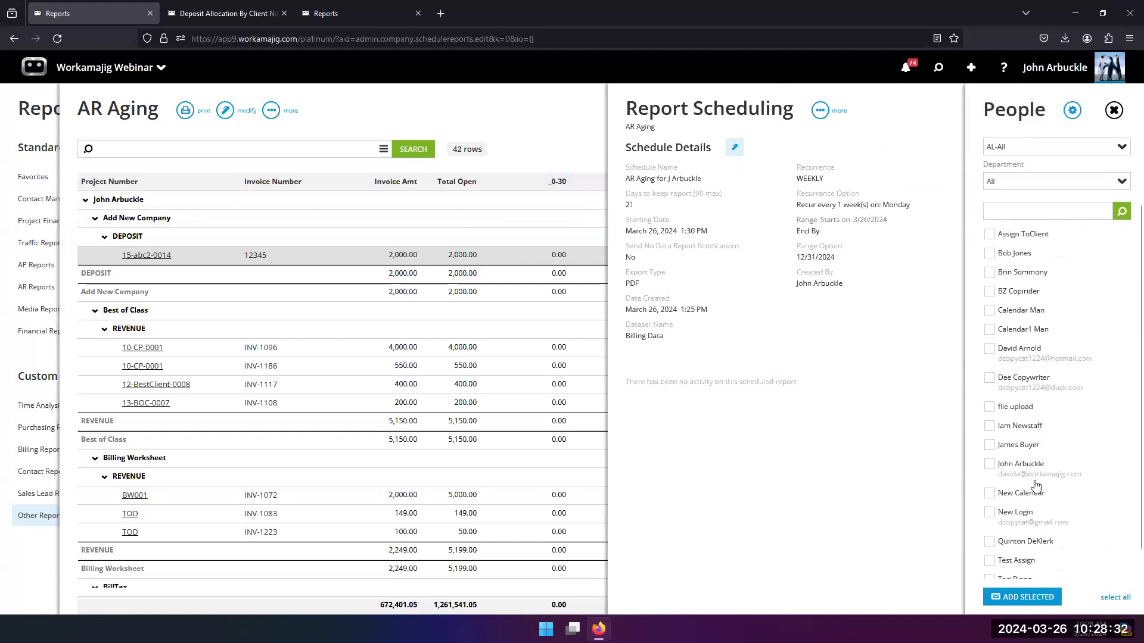
left_click(989, 437)
left_click(1036, 597)
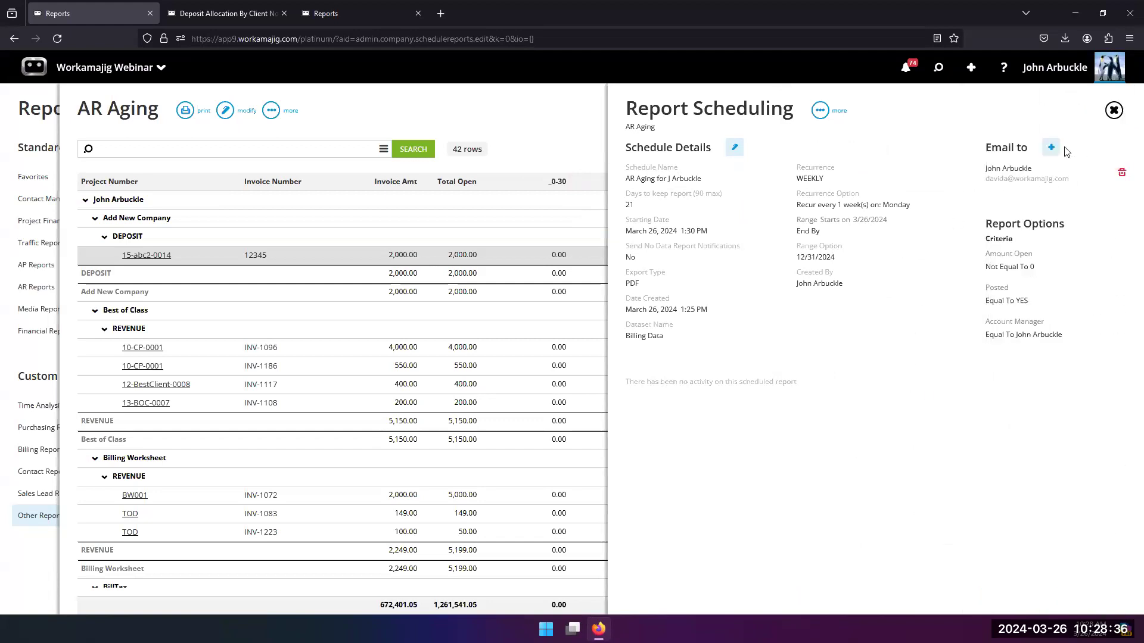
Step: Examine the available recipient types alongside the report's client groups, and close the schedule without adding anyone else
left_click(1051, 147)
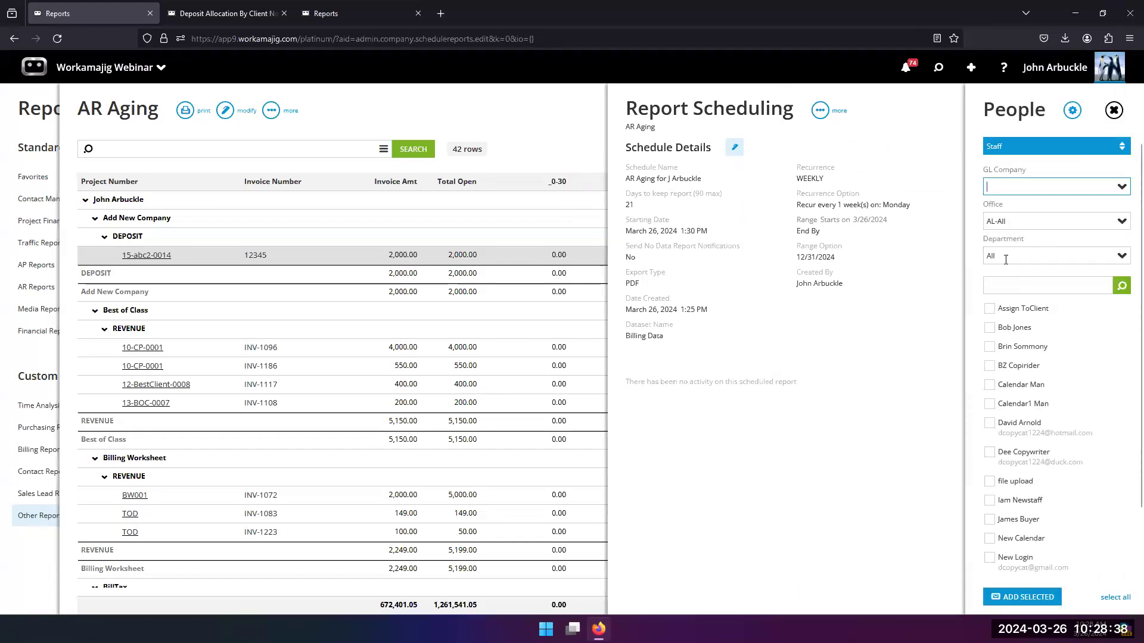
left_click(1117, 148)
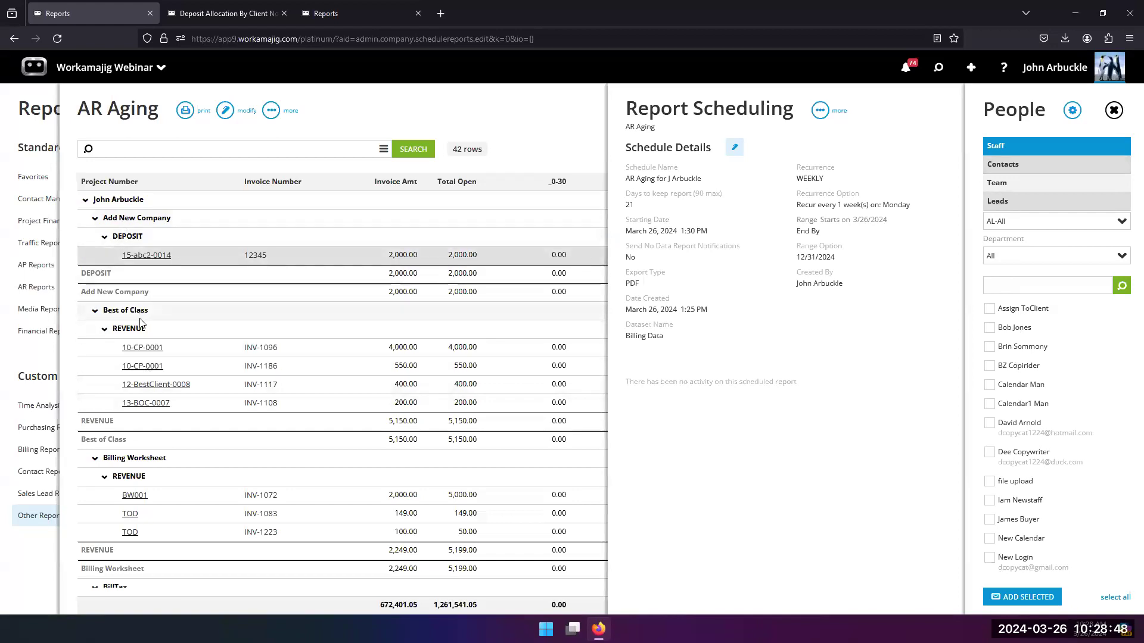
scroll(137, 494, "down", 3)
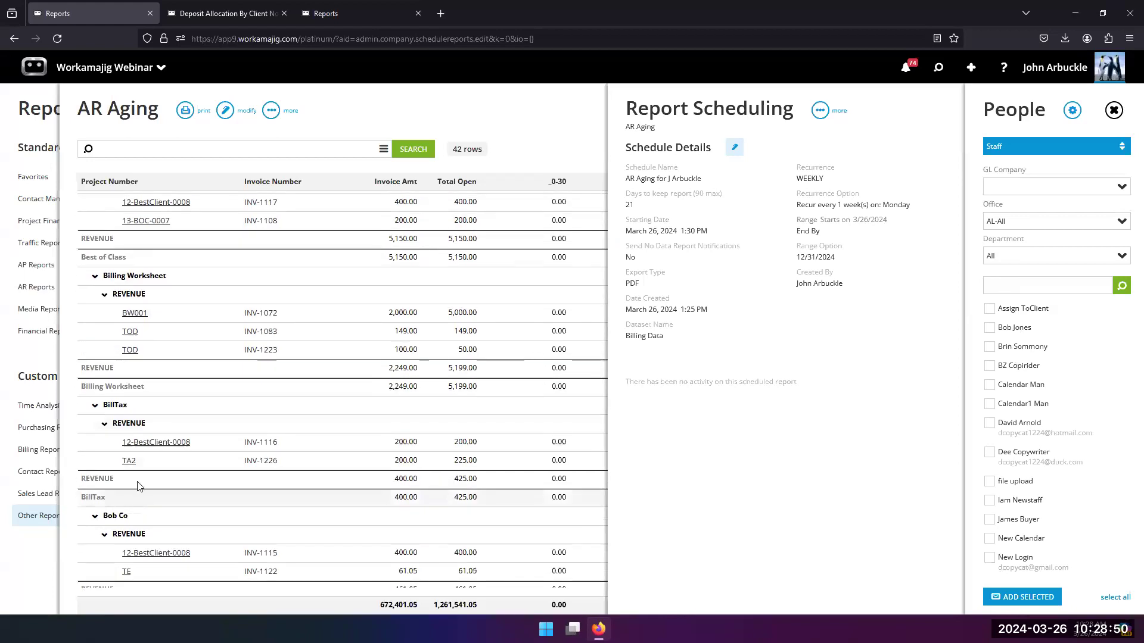
scroll(120, 417, "down", 2)
scroll(121, 430, "up", 2)
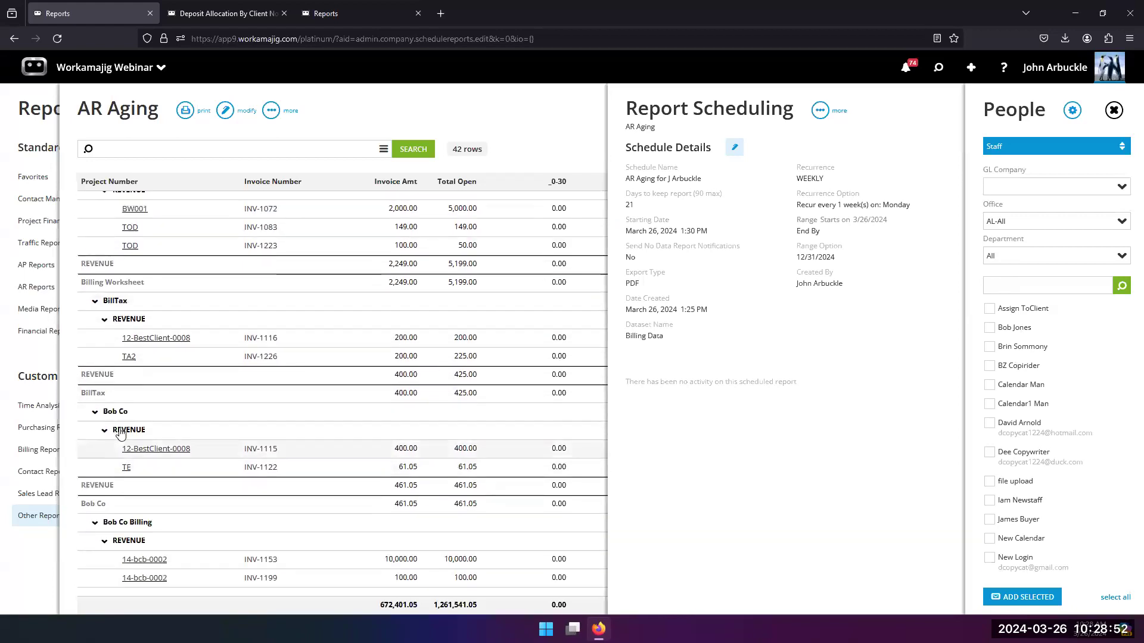
scroll(124, 433, "up", 3)
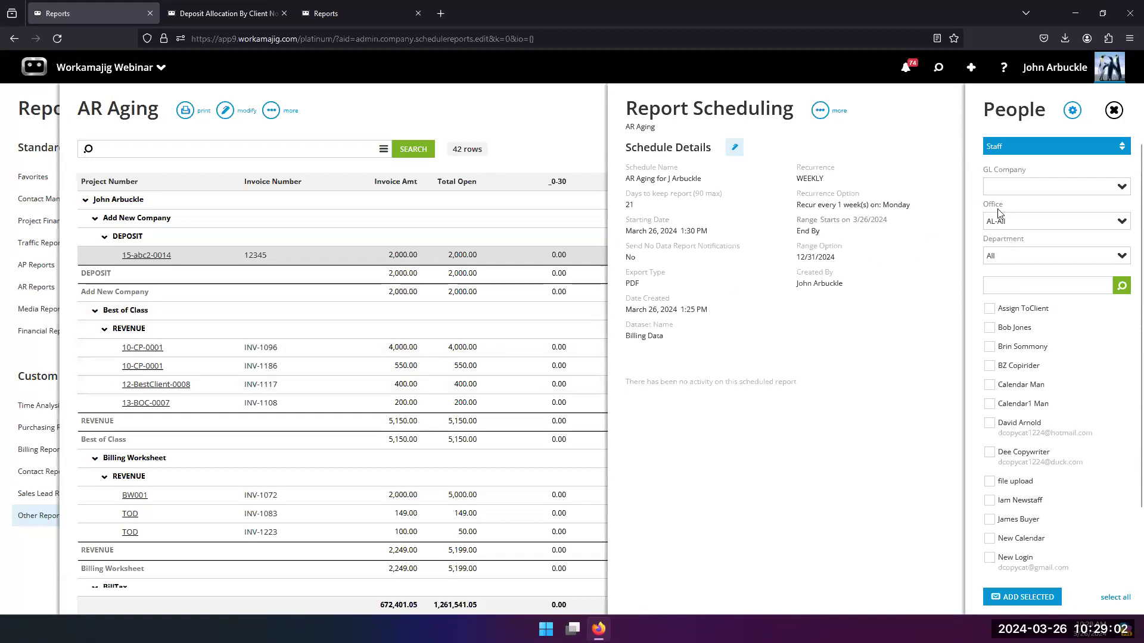
left_click(1111, 147)
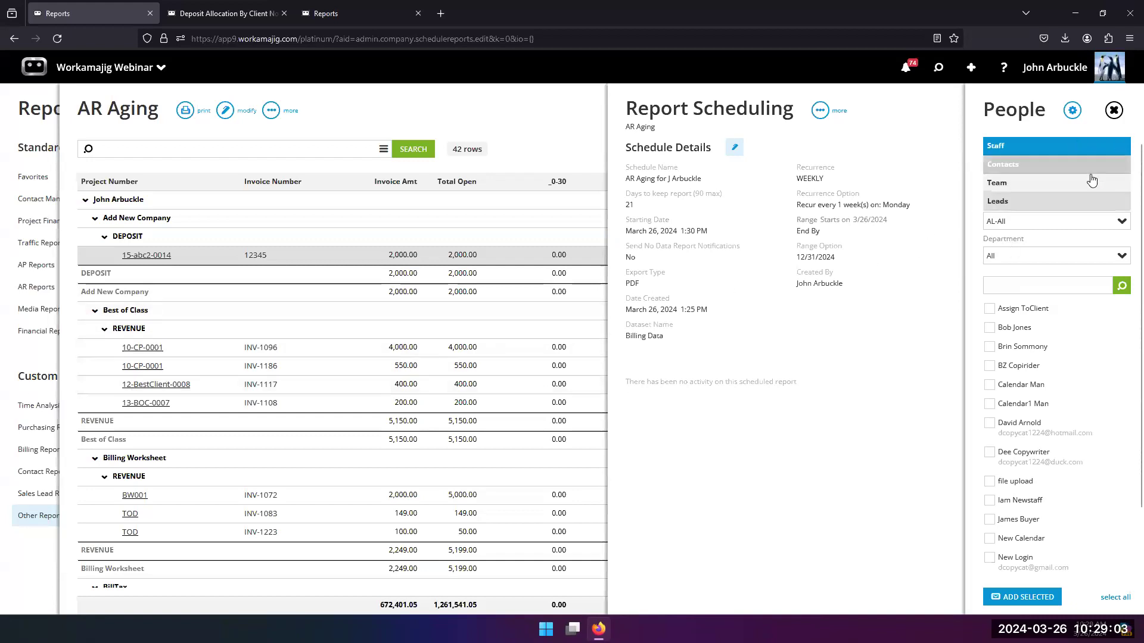
left_click(1007, 147)
left_click(931, 171)
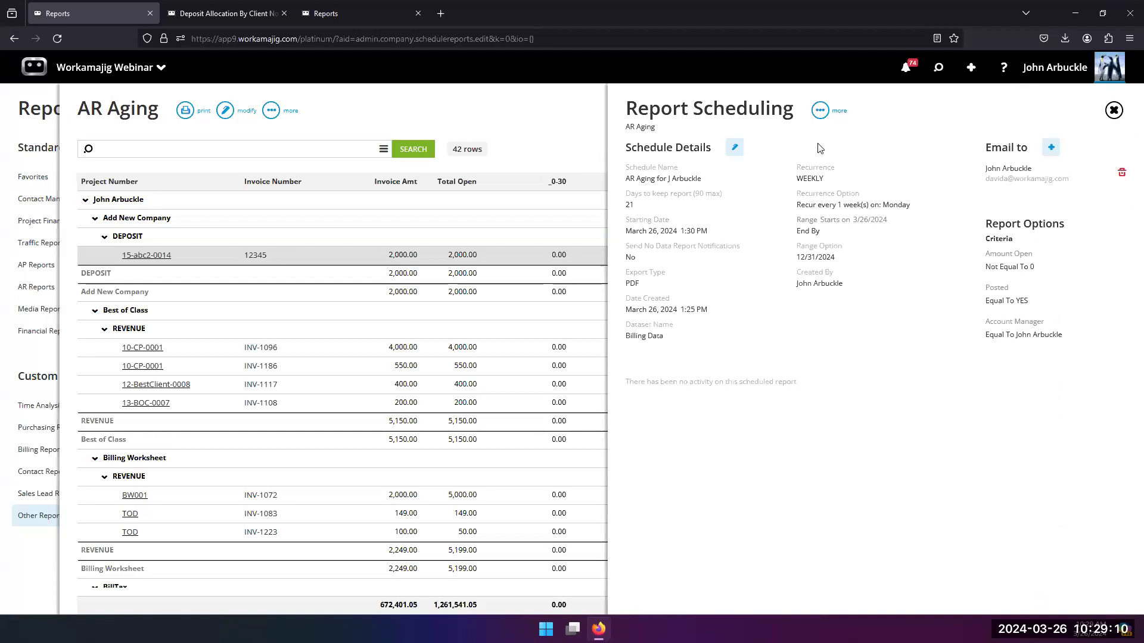
left_click(1114, 110)
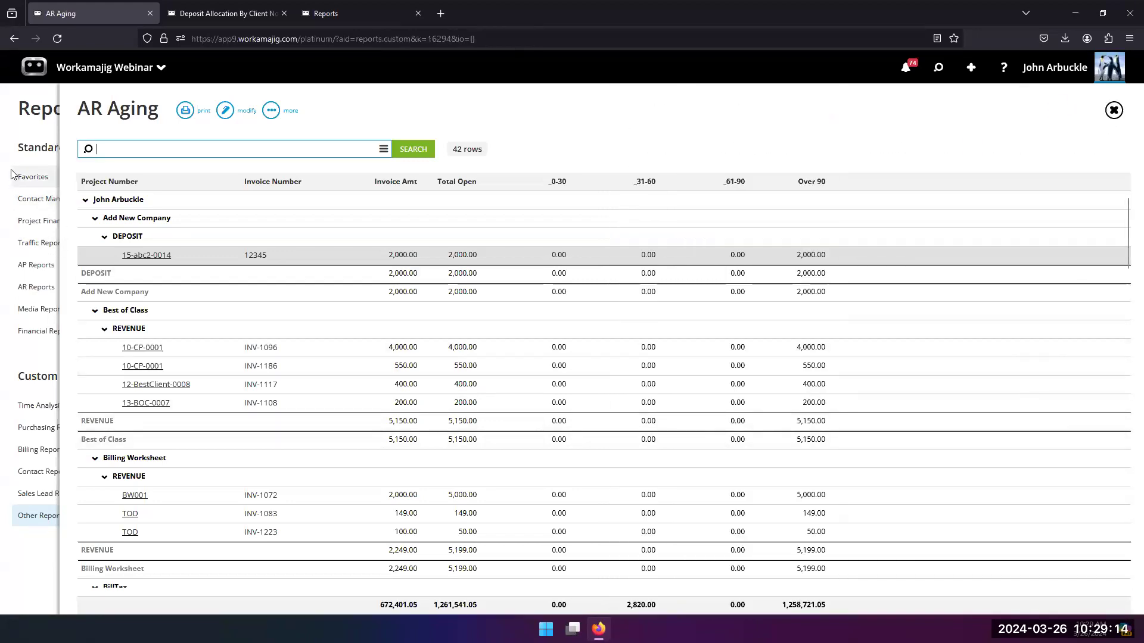
Step: Filter the AR Aging report by a different account manager in the search criteria and run the search
left_click(411, 153)
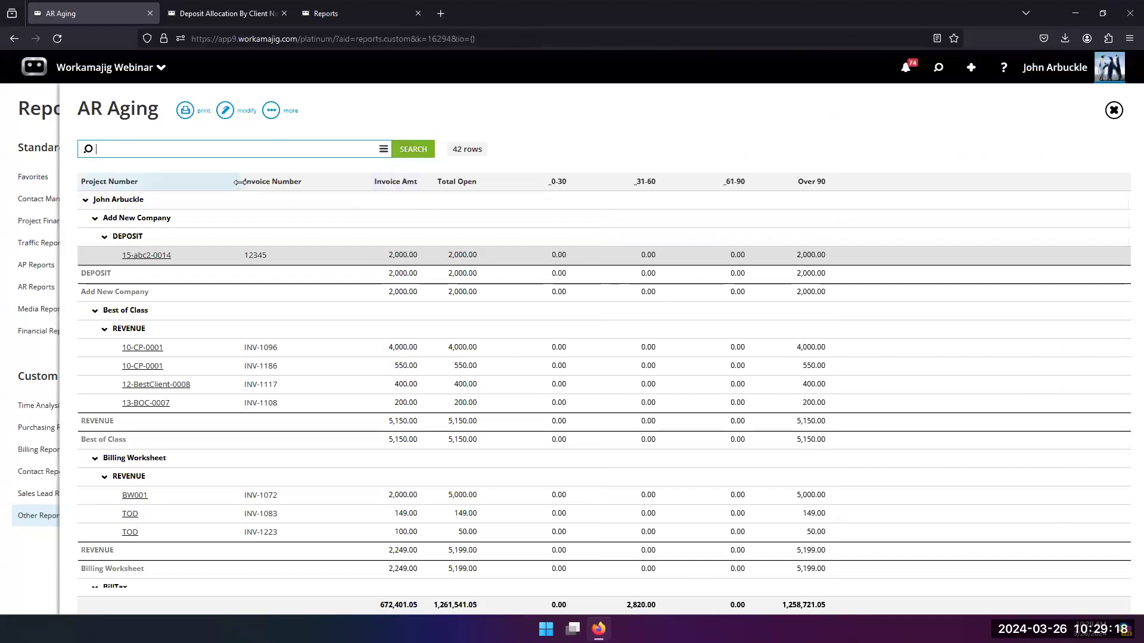
left_click(384, 150)
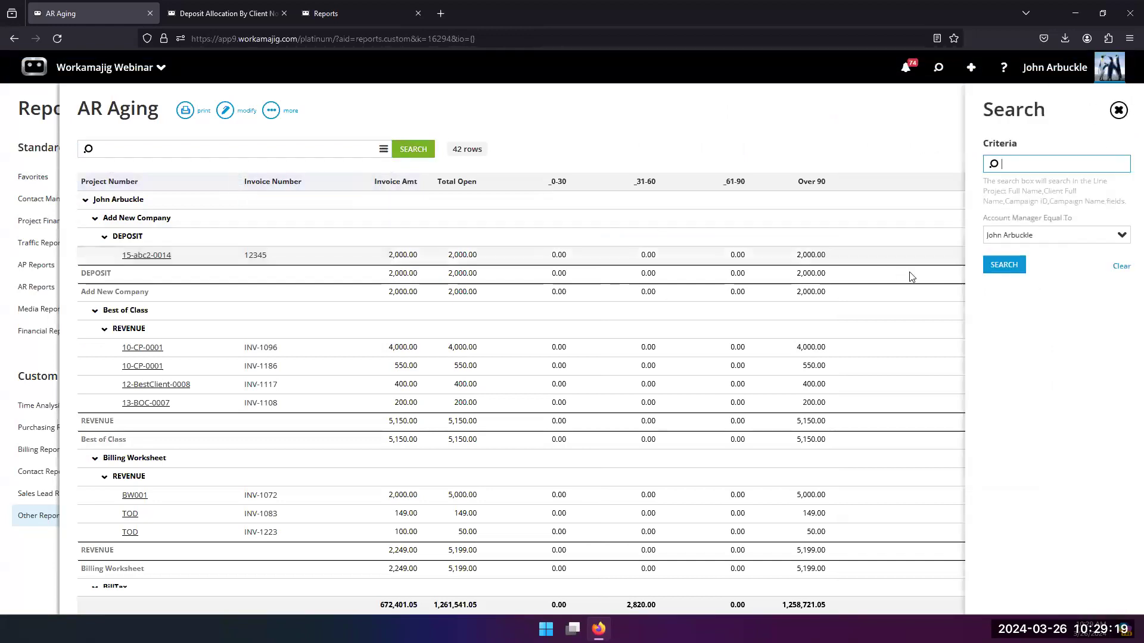
left_click(1120, 235)
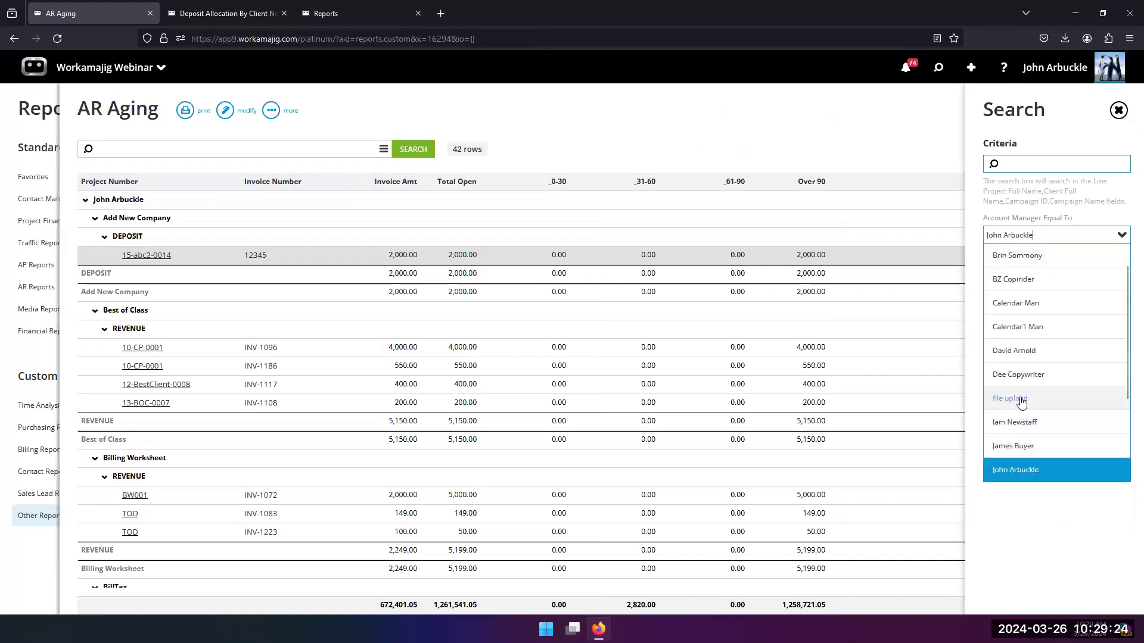
left_click(1015, 255)
left_click(1006, 265)
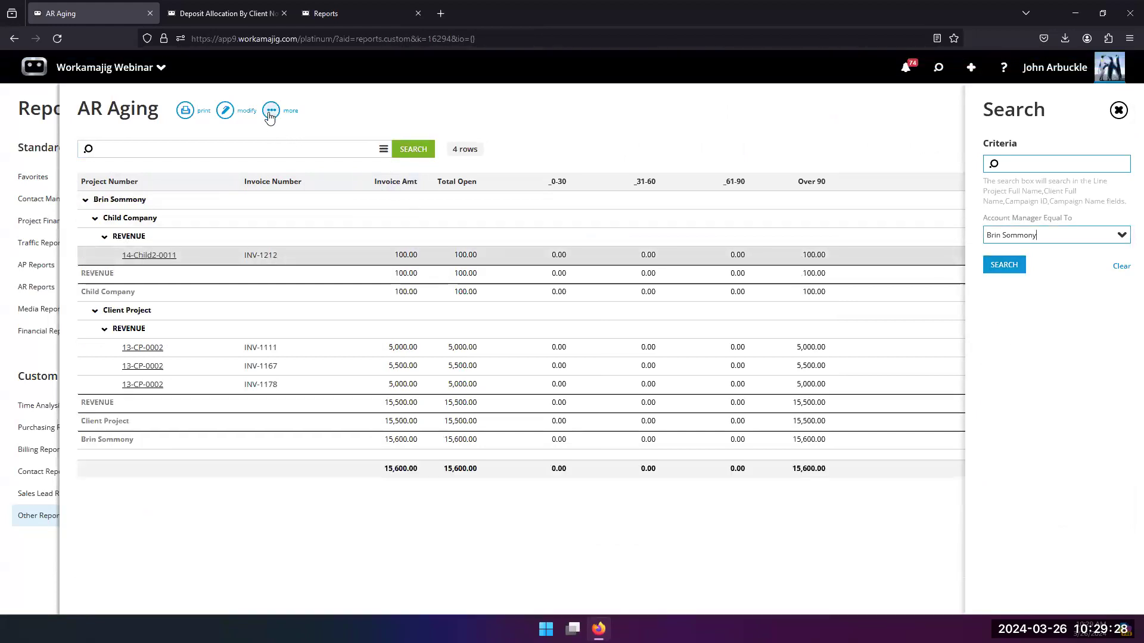
Step: View the scheduled reports for AR Aging, inspect the existing schedule's details, and return to the Reports list
left_click(272, 110)
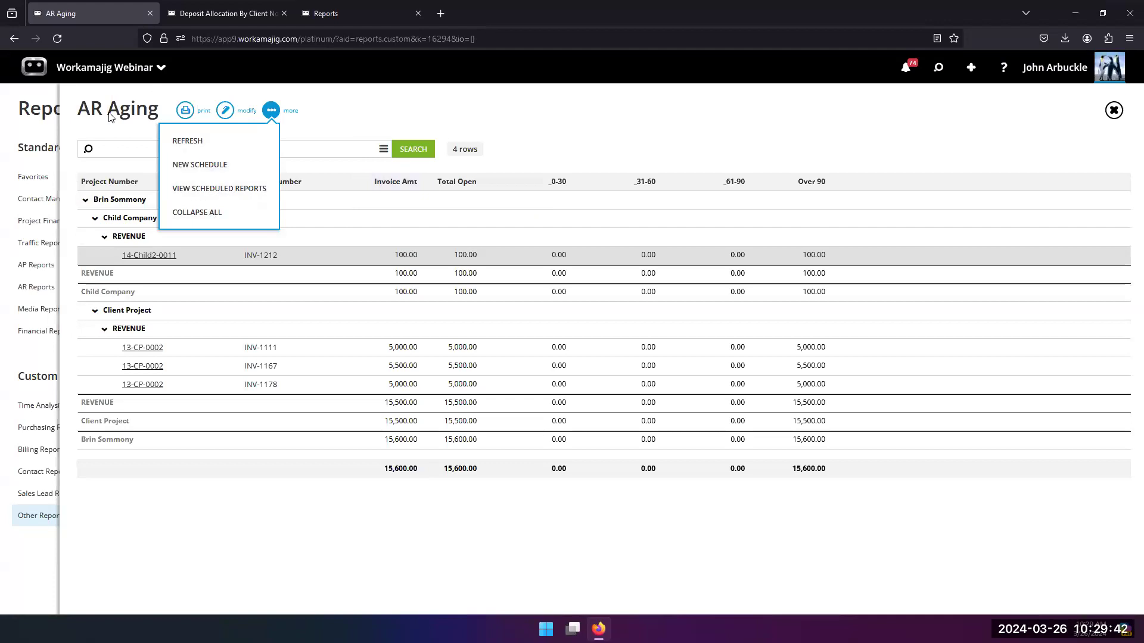
left_click(247, 191)
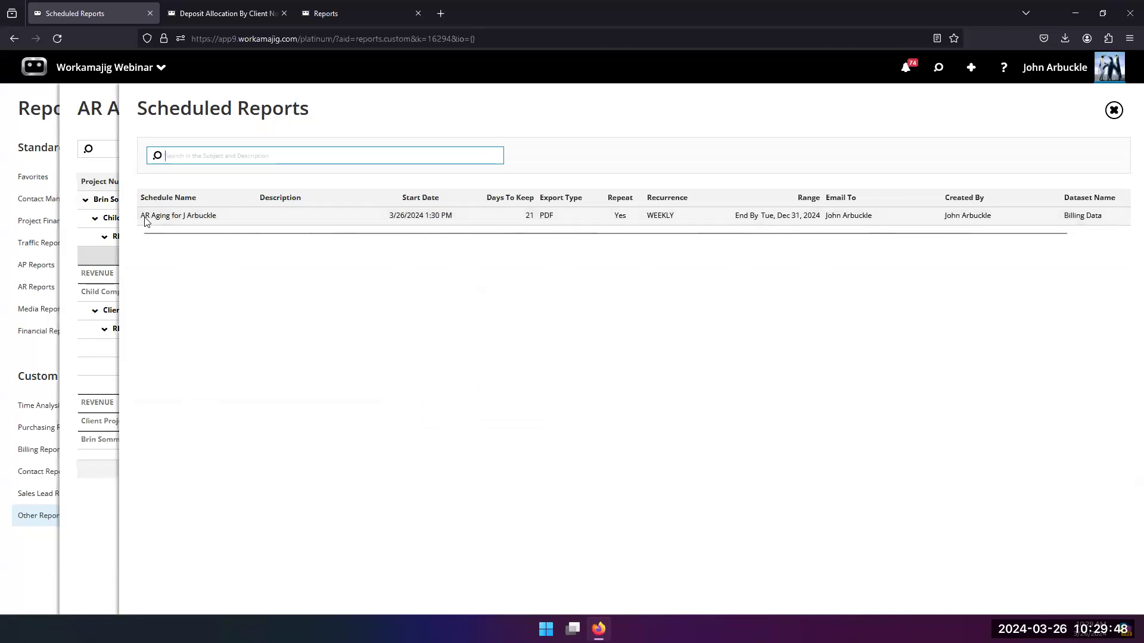
left_click(191, 220)
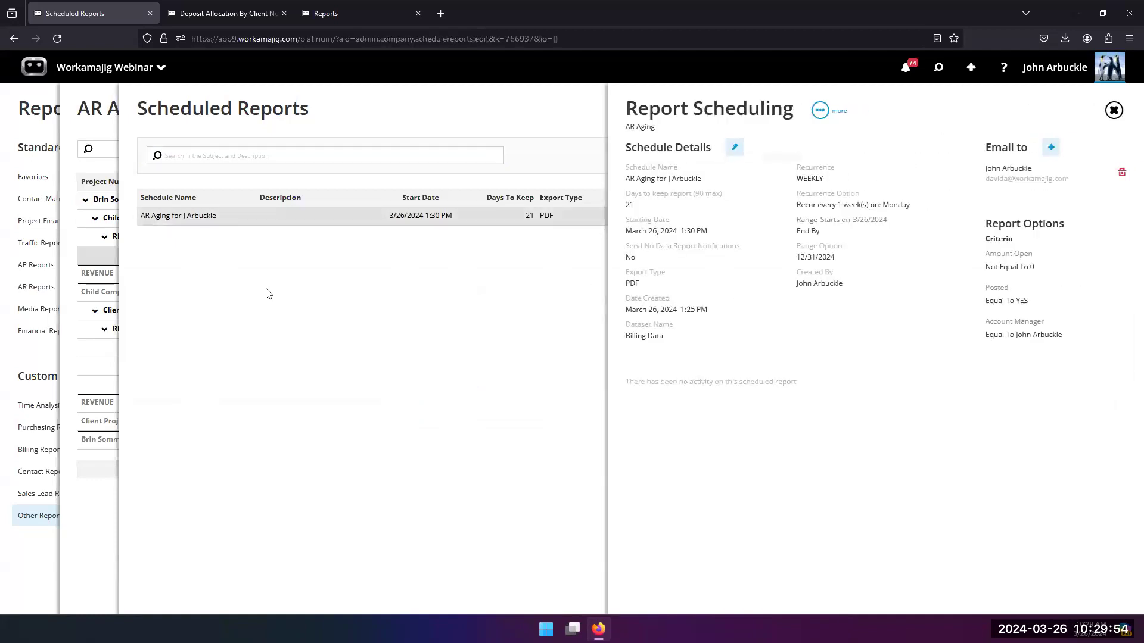
left_click(220, 272)
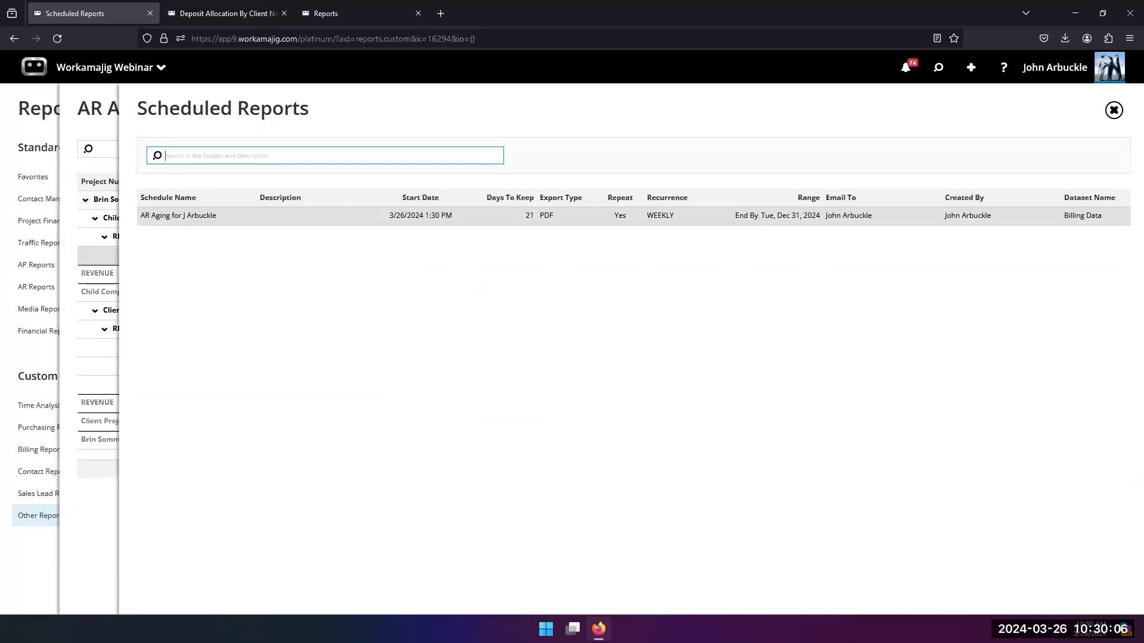
left_click(64, 248)
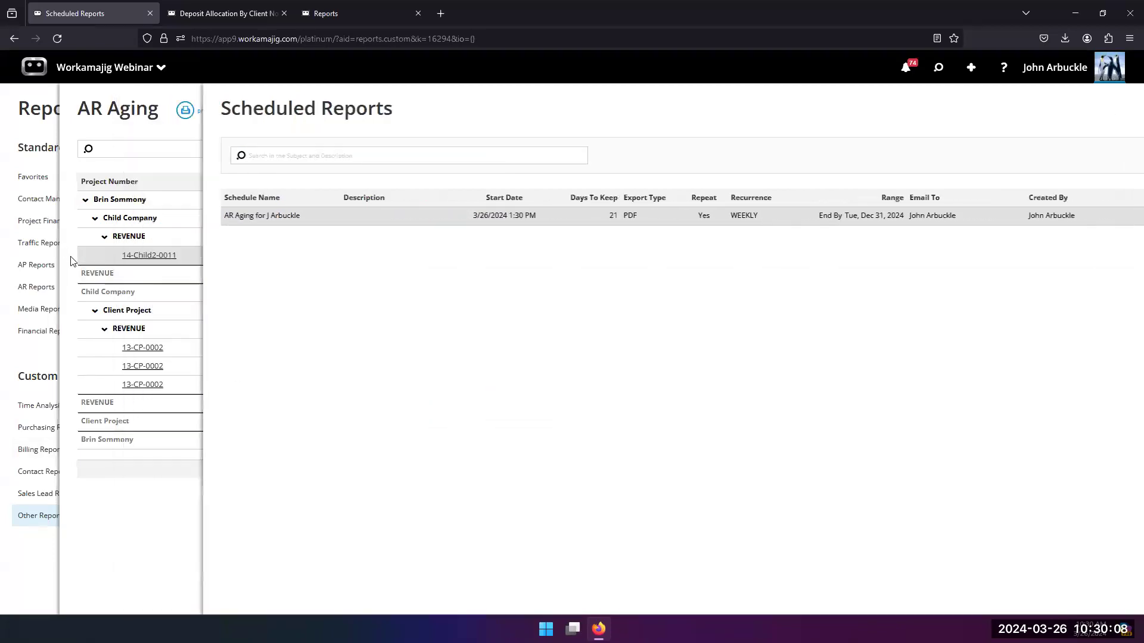
left_click(18, 362)
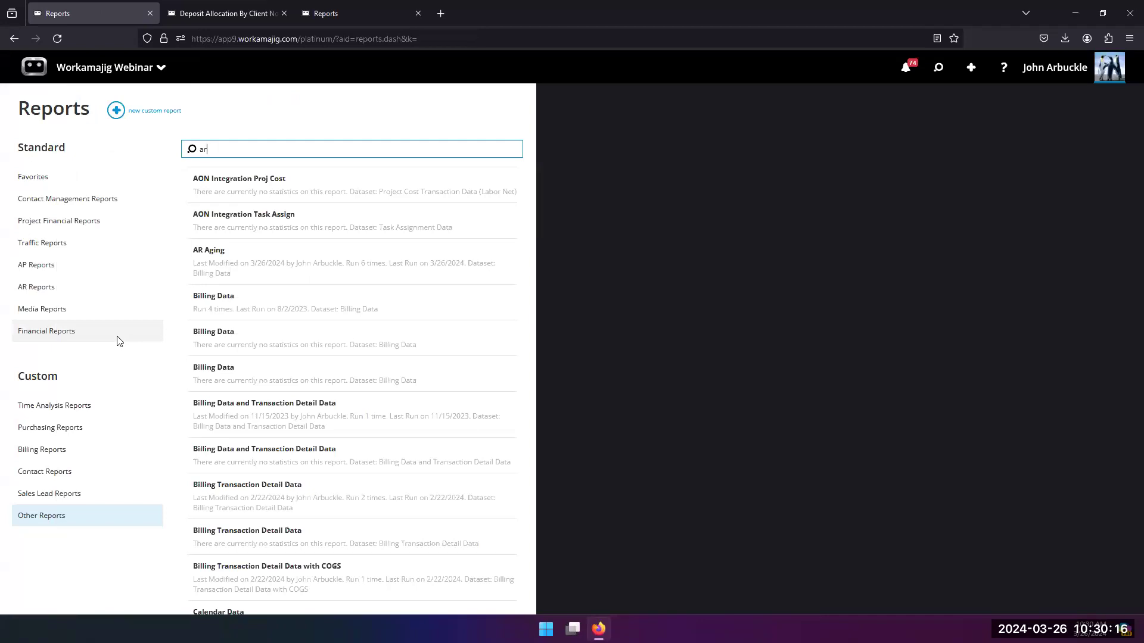
Step: Open the company-wide Scheduled Reports list from the Global Lists in System Setup
left_click(84, 77)
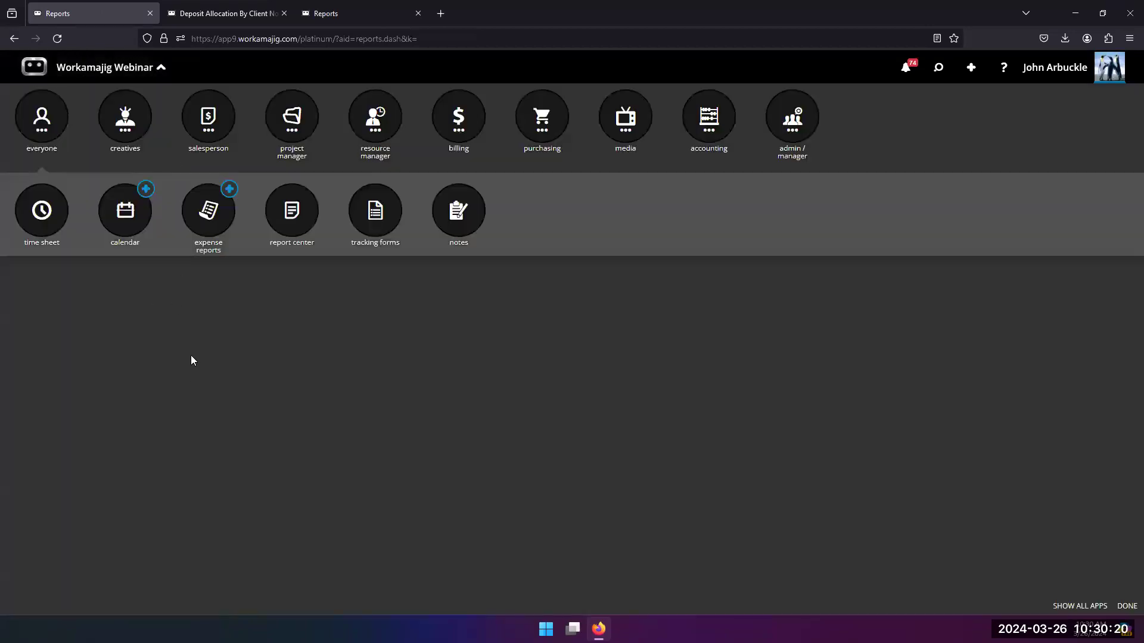
left_click(804, 138)
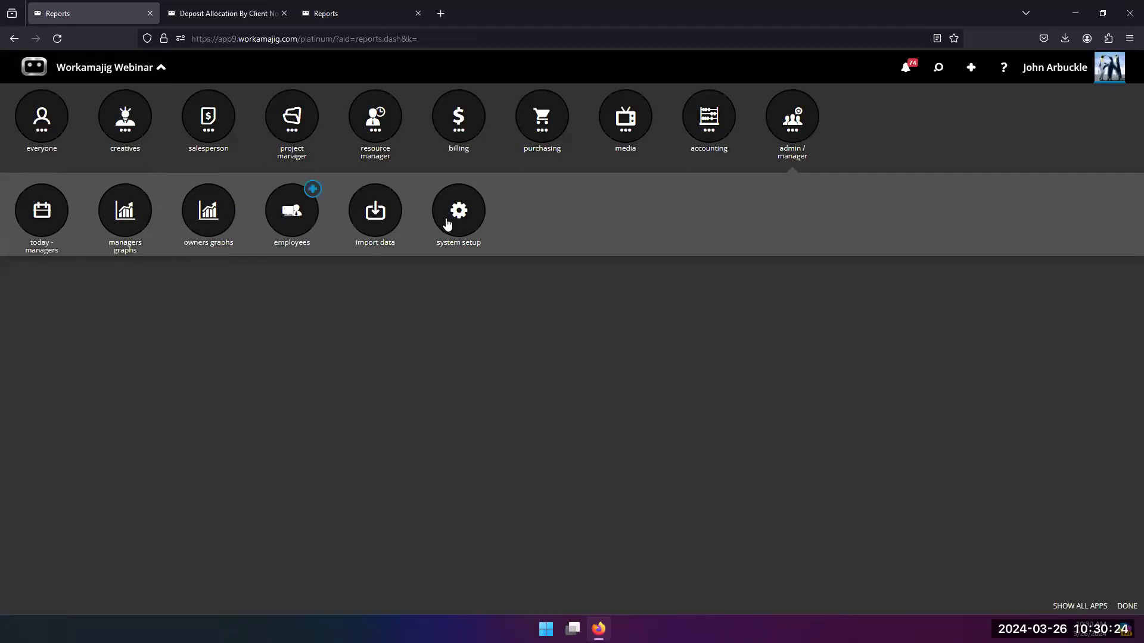
left_click(448, 224)
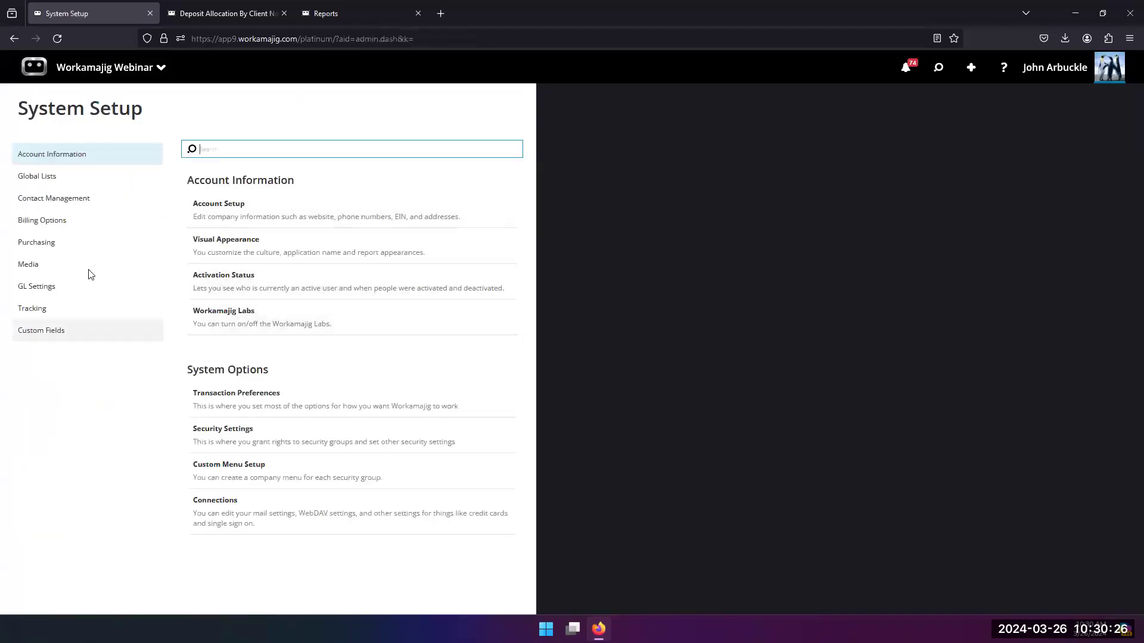
left_click(75, 182)
scroll(273, 450, "down", 1)
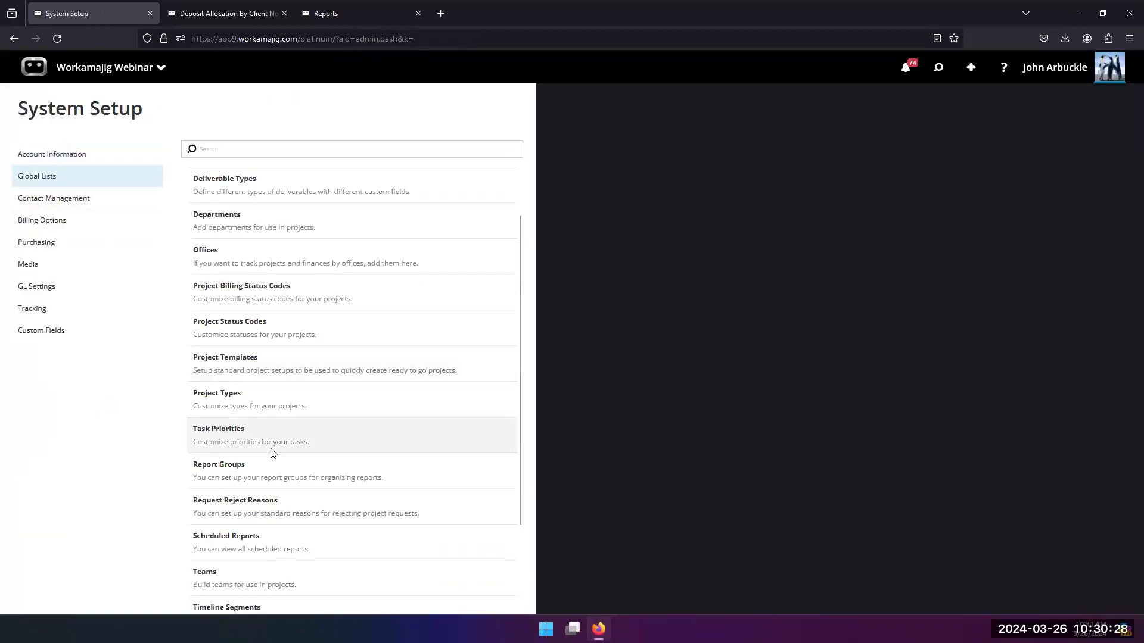
scroll(268, 447, "down", 2)
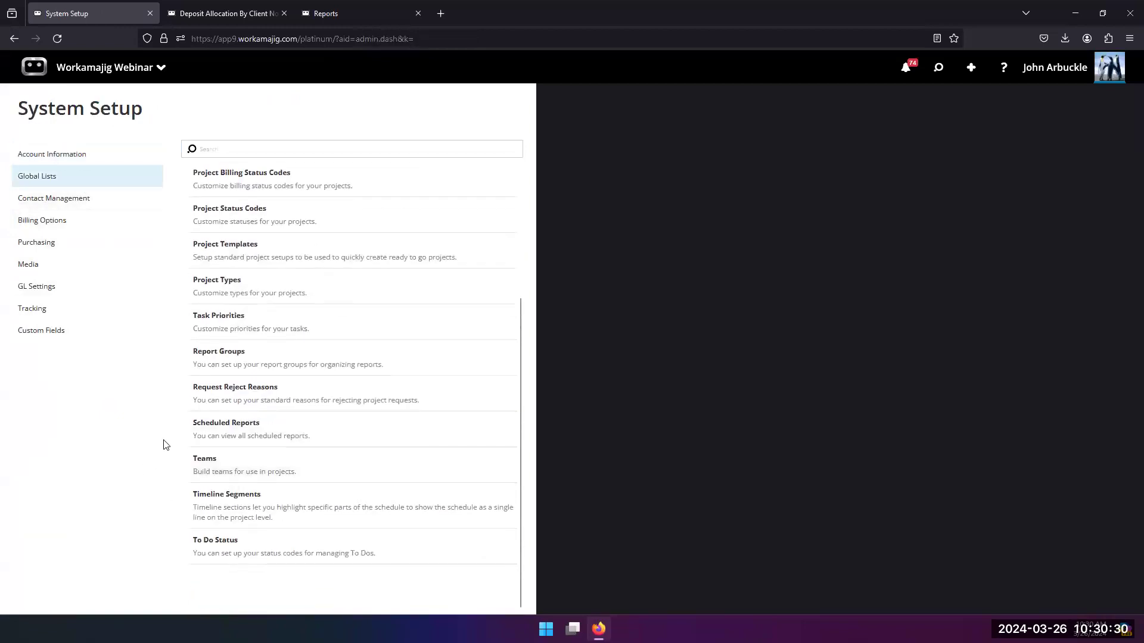
scroll(249, 443, "up", 1)
left_click(249, 498)
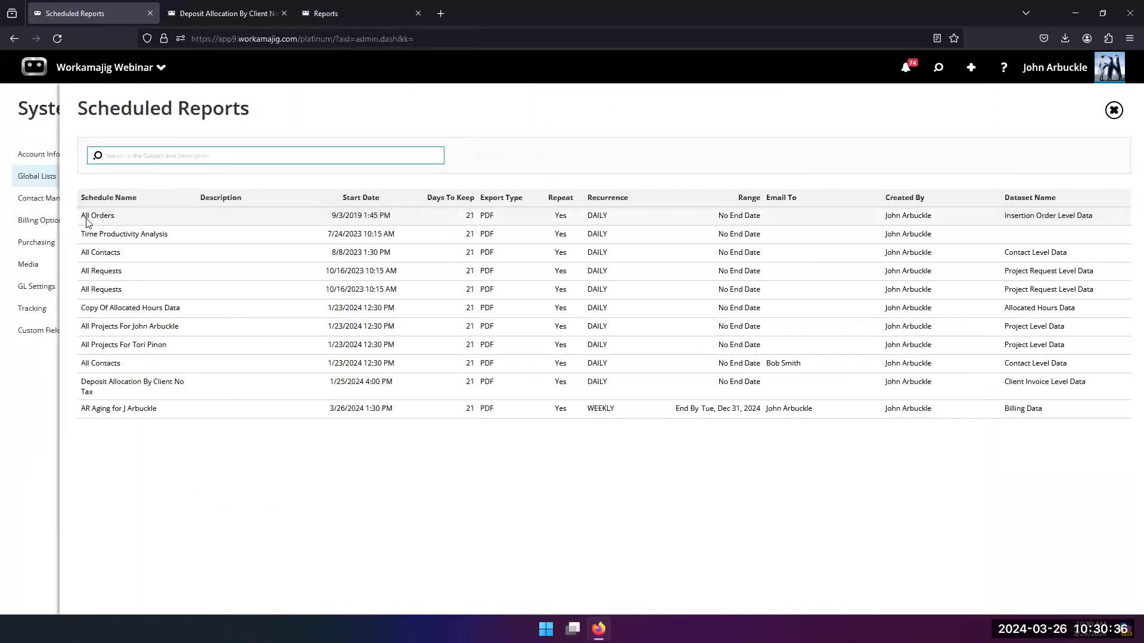
Step: Review the company-wide scheduled reports, select the All Orders schedule, and return to System Setup
left_click(114, 210)
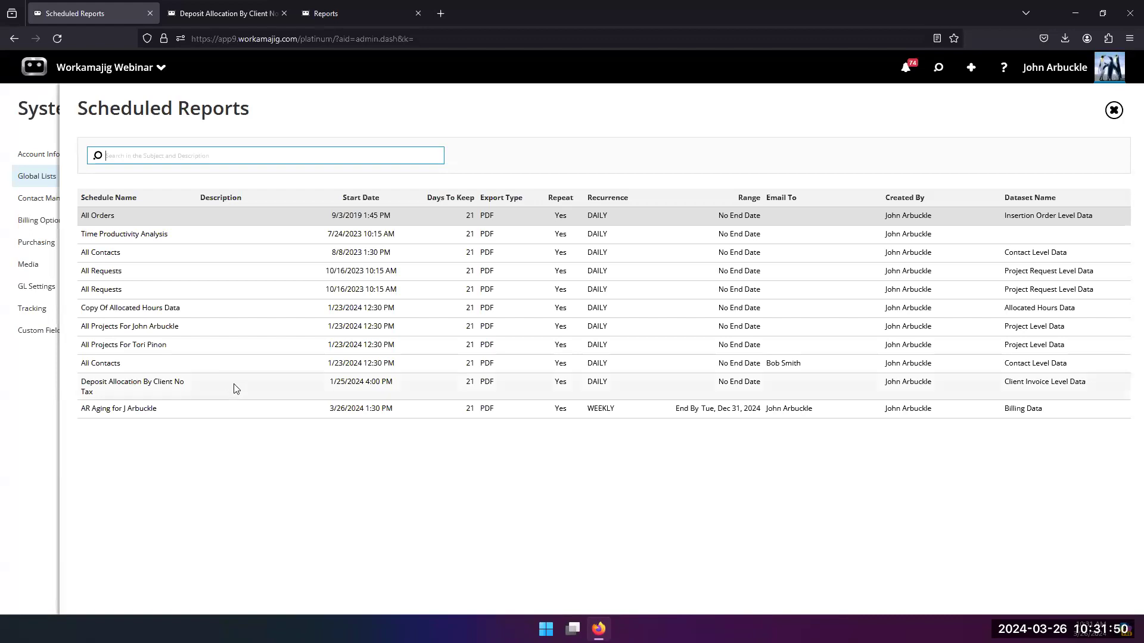
left_click(13, 434)
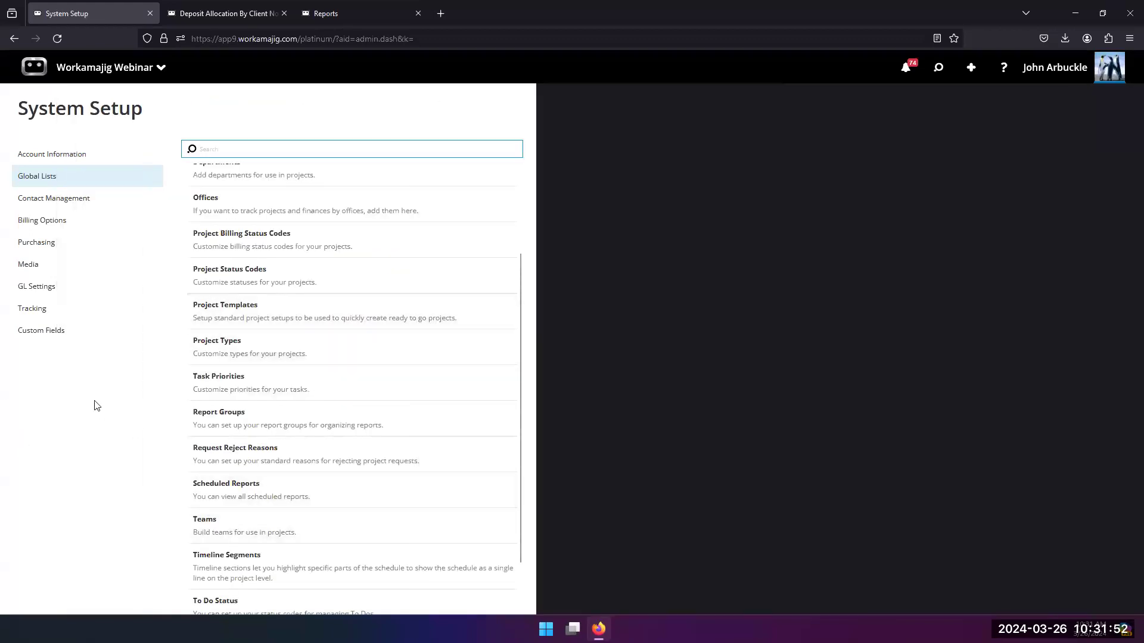
right_click(48, 56)
left_click(65, 69)
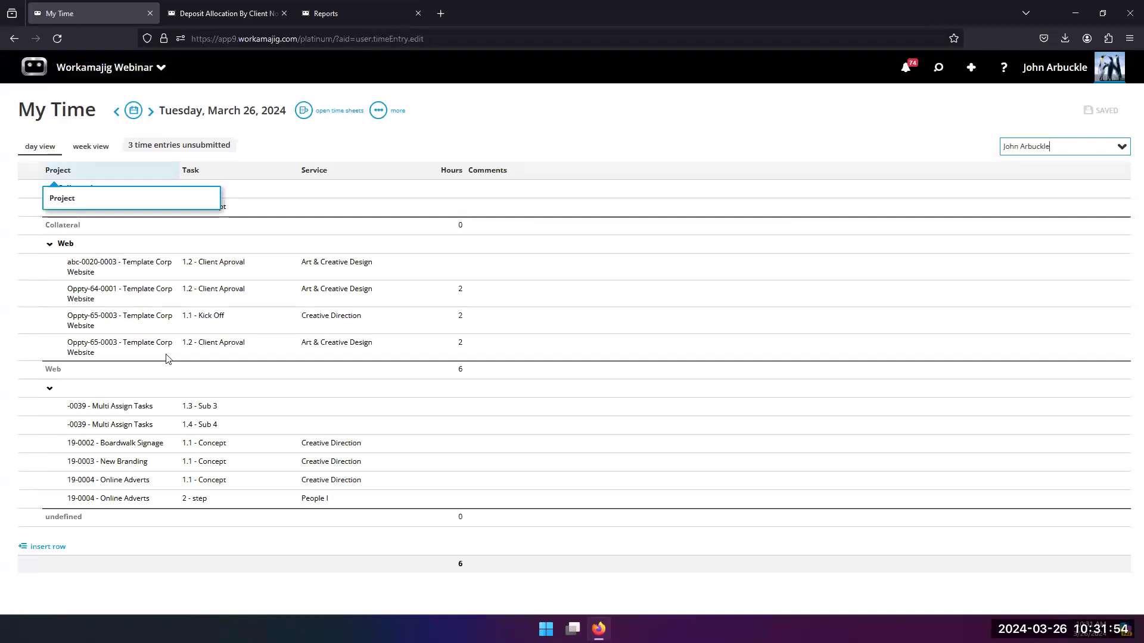
left_click(79, 70)
left_click(367, 228)
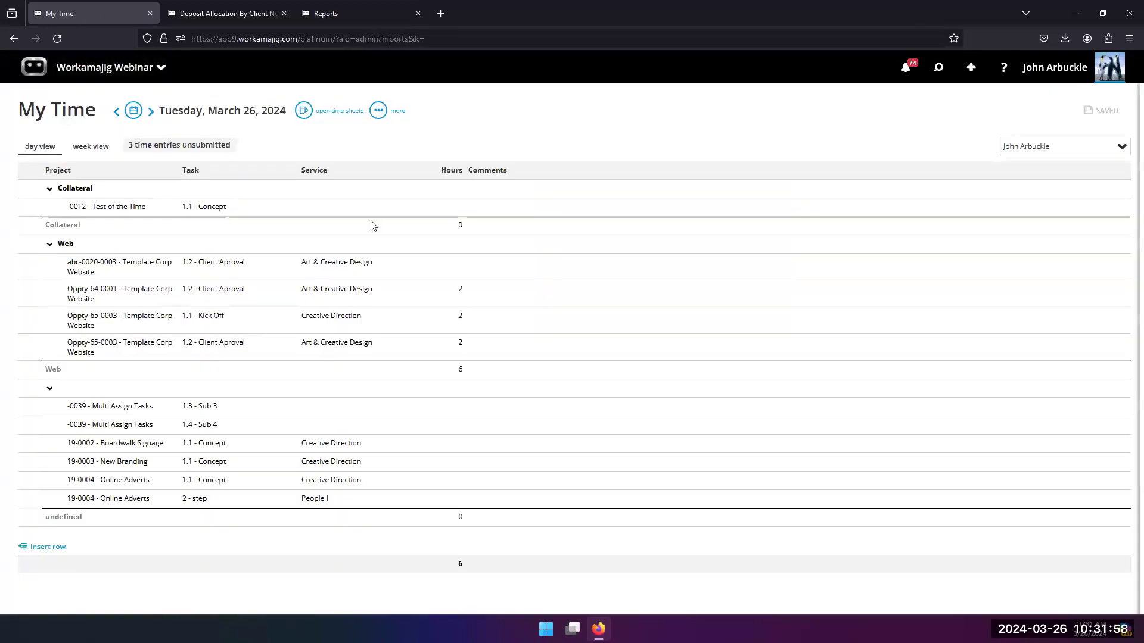
Step: Open the Report Center from the apps available to everyone
left_click(77, 69)
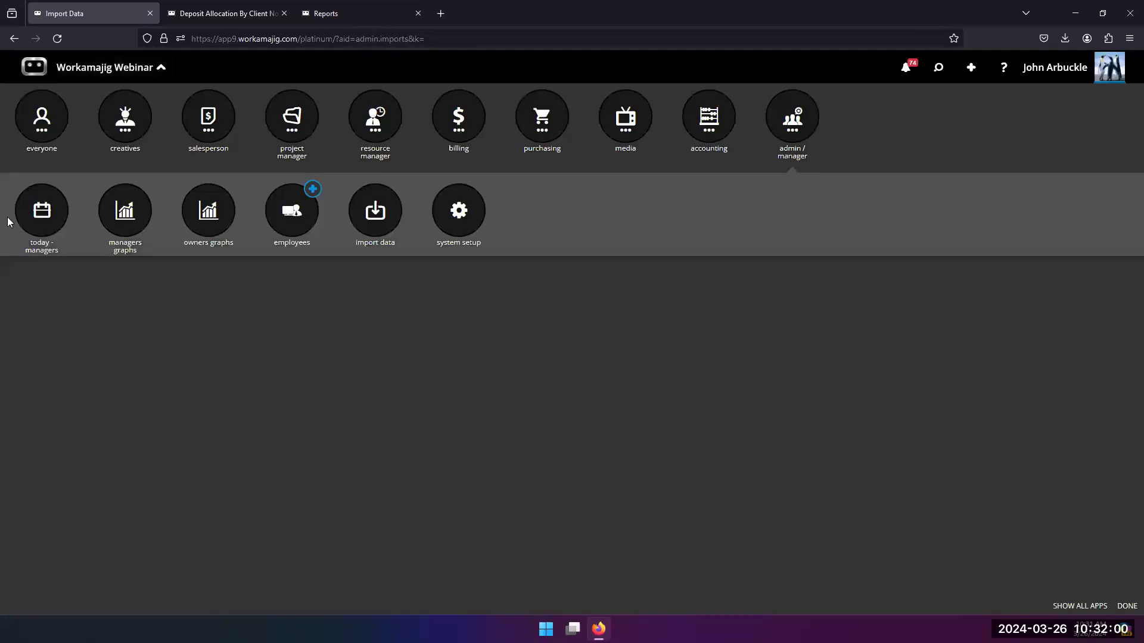
left_click(43, 124)
left_click(268, 263)
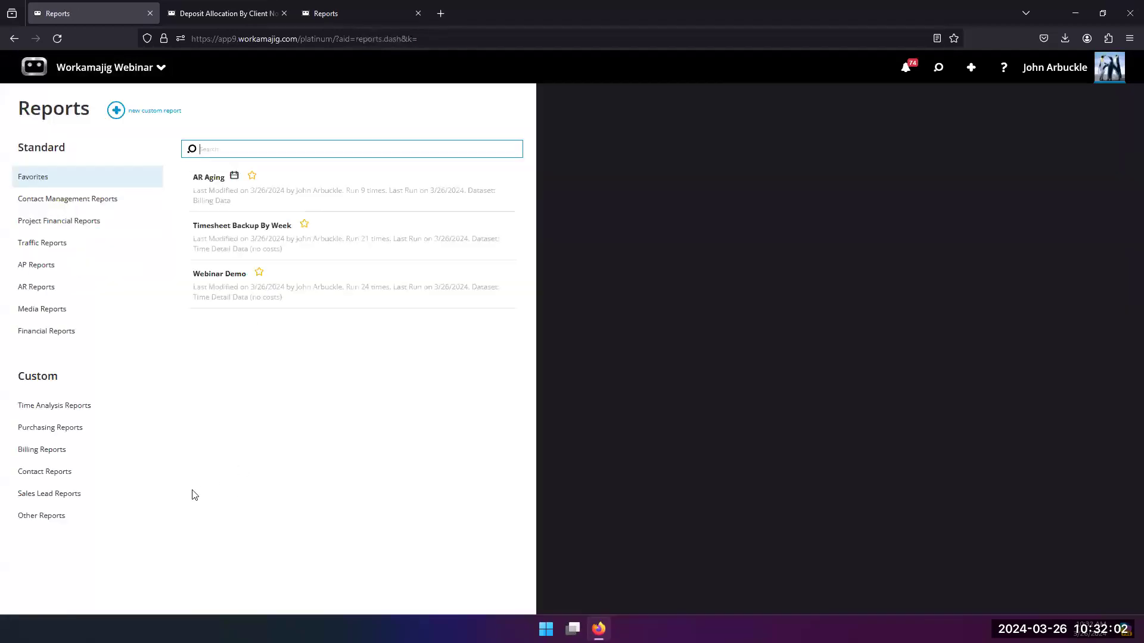
Step: Open the favorite AR Aging report and examine its search criteria, view layout, and scheduling actions
left_click(214, 201)
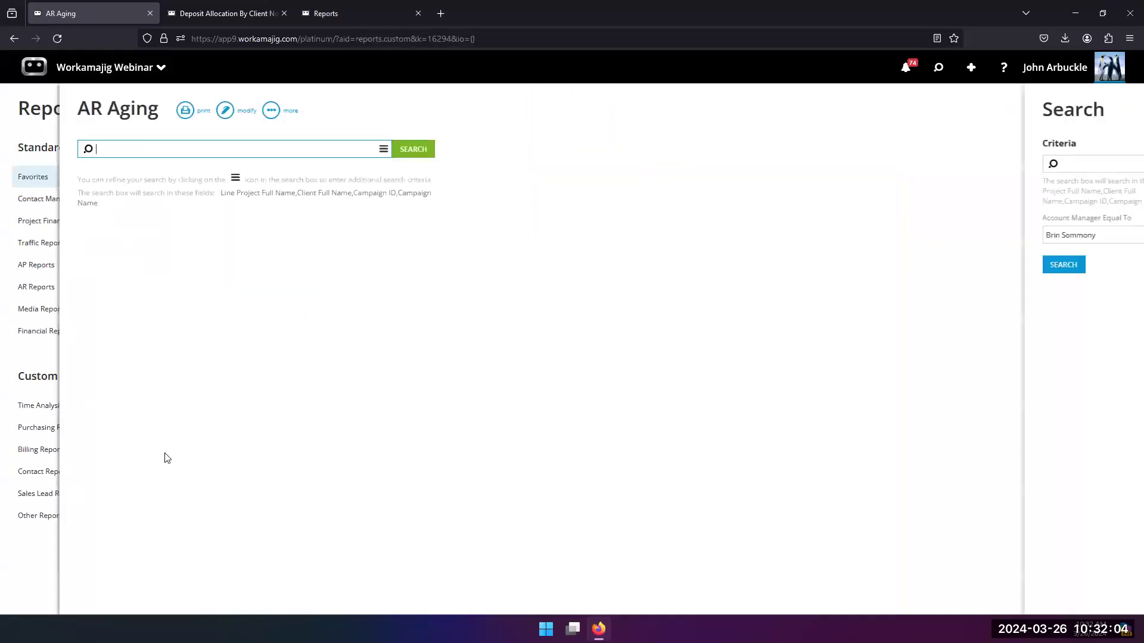
left_click(271, 111)
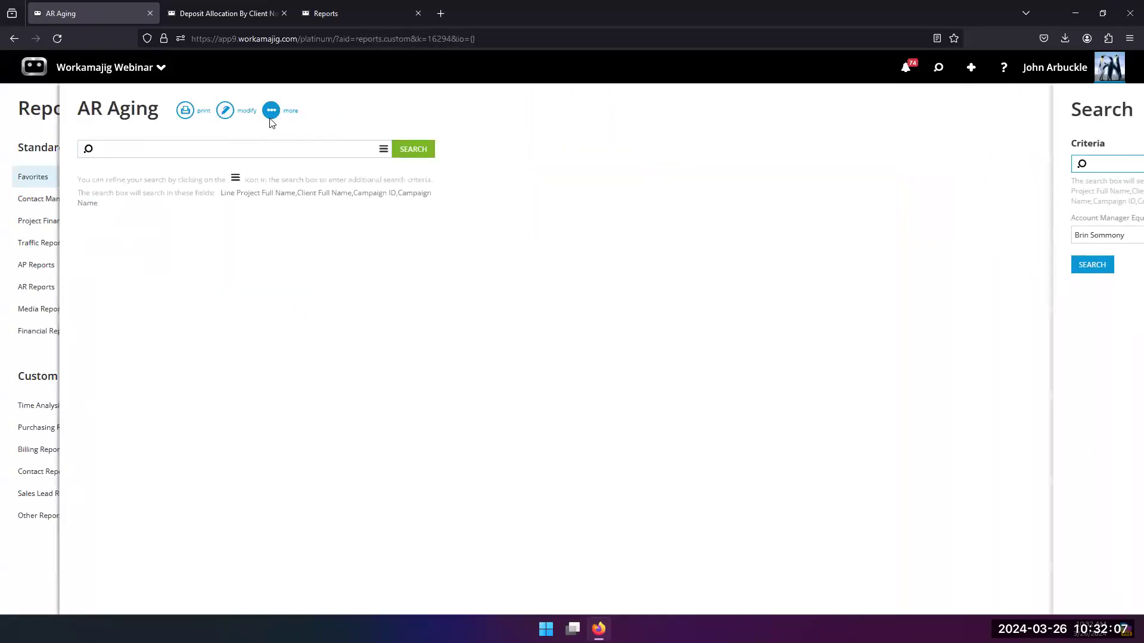
left_click(422, 99)
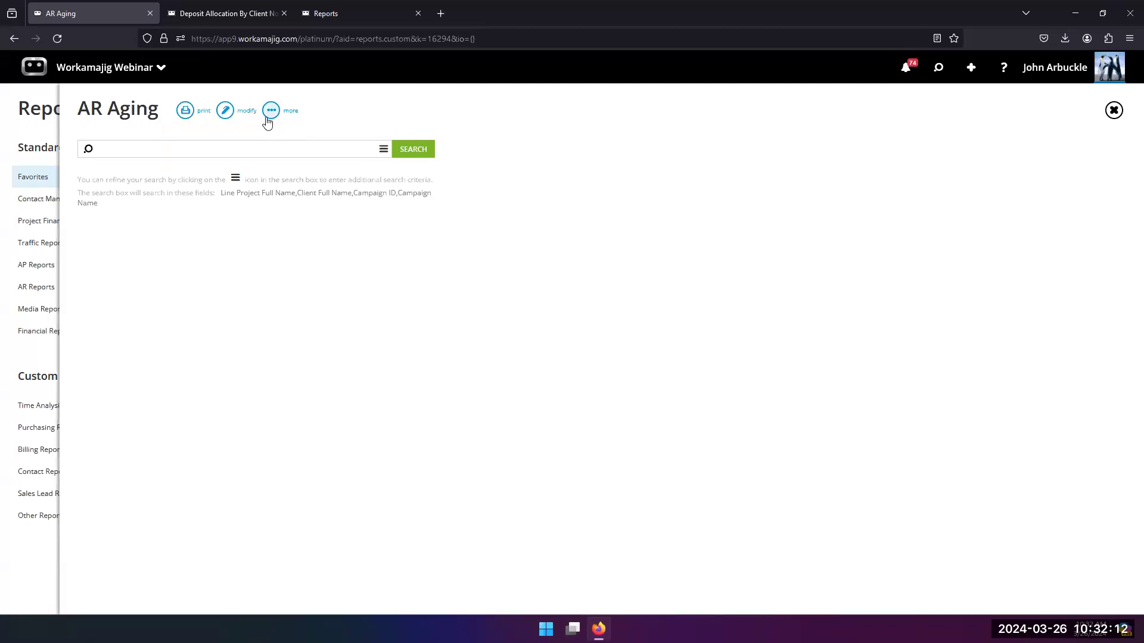
left_click(383, 149)
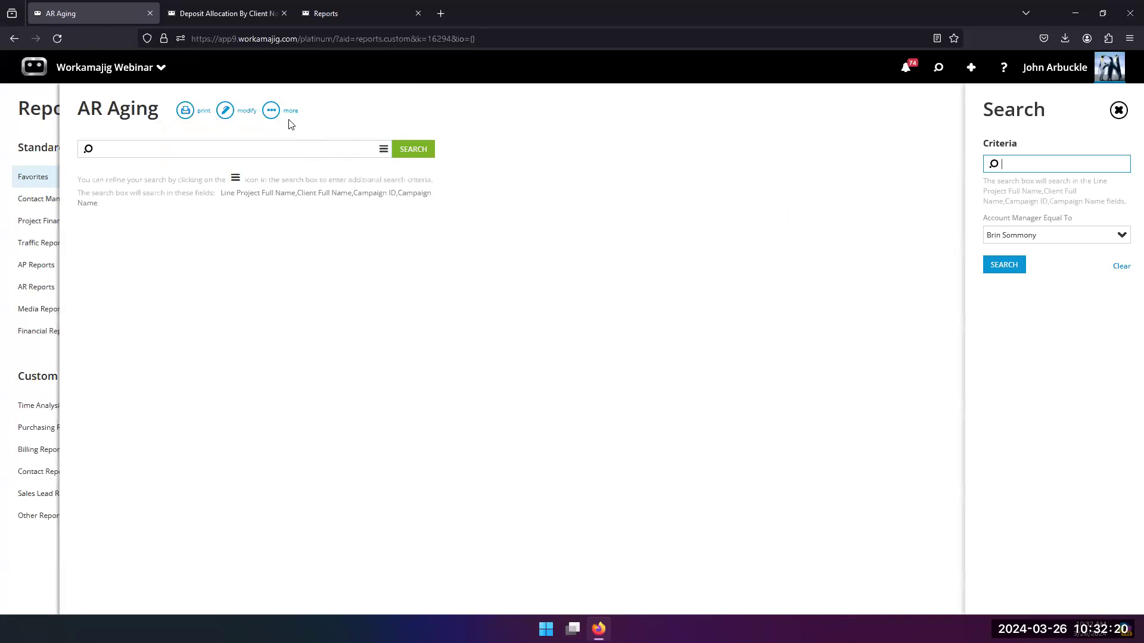
left_click(225, 111)
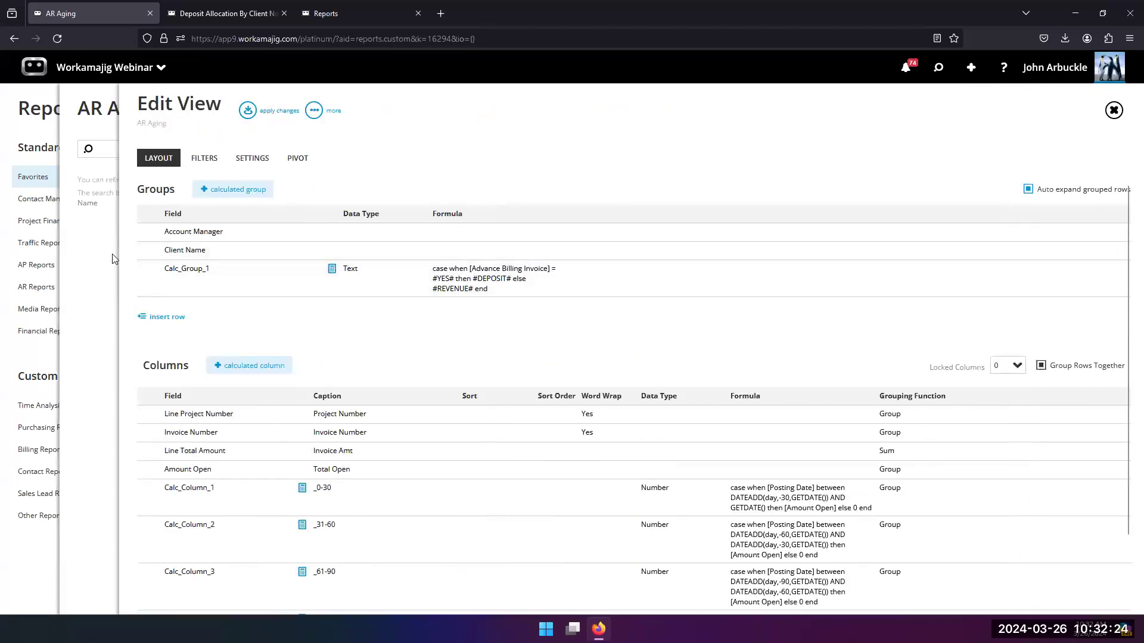
left_click(109, 254)
left_click(272, 115)
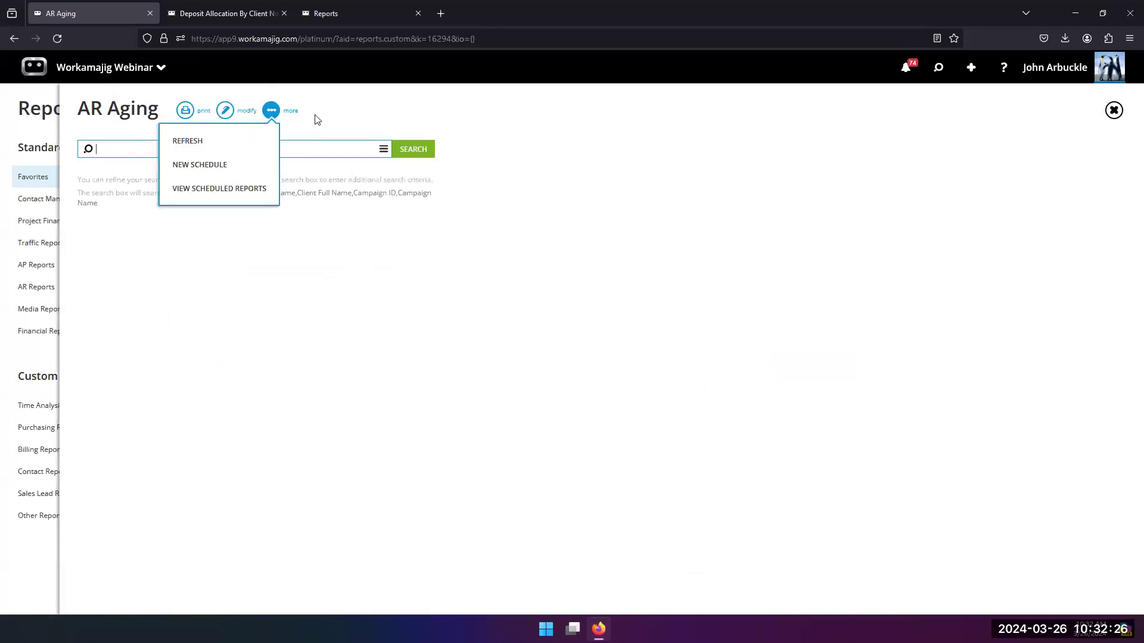
Step: Insert and delete an extra Account Manager group in the AR Aging layout, apply the changes, and check which additional report actions are offered
left_click(220, 119)
scroll(232, 512, "down", 2)
scroll(233, 499, "up", 2)
left_click(152, 321)
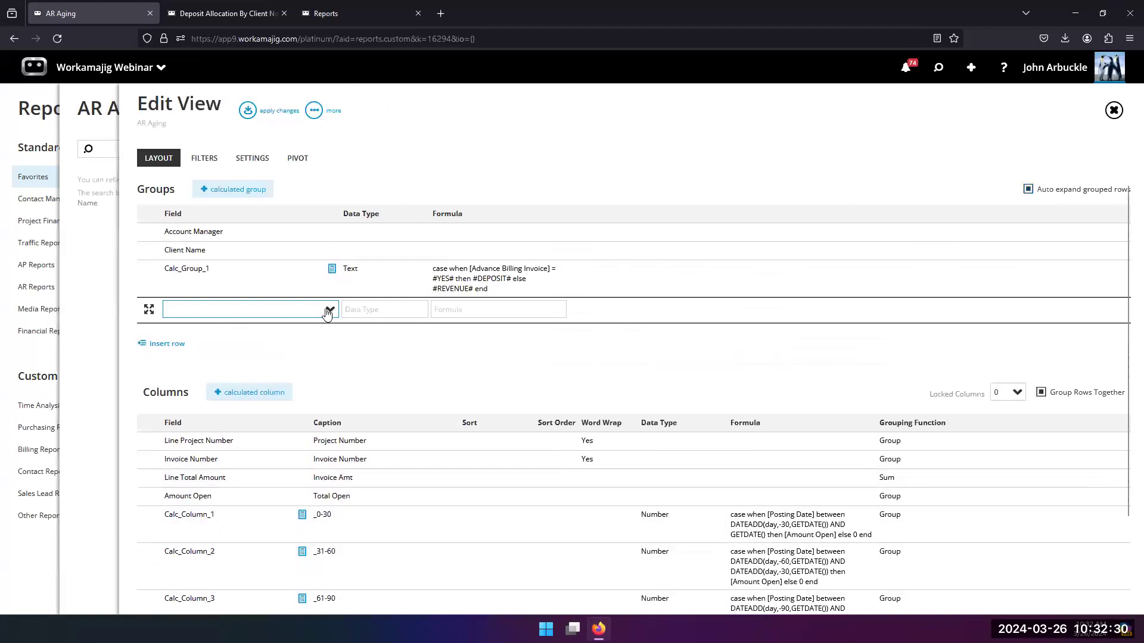
left_click(329, 309)
left_click(252, 332)
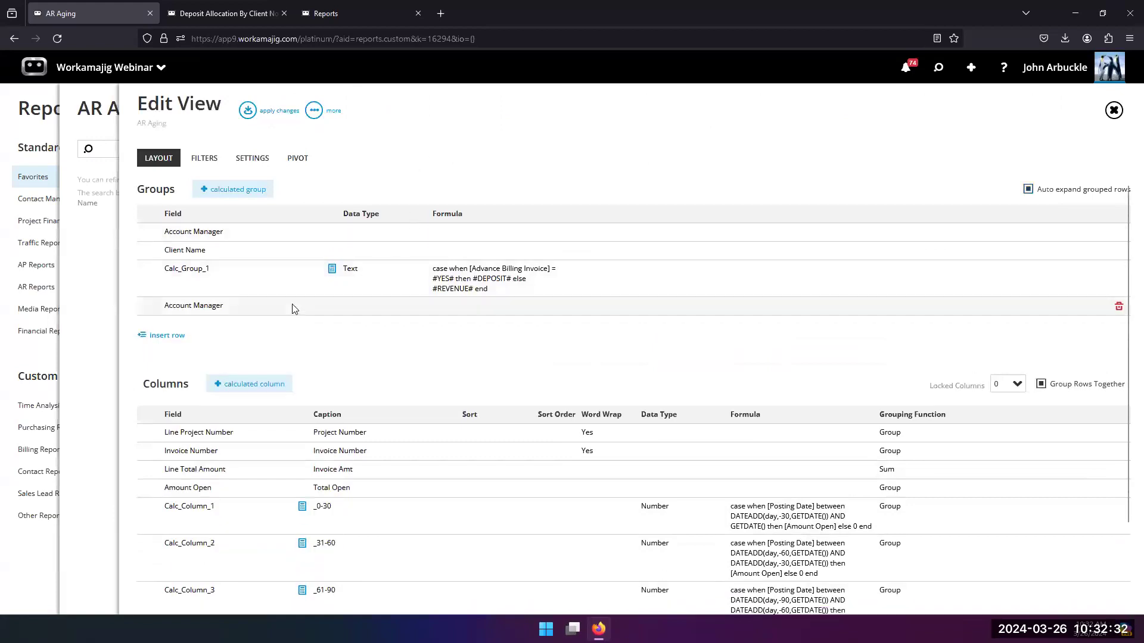
left_click(1115, 314)
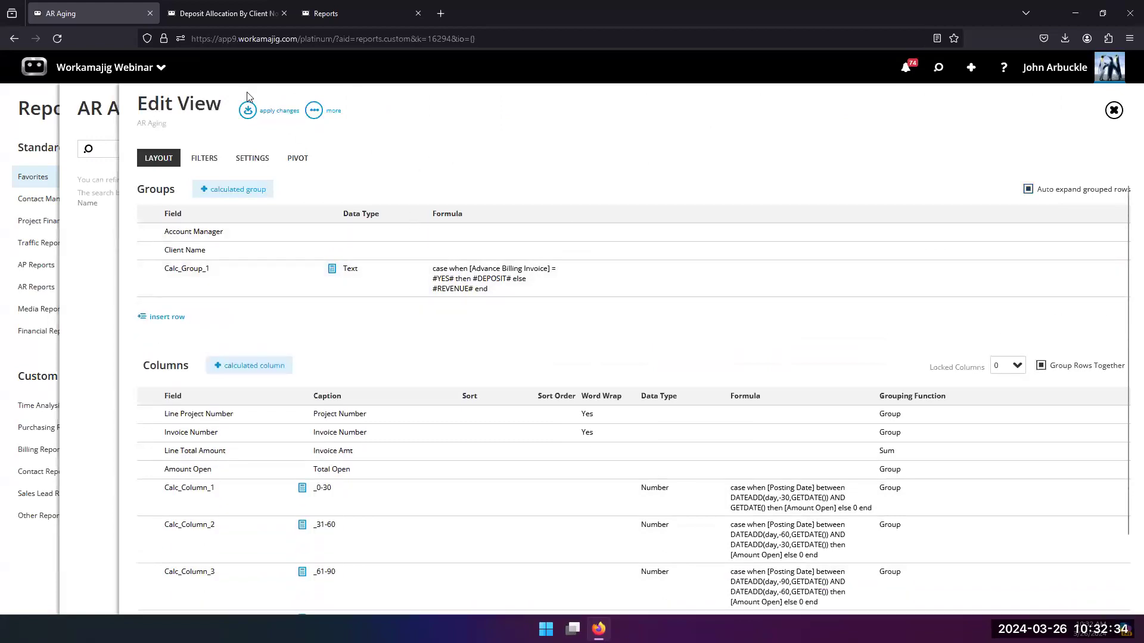
left_click(262, 121)
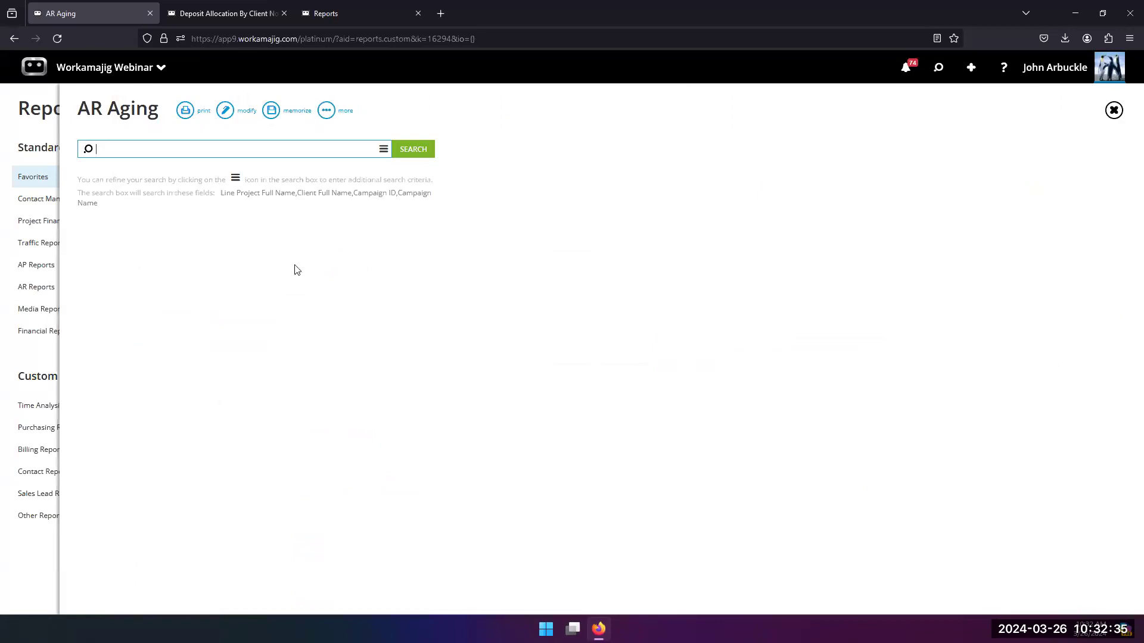
left_click(326, 112)
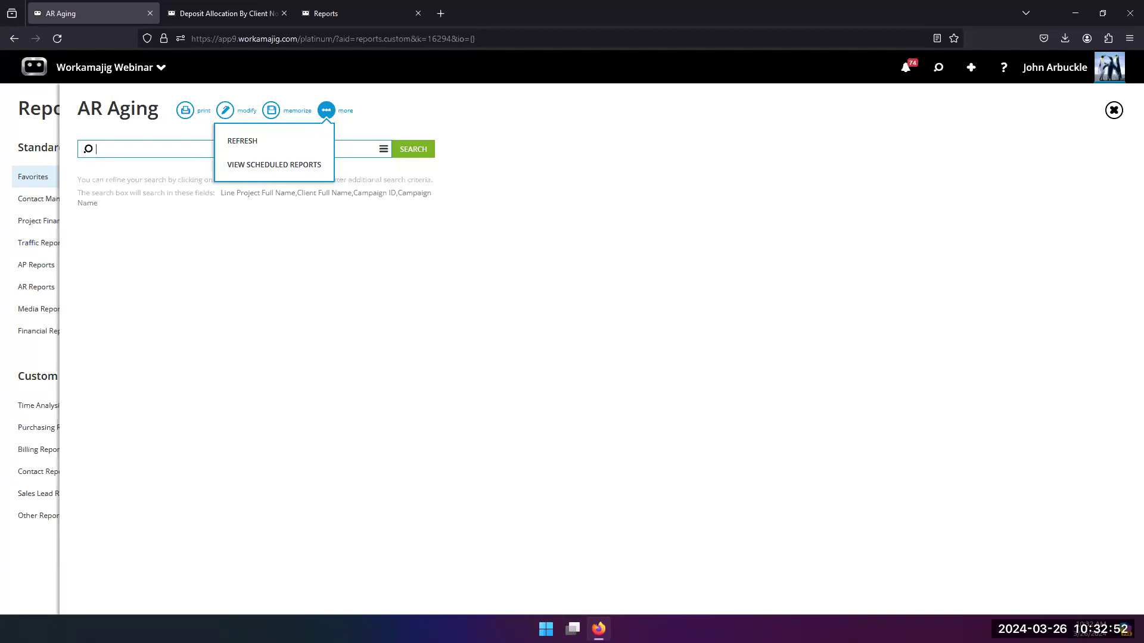
left_click(328, 343)
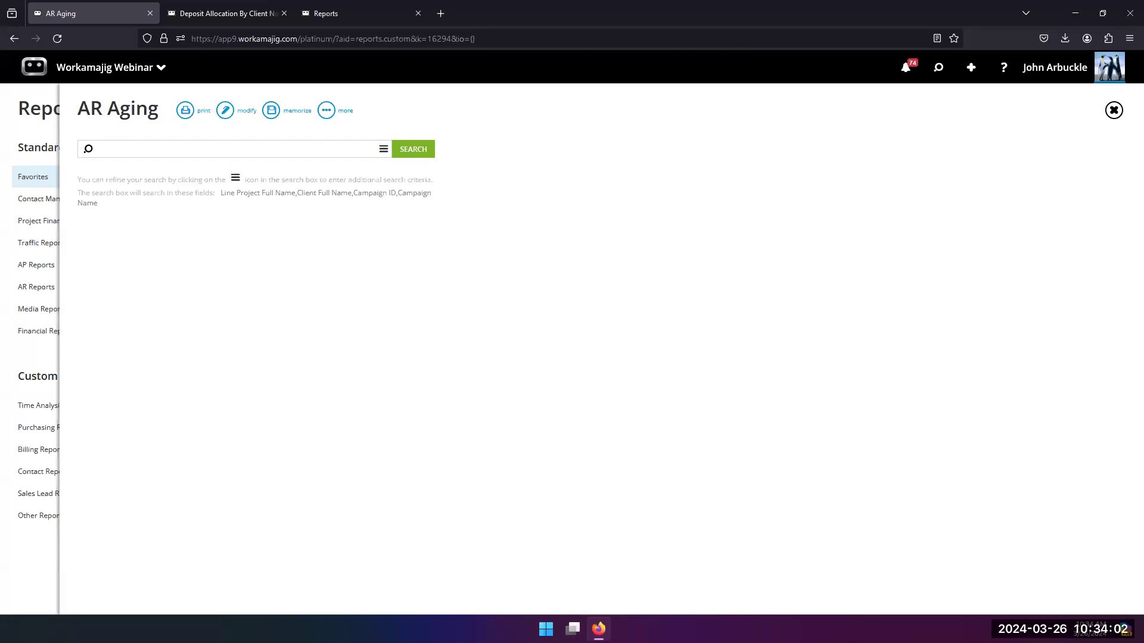
Step: Reopen AR Aging from the Report Center and review the Display in Group options in its view settings
left_click(39, 132)
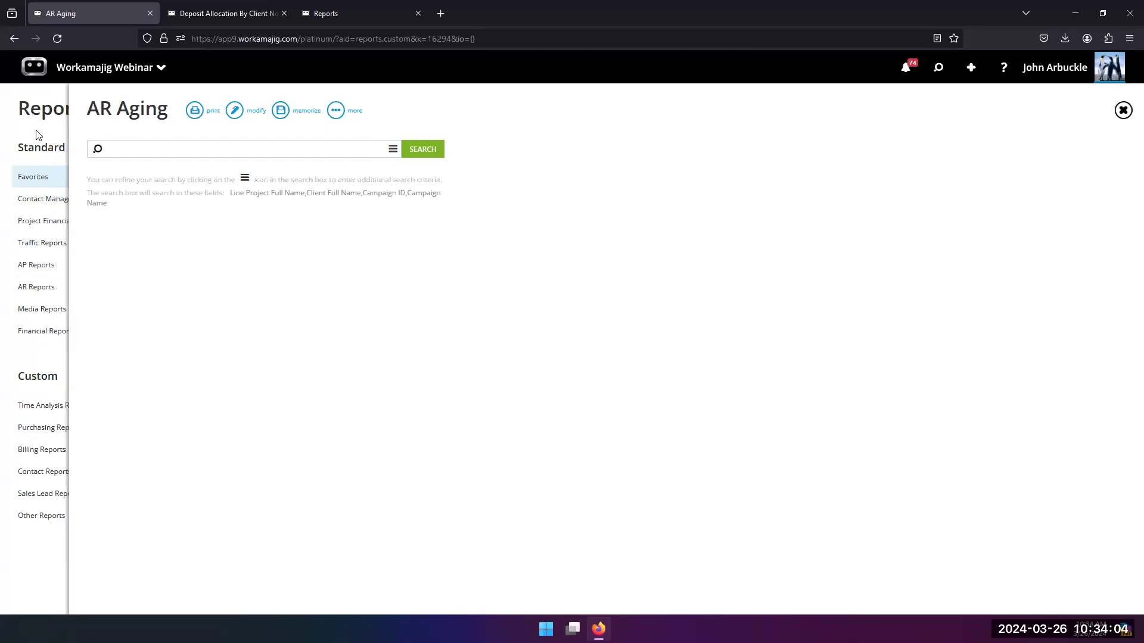
left_click(89, 78)
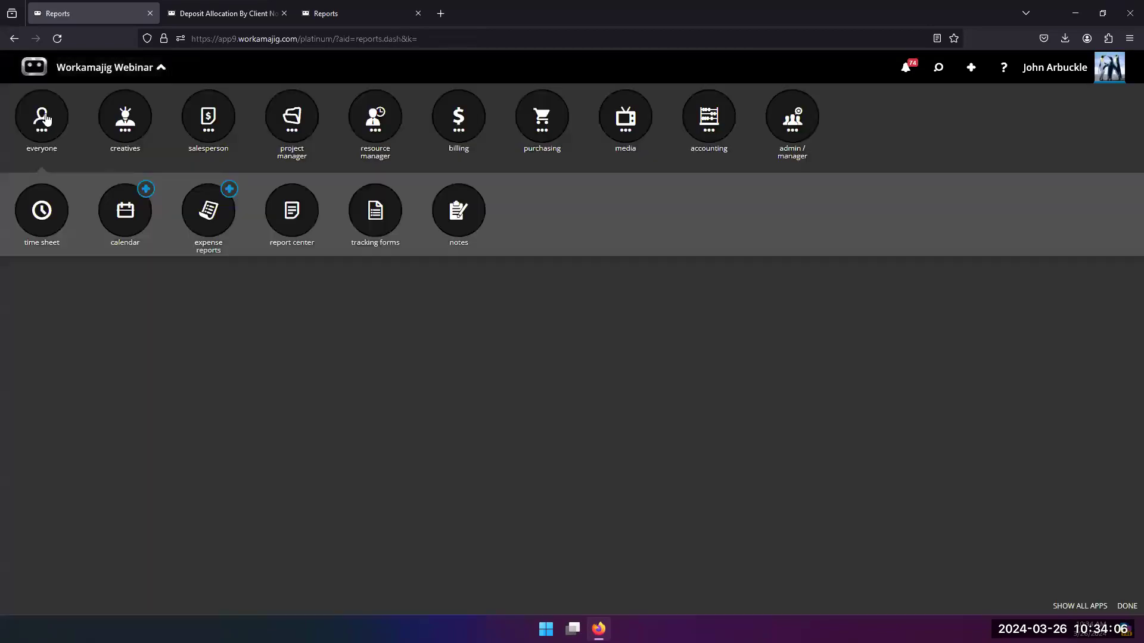
left_click(290, 215)
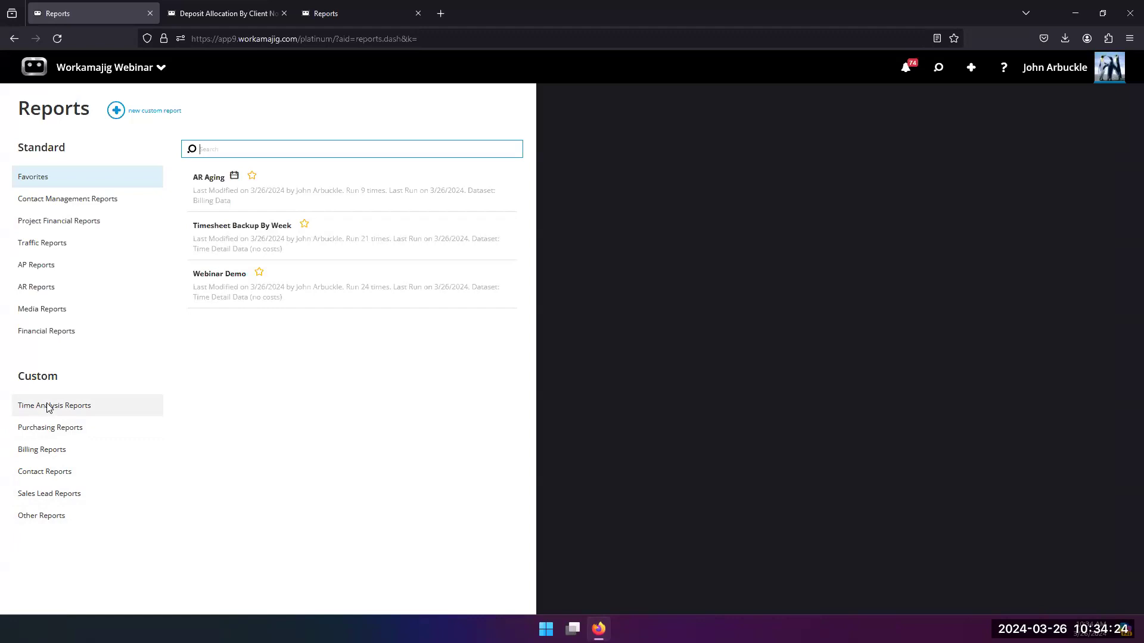
left_click(221, 197)
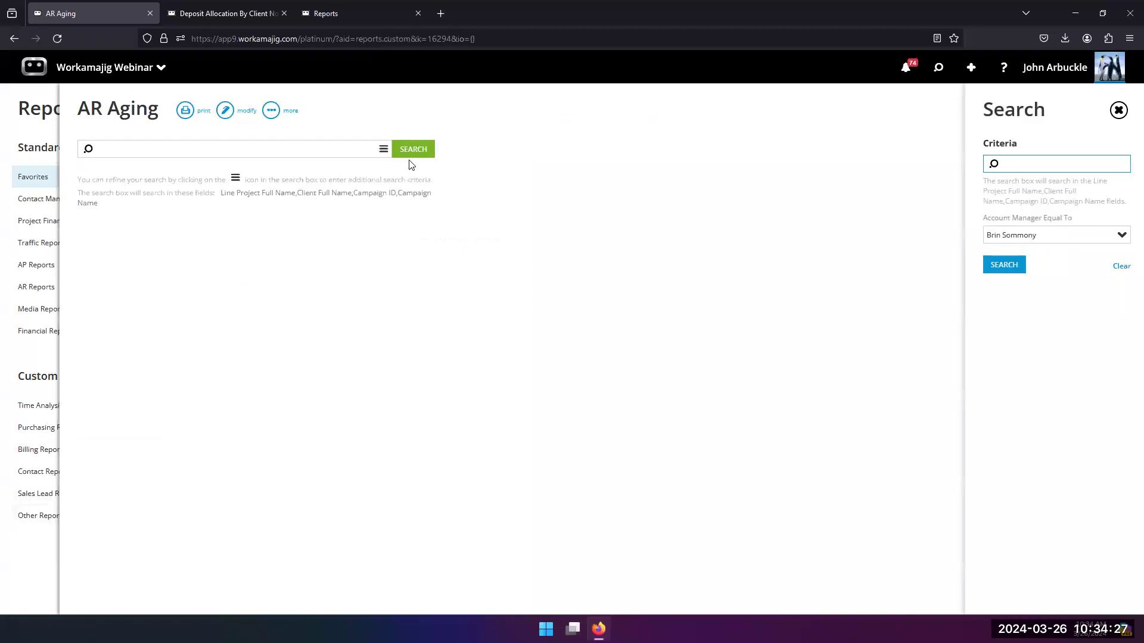
left_click(225, 111)
left_click(253, 160)
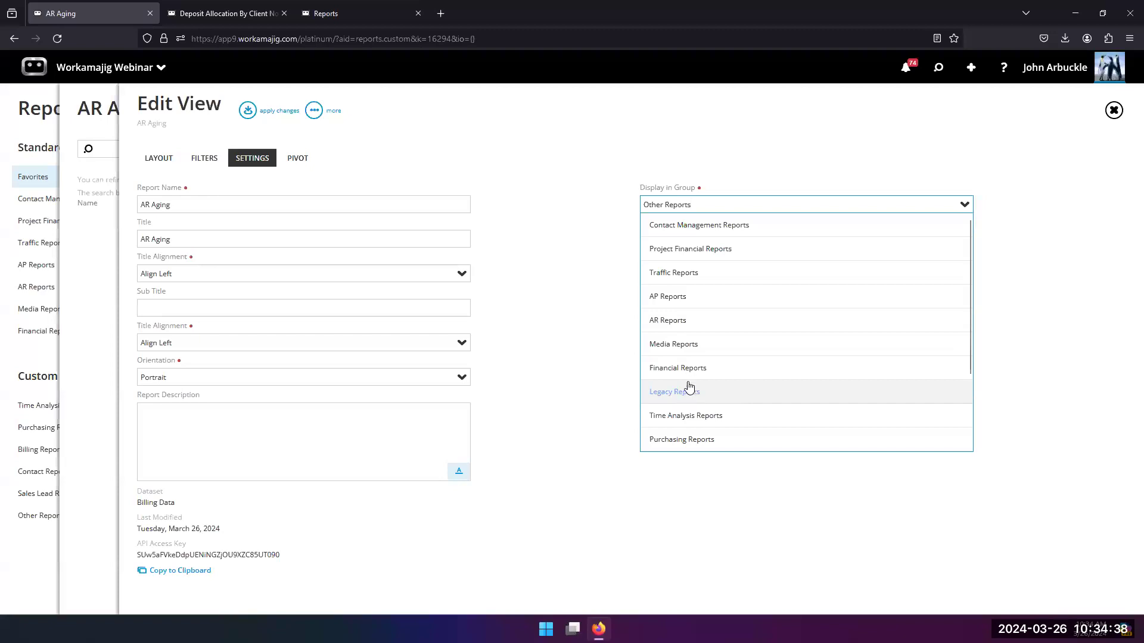
scroll(705, 340, "down", 3)
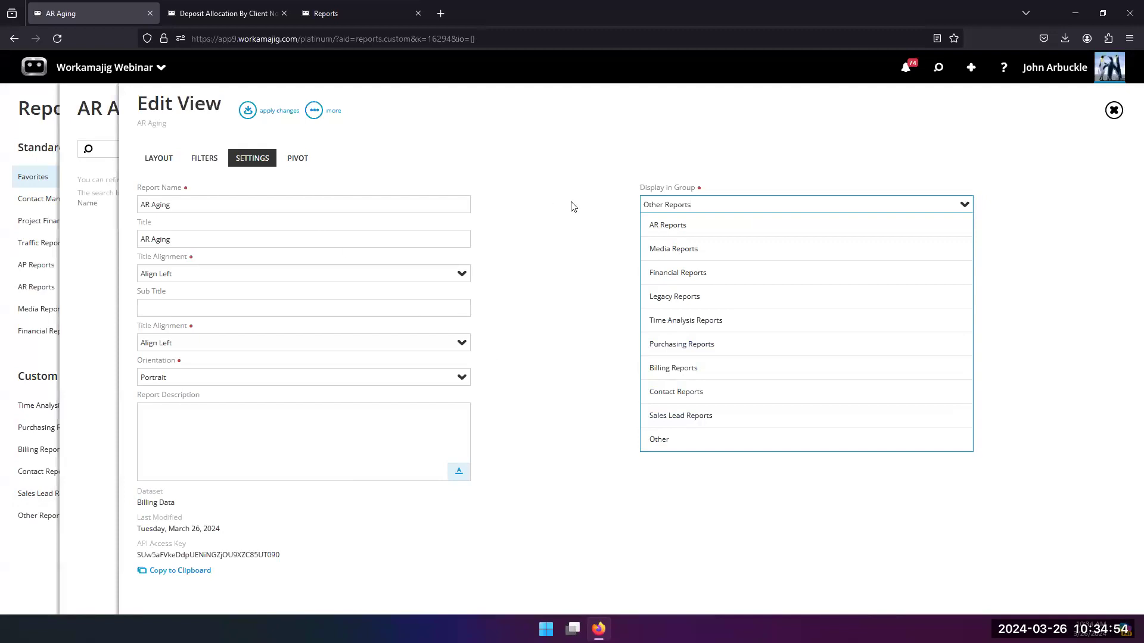
left_click(609, 244)
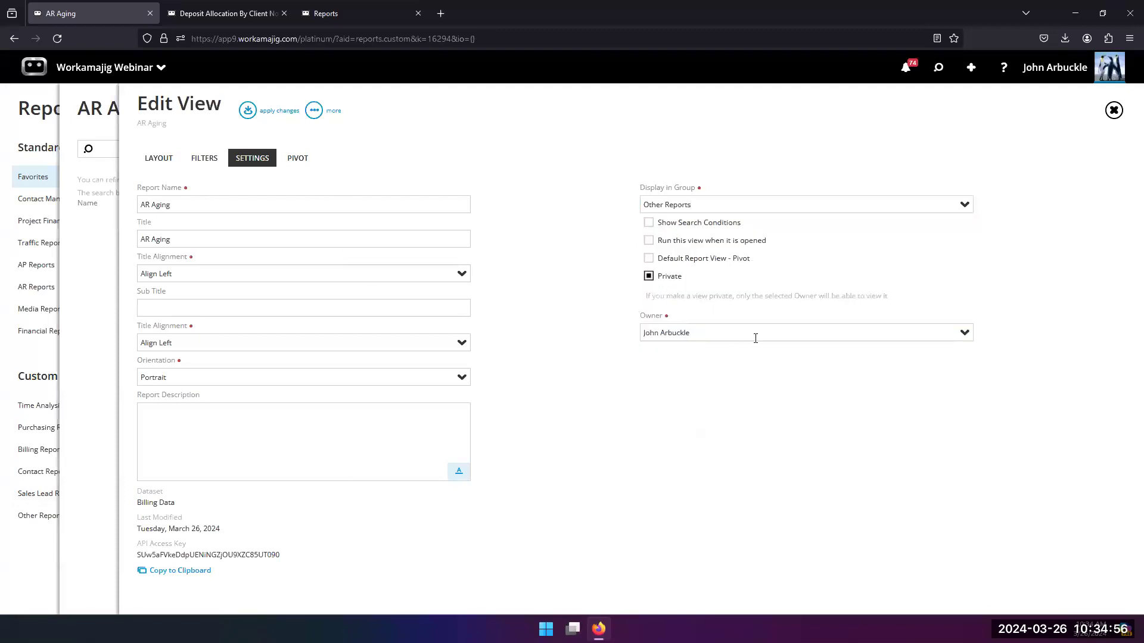
Step: Turn off Private for the AR Aging view, list the security groups for Visible To, and leave without applying changes
left_click(649, 276)
left_click(725, 376)
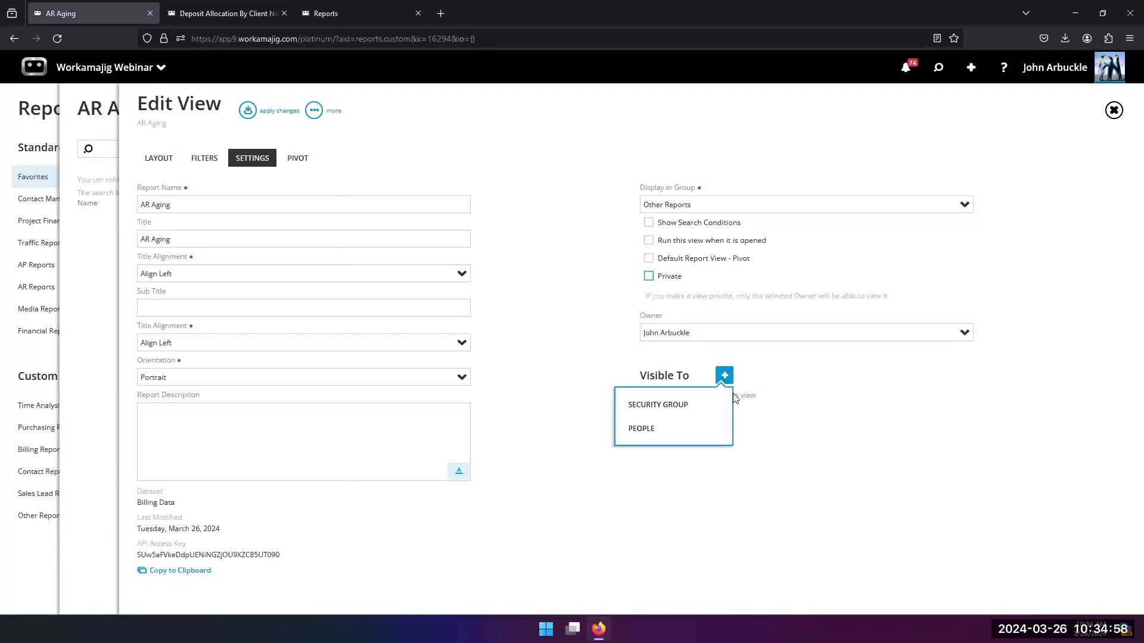
left_click(642, 405)
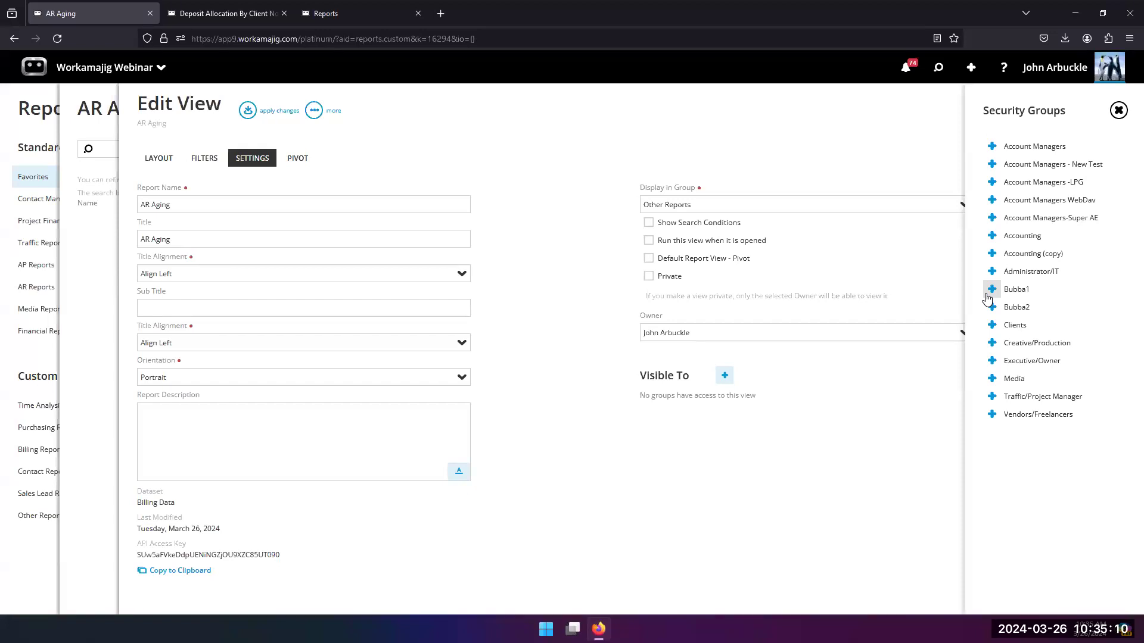
left_click(30, 545)
left_click(1059, 66)
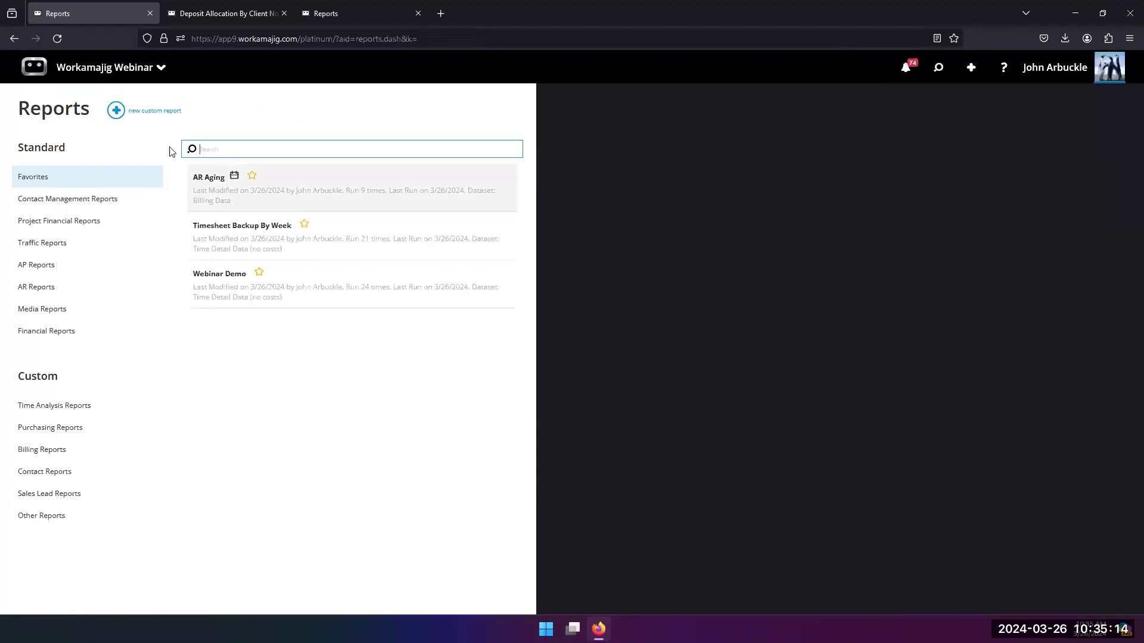
Step: Open Security Settings from the account information in System Setup
left_click(84, 71)
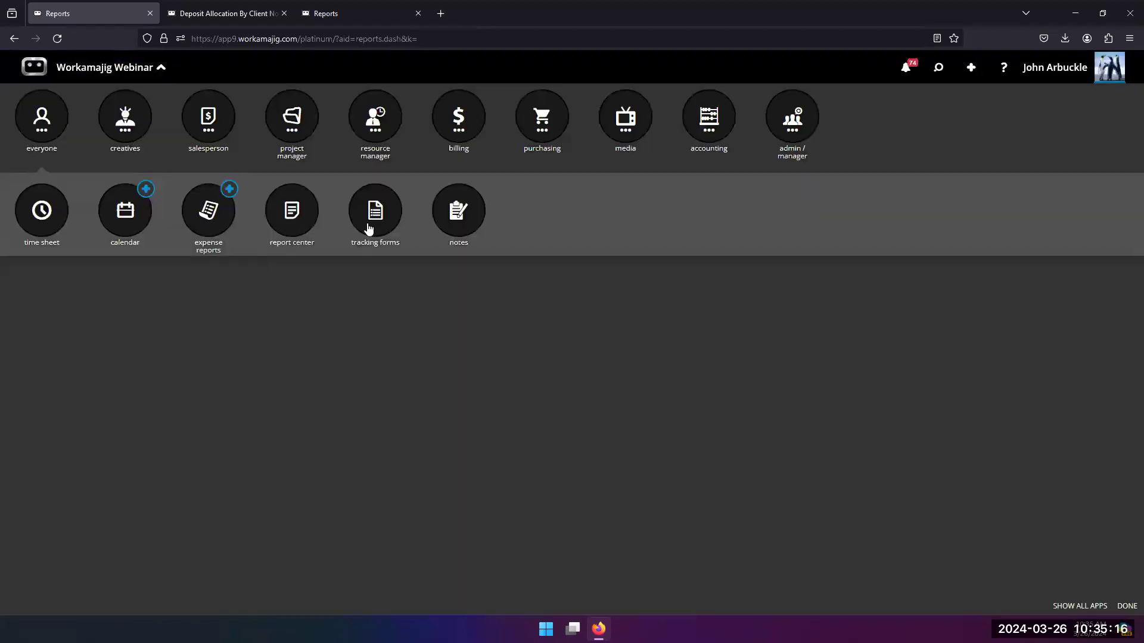
left_click(777, 131)
left_click(458, 213)
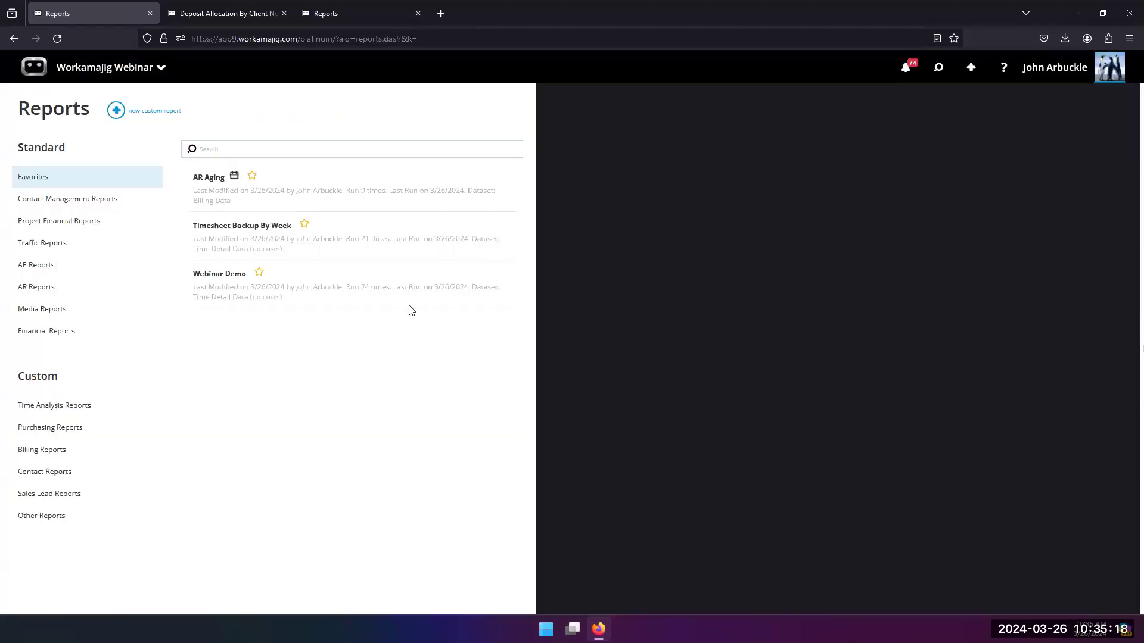
left_click(268, 443)
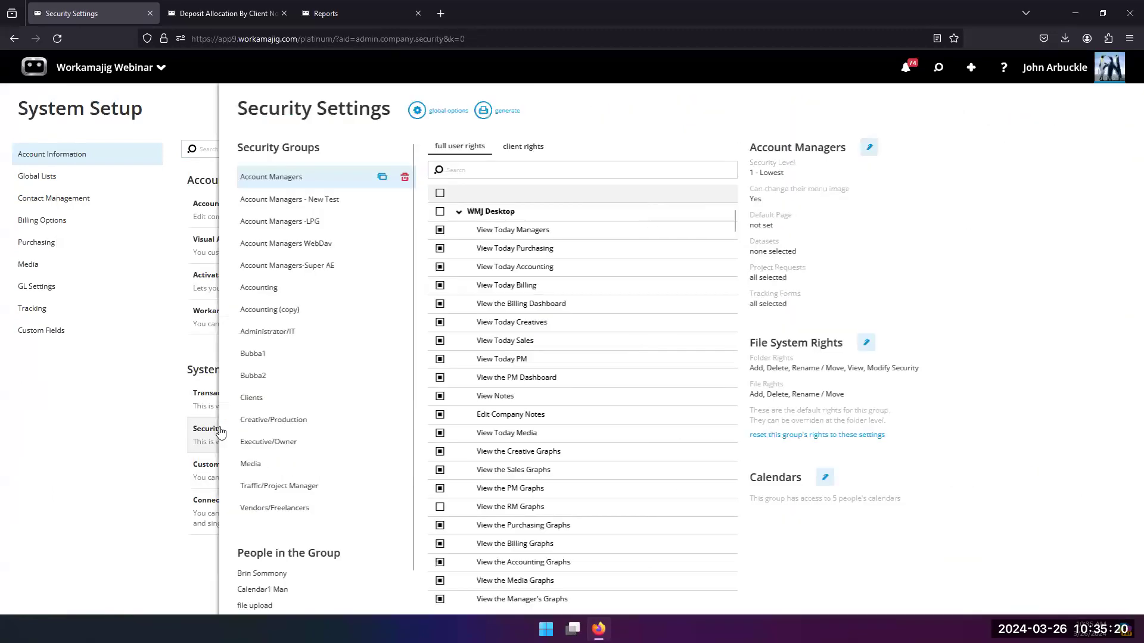
Step: Examine the Account Managers group's full user rights for designing, running, viewing, and scheduling reports
scroll(498, 405, "down", 12)
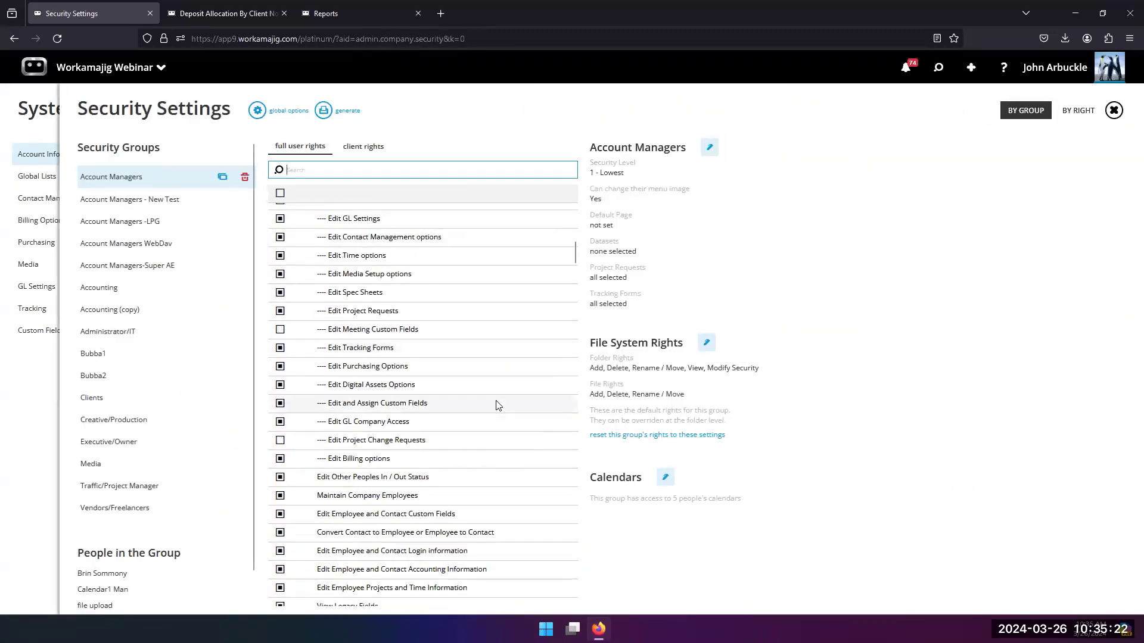
scroll(495, 406, "down", 2)
scroll(493, 401, "up", 4)
scroll(501, 363, "down", 4)
scroll(493, 371, "down", 2)
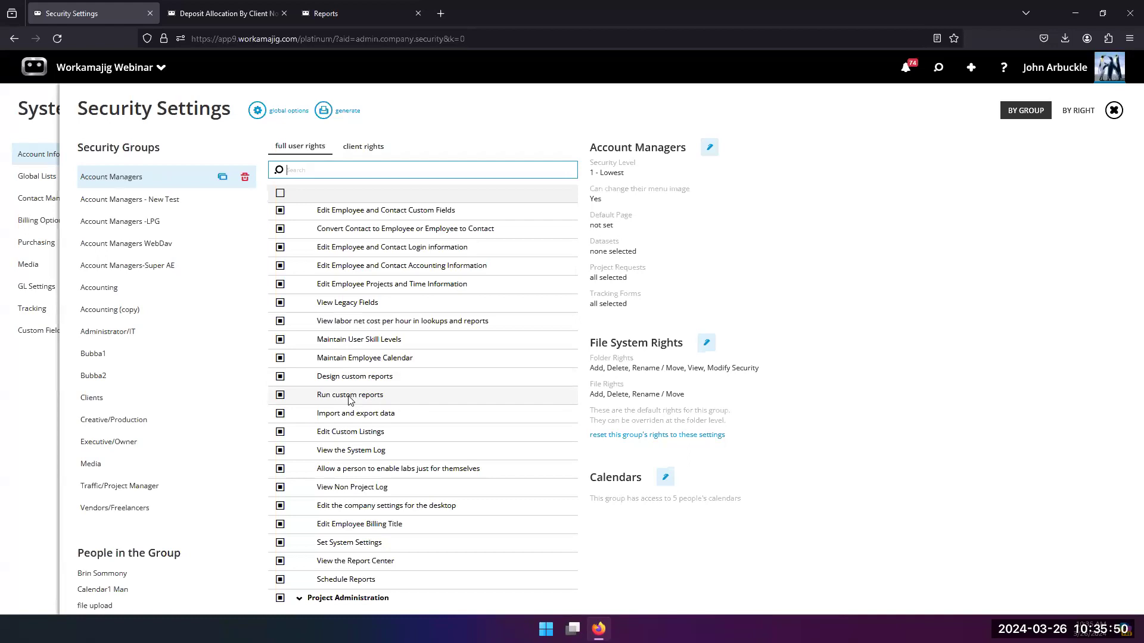
scroll(350, 399, "down", 1)
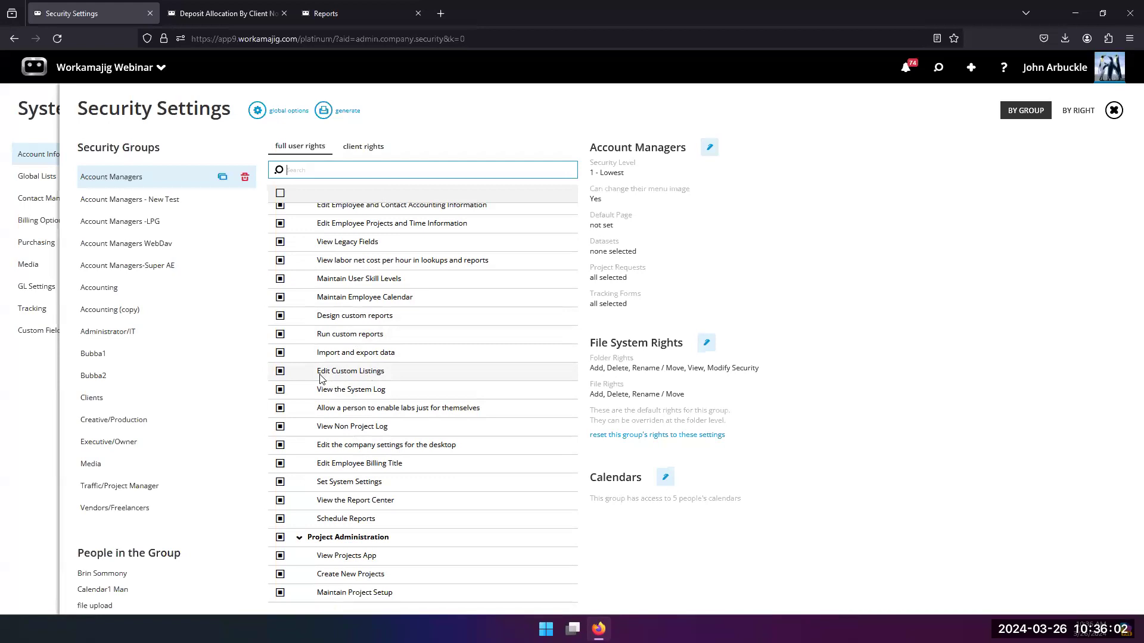
Step: Open the Clients Listing view from the Companies views in Search
left_click(939, 70)
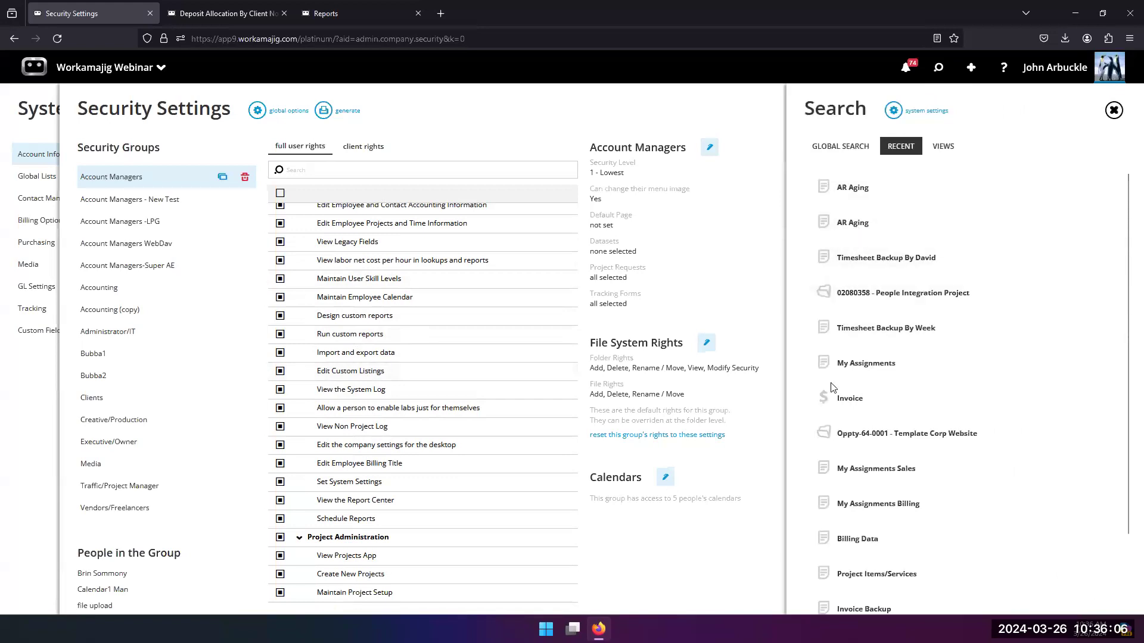
left_click(946, 146)
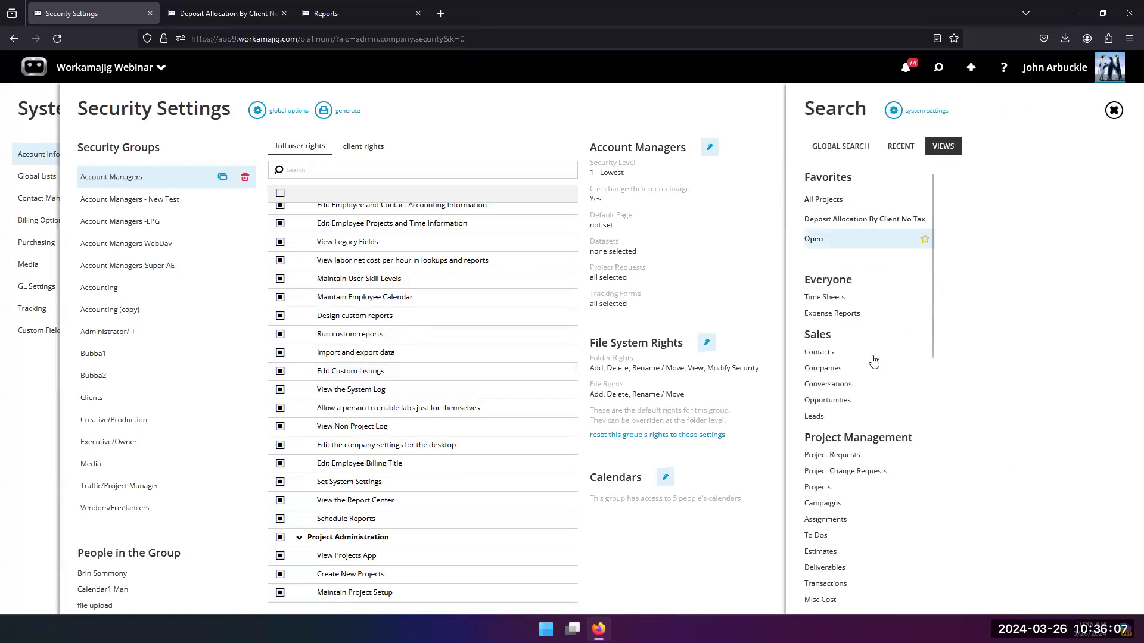
left_click(826, 369)
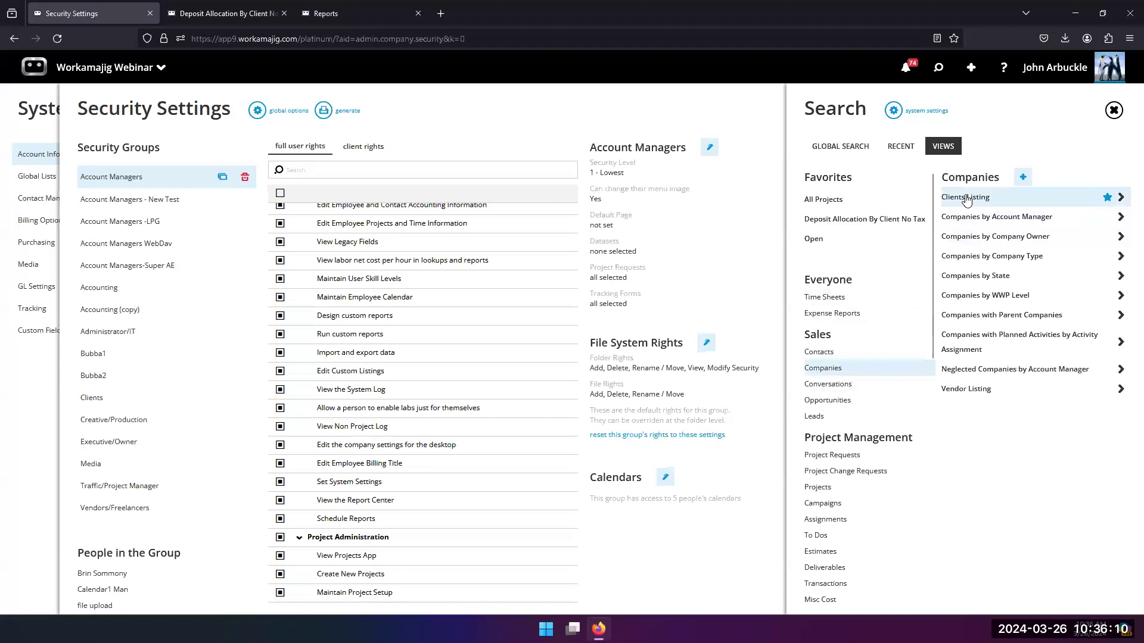
left_click(967, 198)
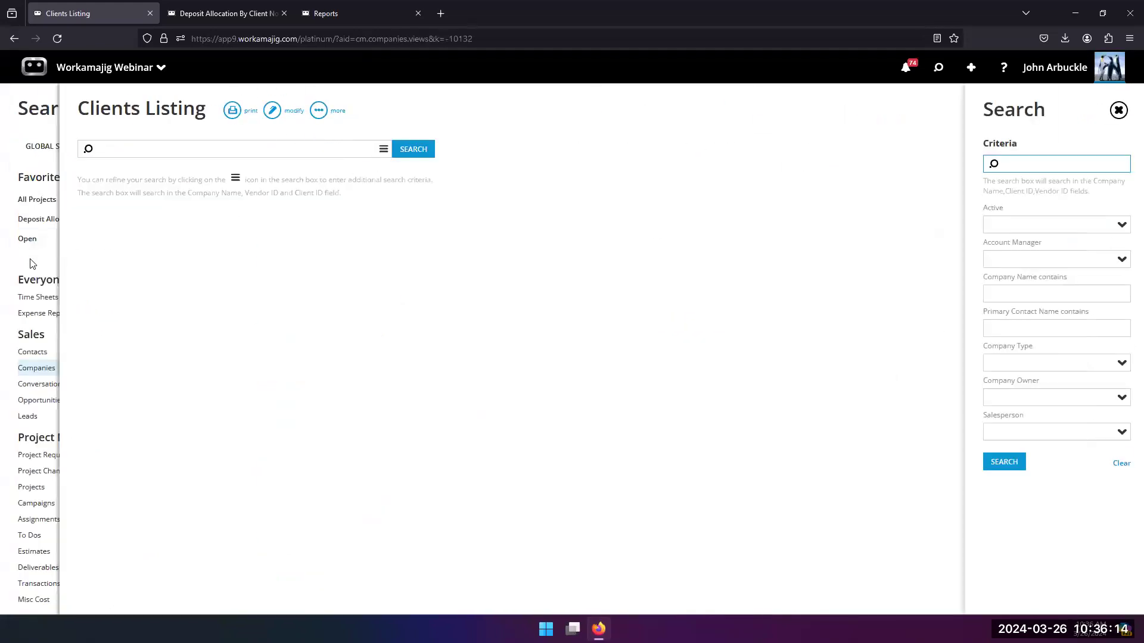
Step: Review the Clients Listing view's settings, including the Visible To security groups, and leave without applying changes
left_click(272, 111)
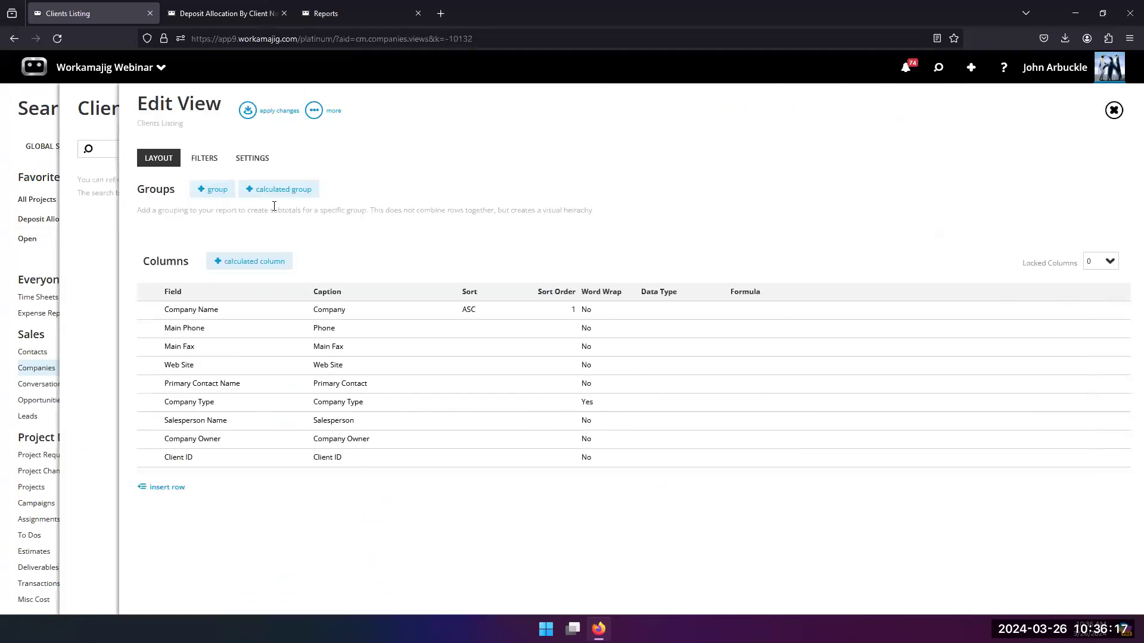
left_click(252, 159)
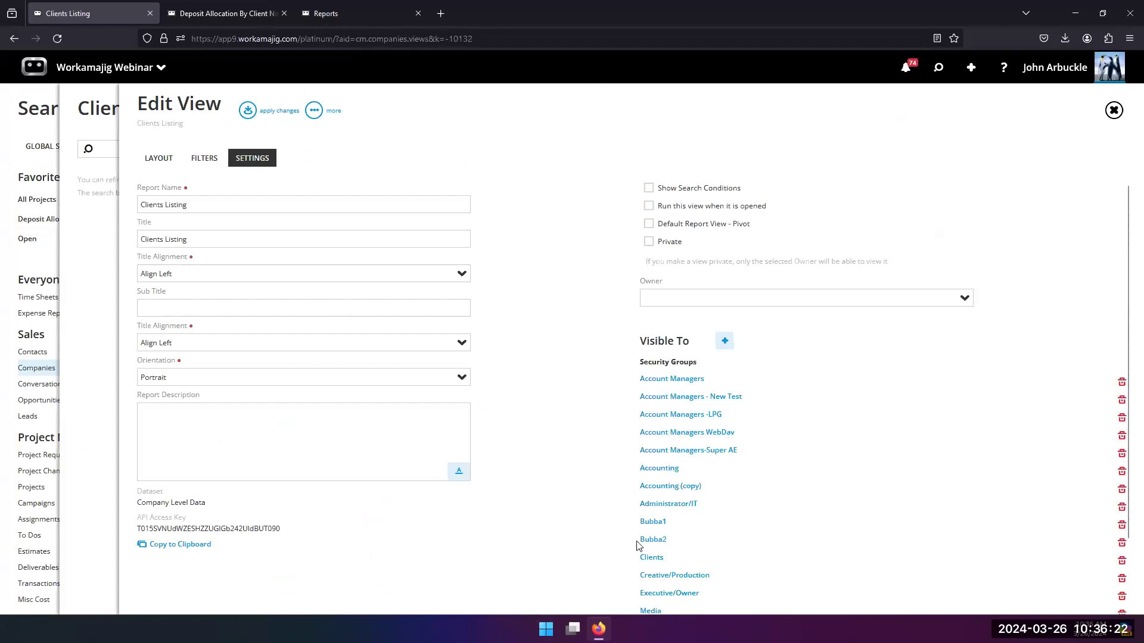
left_click(671, 431)
left_click(144, 307)
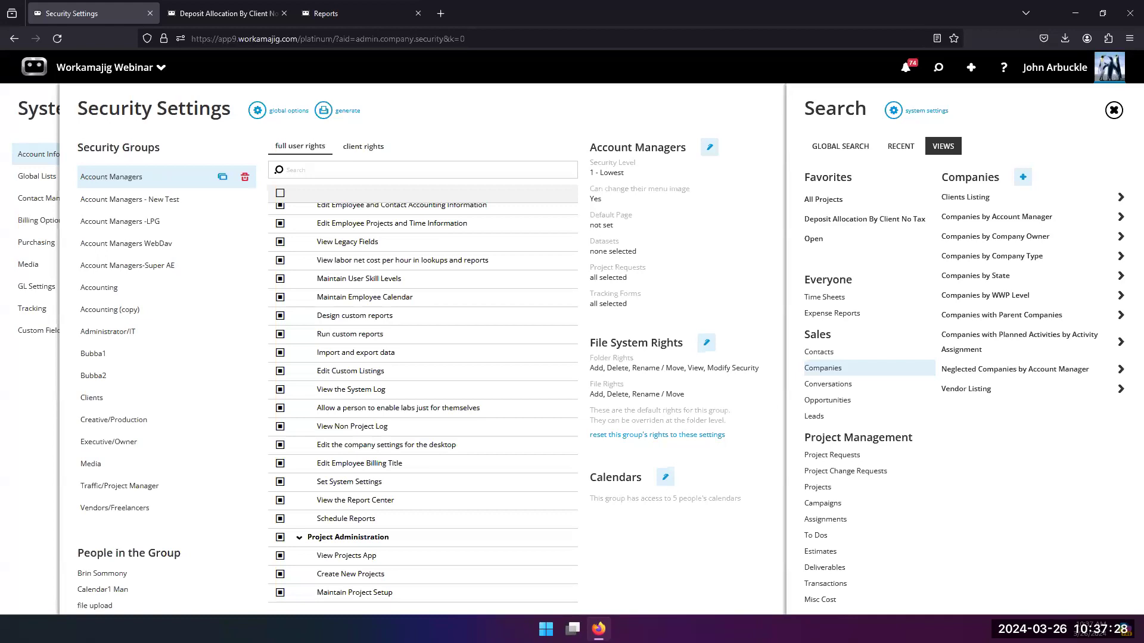
Step: Open the API section of Connections in System Setup and follow the Internal API Documentation Link
left_click(86, 72)
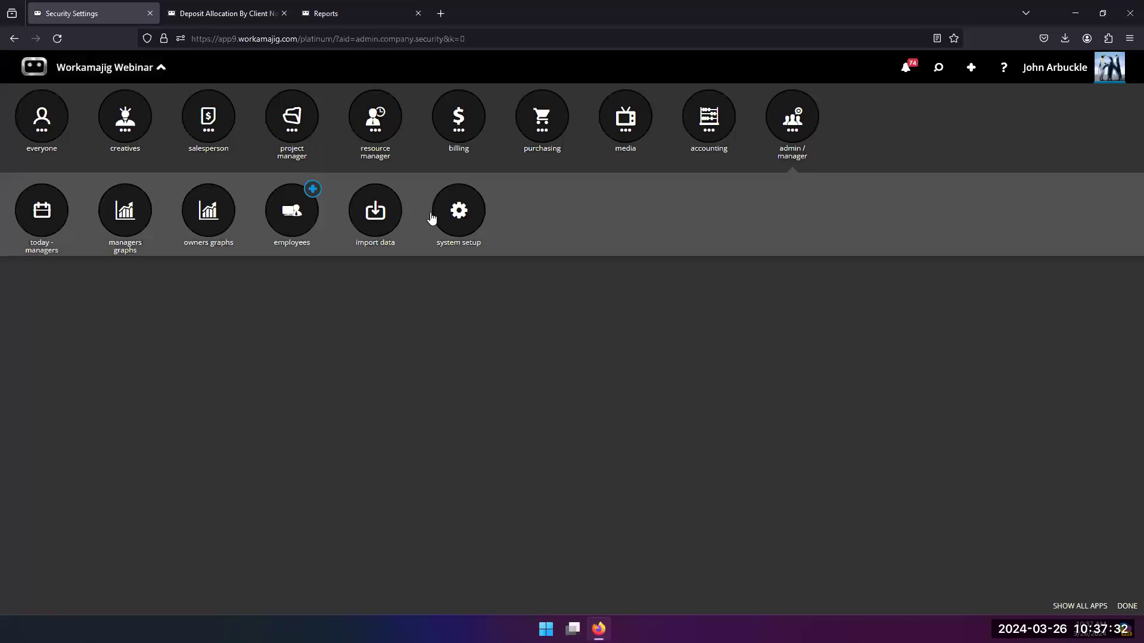
left_click(457, 214)
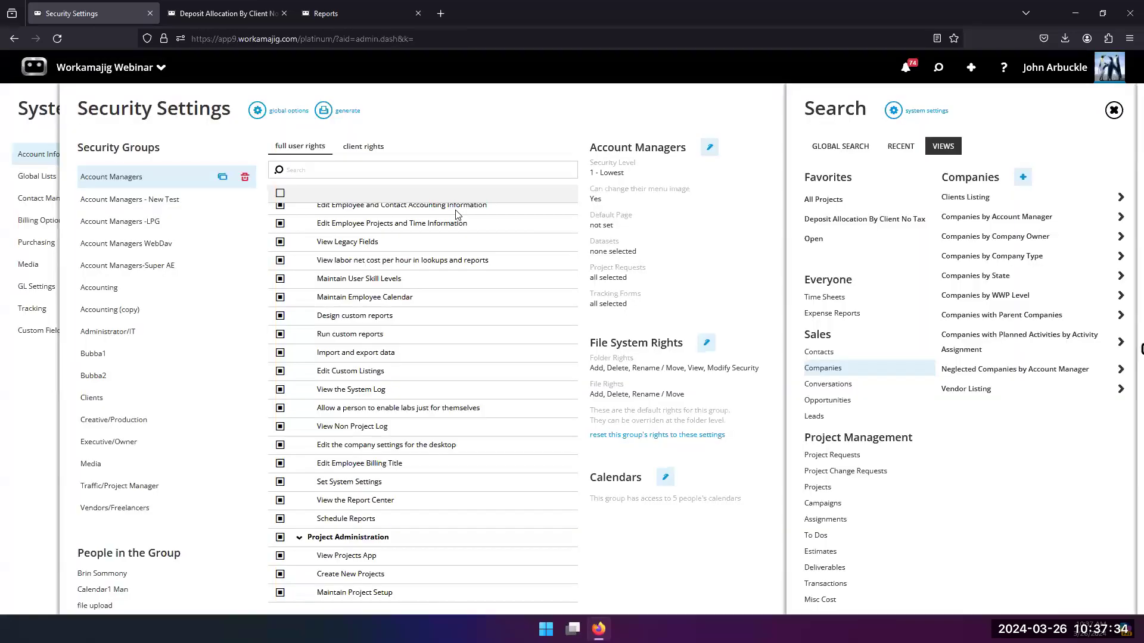
left_click(215, 506)
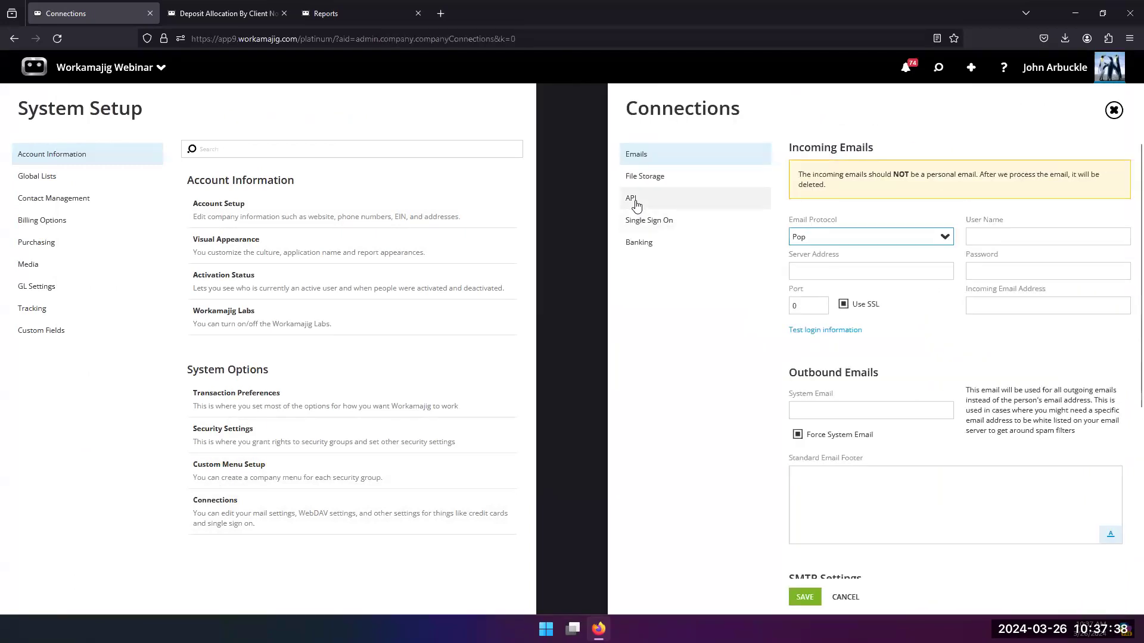
left_click(632, 203)
left_click(822, 428)
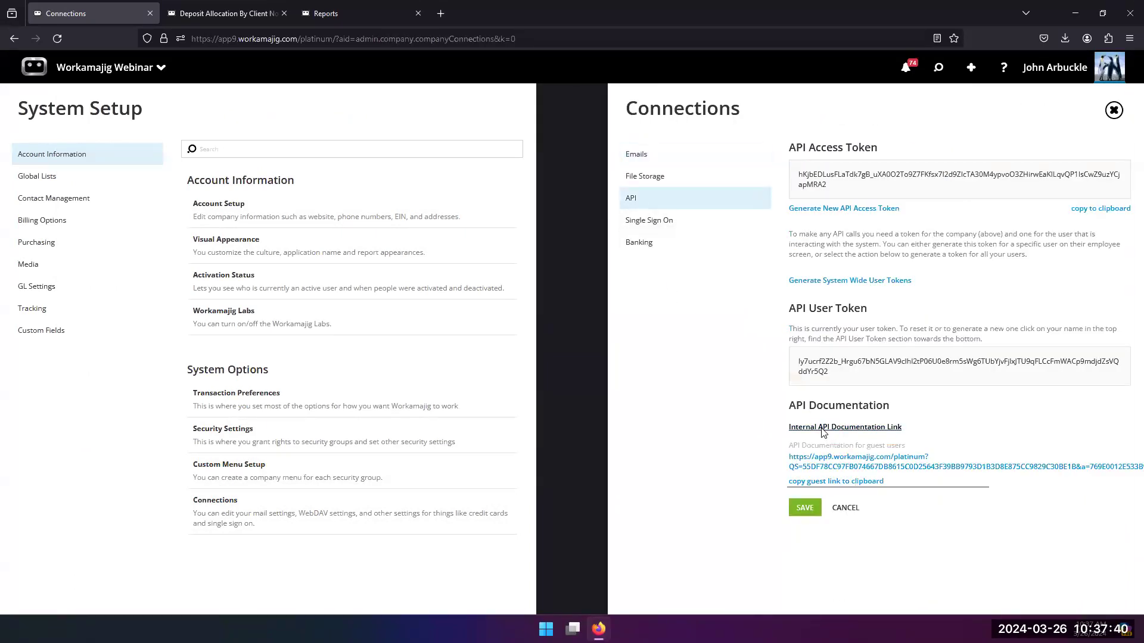